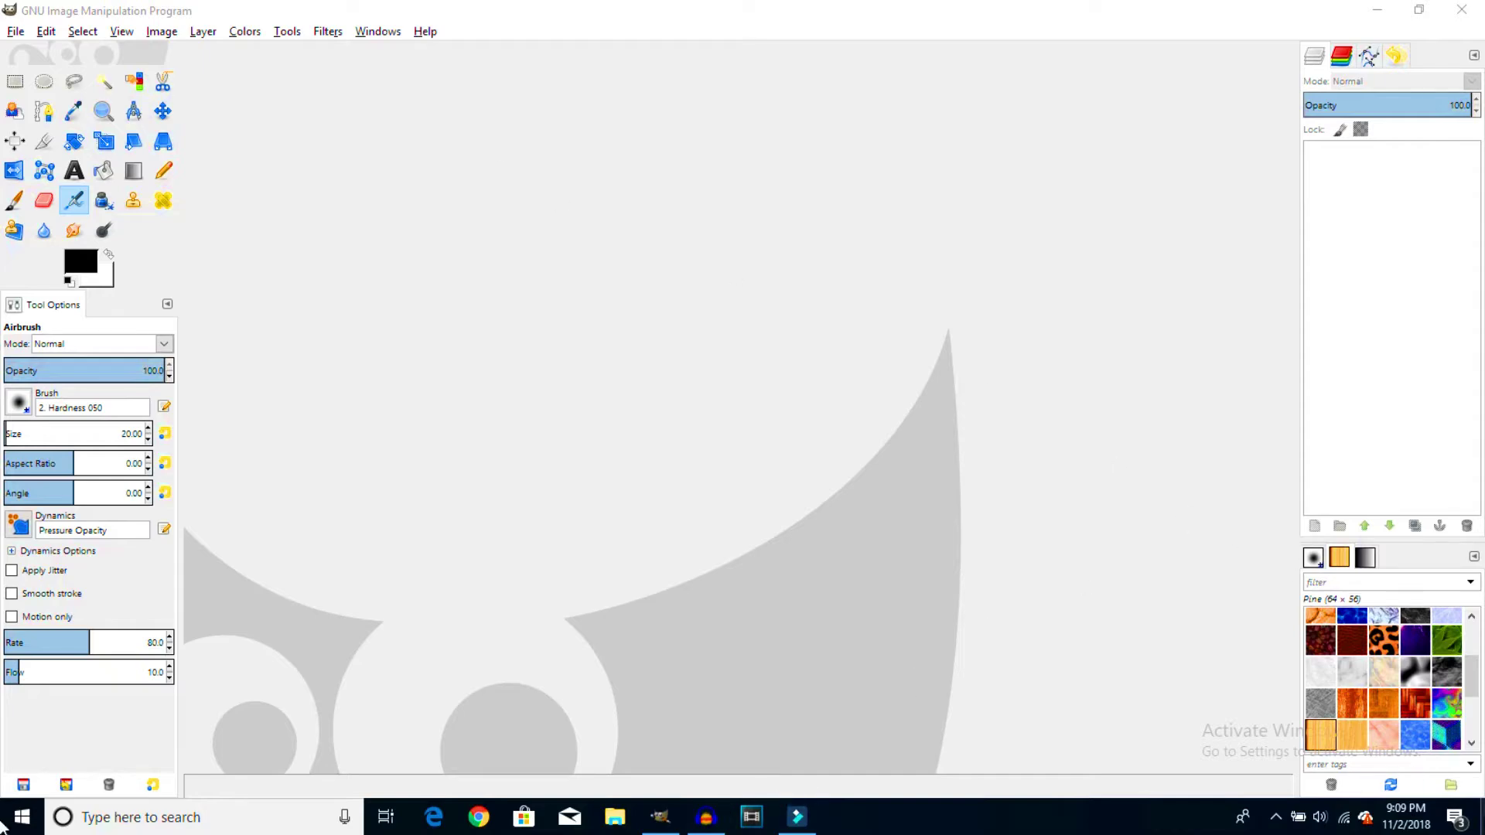
# Open "black_light_dark_figures_73356_1920x1080 - Copy" from the desktop folder Edits or Misc in GIMP to view it, and close it again.
pyautogui.click(1482, 819)
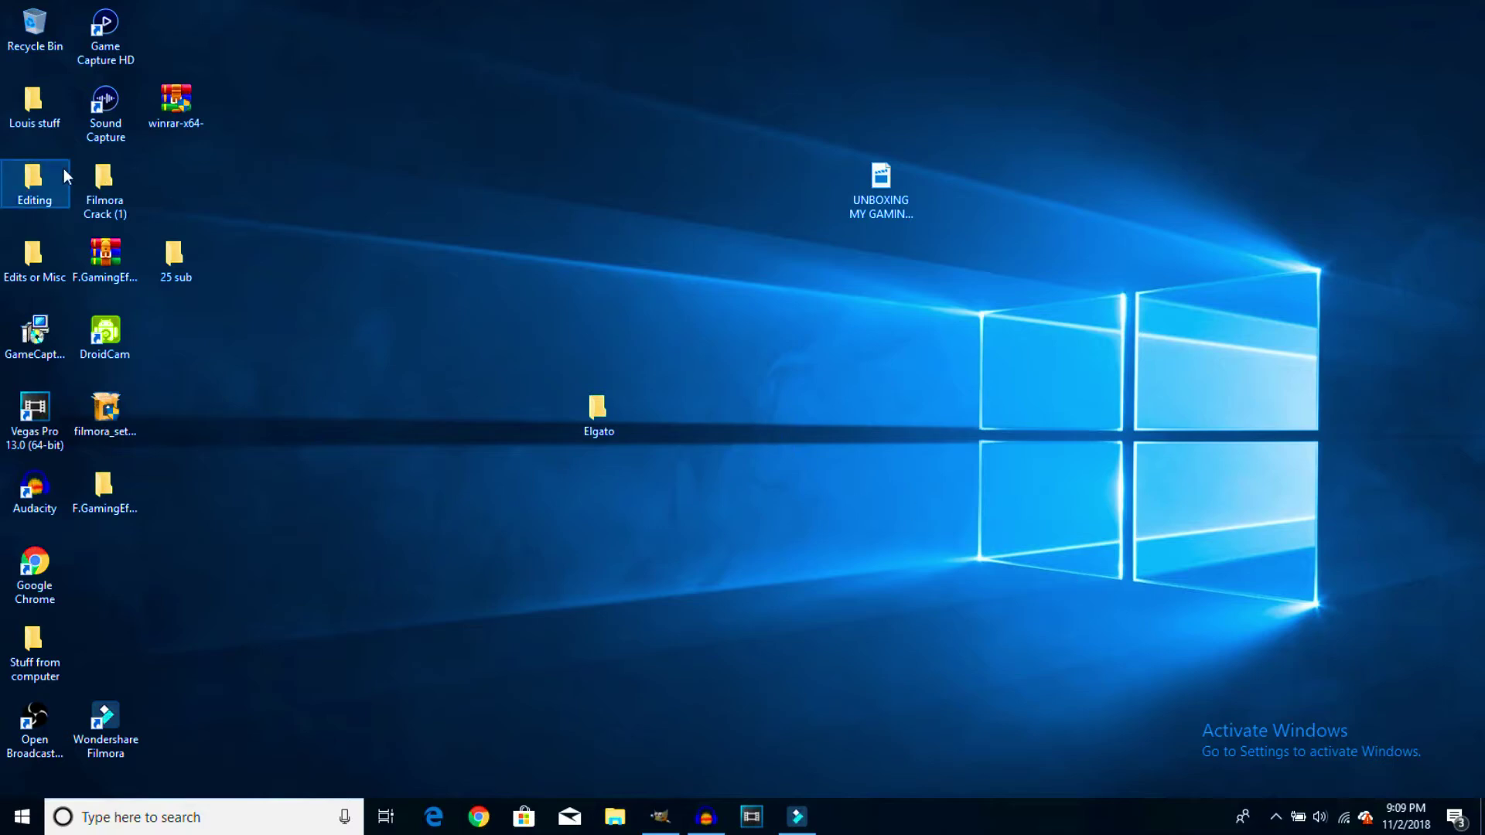
pyautogui.doubleClick(53, 254)
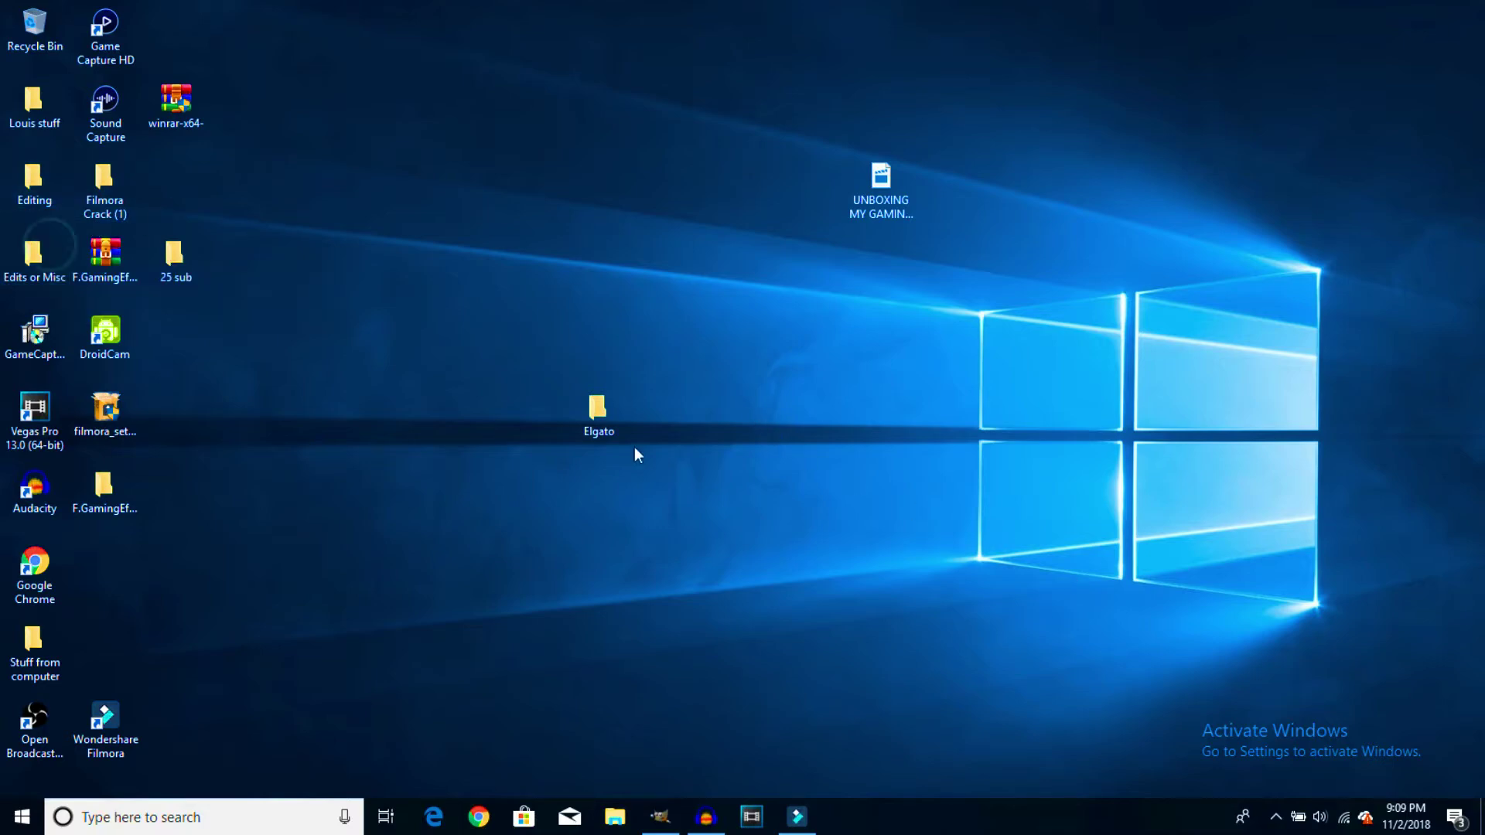
pyautogui.scroll(-3, 778, 464)
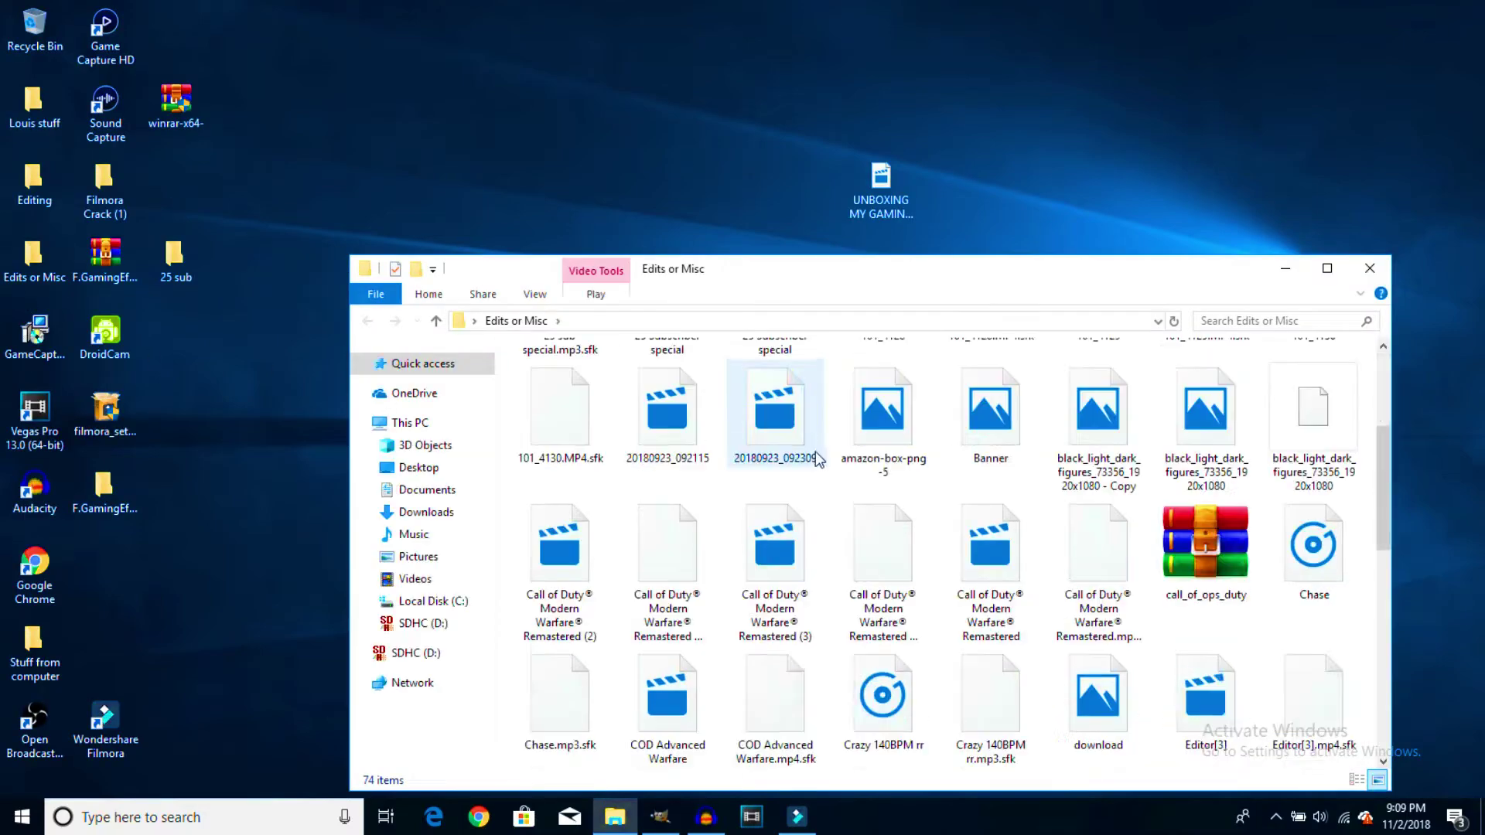
pyautogui.scroll(3, 851, 514)
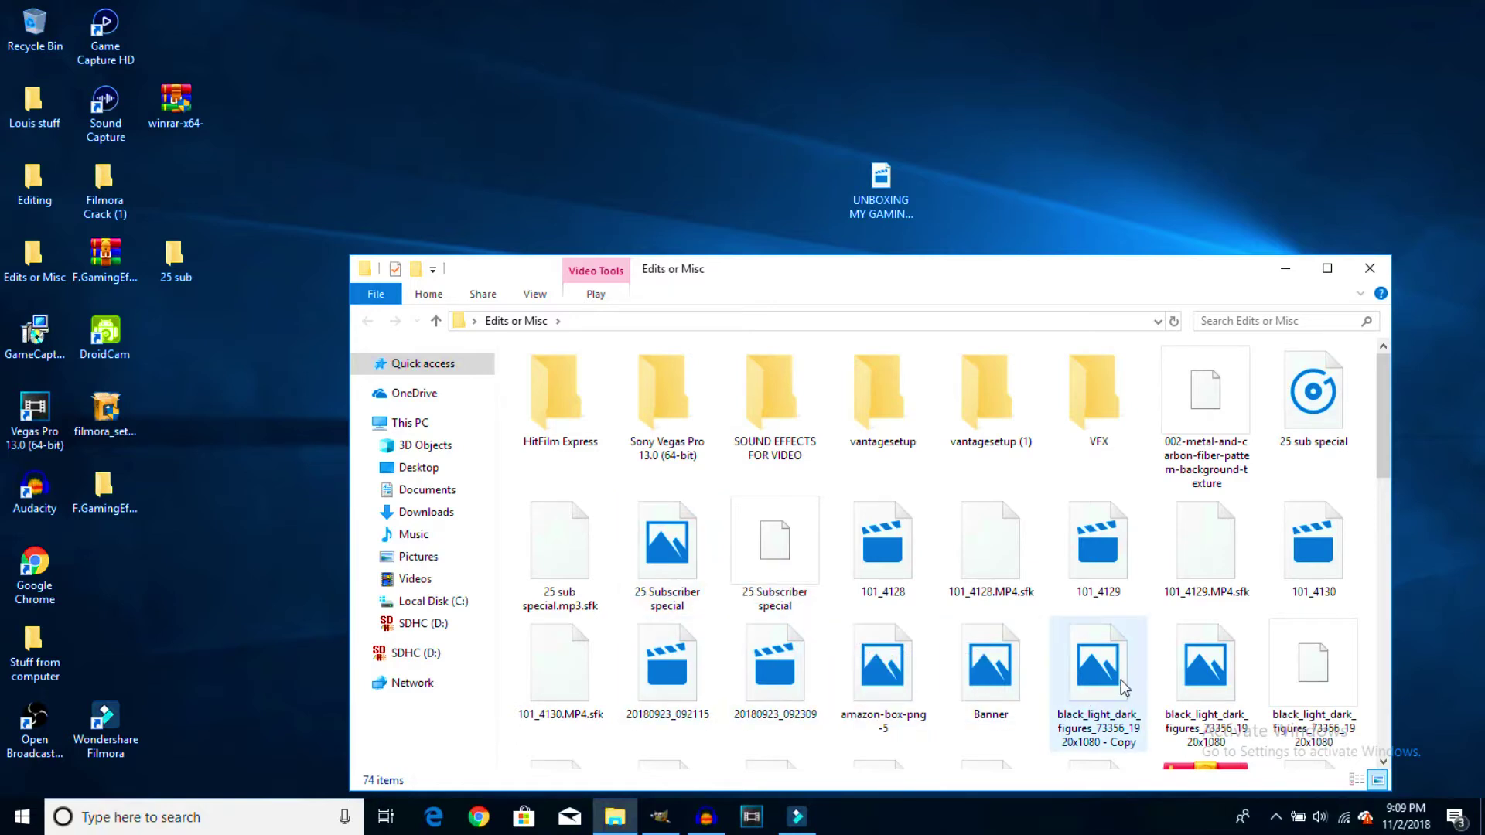
pyautogui.moveTo(1122, 686); pyautogui.dragTo(656, 462)
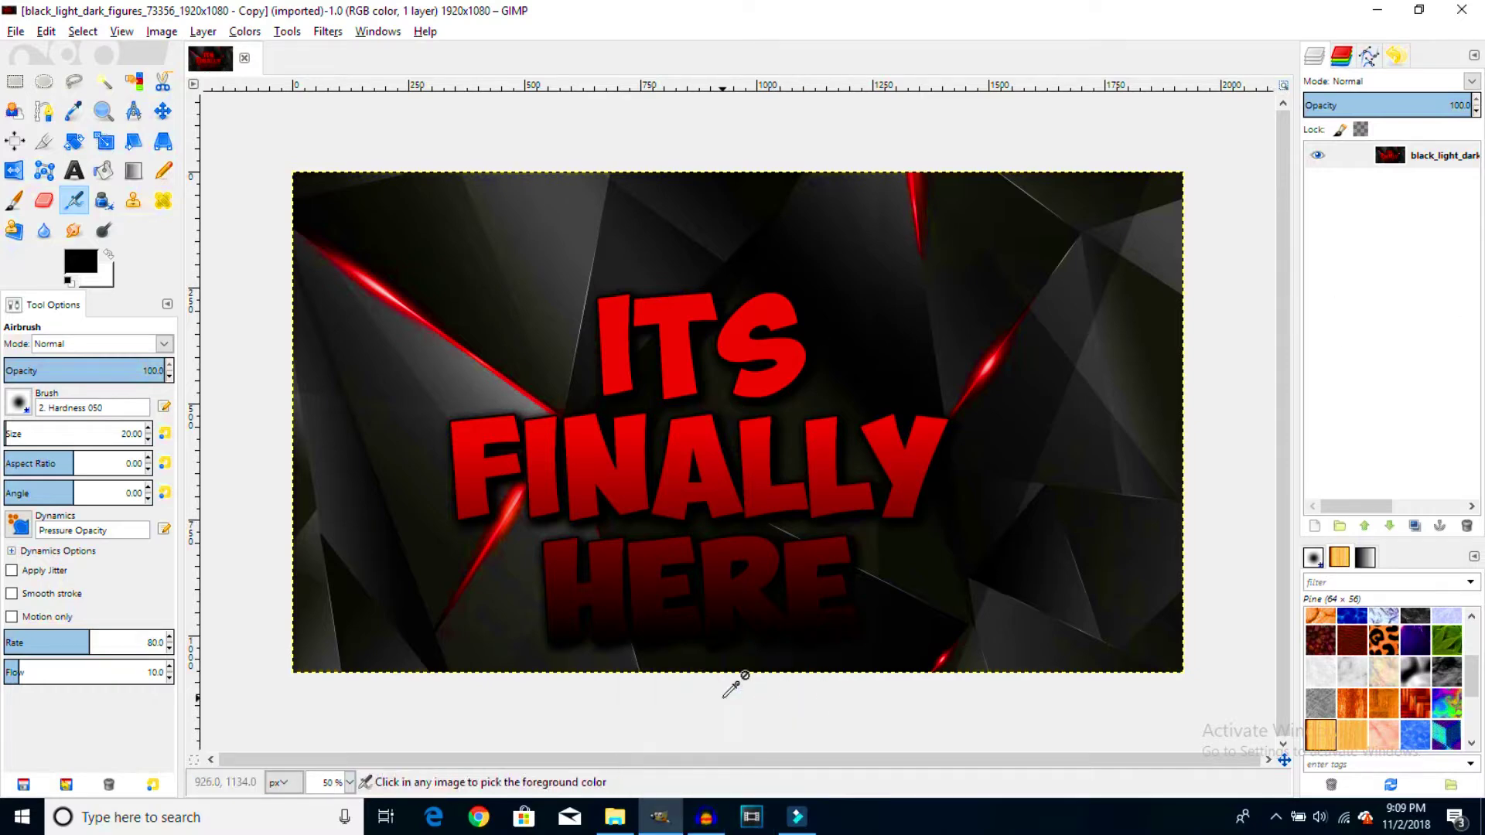
pyautogui.press('ctrl')
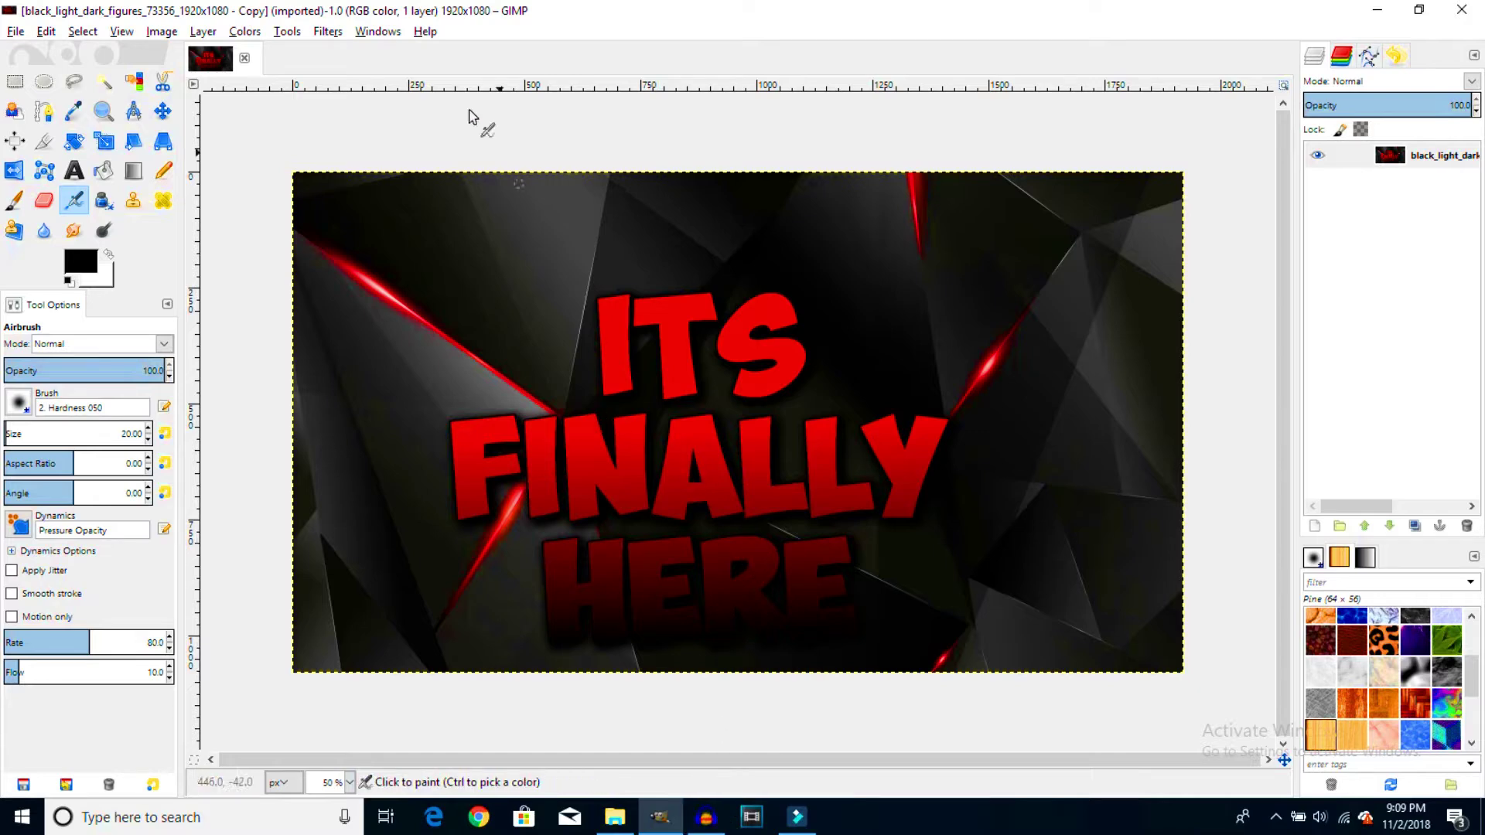
pyautogui.click(245, 60)
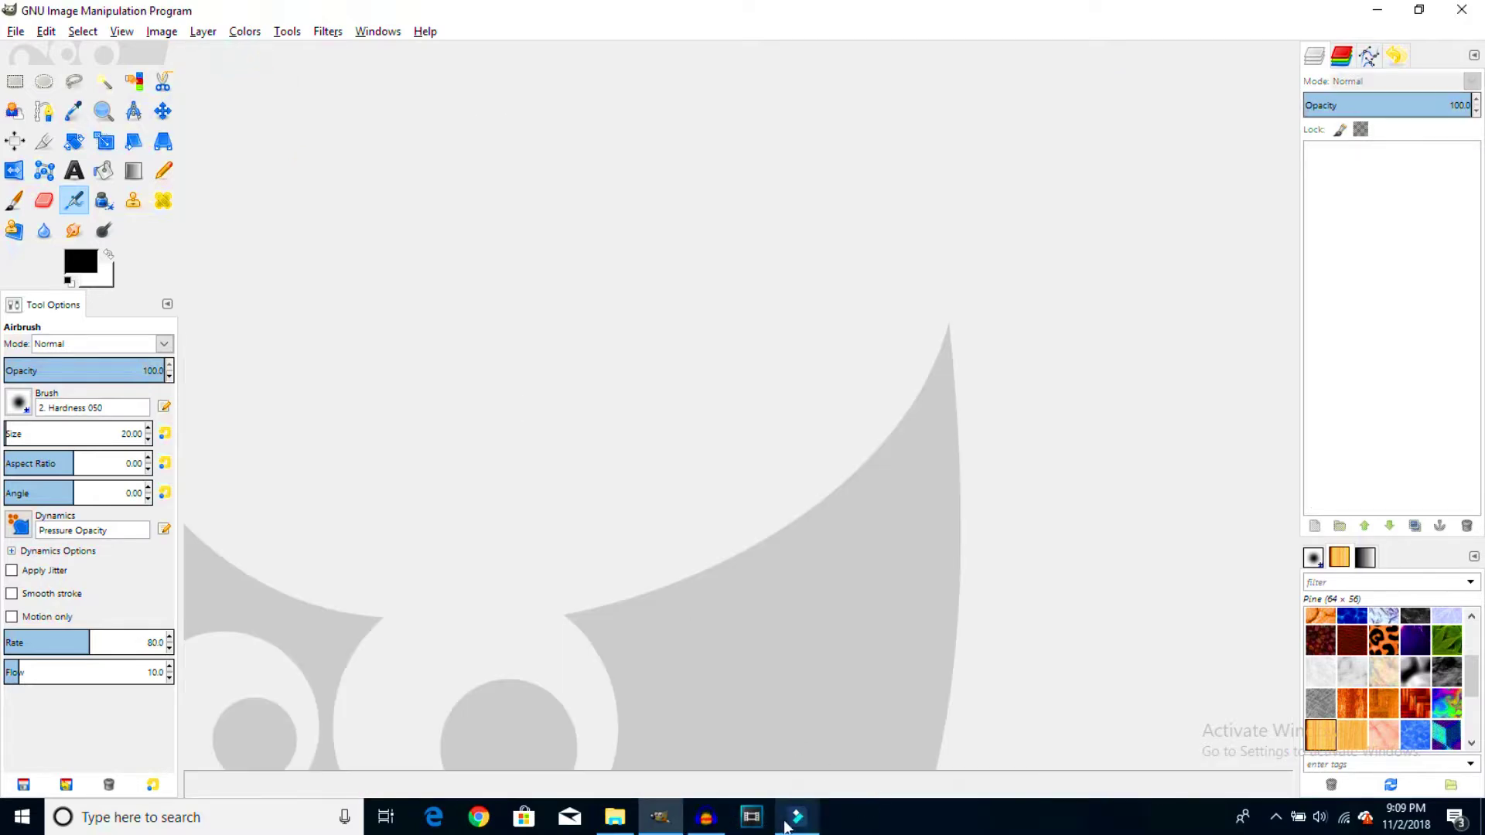
# Open the JPG image black_light_dark_figures_73356_1920x1080 from the Edits or Misc folder in GIMP to view it, and close it again.
pyautogui.moveTo(706, 818)
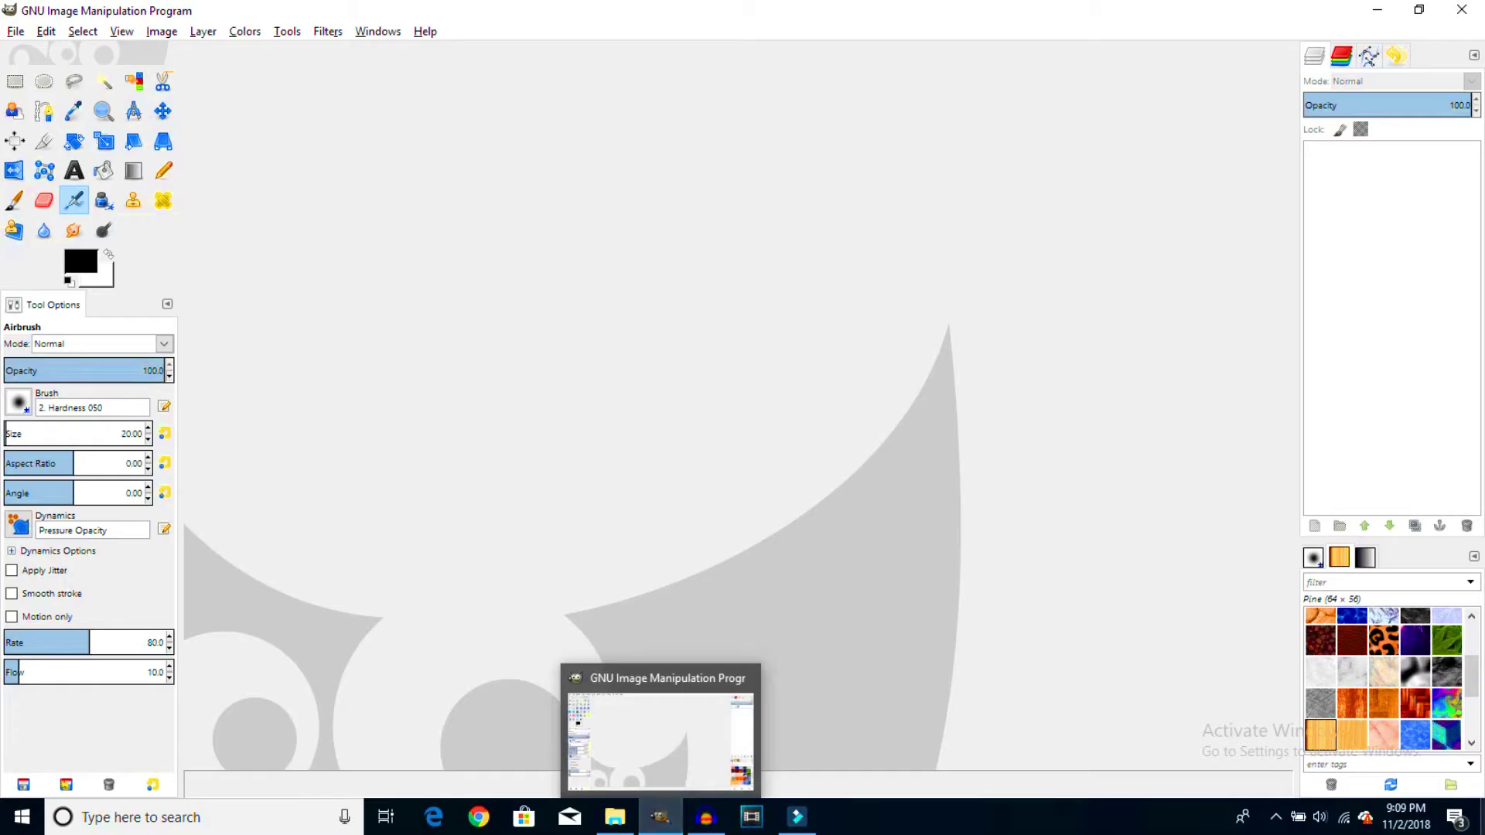
pyautogui.click(660, 817)
pyautogui.click(615, 818)
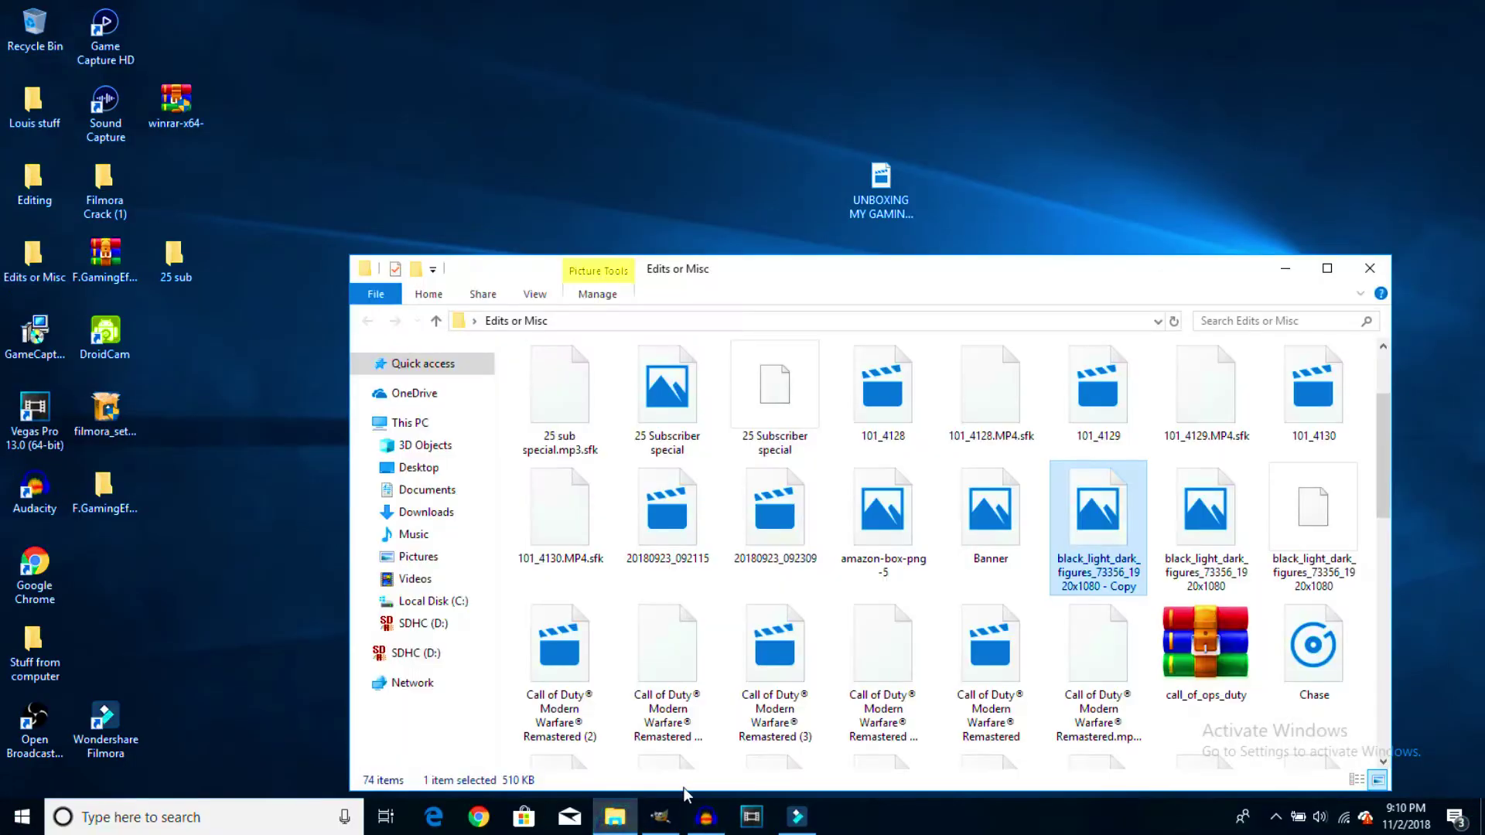
pyautogui.click(649, 818)
pyautogui.click(617, 818)
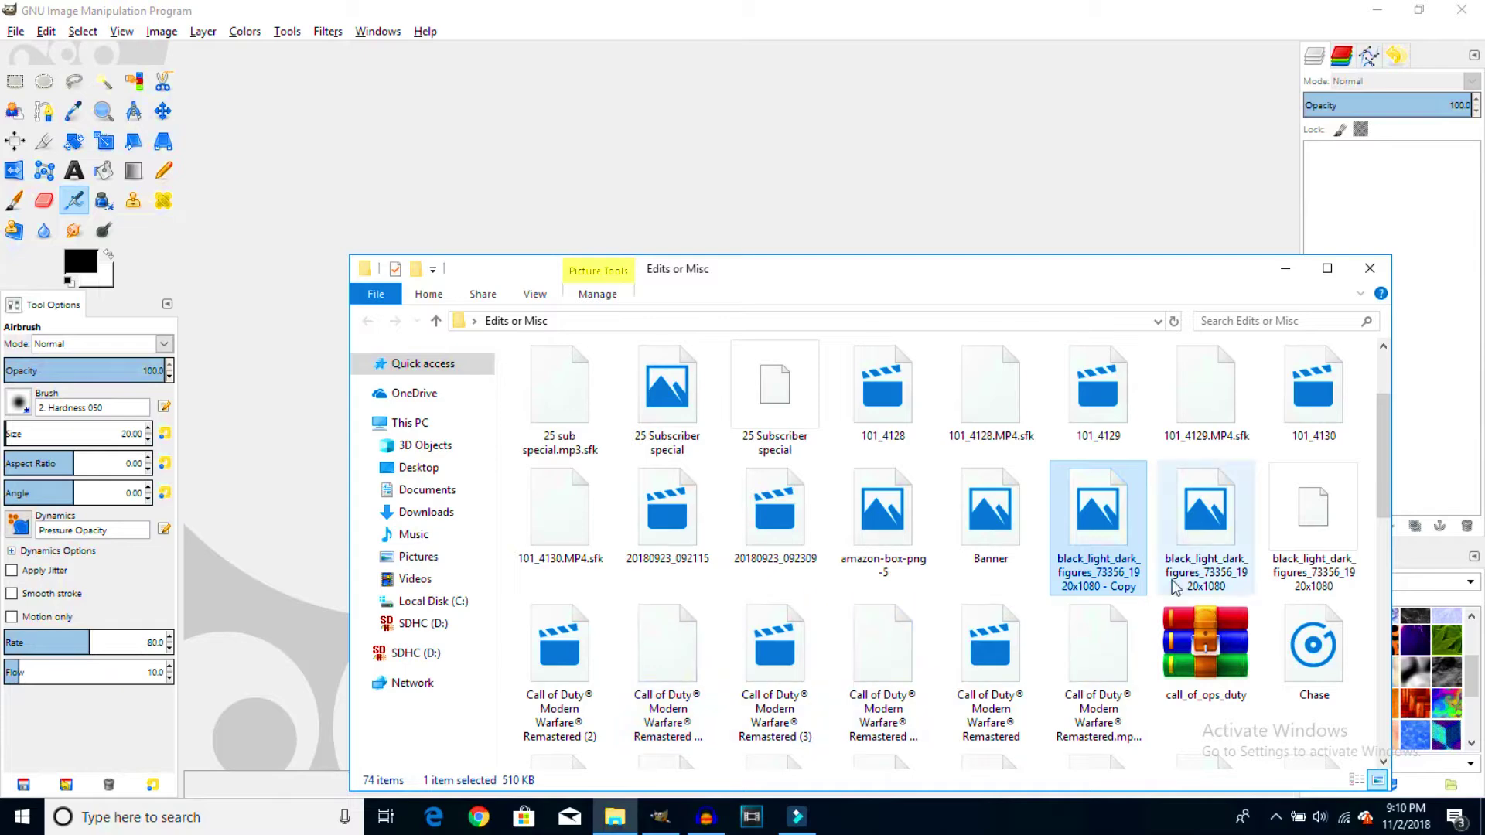
pyautogui.moveTo(1205, 577)
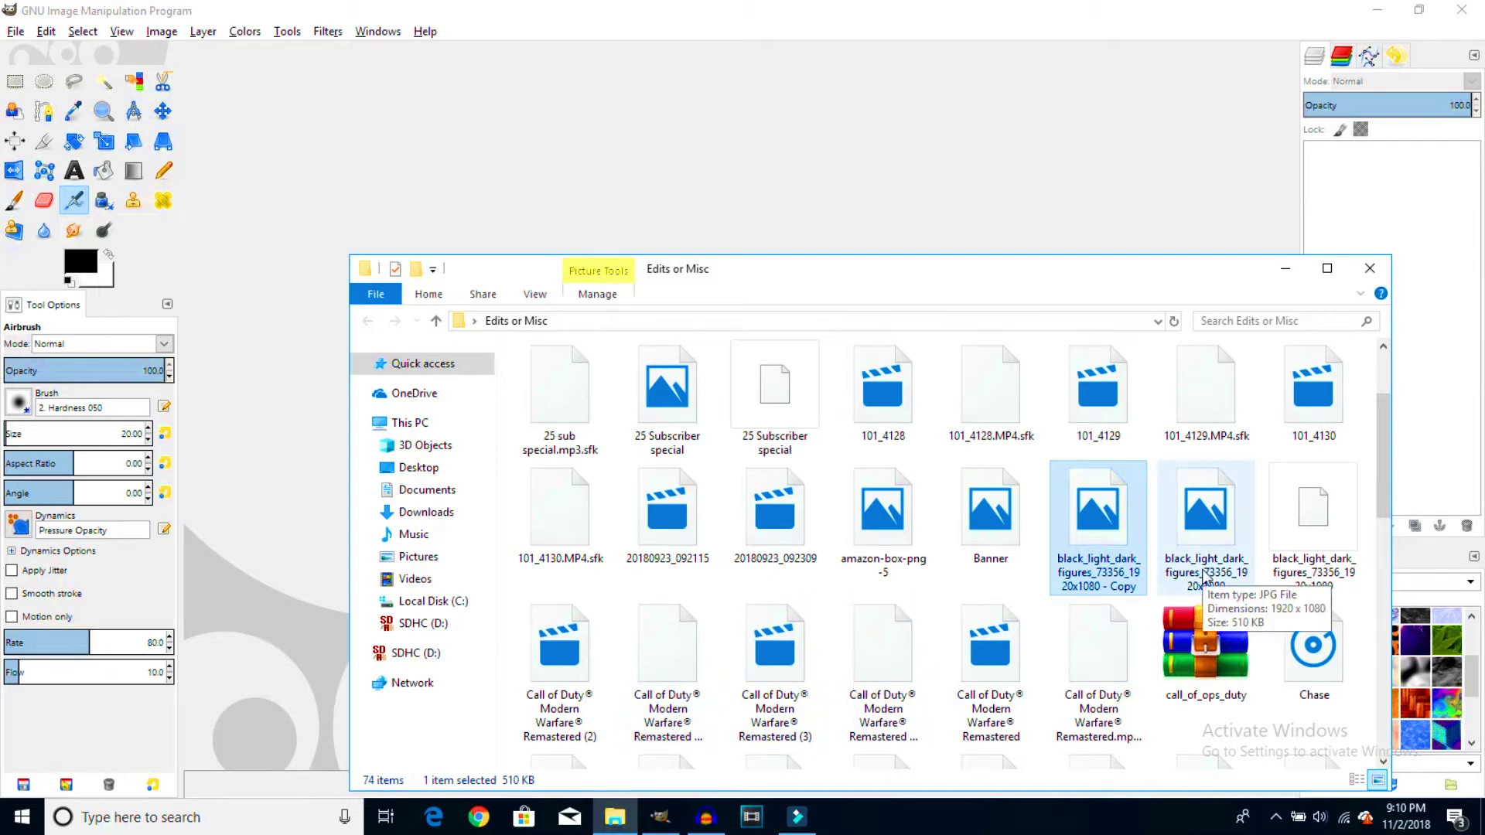
pyautogui.moveTo(1205, 577); pyautogui.dragTo(403, 180)
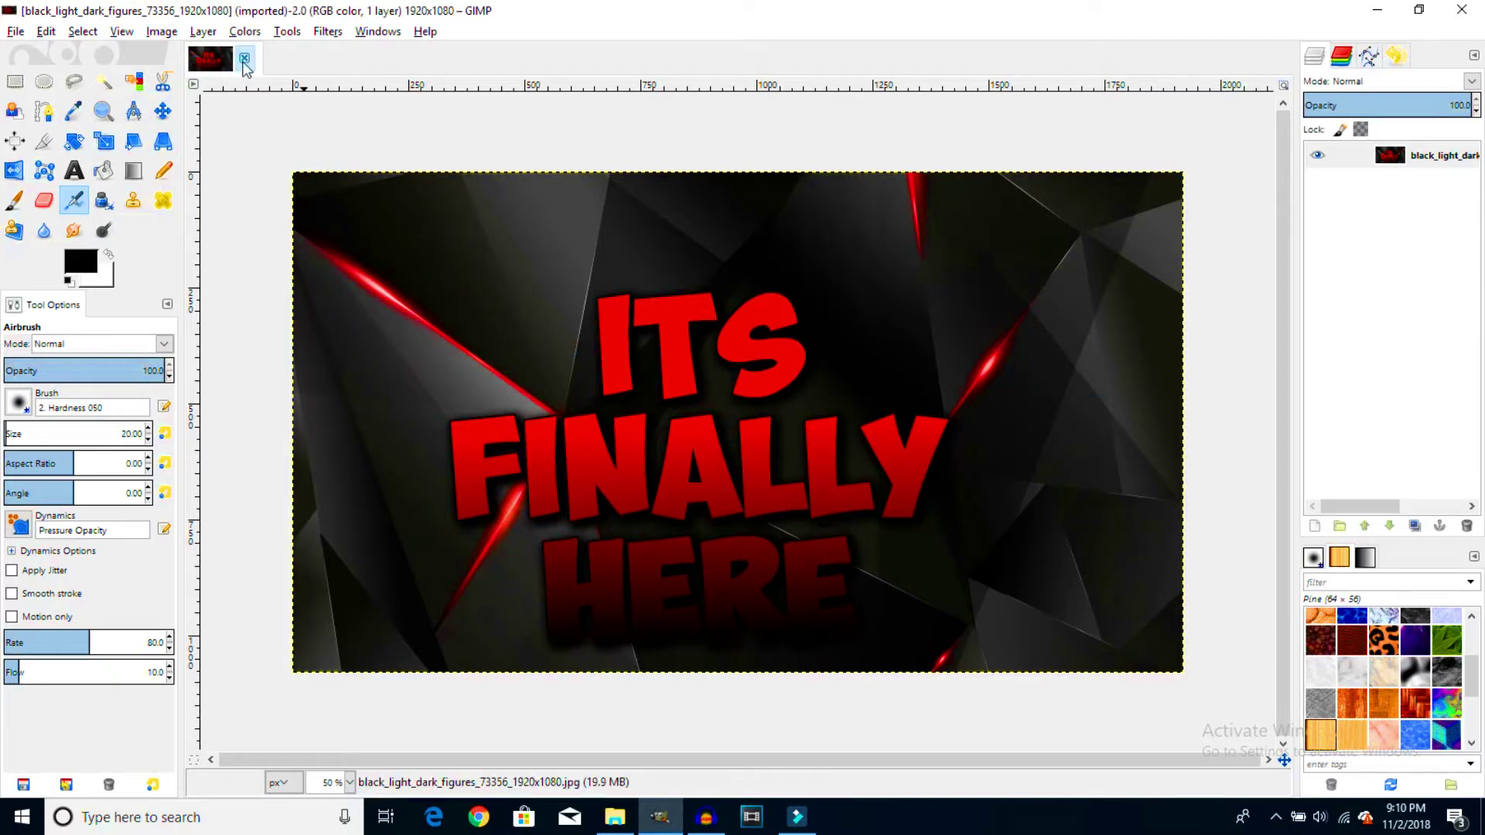
pyautogui.click(244, 59)
# Open the layered project black_light_dark_figures_73356_1920x1080.xcf from the Edits or Misc folder in GIMP to view its layers, and close it.
pyautogui.click(615, 817)
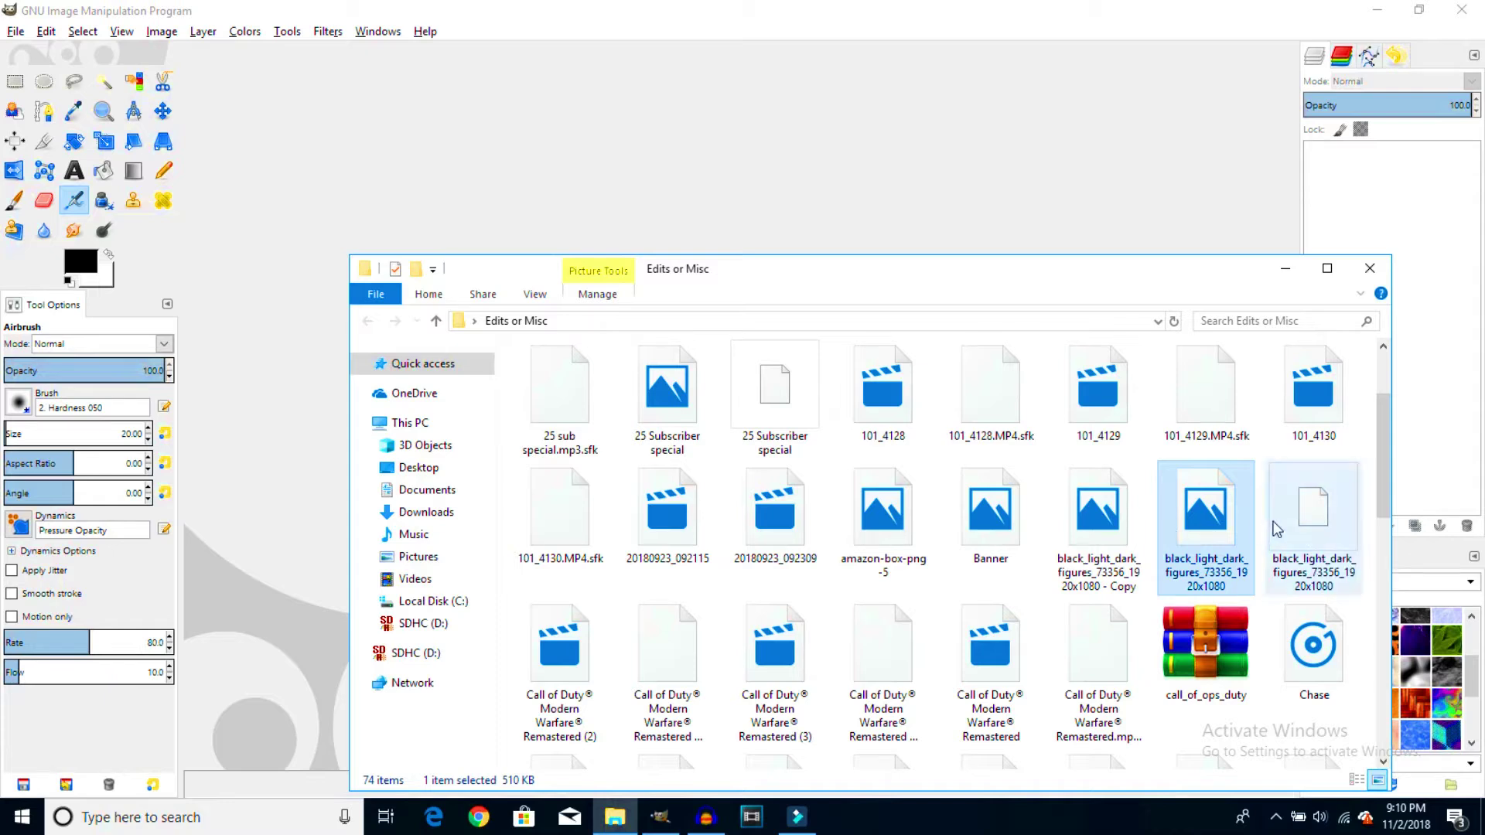
pyautogui.moveTo(1276, 529); pyautogui.dragTo(557, 117)
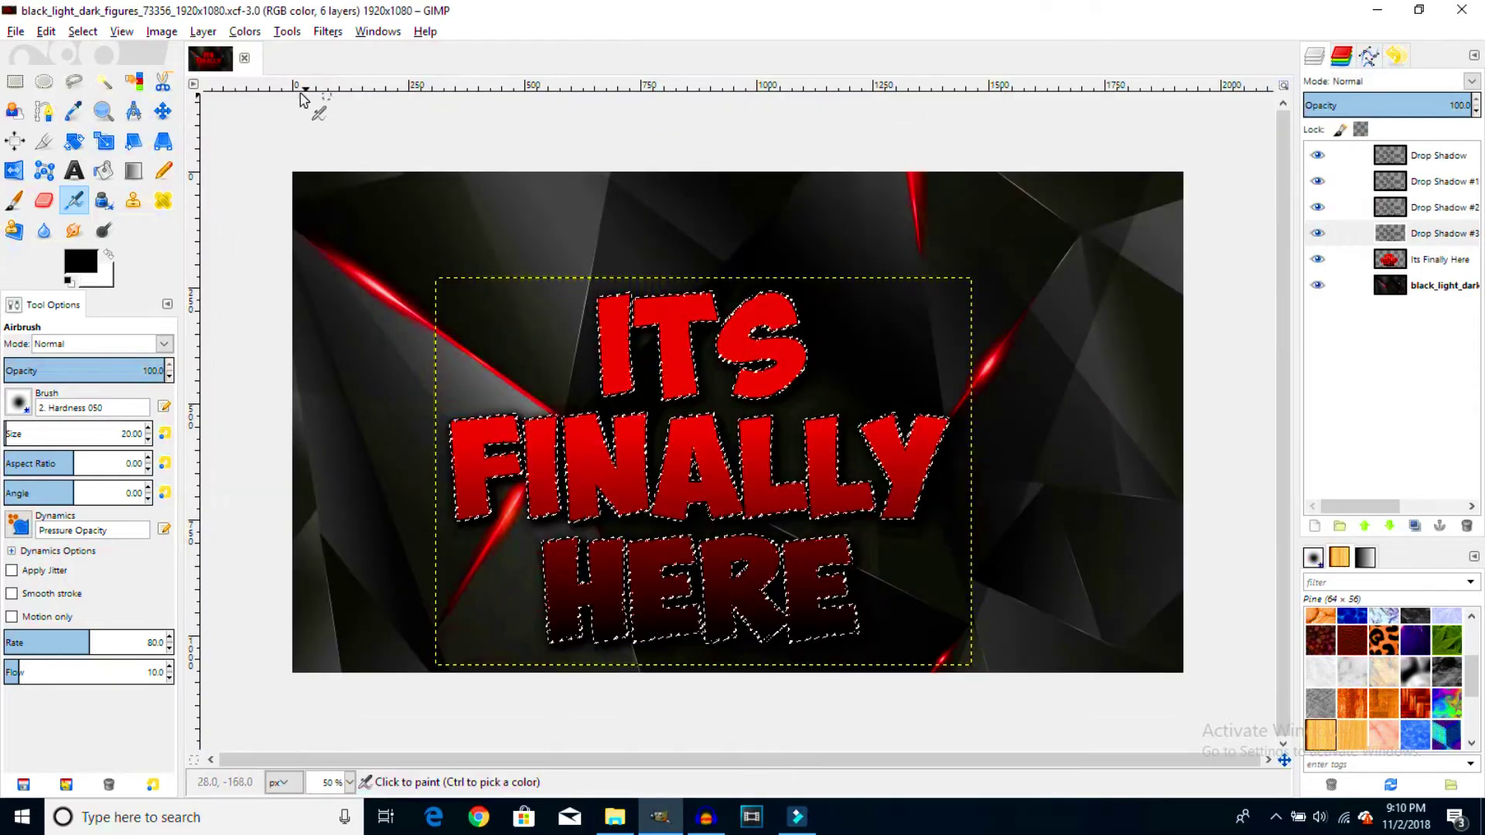
pyautogui.click(245, 58)
# Look through all the files in the Edits or Misc folder for other images.
pyautogui.click(615, 818)
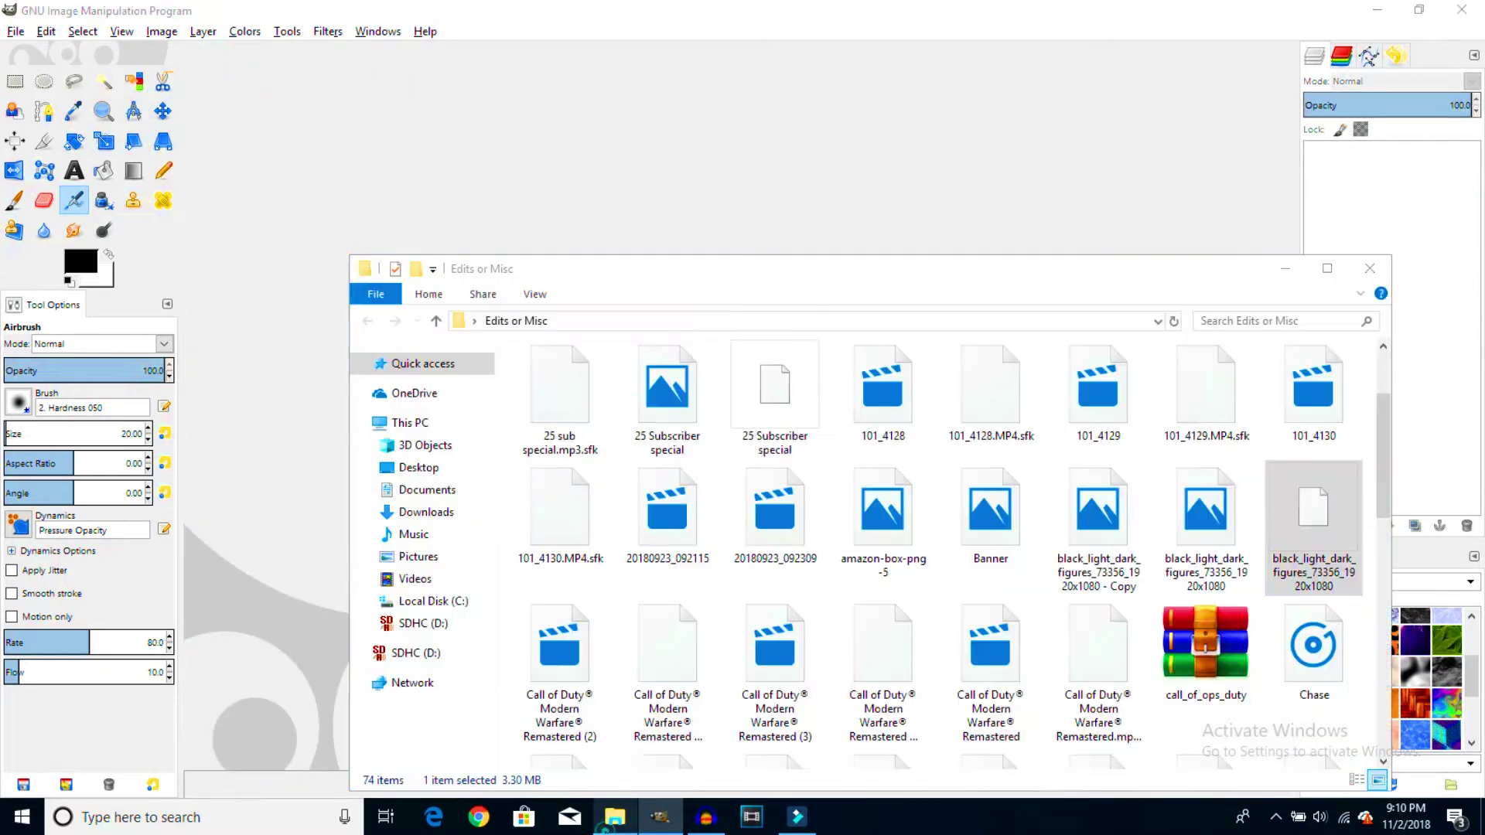
pyautogui.scroll(-5, 824, 643)
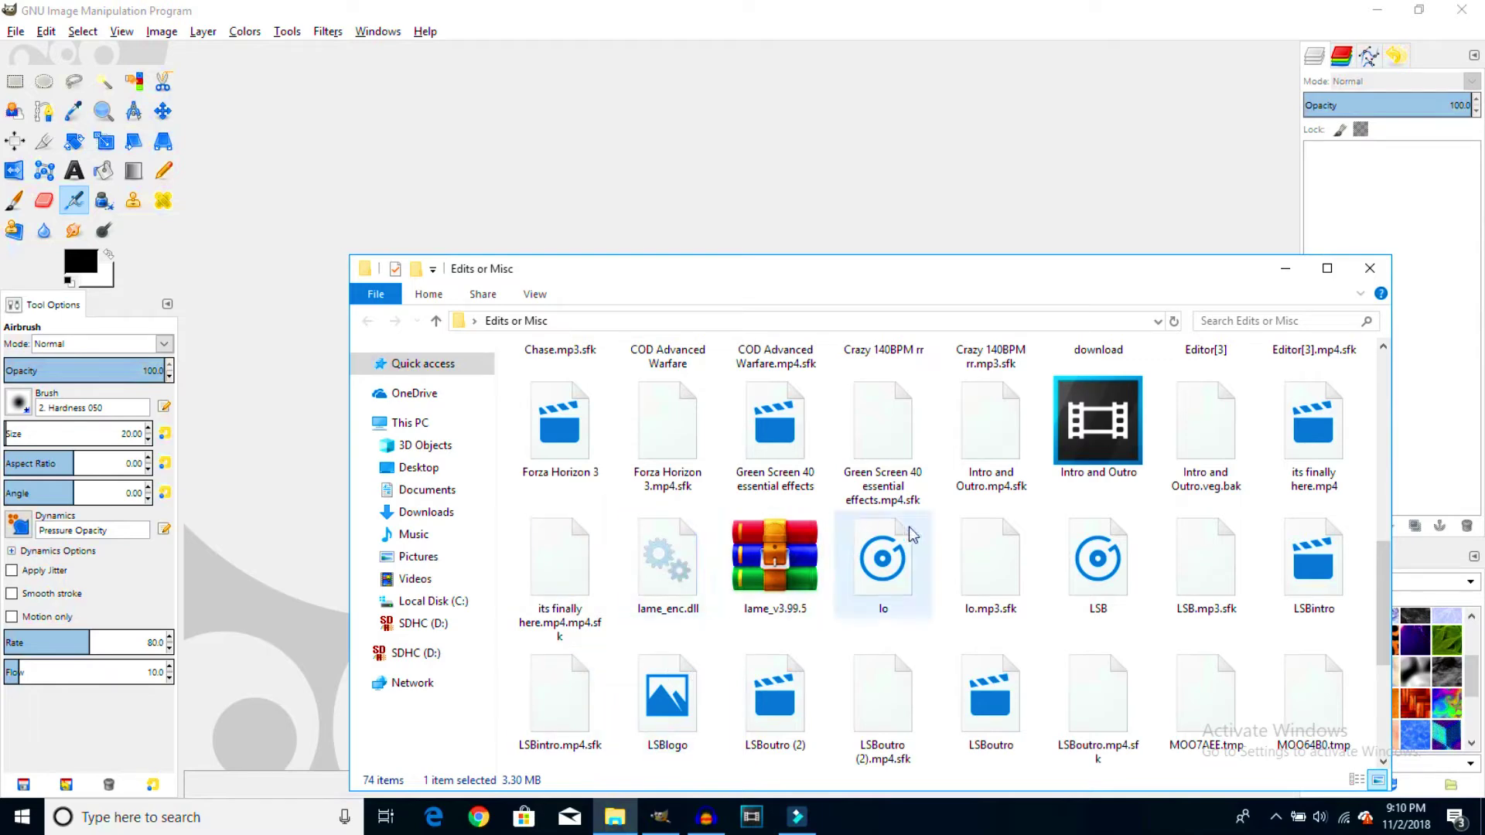
pyautogui.scroll(-3, 1284, 534)
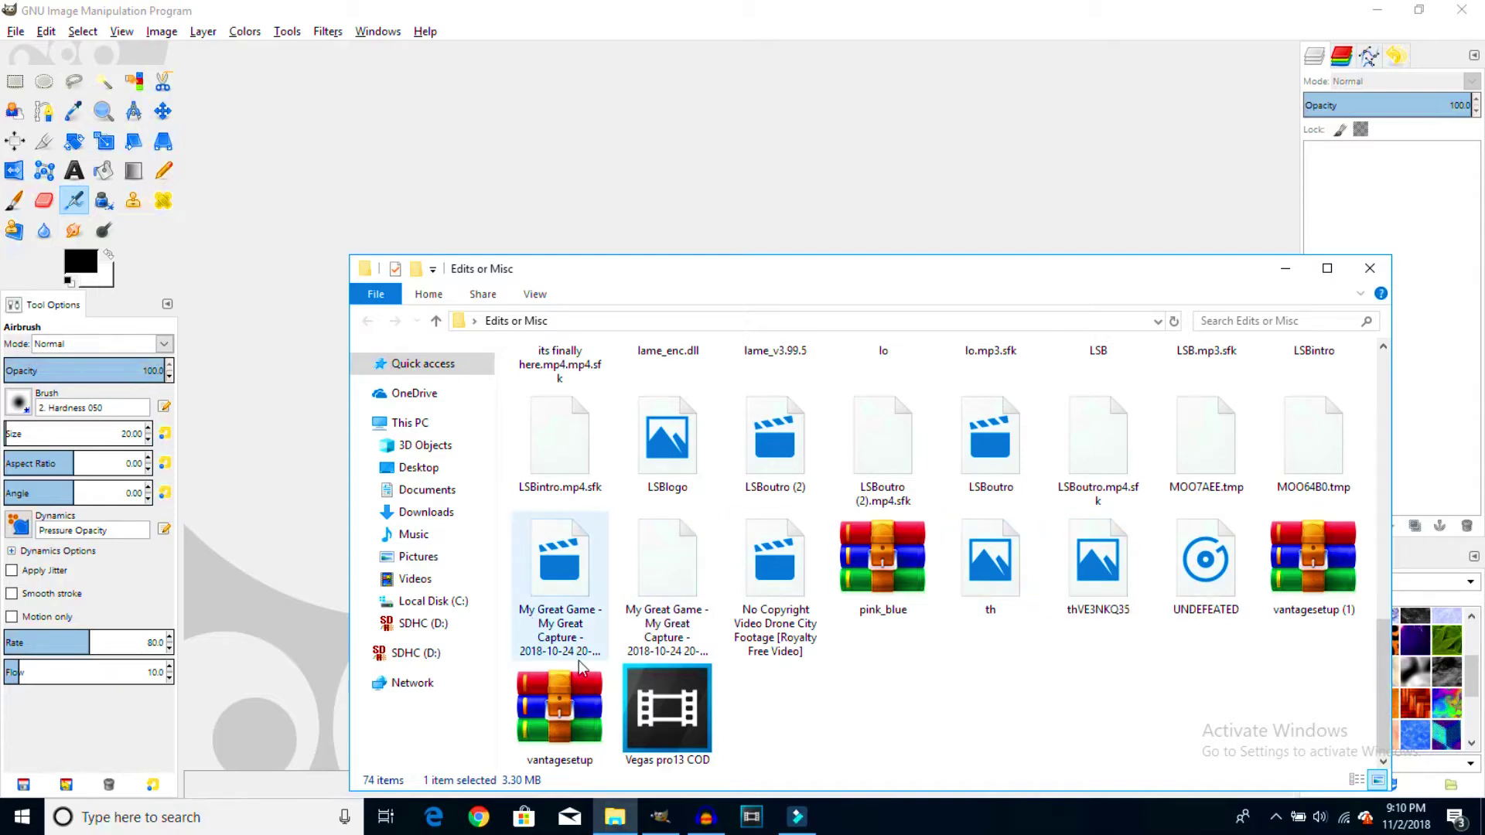
pyautogui.scroll(5, 783, 640)
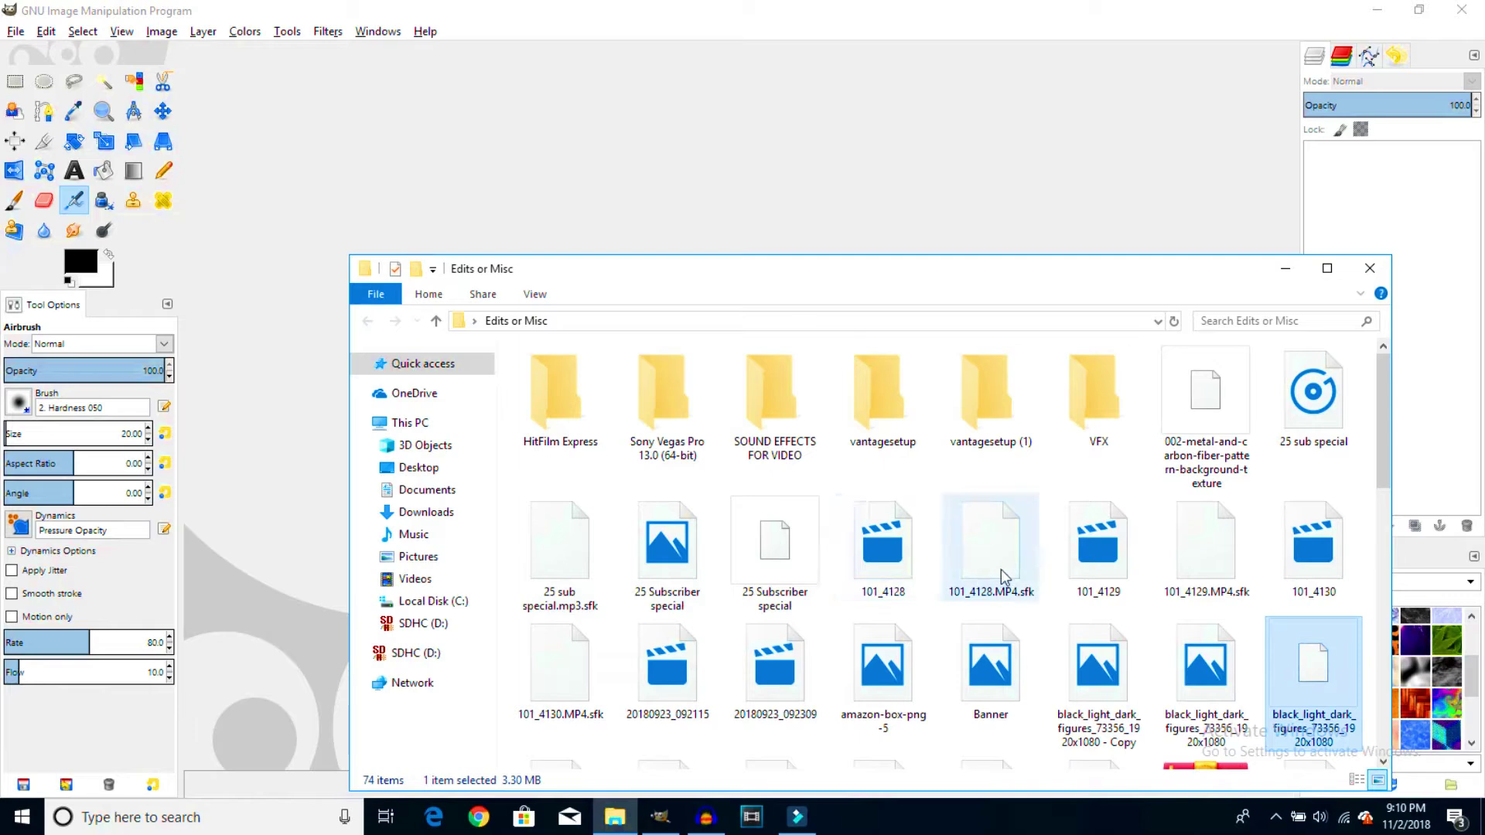
pyautogui.scroll(-5, 963, 550)
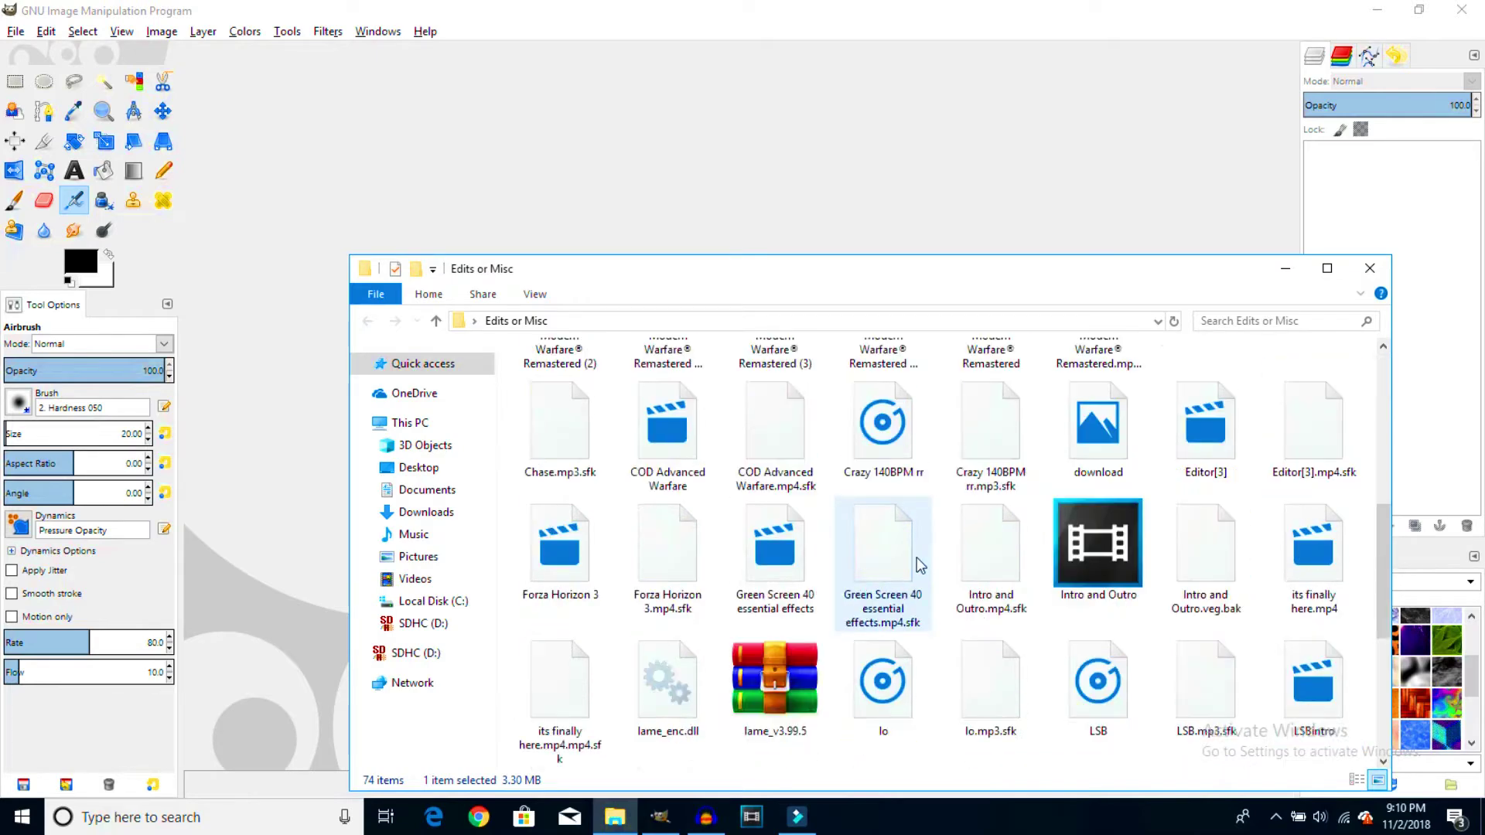
pyautogui.scroll(5, 920, 567)
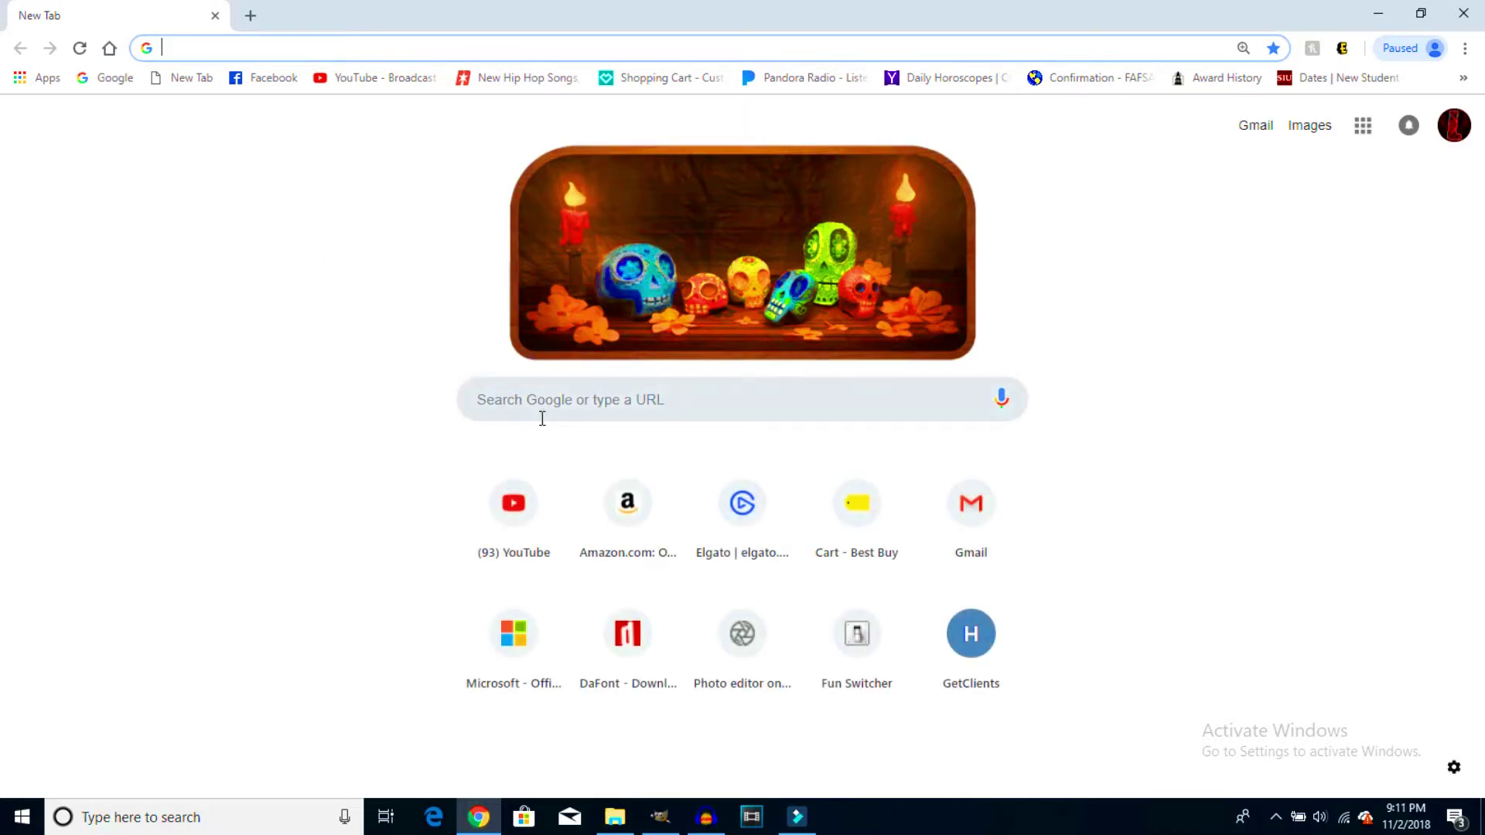
# Search Google Images in Chrome for "1920x1080 wallpaper red and black".
pyautogui.write('19')
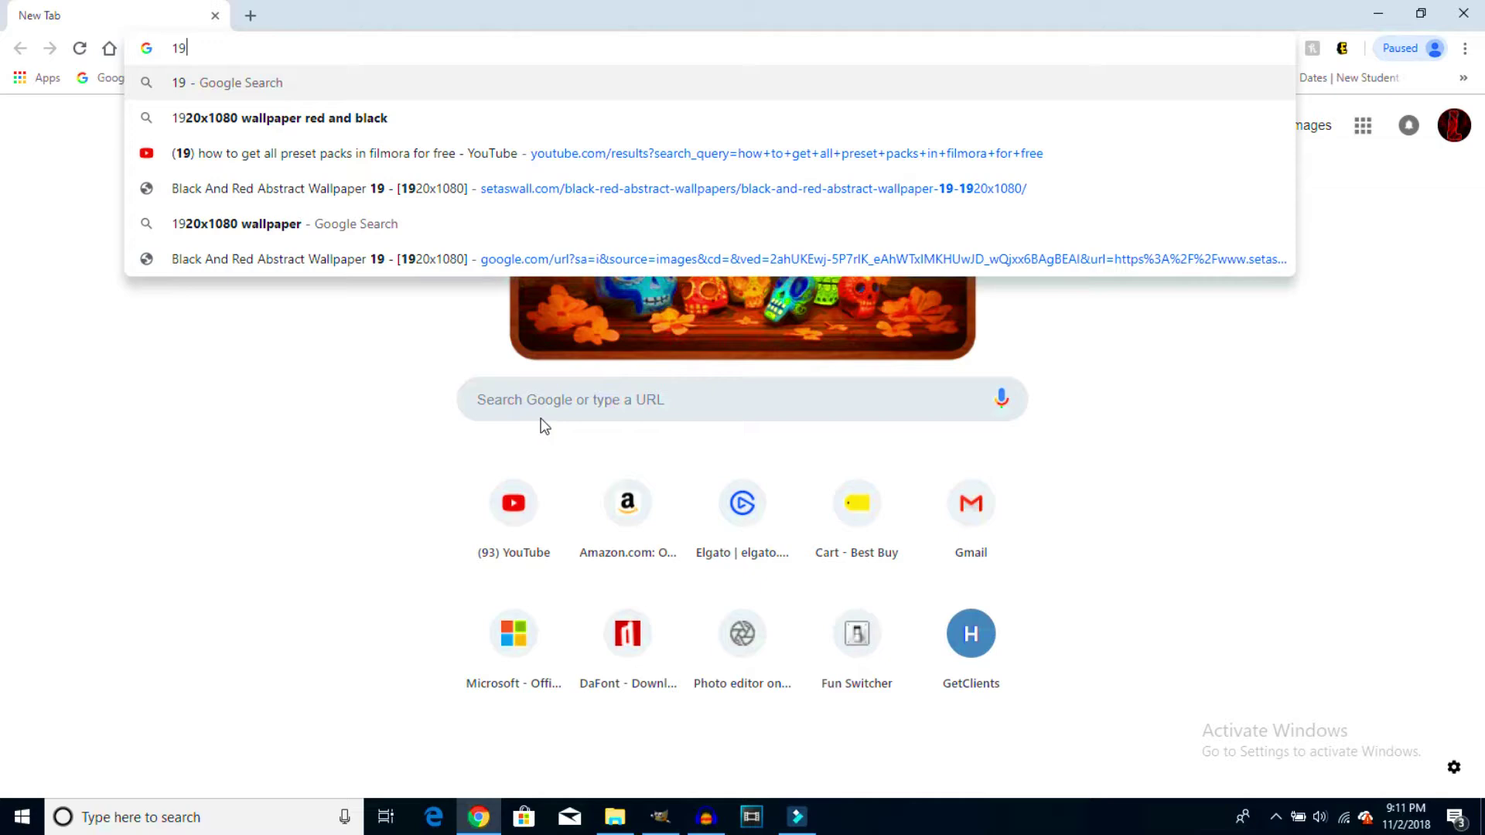
pyautogui.write('20')
pyautogui.press('Down')
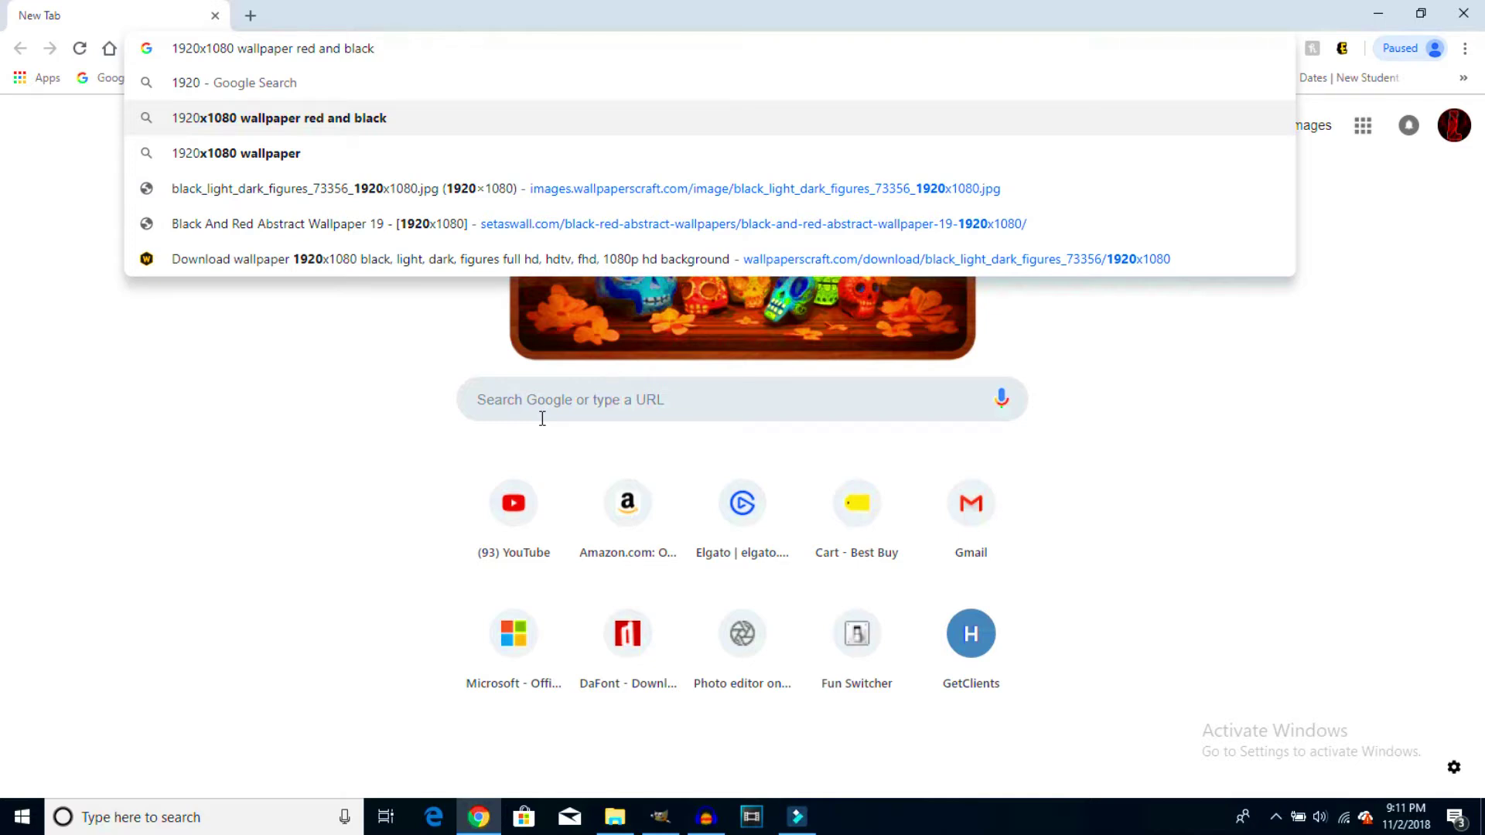
pyautogui.press('Return')
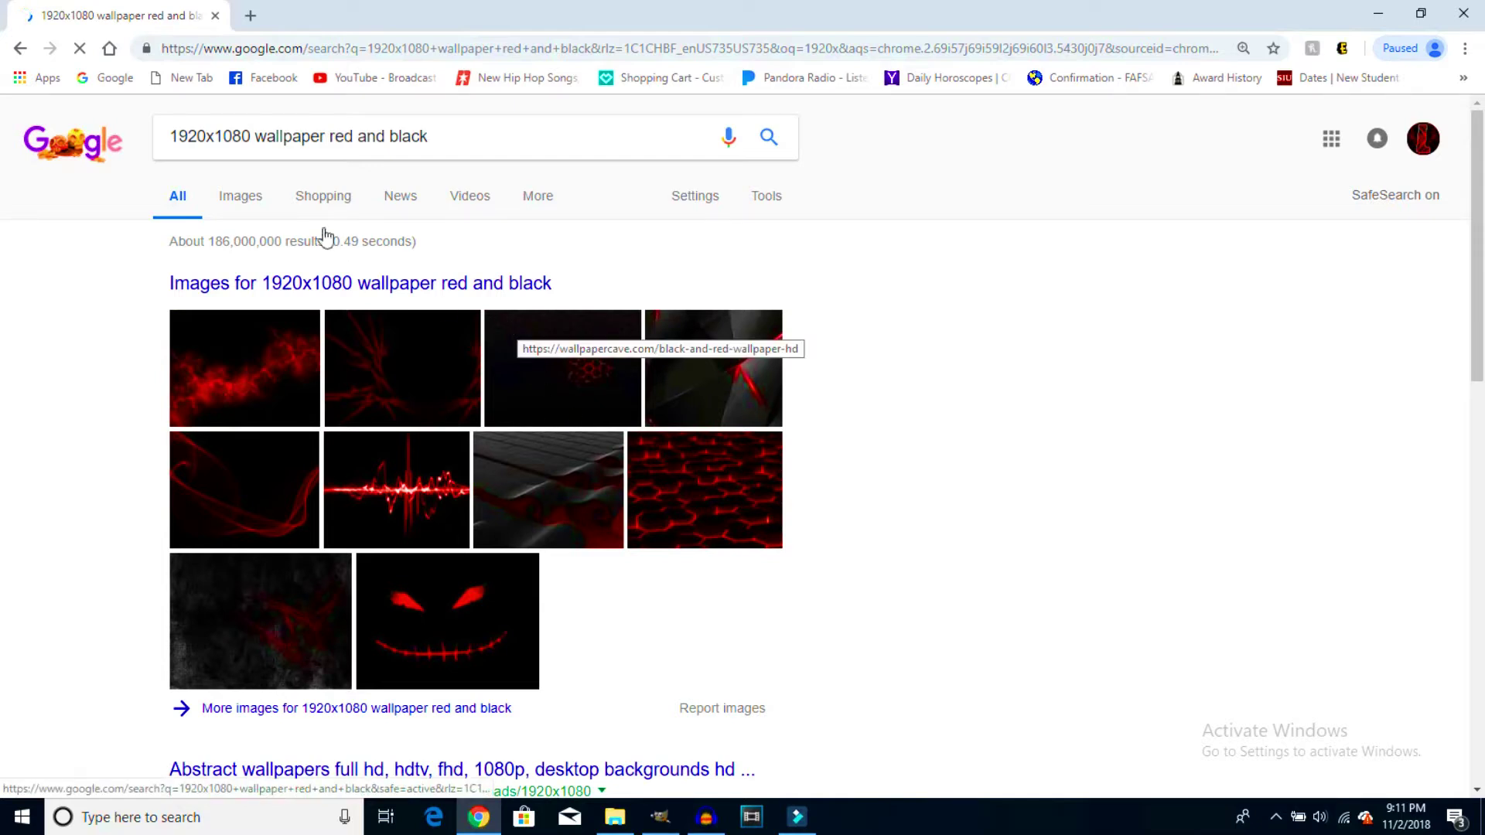
pyautogui.click(240, 197)
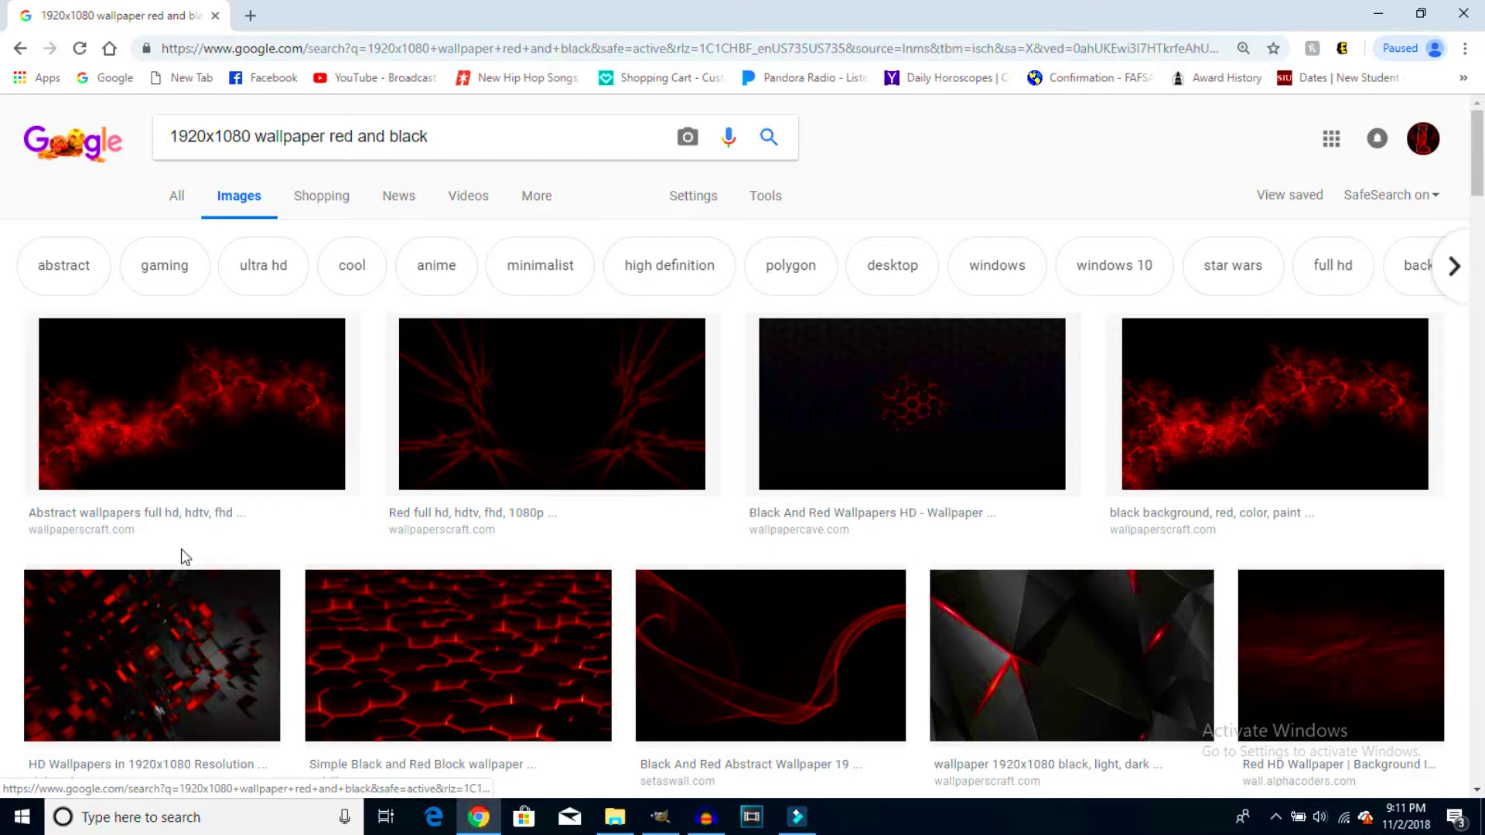
# Load the pinterest.com red-and-black cube wallpaper thumbnail from the image results into GIMP, check its sharpness up close, and close it.
pyautogui.scroll(-2, 181, 554)
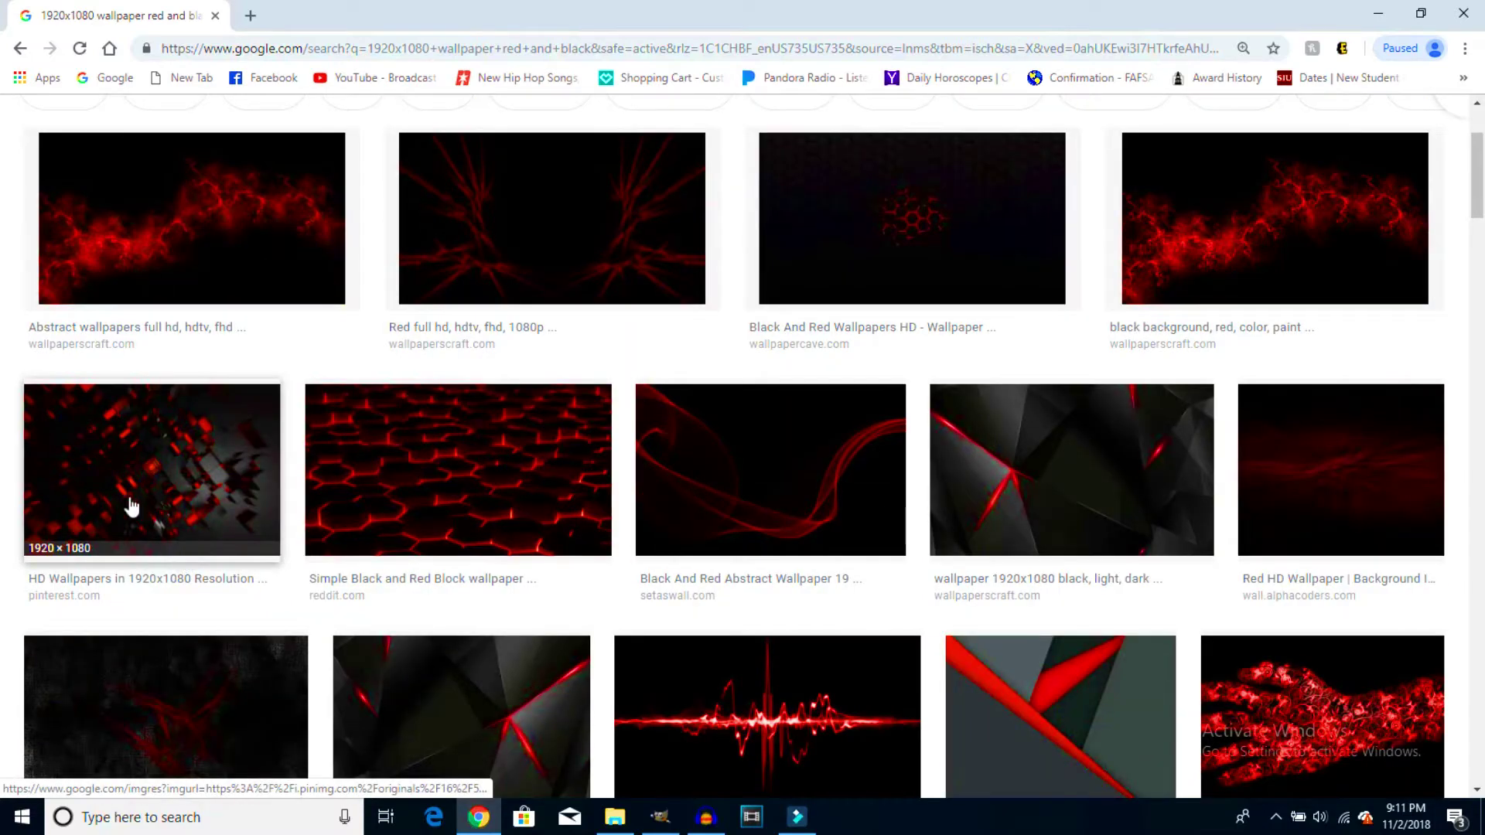
pyautogui.moveTo(133, 504); pyautogui.dragTo(705, 605)
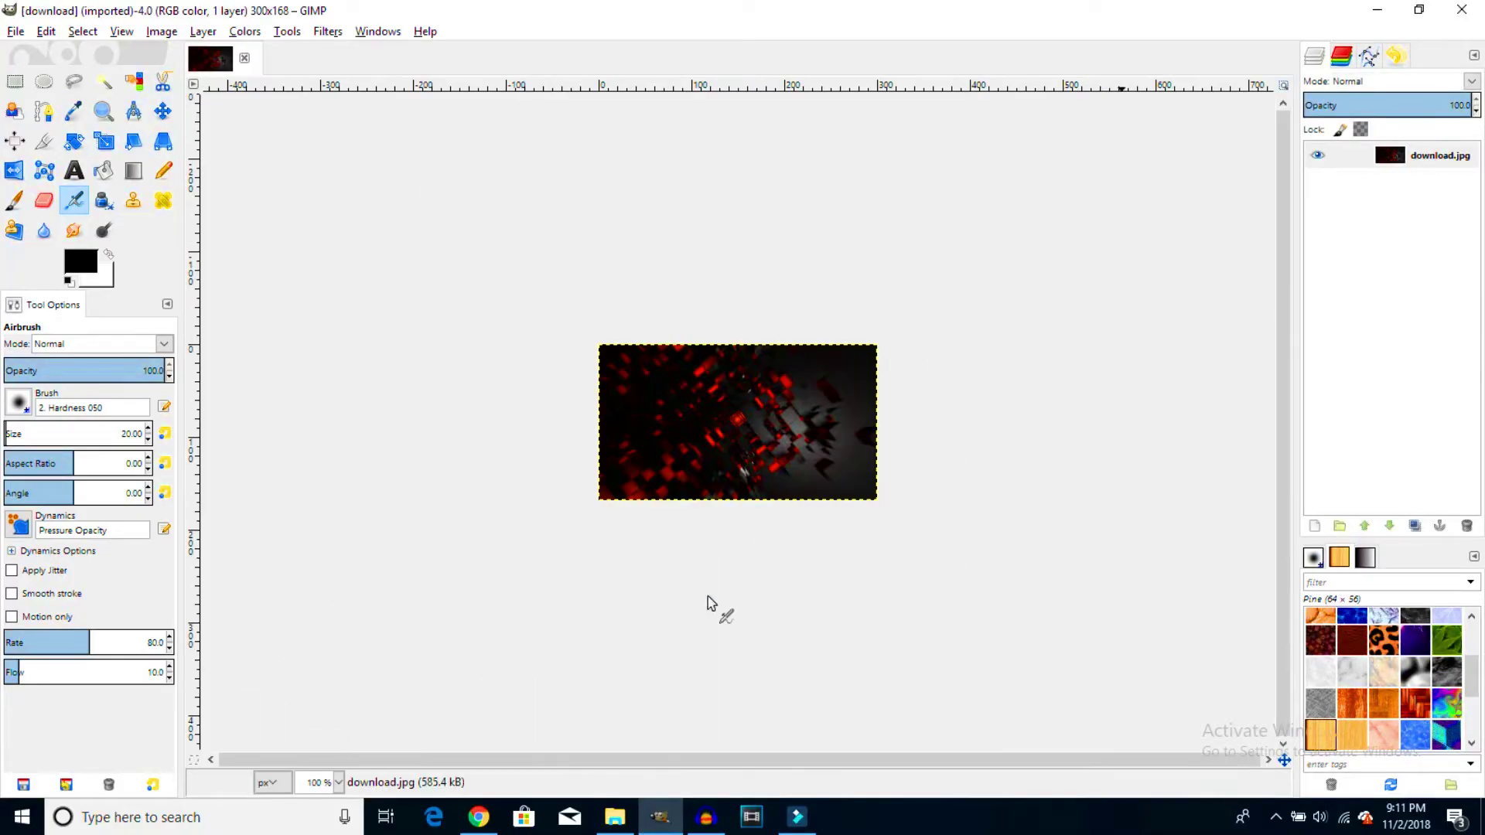
pyautogui.keyDown('ctrl'); pyautogui.scroll(3, 727, 464); pyautogui.keyUp('ctrl')
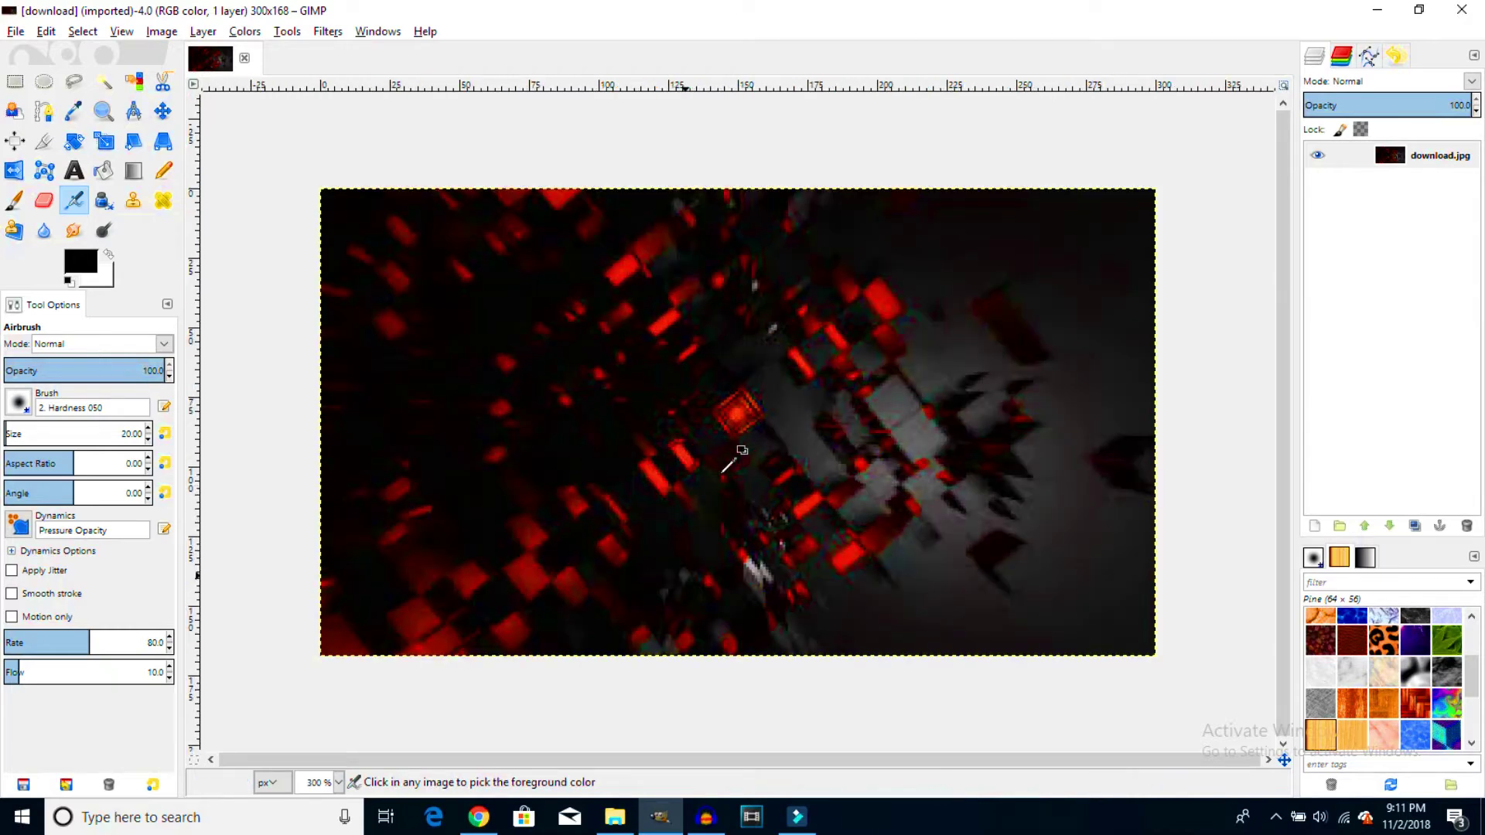
pyautogui.keyDown('ctrl'); pyautogui.scroll(-6, 723, 470); pyautogui.keyUp('ctrl')
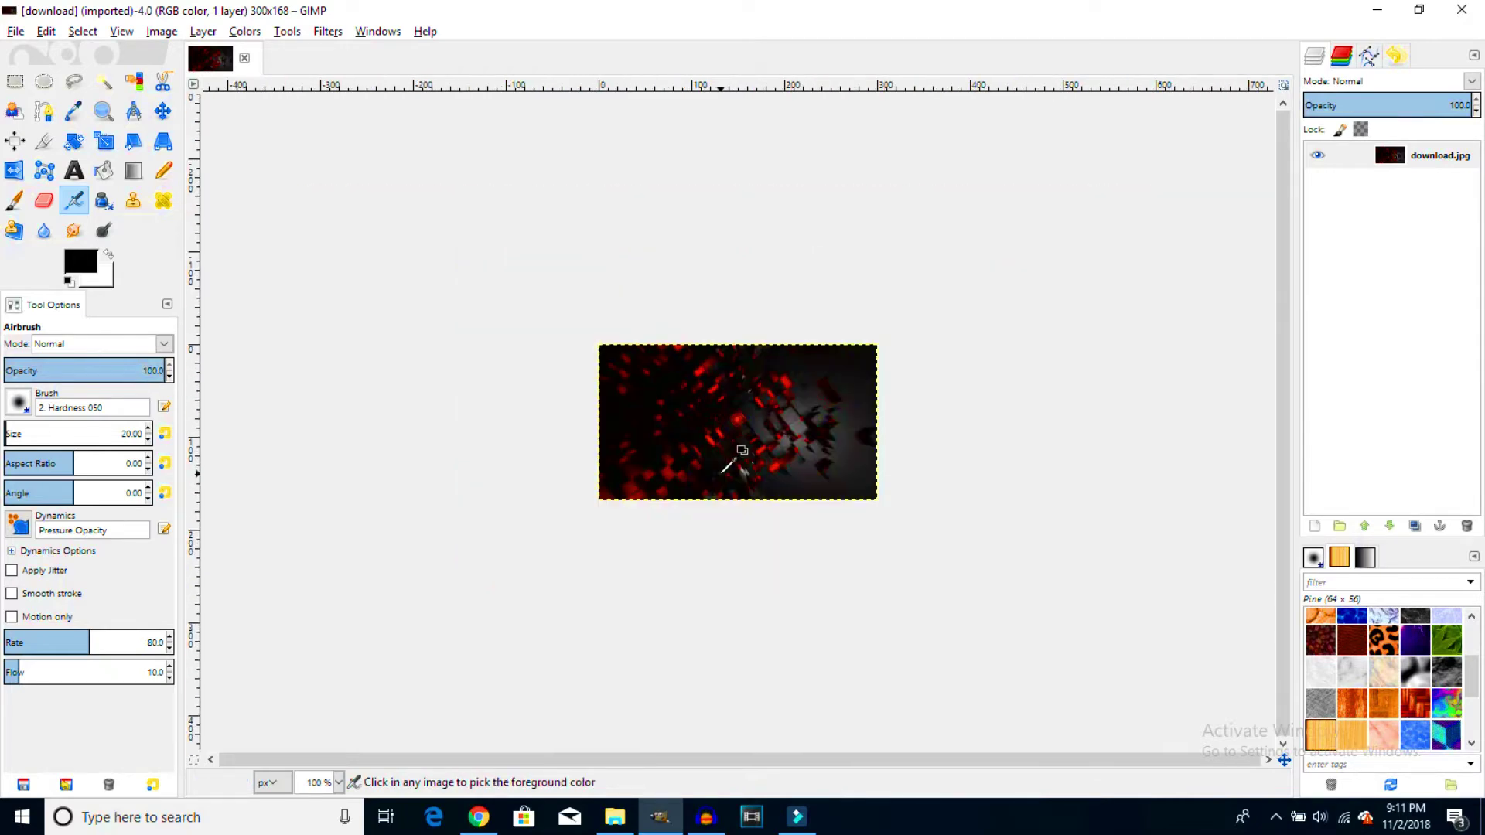
pyautogui.click(244, 59)
# Return to Chrome, preview the pinterest.com red-and-black cube wallpaper in the image results, and visit its source page.
pyautogui.click(478, 817)
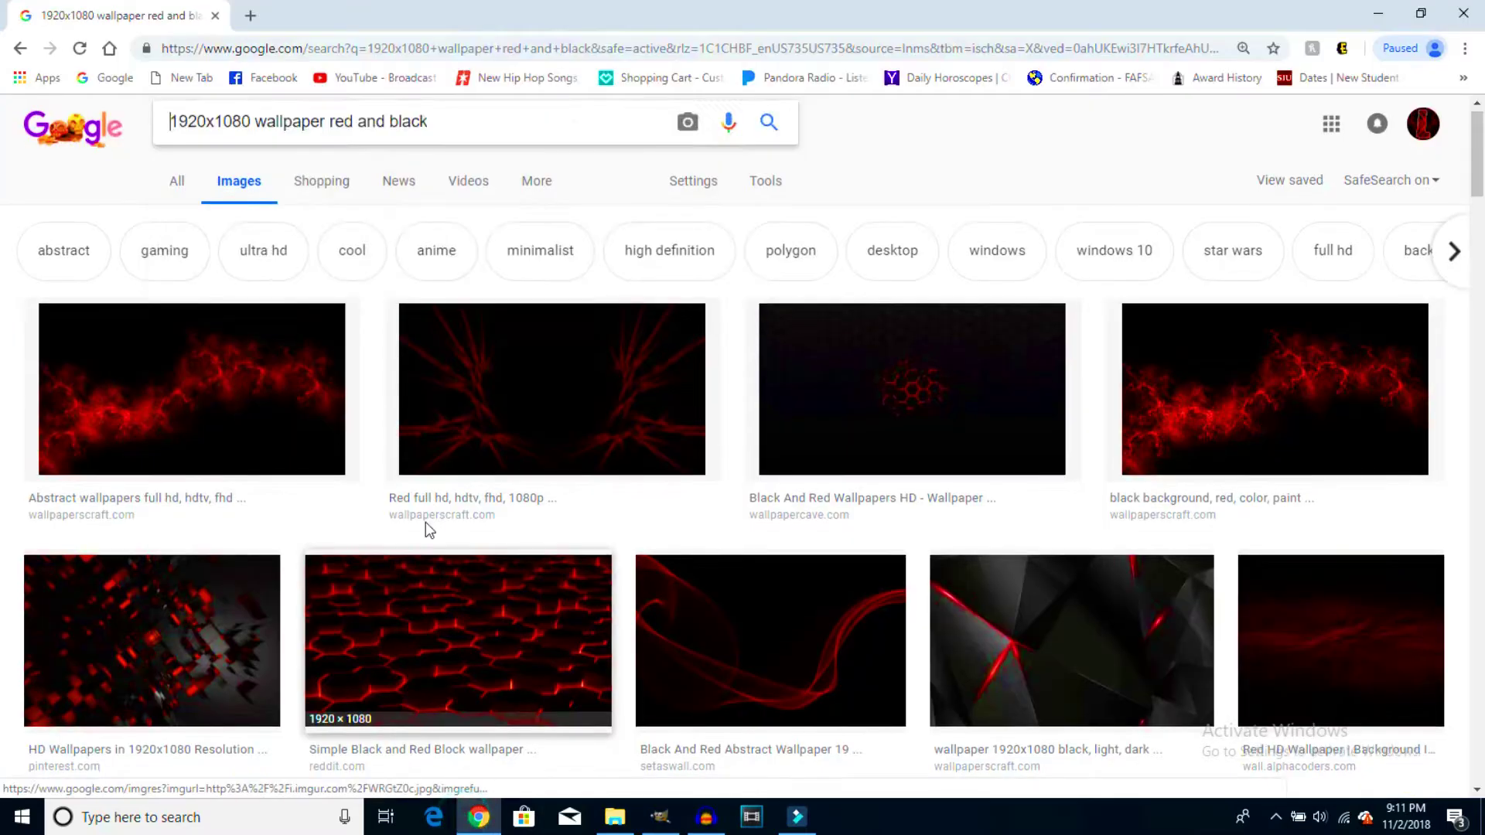
pyautogui.scroll(-2, 402, 514)
pyautogui.click(225, 492)
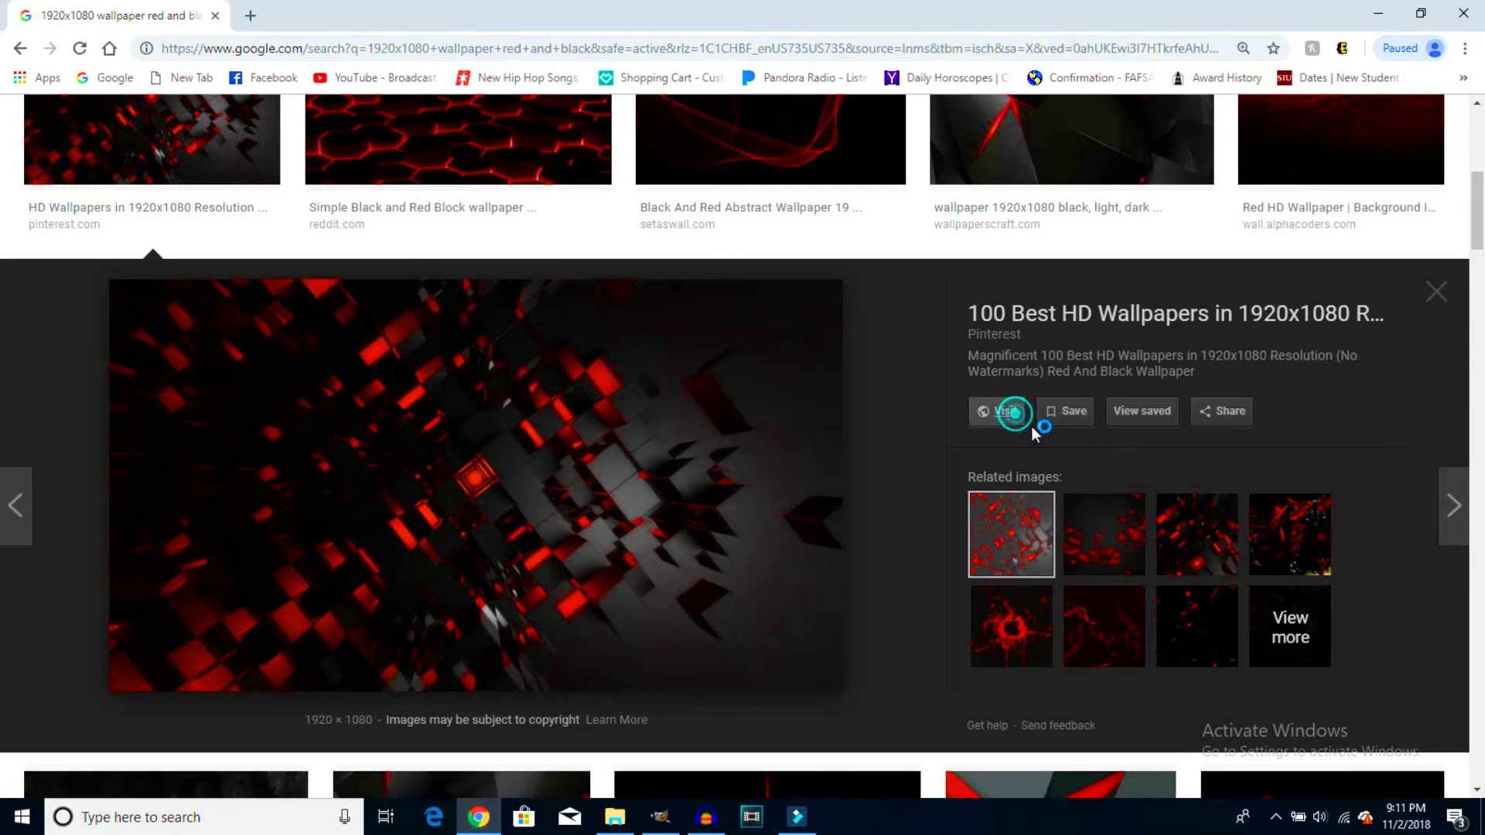
pyautogui.click(1005, 412)
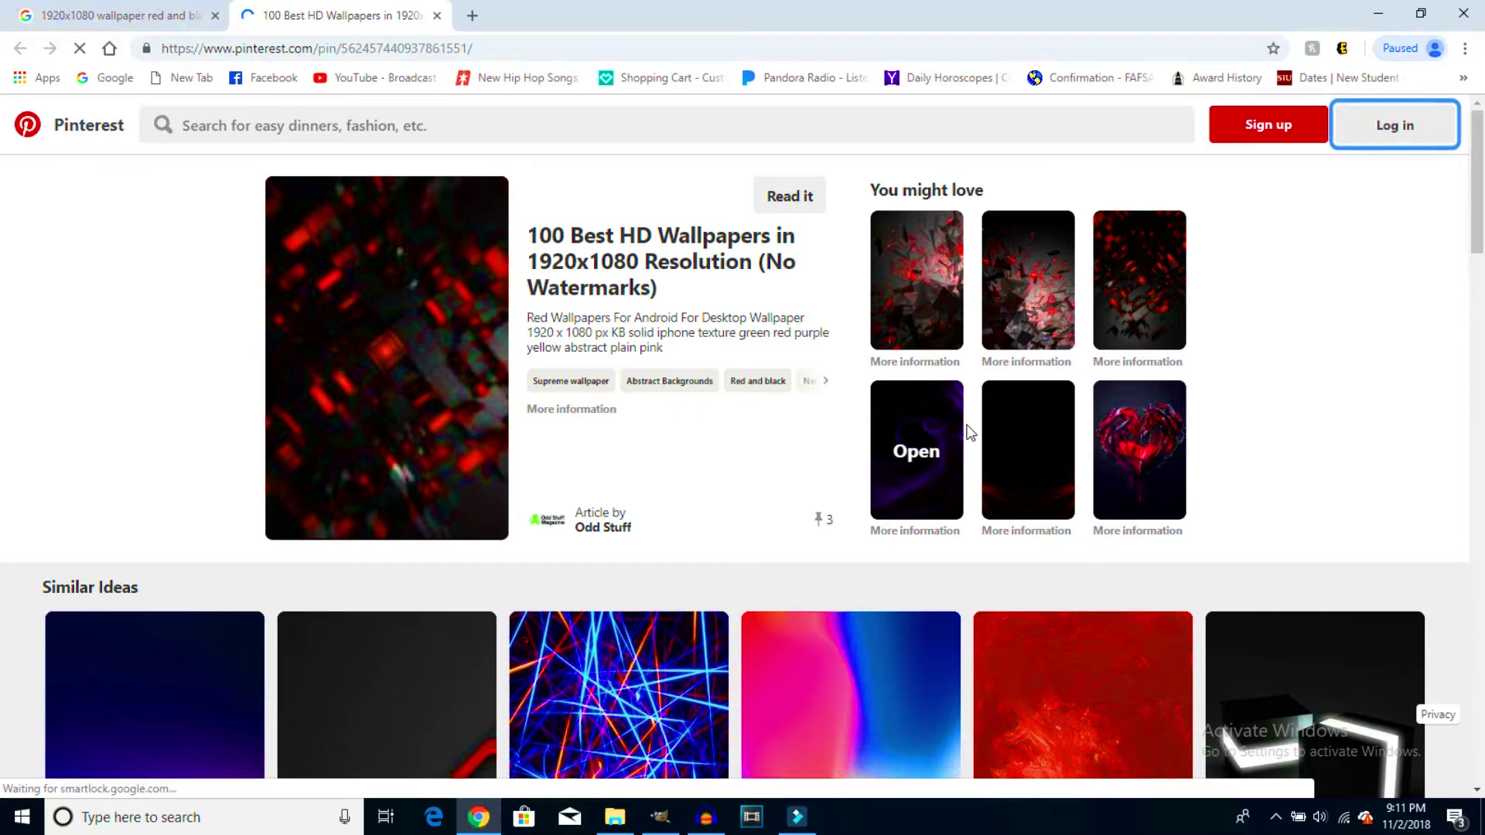
# Try to view the red-and-black cube wallpaper on Pinterest and log in by continuing with Google.
pyautogui.click(1424, 130)
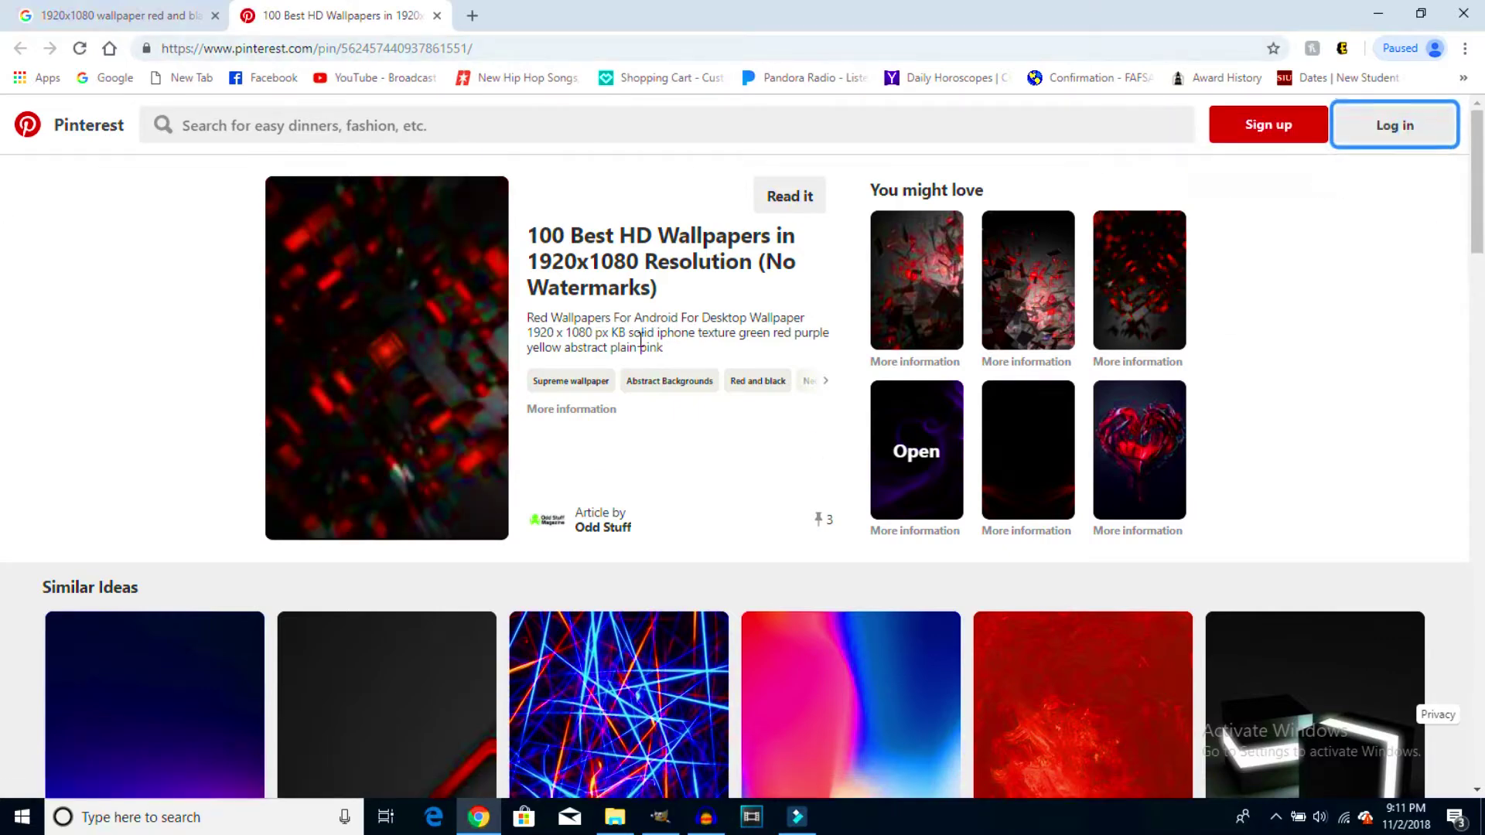
pyautogui.click(411, 361)
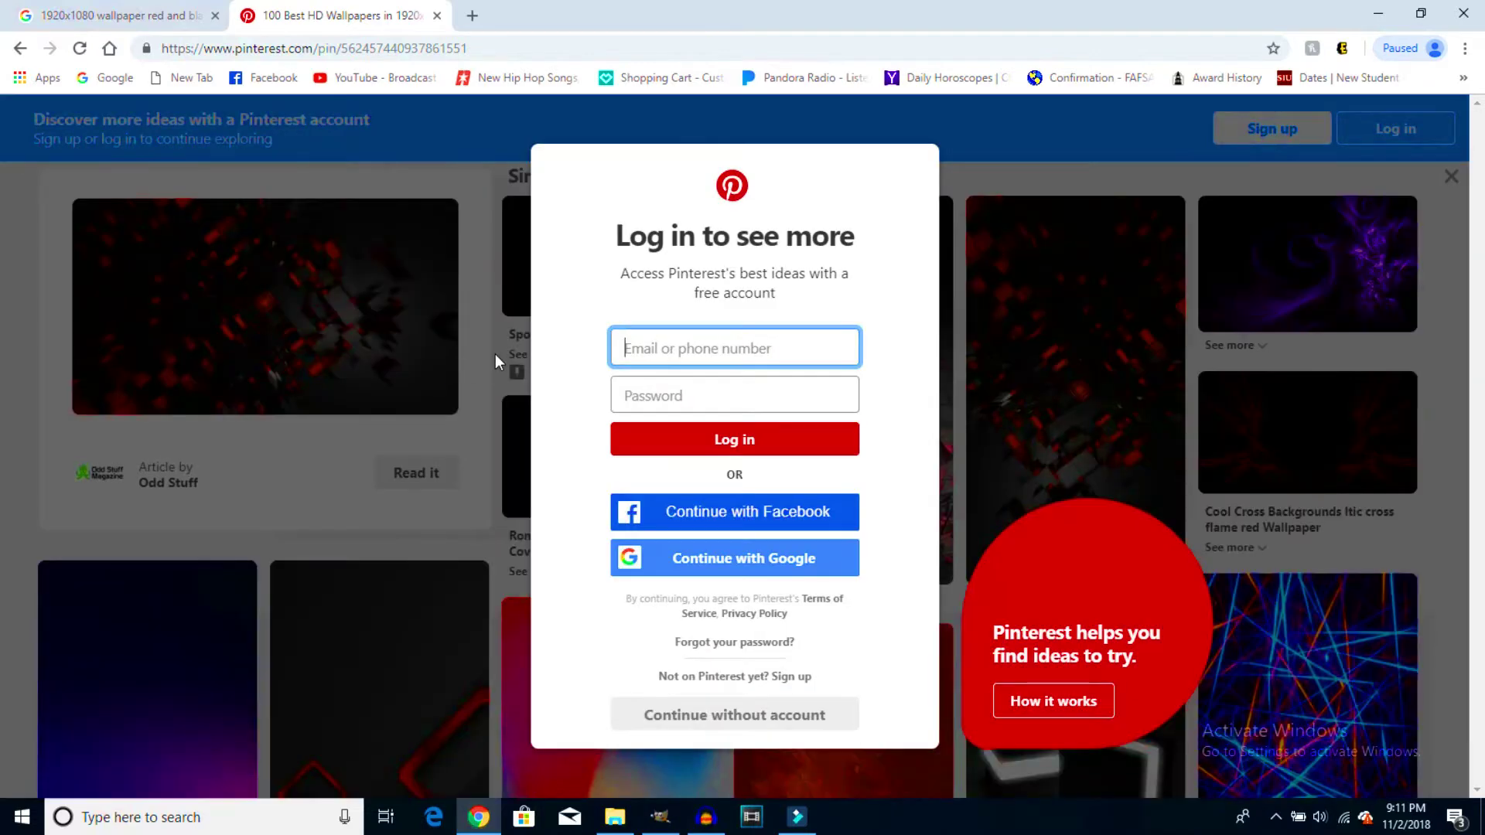
pyautogui.click(416, 438)
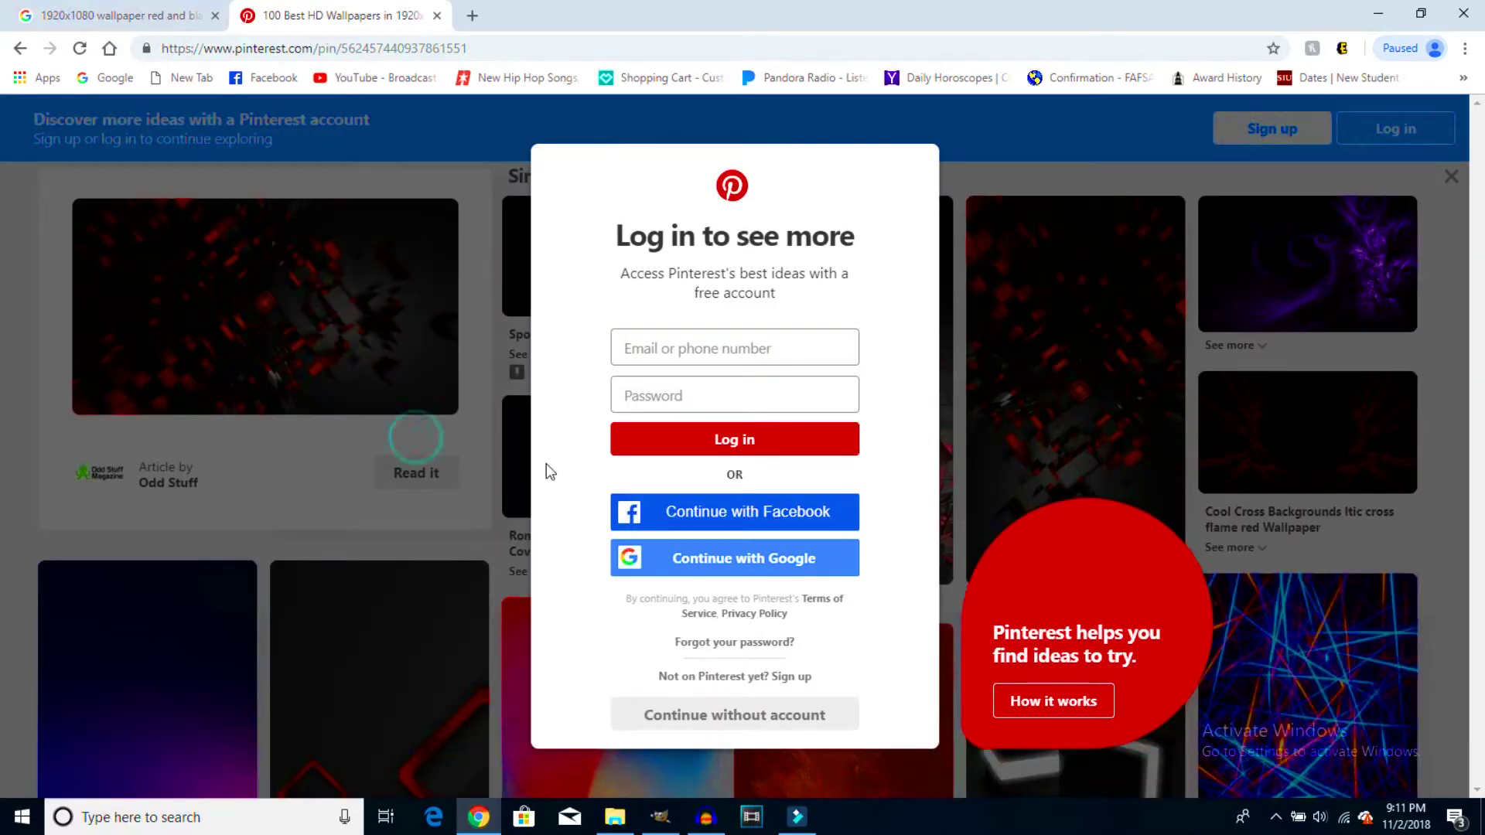
pyautogui.click(721, 568)
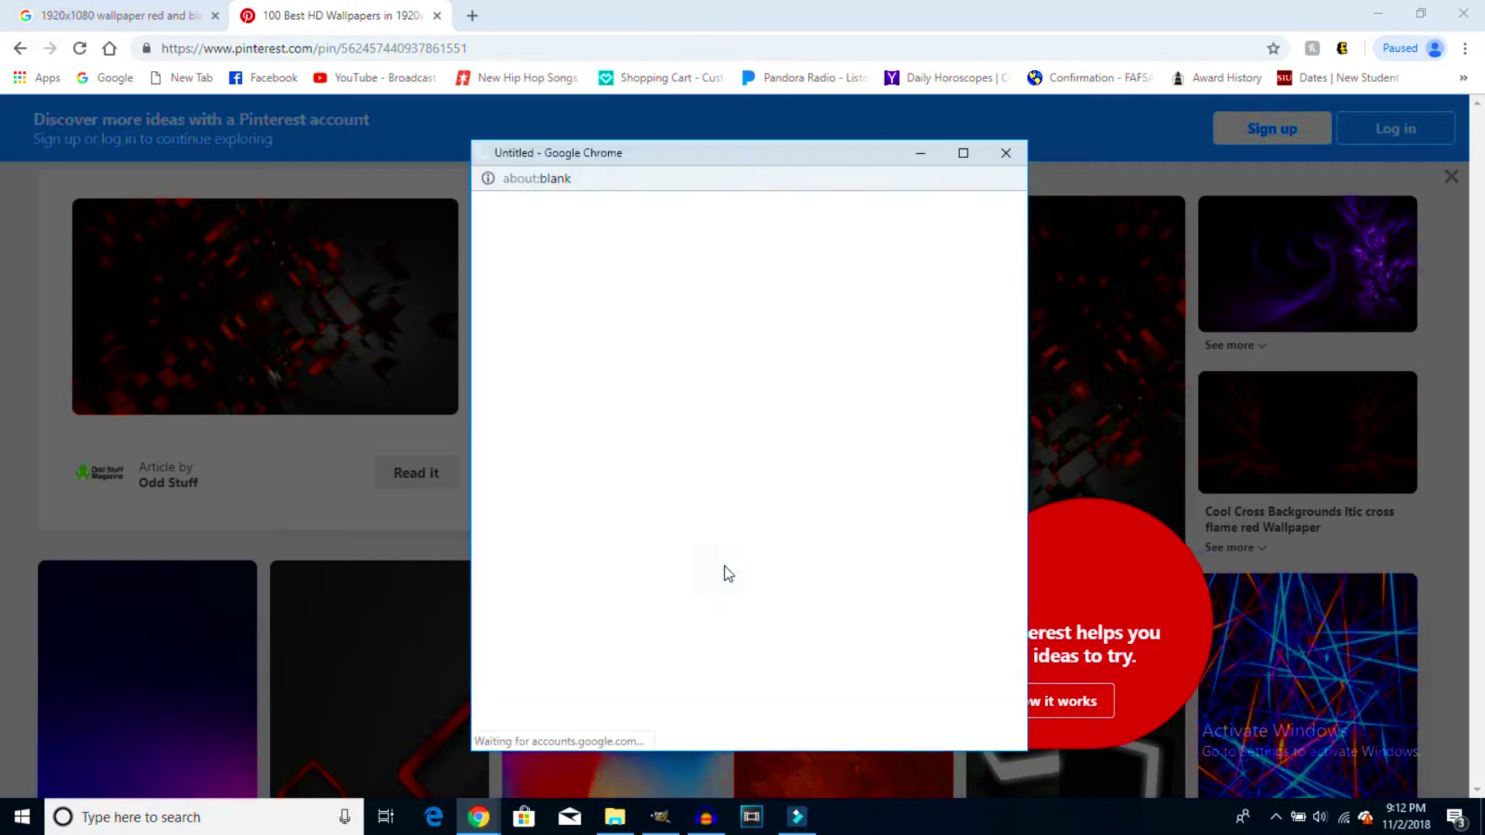
pyautogui.click(800, 826)
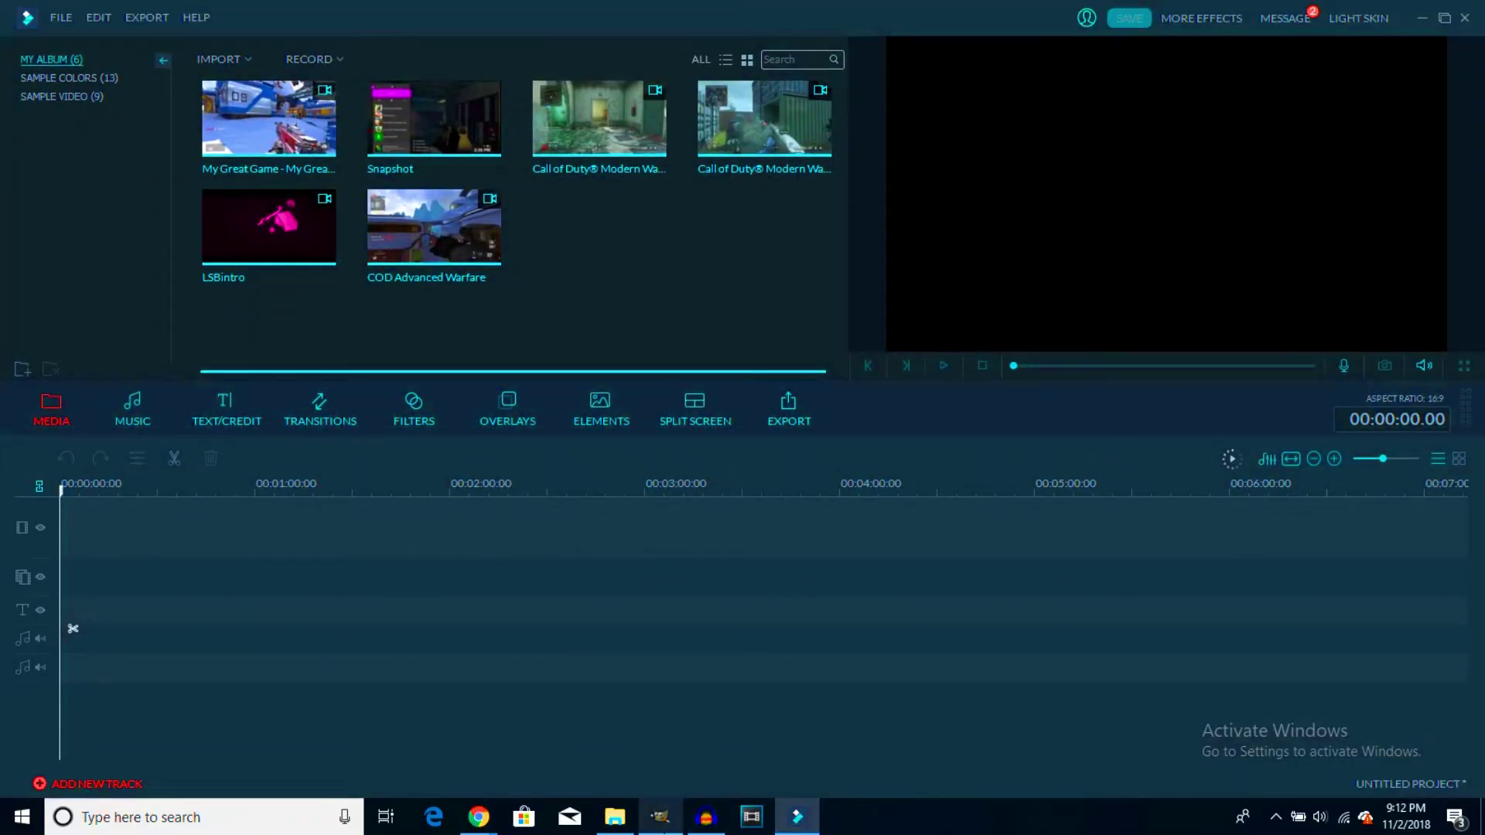
pyautogui.moveTo(499, 826)
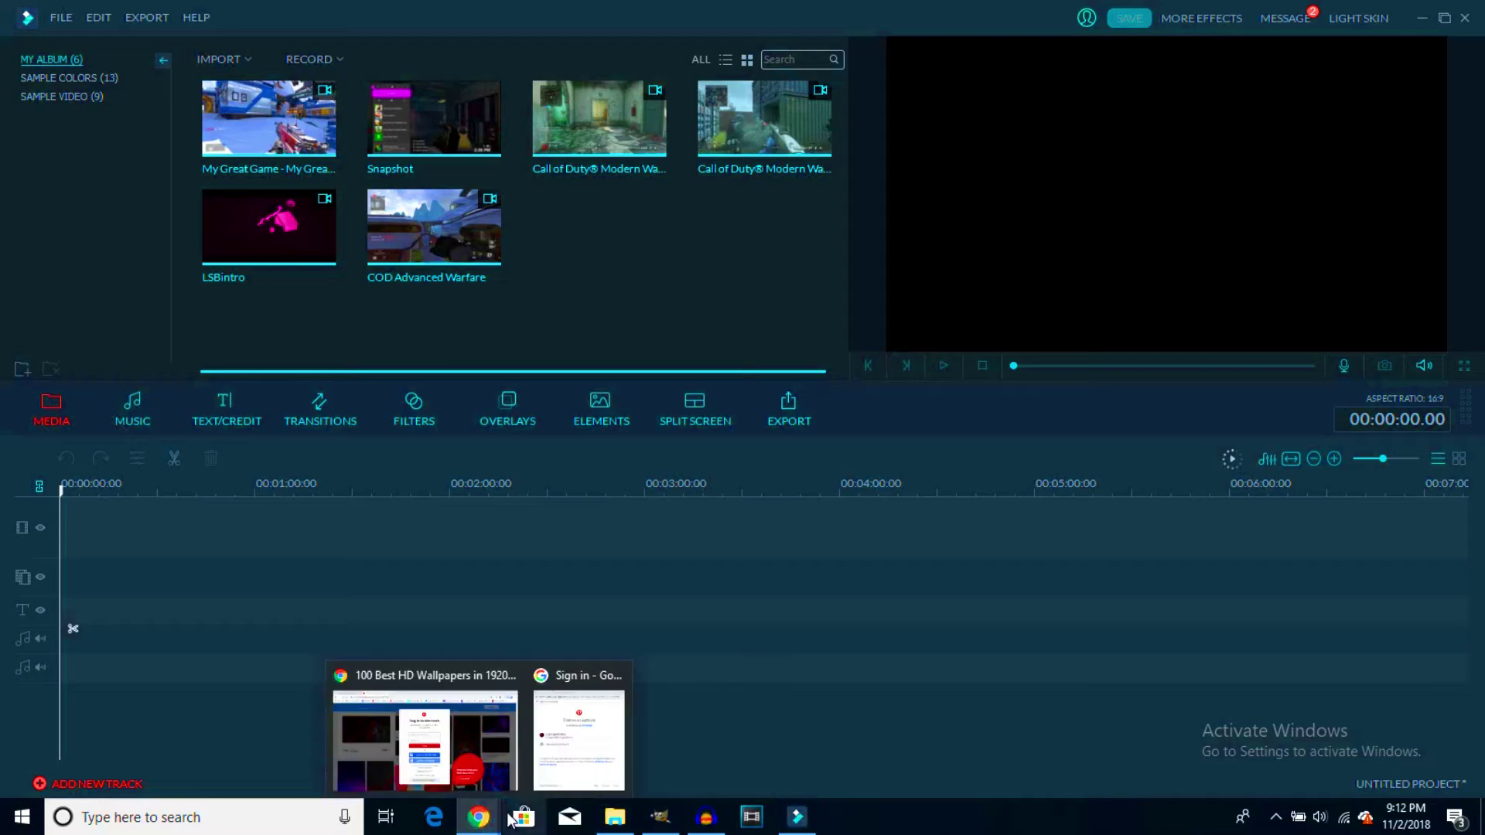
pyautogui.click(464, 773)
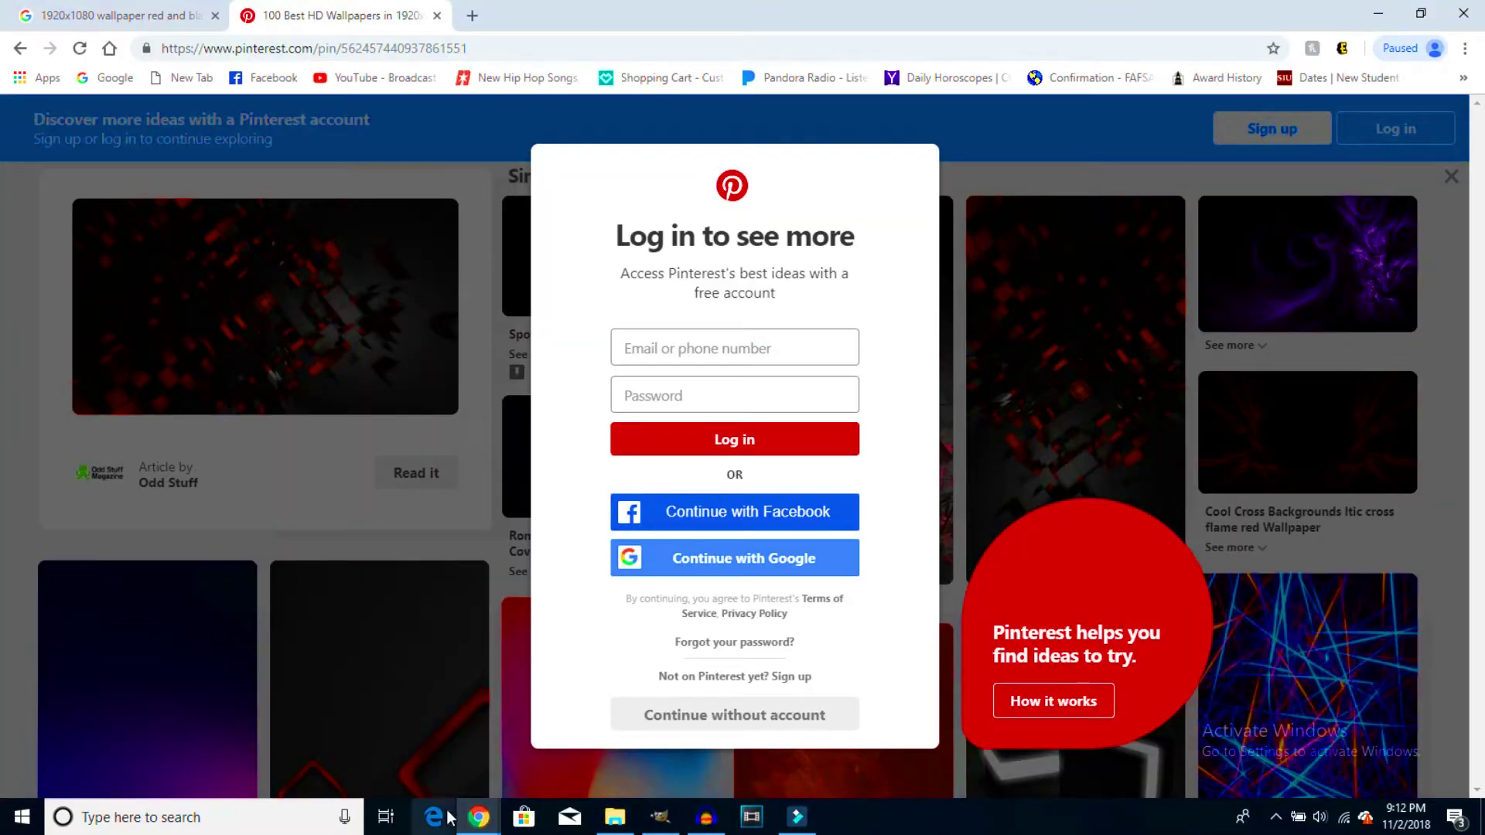
pyautogui.click(147, 430)
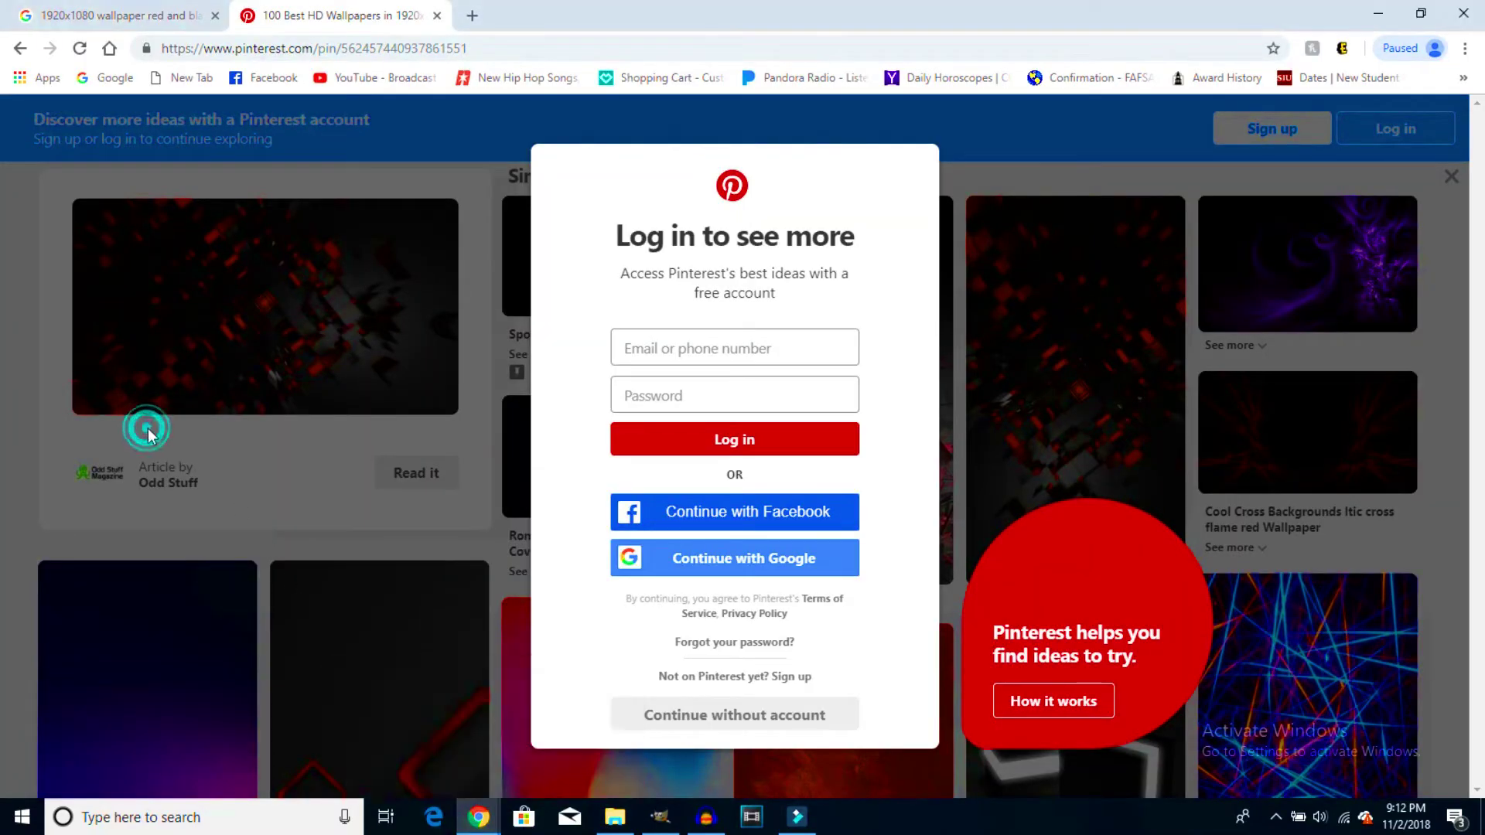
# Go back to the Google Images results and visit the reddit.com source page of the "Simple Black and Red Block wallpaper".
pyautogui.click(116, 17)
pyautogui.scroll(5, 456, 247)
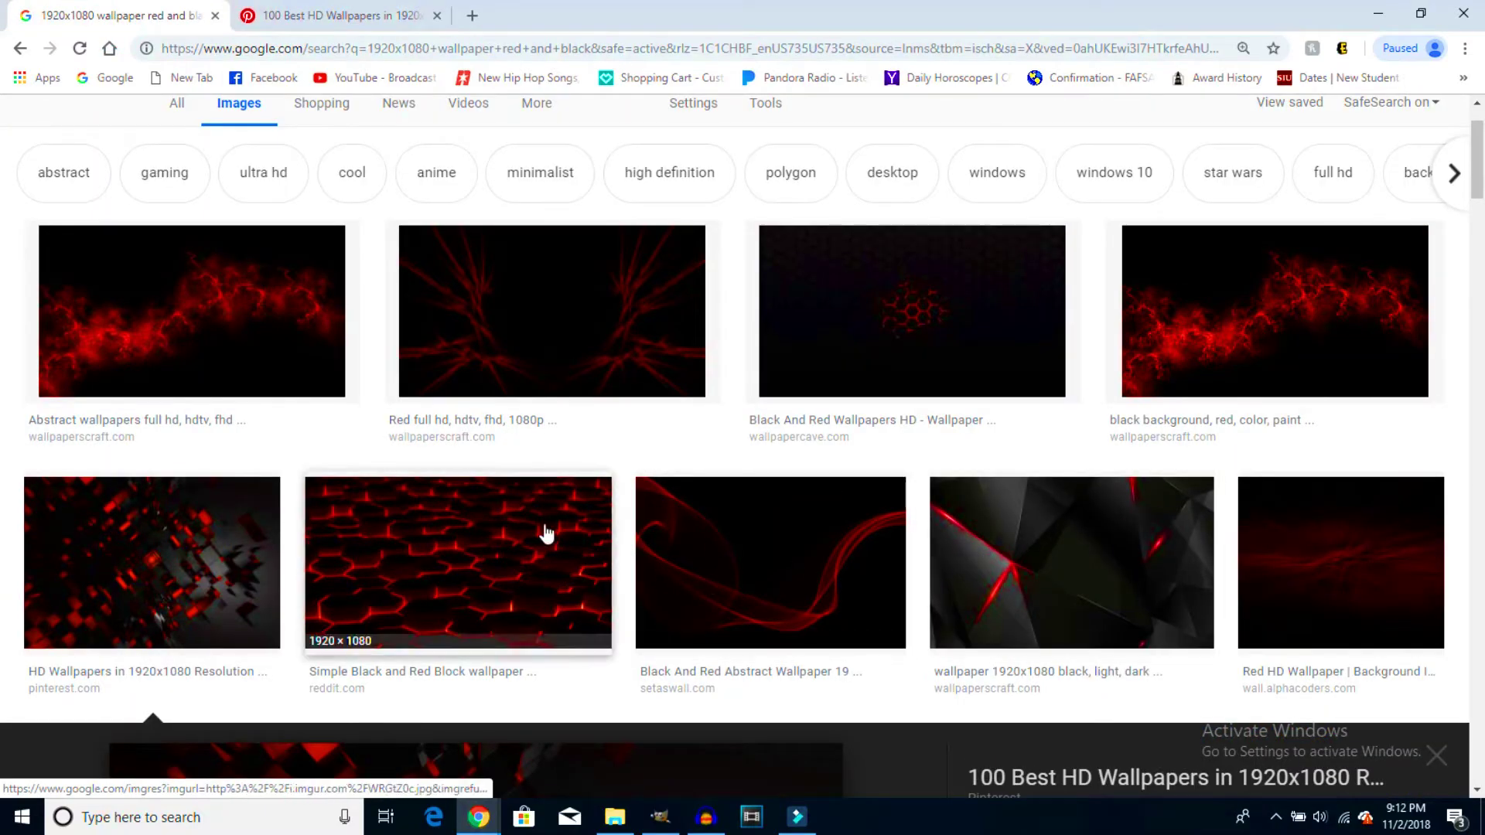
pyautogui.click(519, 535)
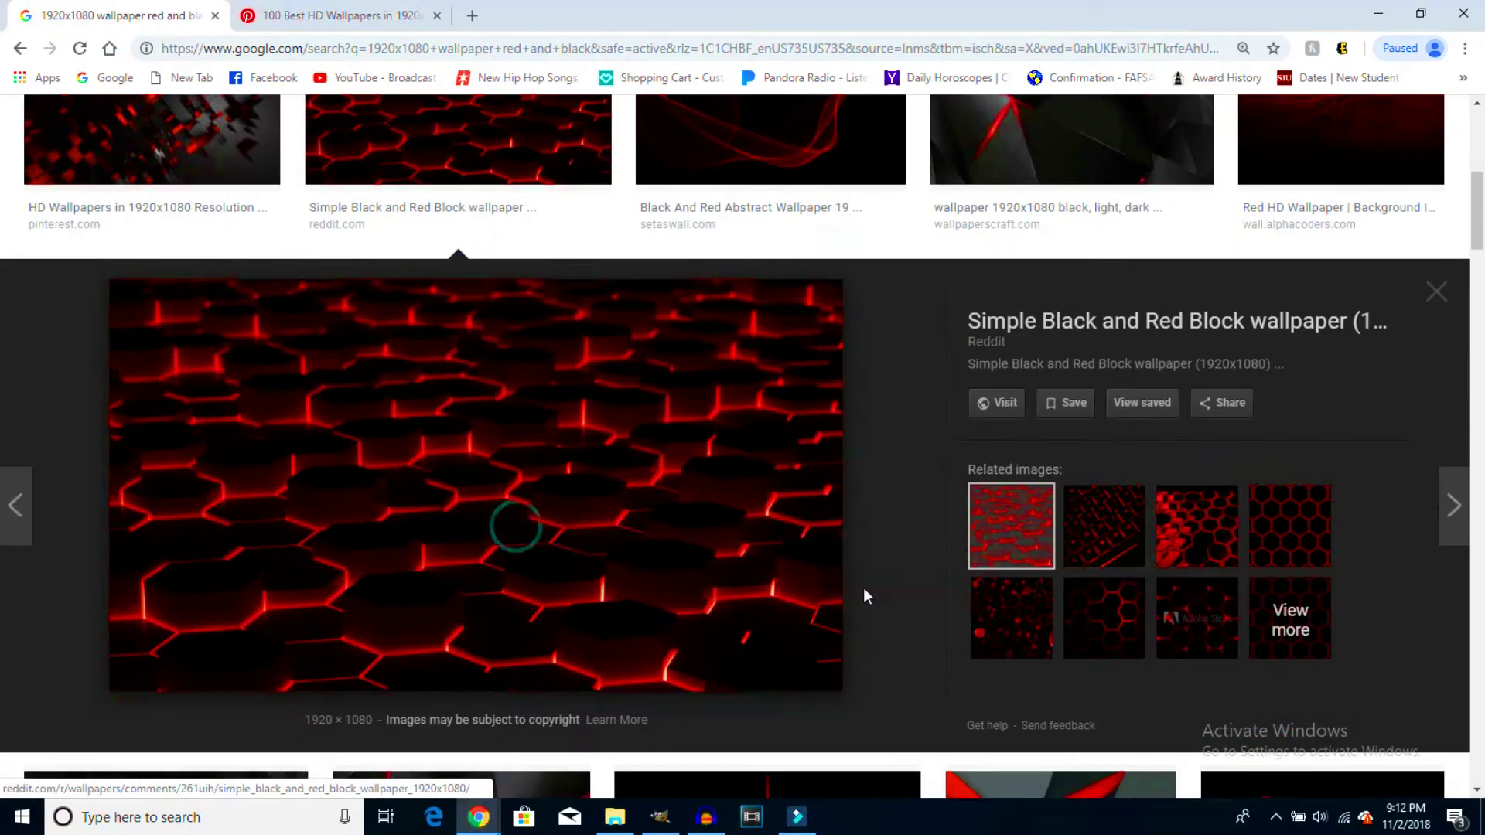
pyautogui.click(998, 400)
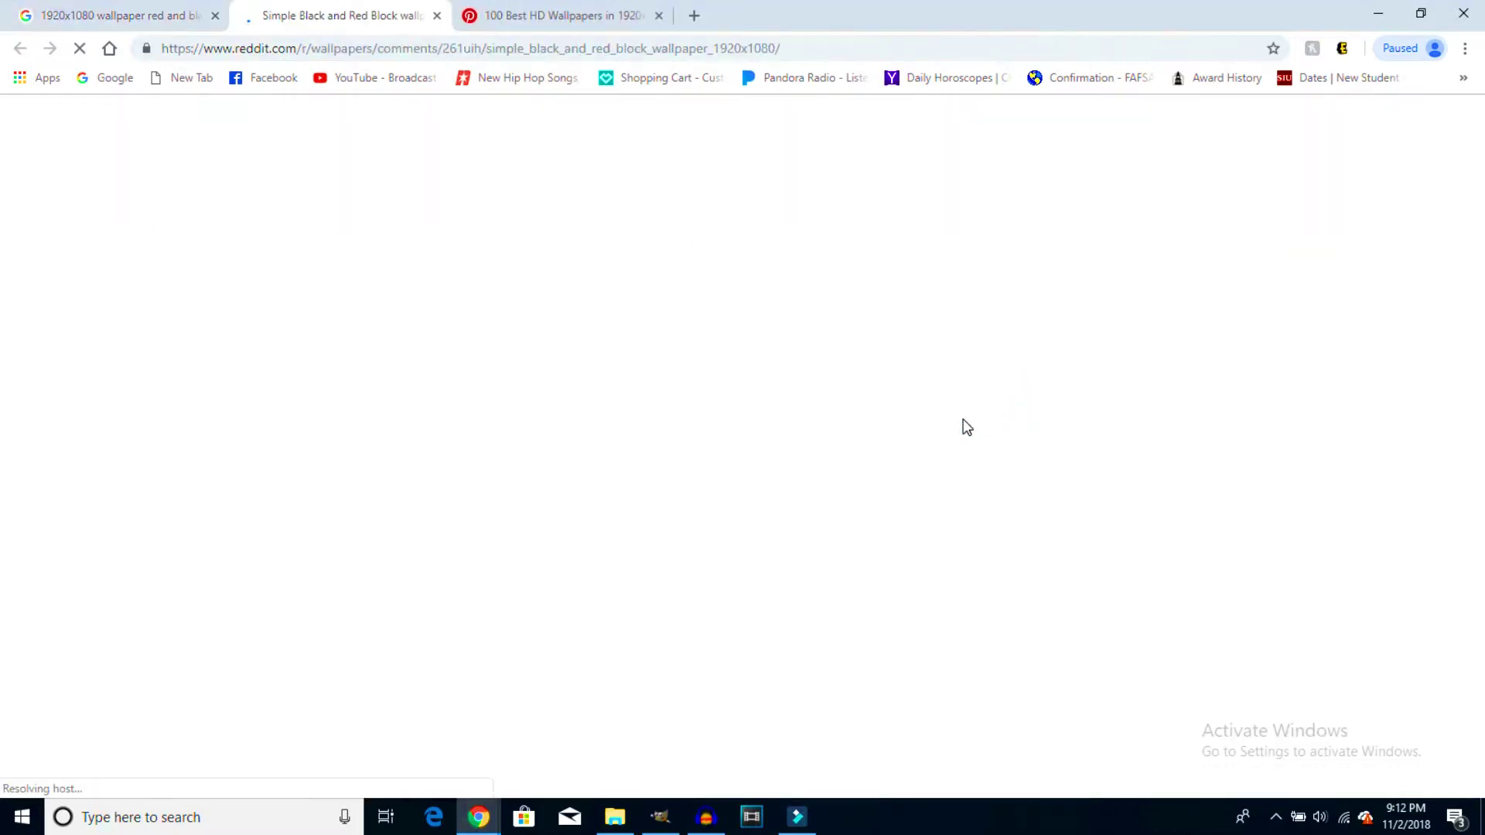
pyautogui.scroll(-2, 805, 490)
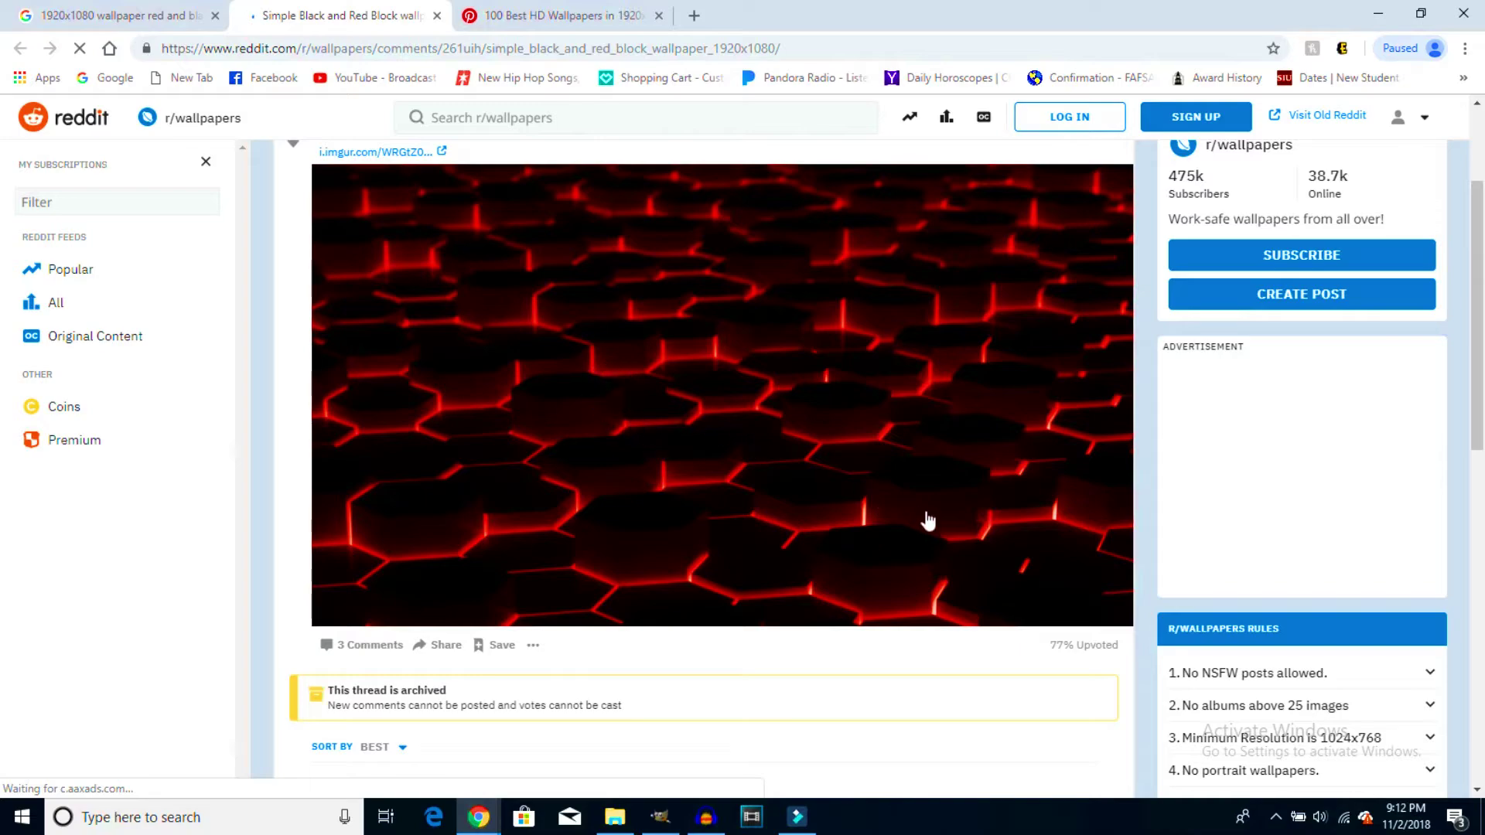
# Try to load the Reddit post's preview image into GIMP by way of the desktop.
pyautogui.moveTo(1484, 832); pyautogui.dragTo(671, 392)
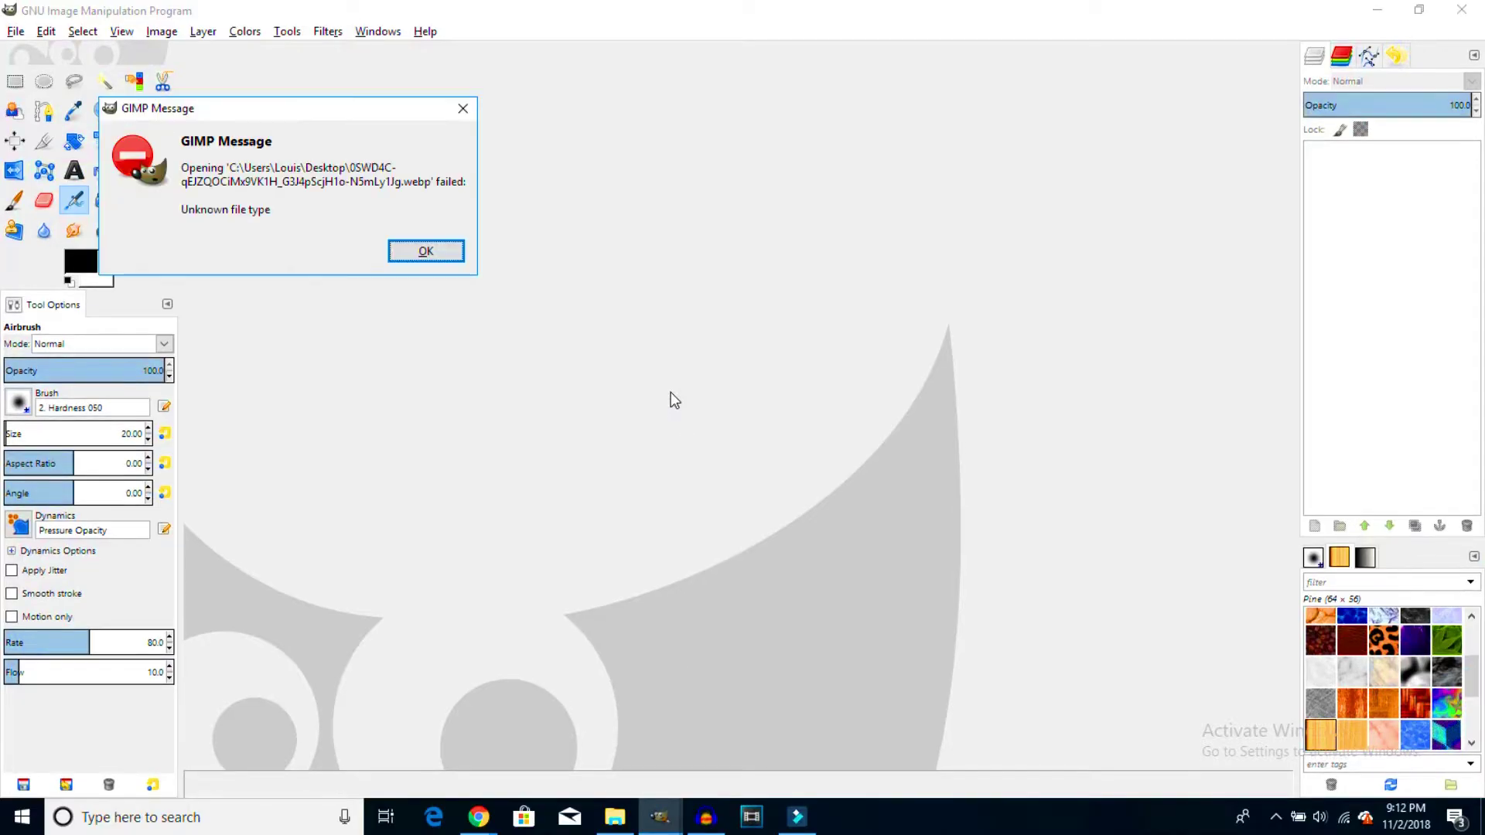
pyautogui.click(462, 108)
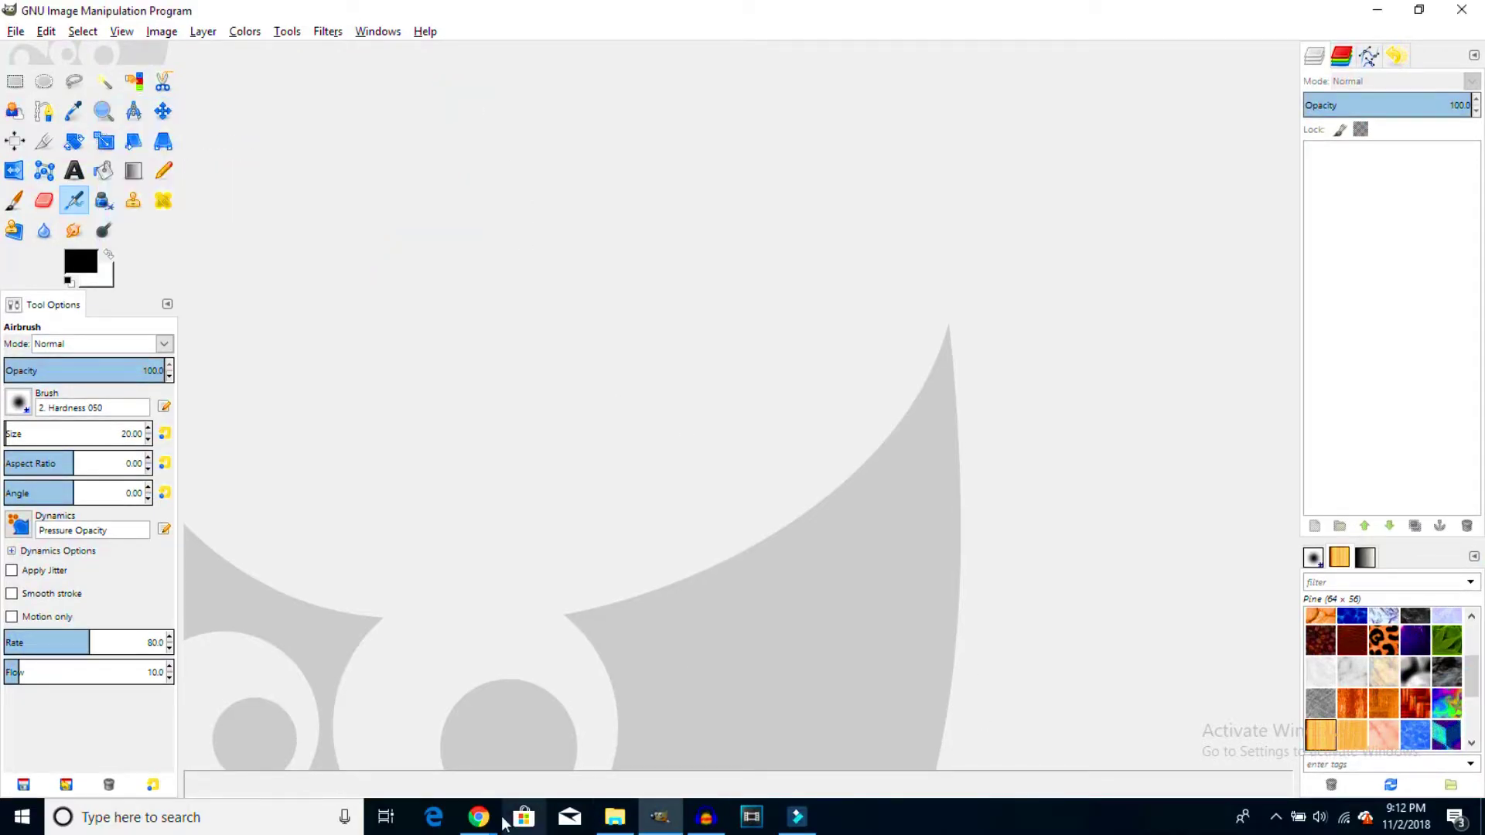
# Return to the Reddit post in Chrome and open the wallpaper's original image from its i.imgur.com link.
pyautogui.moveTo(489, 824)
pyautogui.click(421, 727)
pyautogui.scroll(-7, 838, 447)
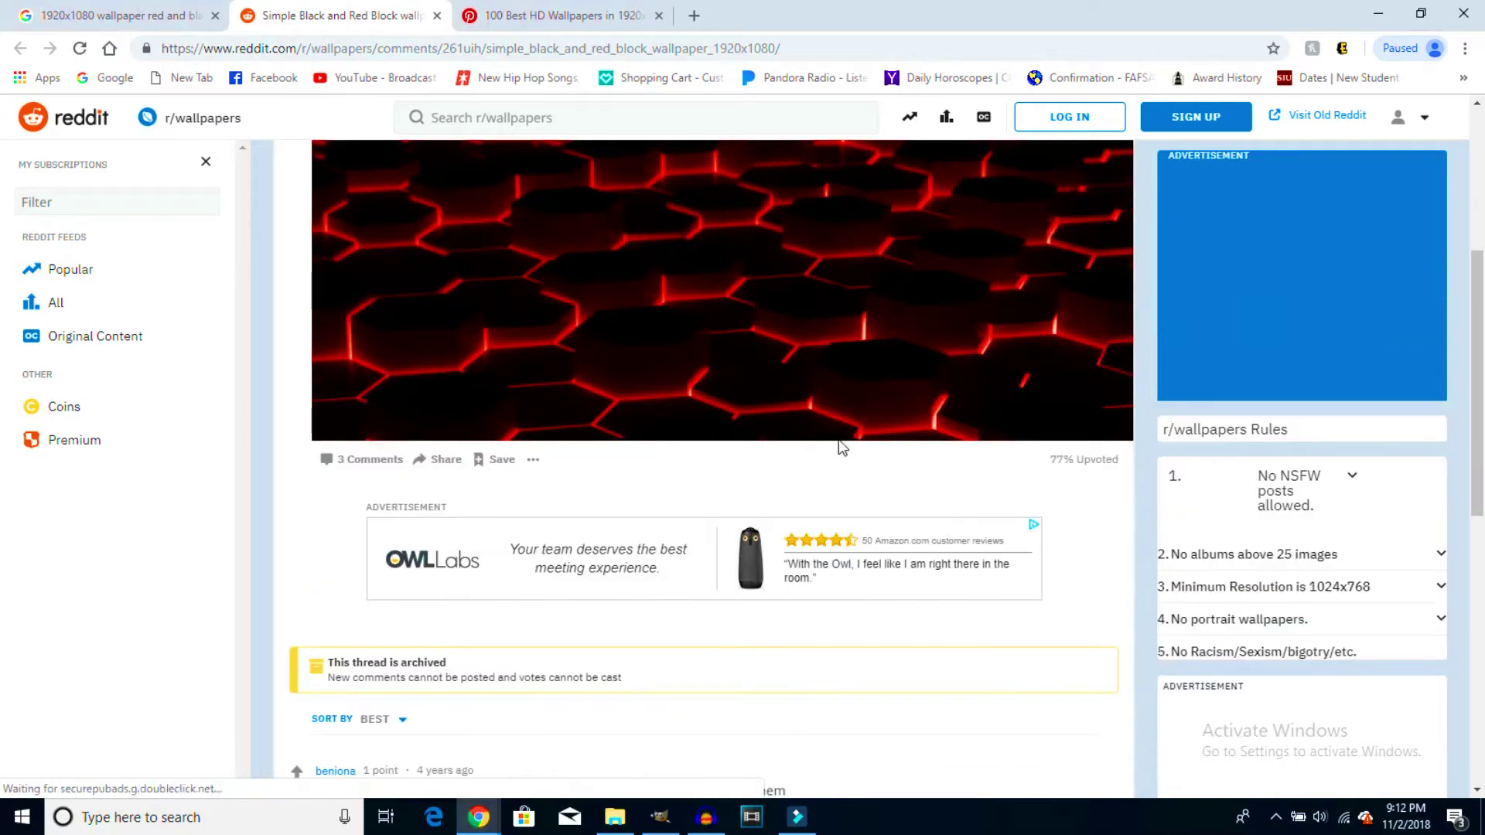
pyautogui.scroll(7, 839, 448)
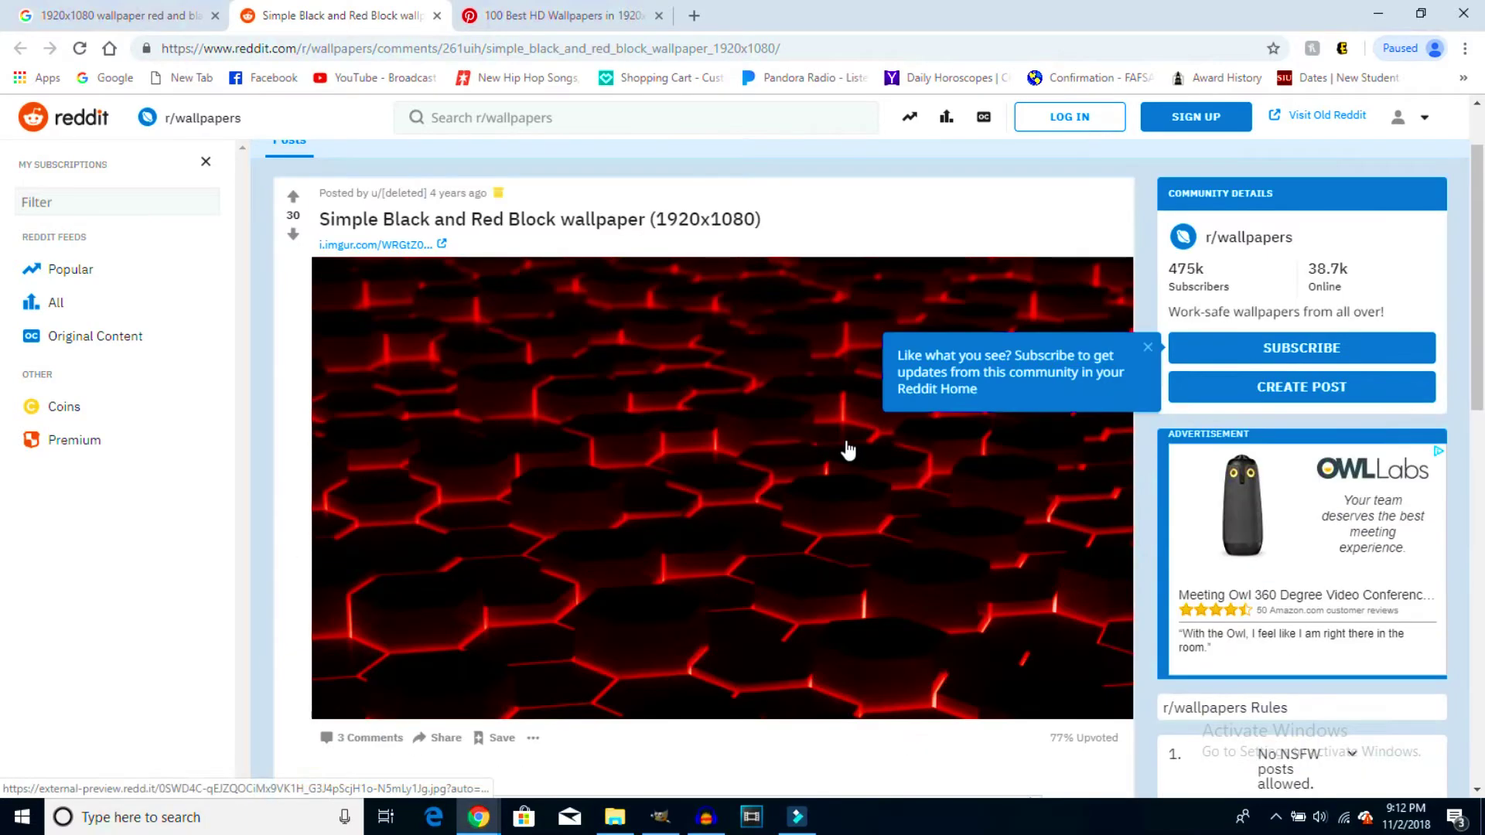
pyautogui.click(433, 246)
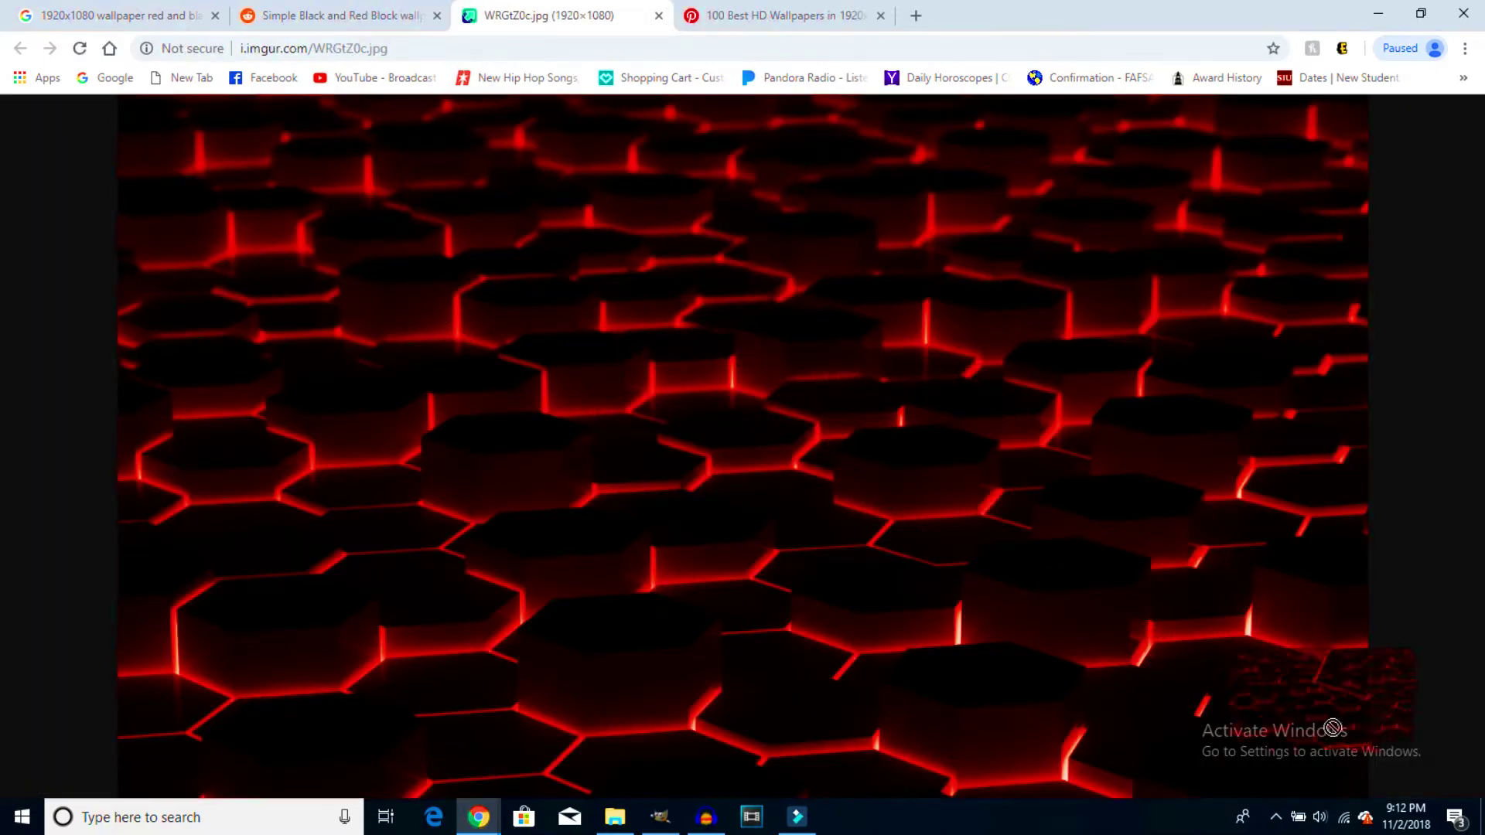
# Save the imgur wallpaper WRGtZ0c to the desktop and load it into GIMP as a new image.
pyautogui.moveTo(424, 302); pyautogui.dragTo(926, 464)
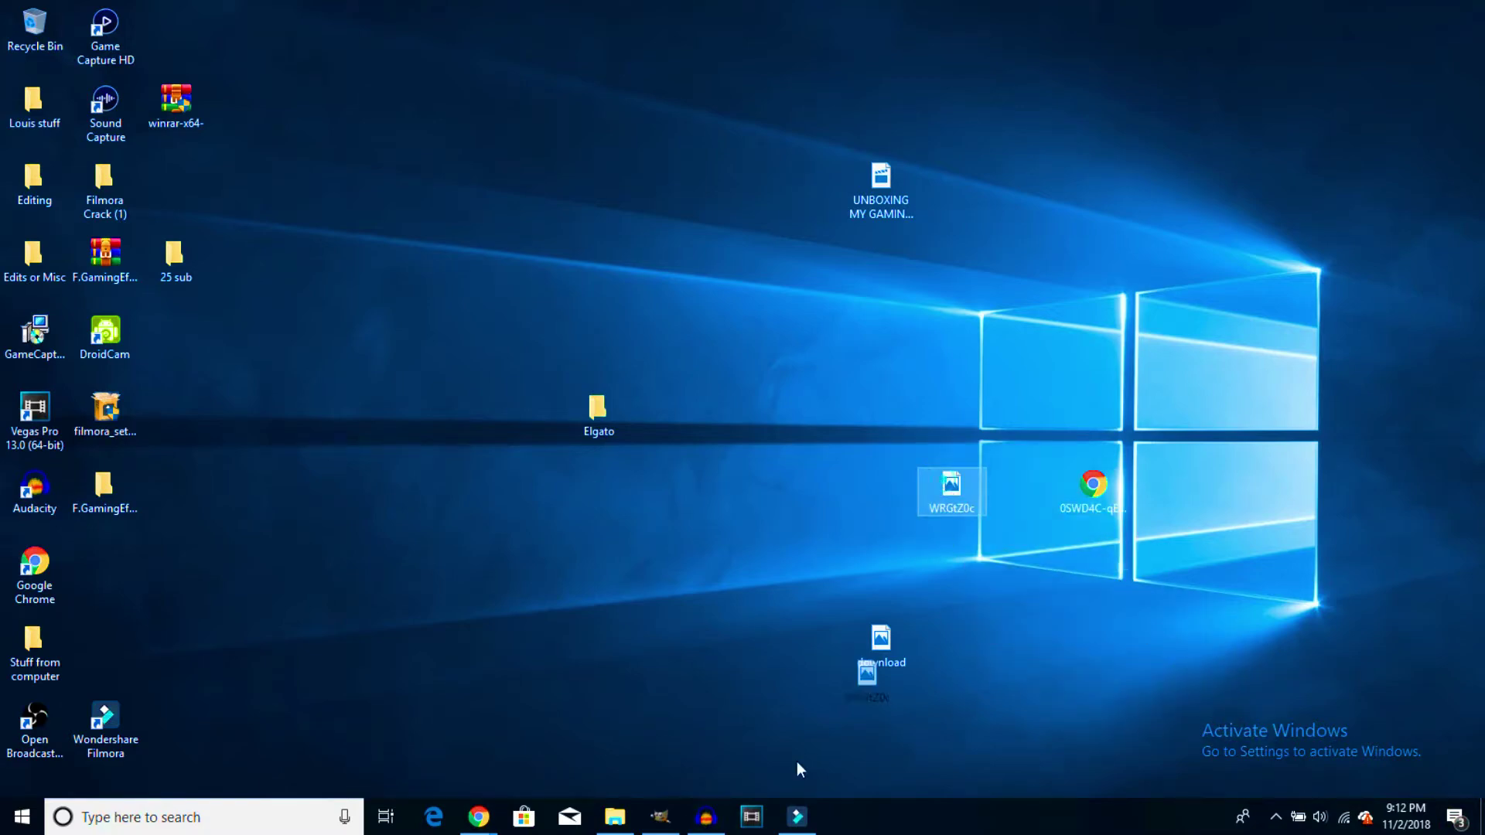
pyautogui.moveTo(641, 826); pyautogui.dragTo(633, 635)
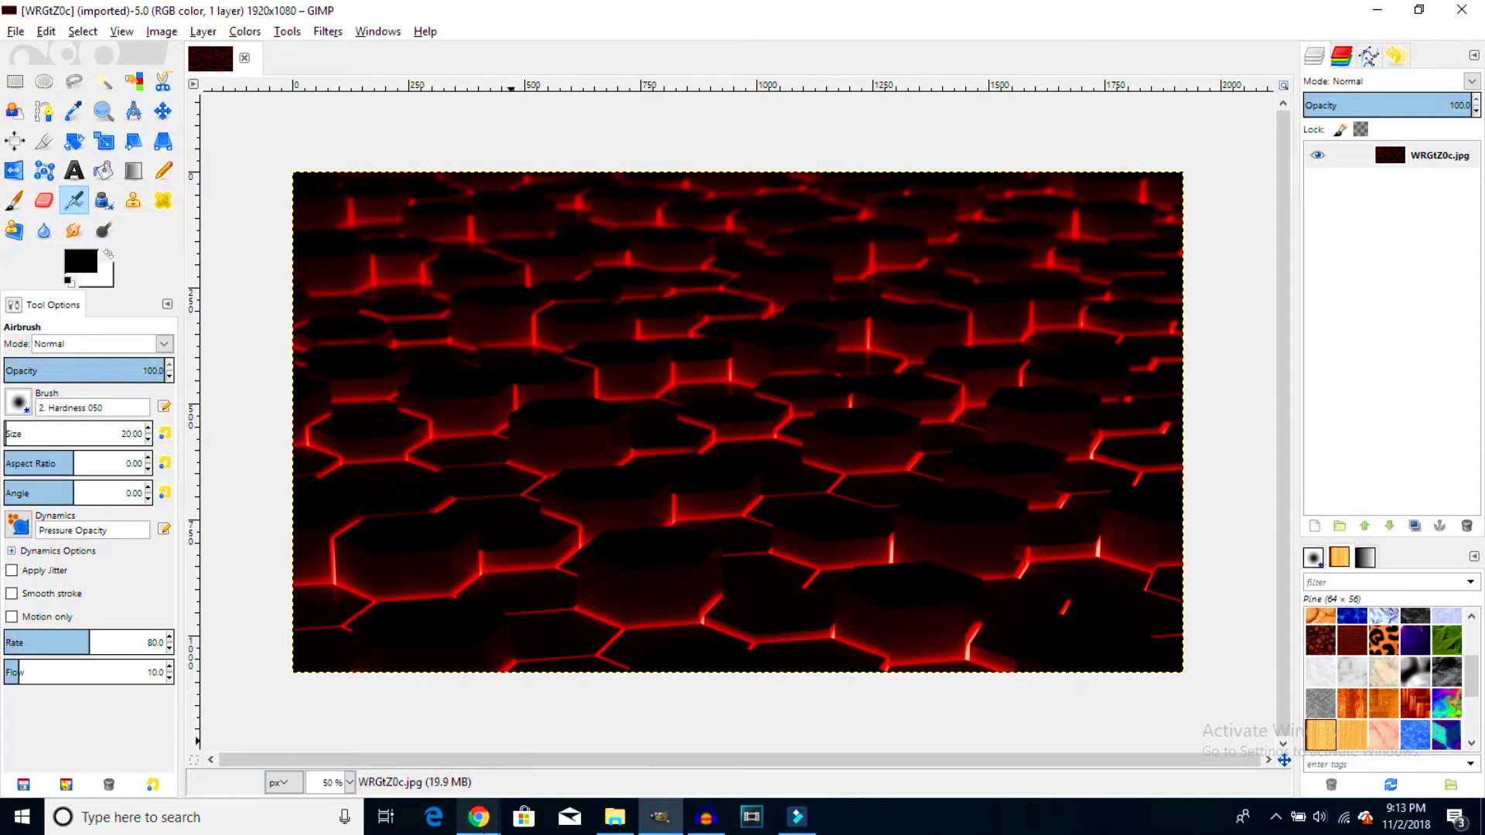
pyautogui.moveTo(479, 817)
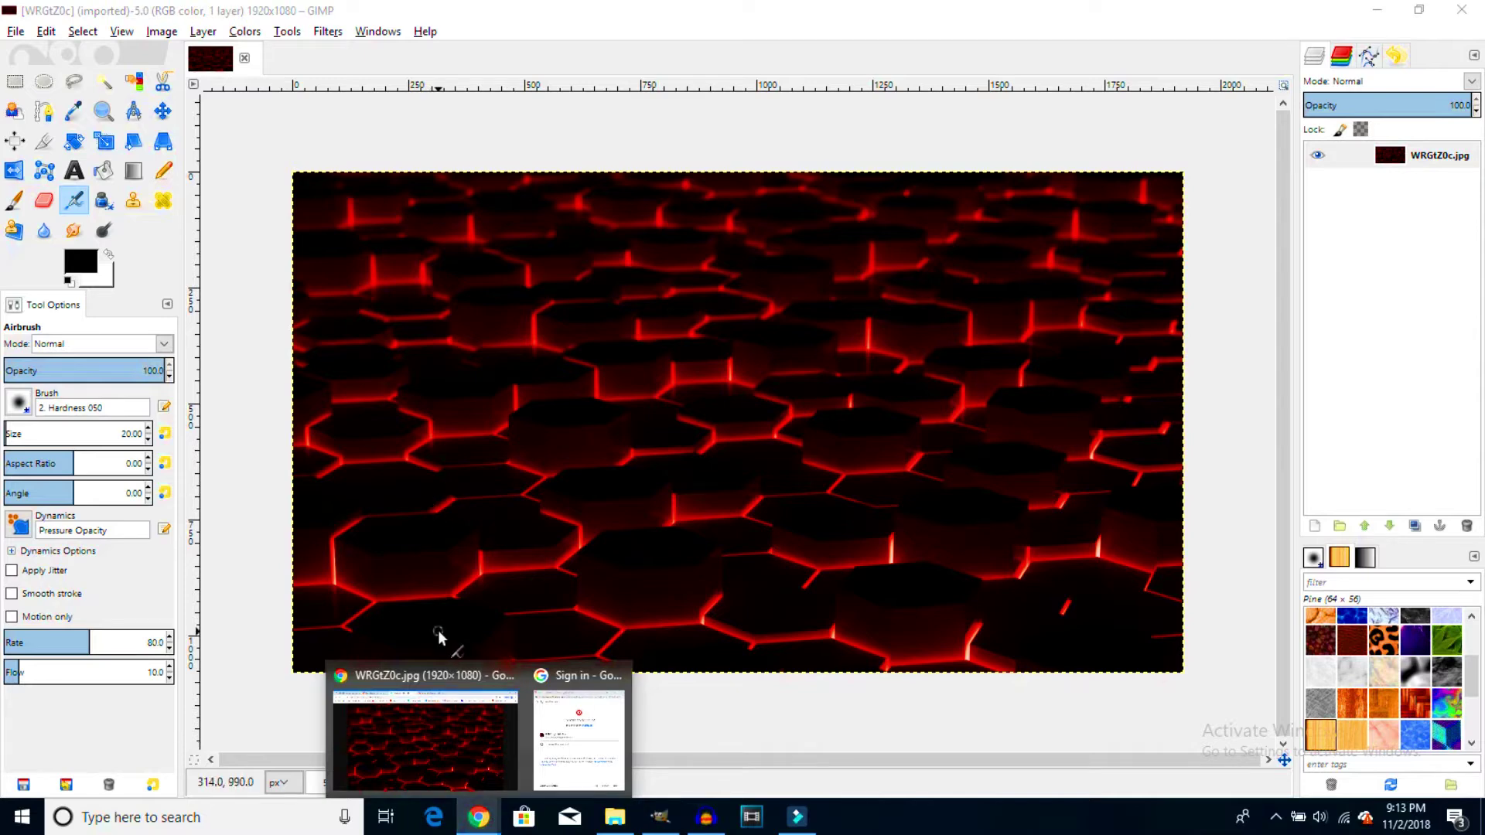
# Draw a text box about 1040 × 450 px across the middle of the wallpaper and enter a title beginning "GIMP 2.8 THUM".
pyautogui.click(74, 170)
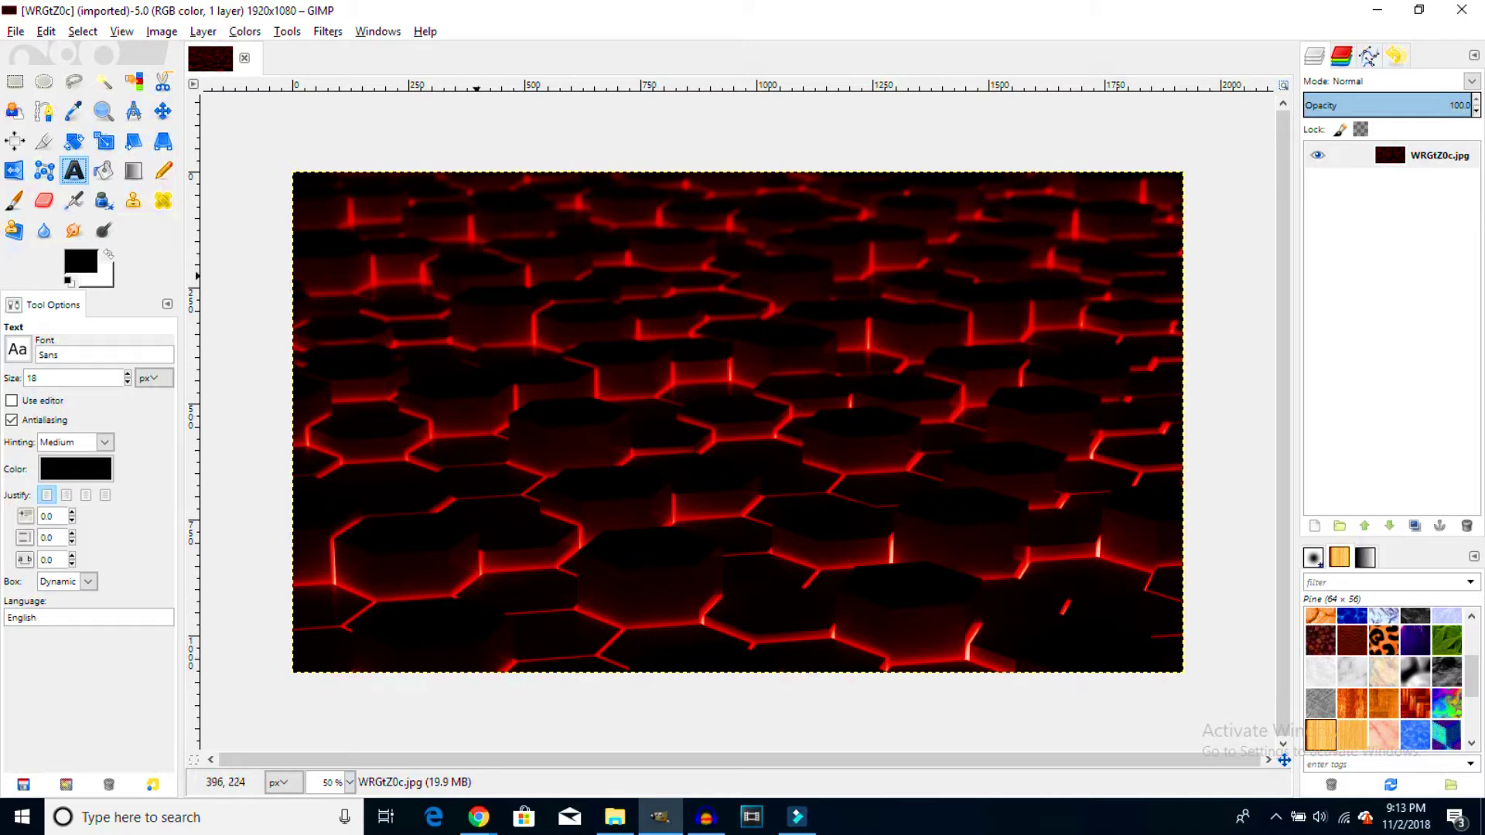
pyautogui.moveTo(477, 275); pyautogui.dragTo(960, 485)
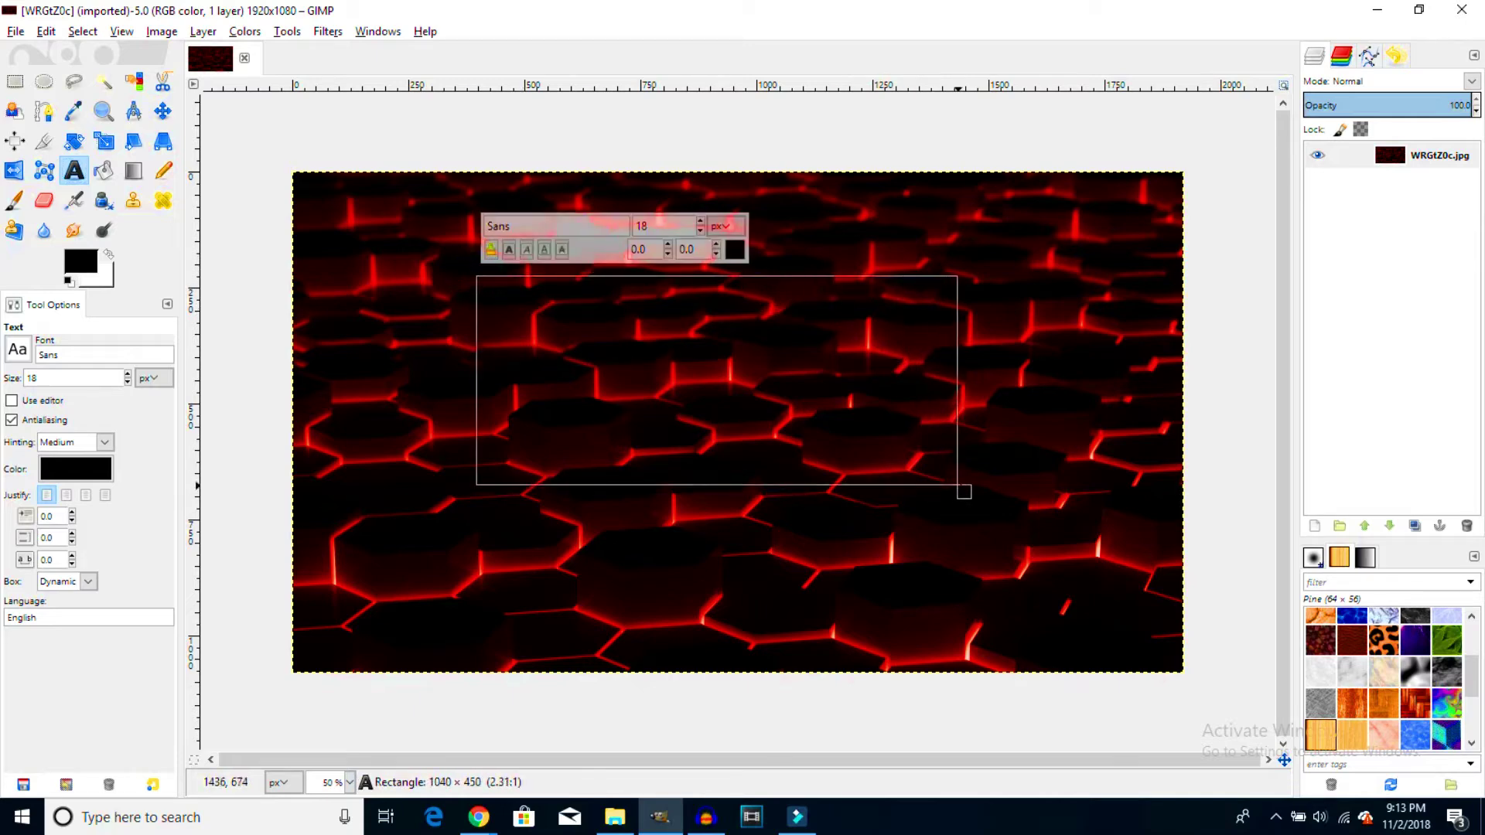
pyautogui.click(638, 329)
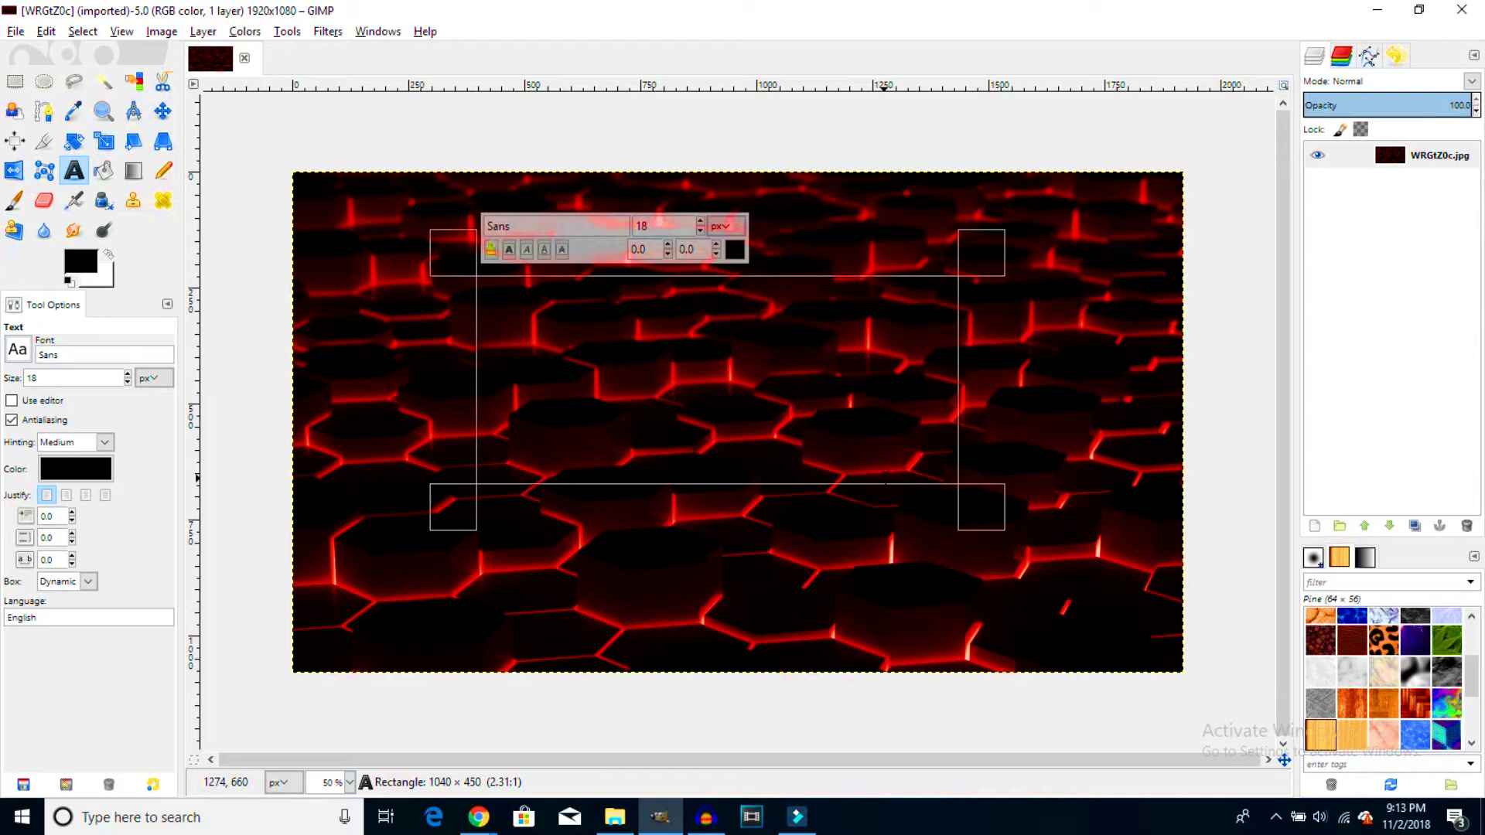
pyautogui.write('Gl')
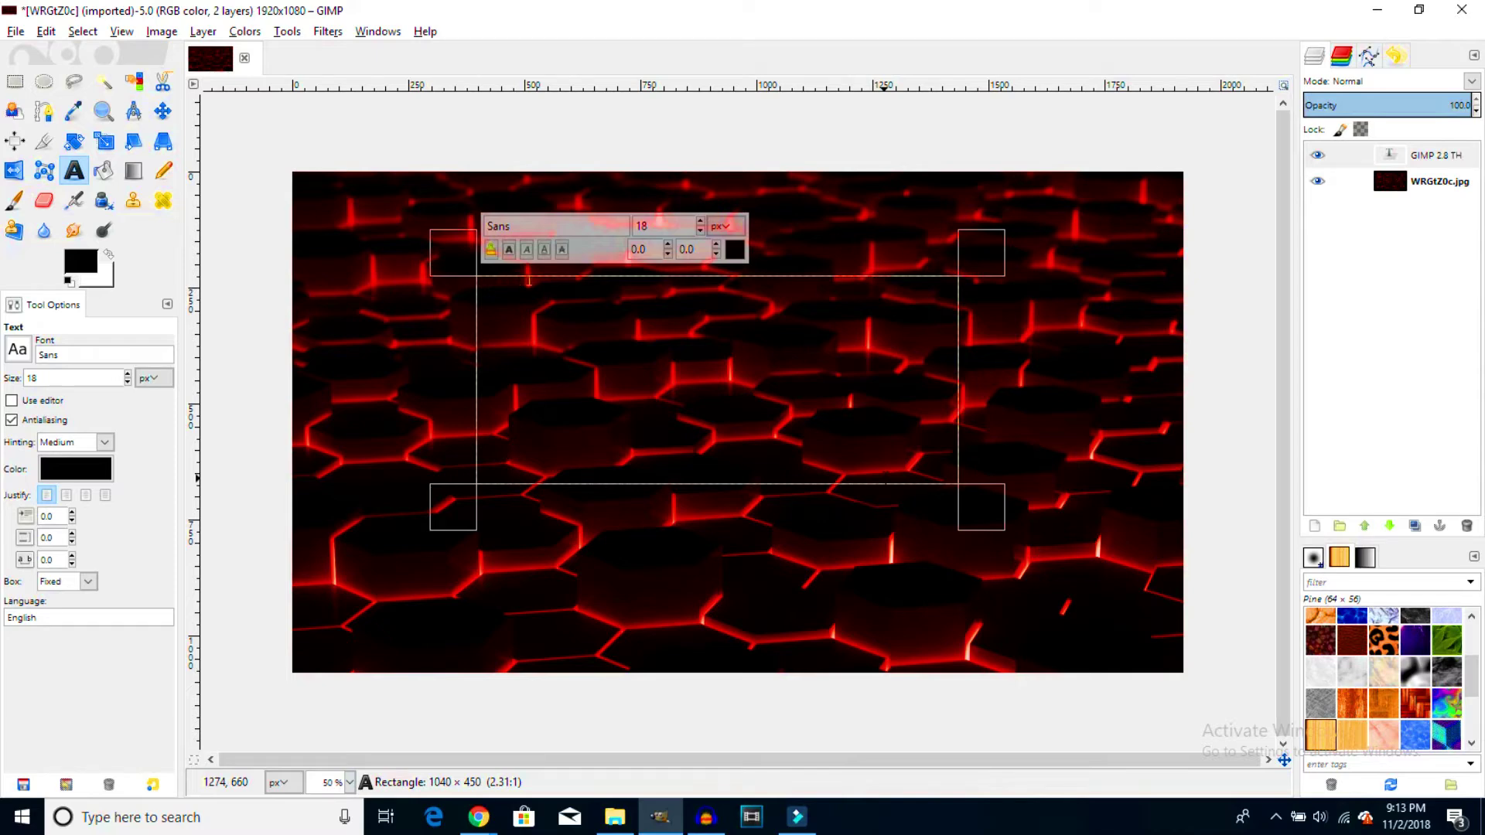
pyautogui.write('UM')
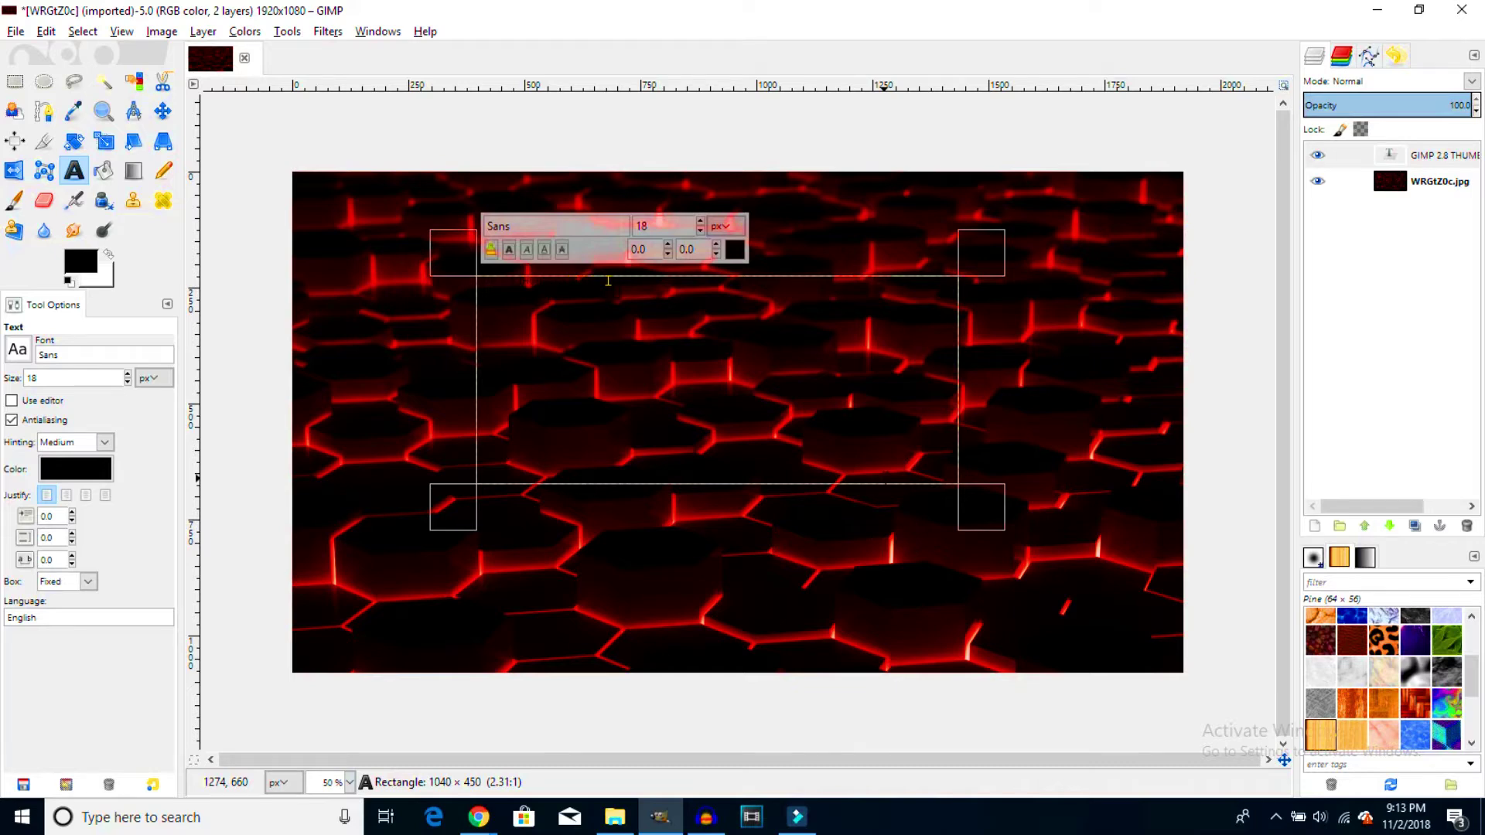
# Select all of the title text and set its size to 108 px.
pyautogui.hotkey('ctrl', 'a')
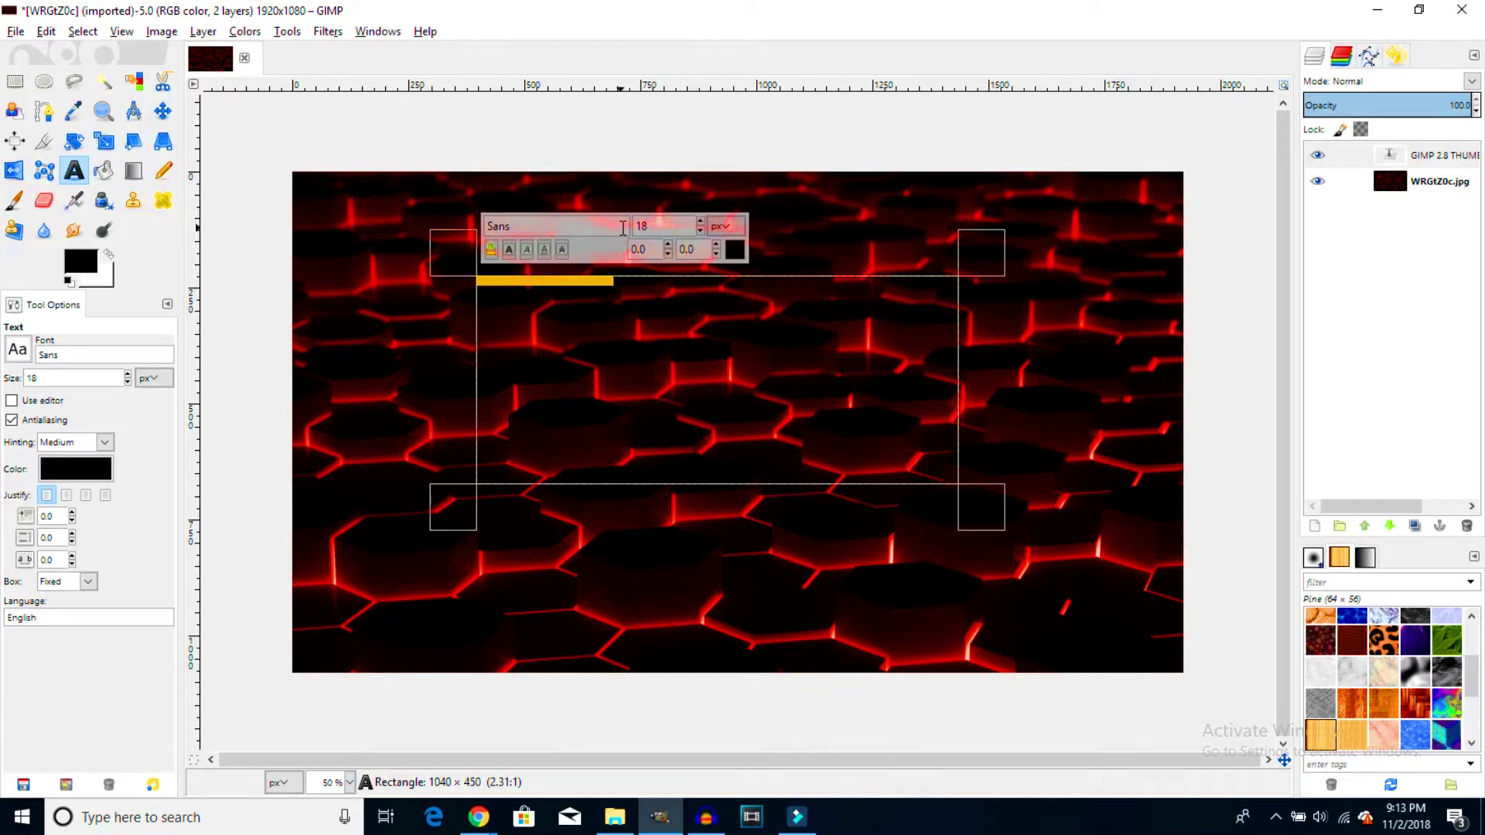
pyautogui.click(699, 221)
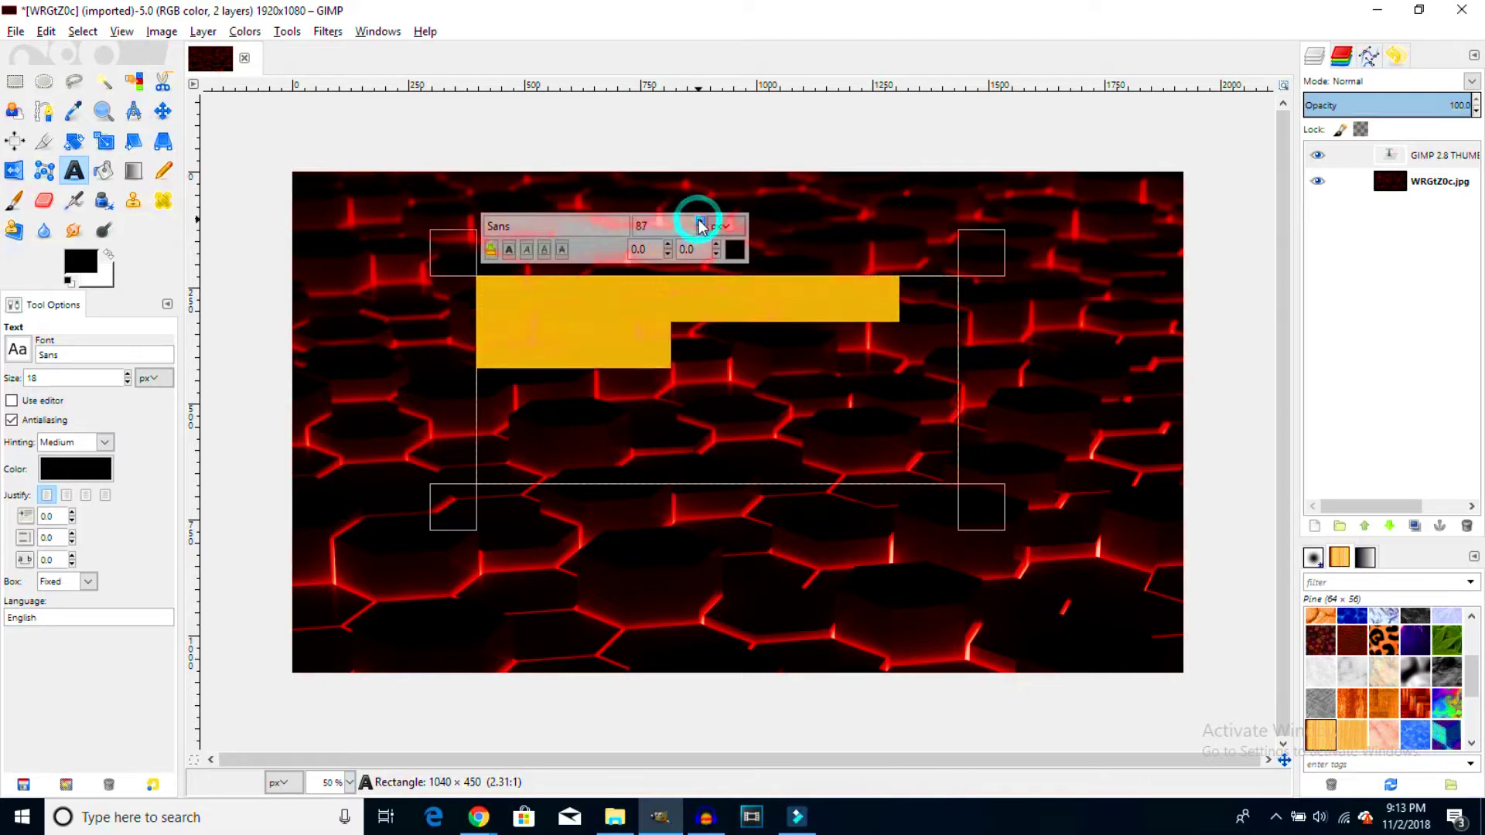
pyautogui.moveTo(699, 221); pyautogui.dragTo(698, 220)
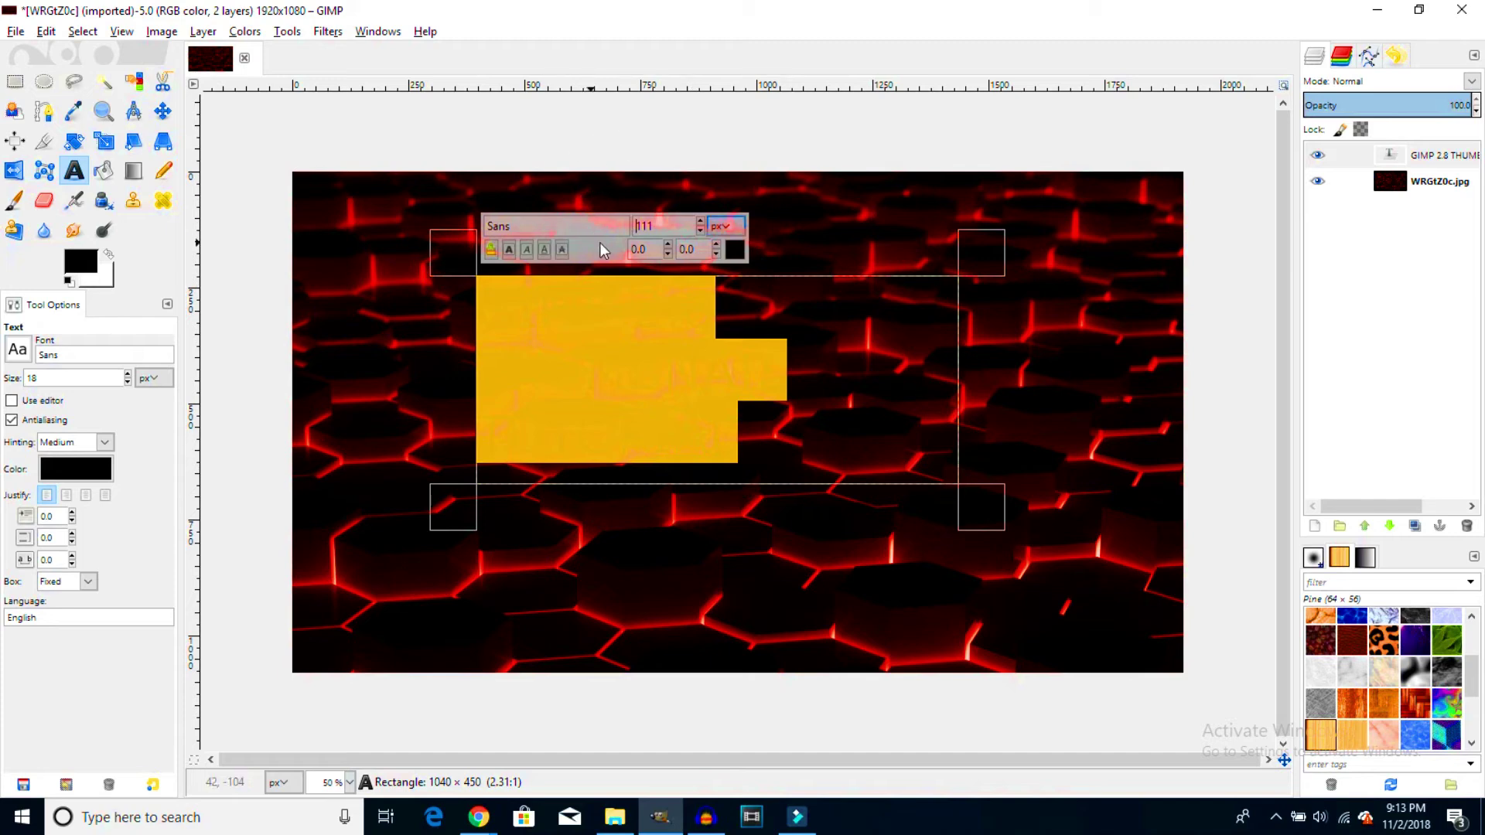
pyautogui.click(701, 222)
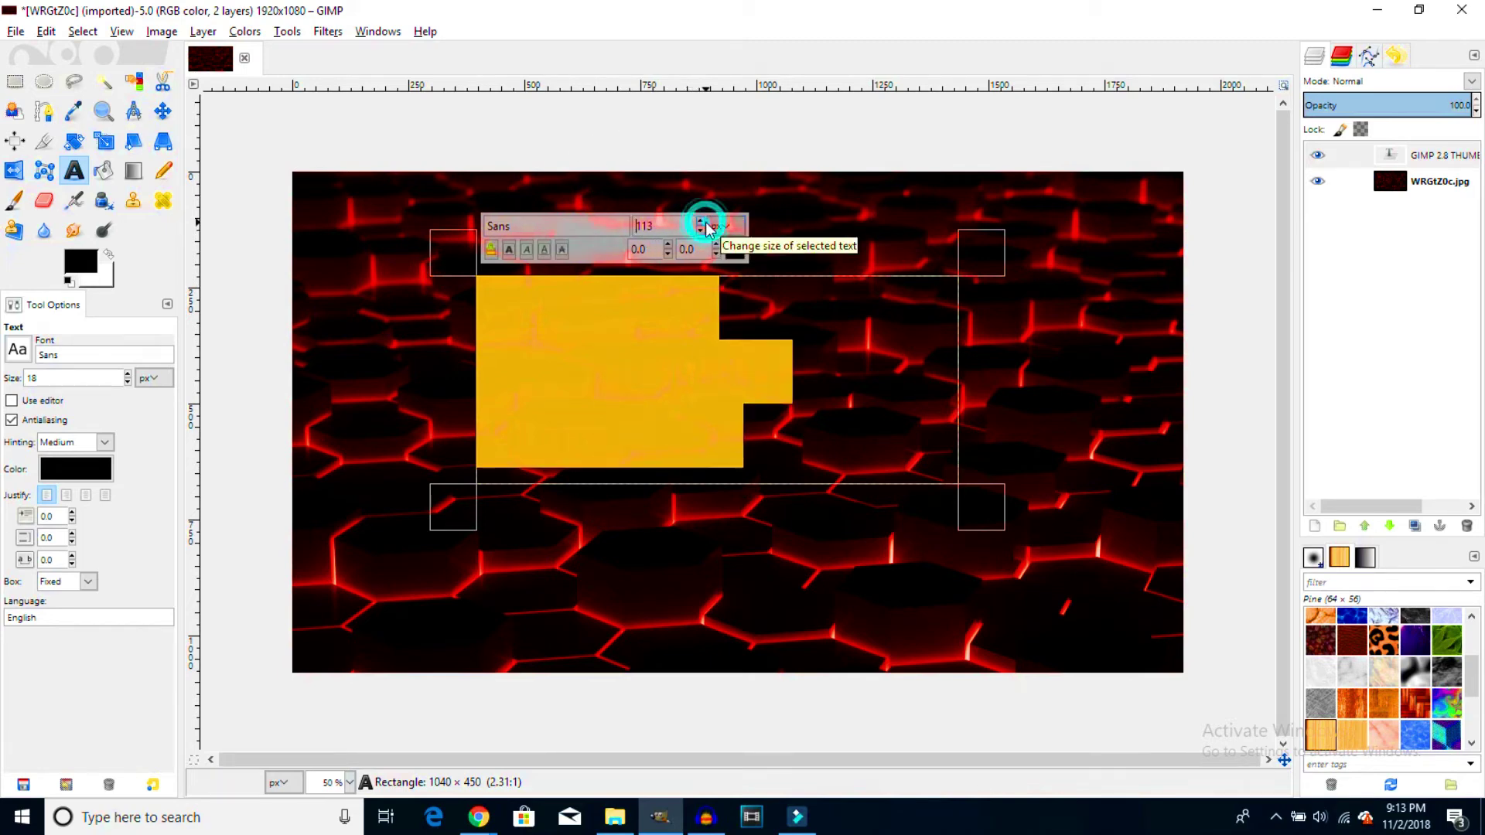
pyautogui.moveTo(699, 231); pyautogui.dragTo(700, 231)
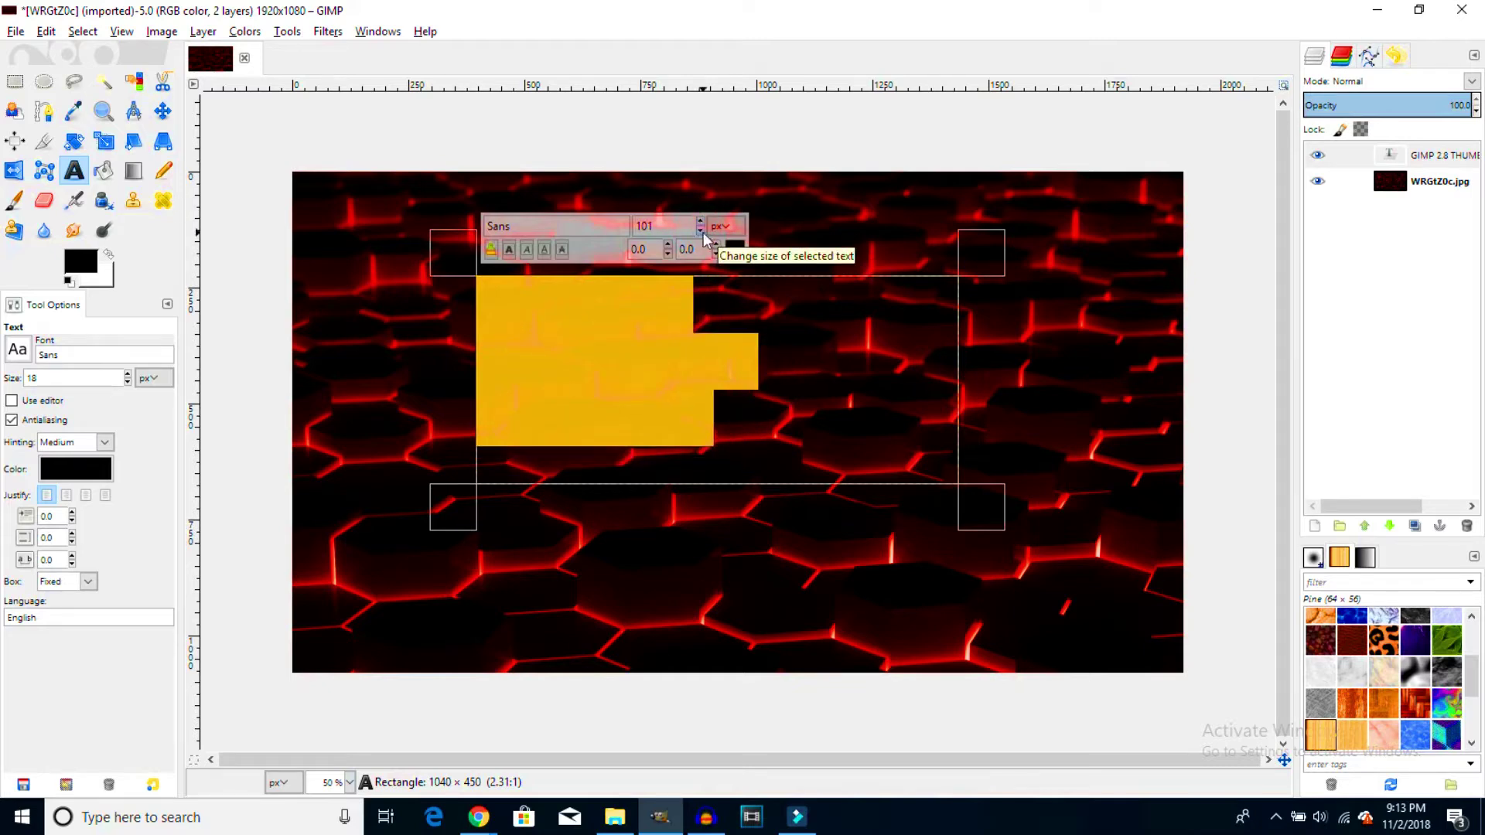
pyautogui.click(700, 222)
pyautogui.click(701, 222)
pyautogui.click(701, 222)
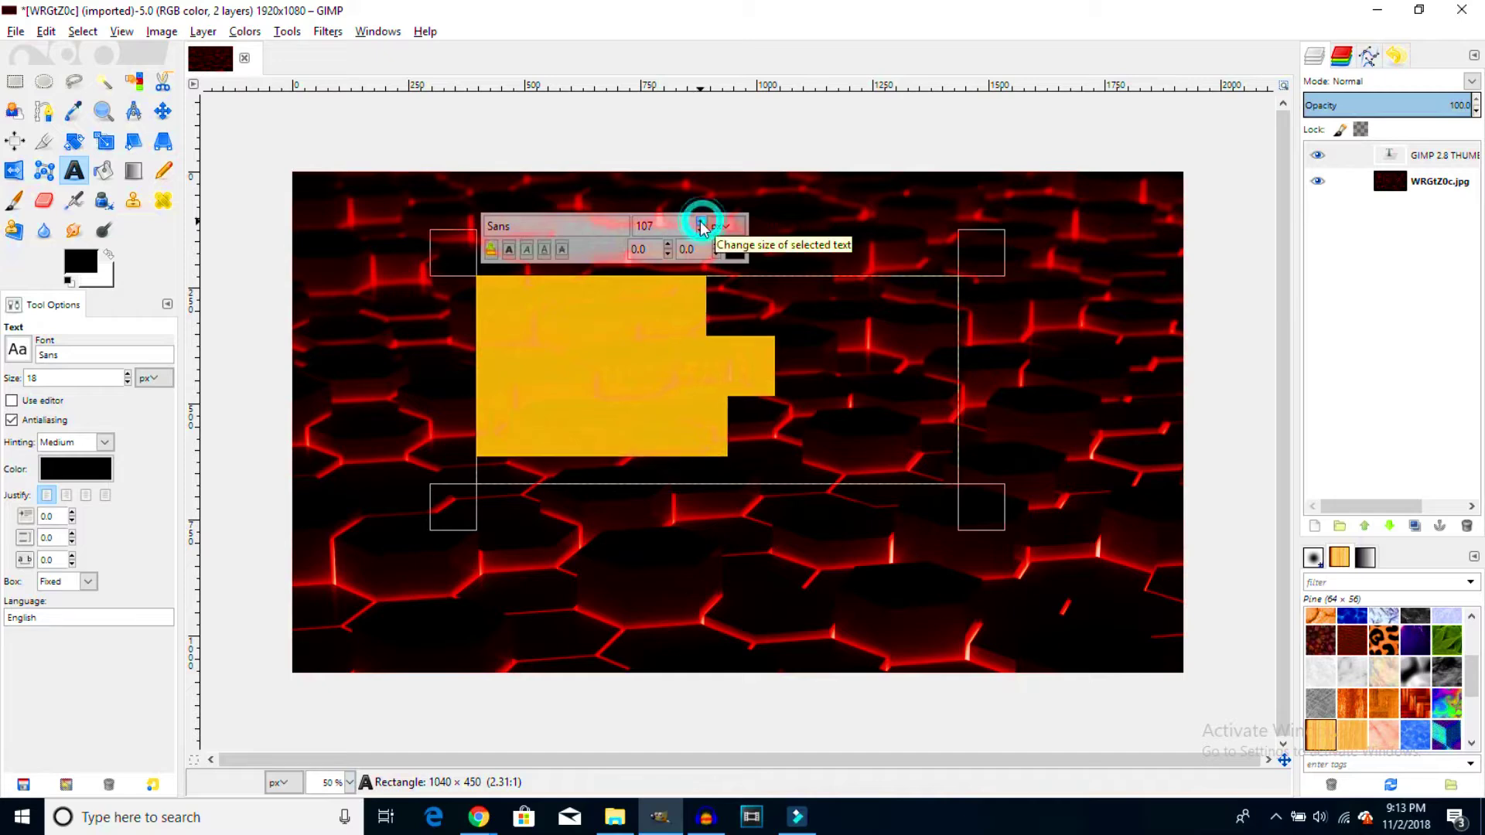
pyautogui.click(701, 222)
# Look through the available fonts beginning with O for the selected title text.
pyautogui.doubleClick(511, 226)
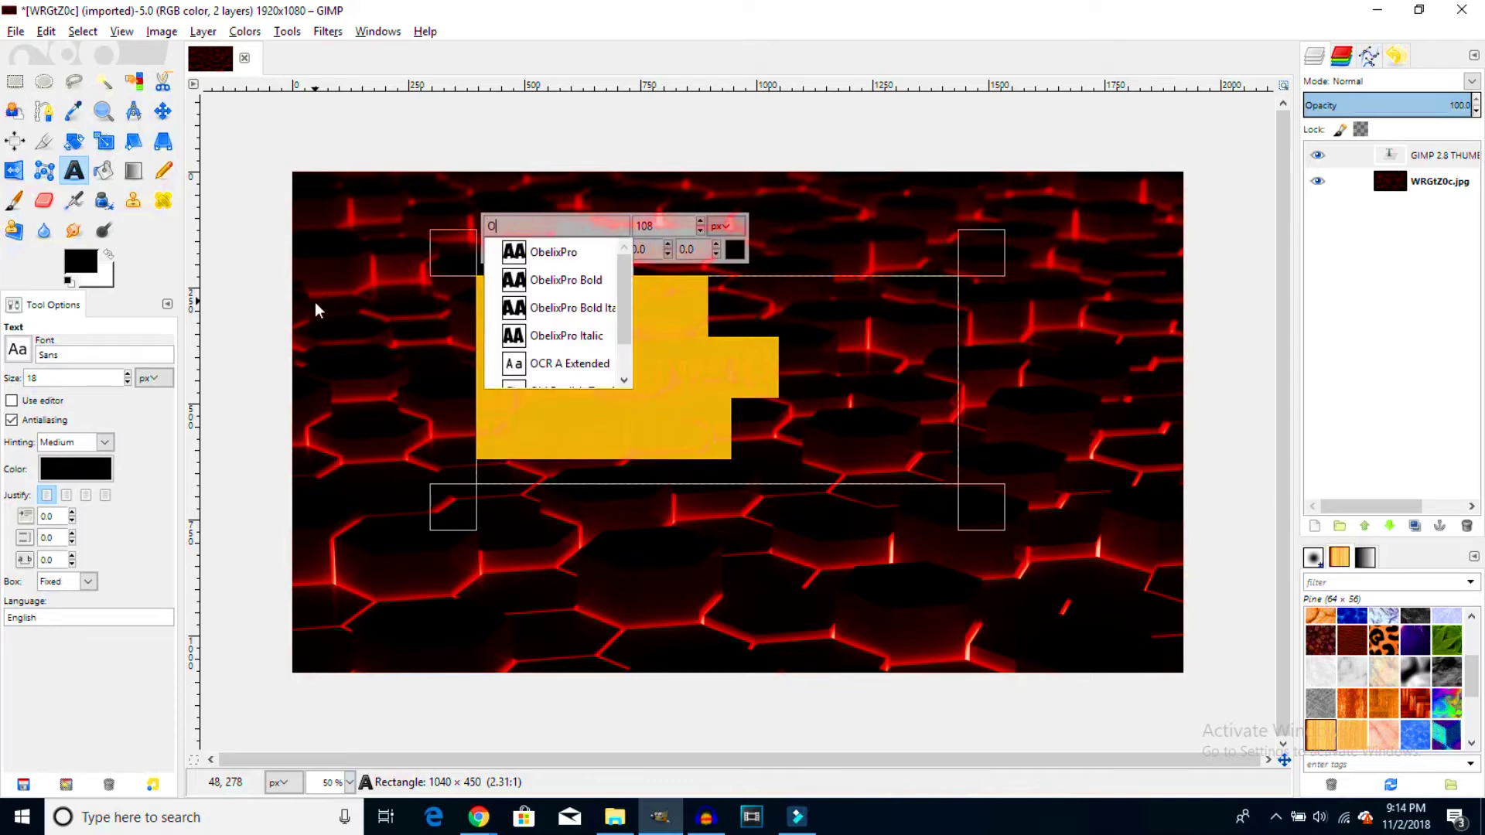
pyautogui.scroll(-1, 582, 312)
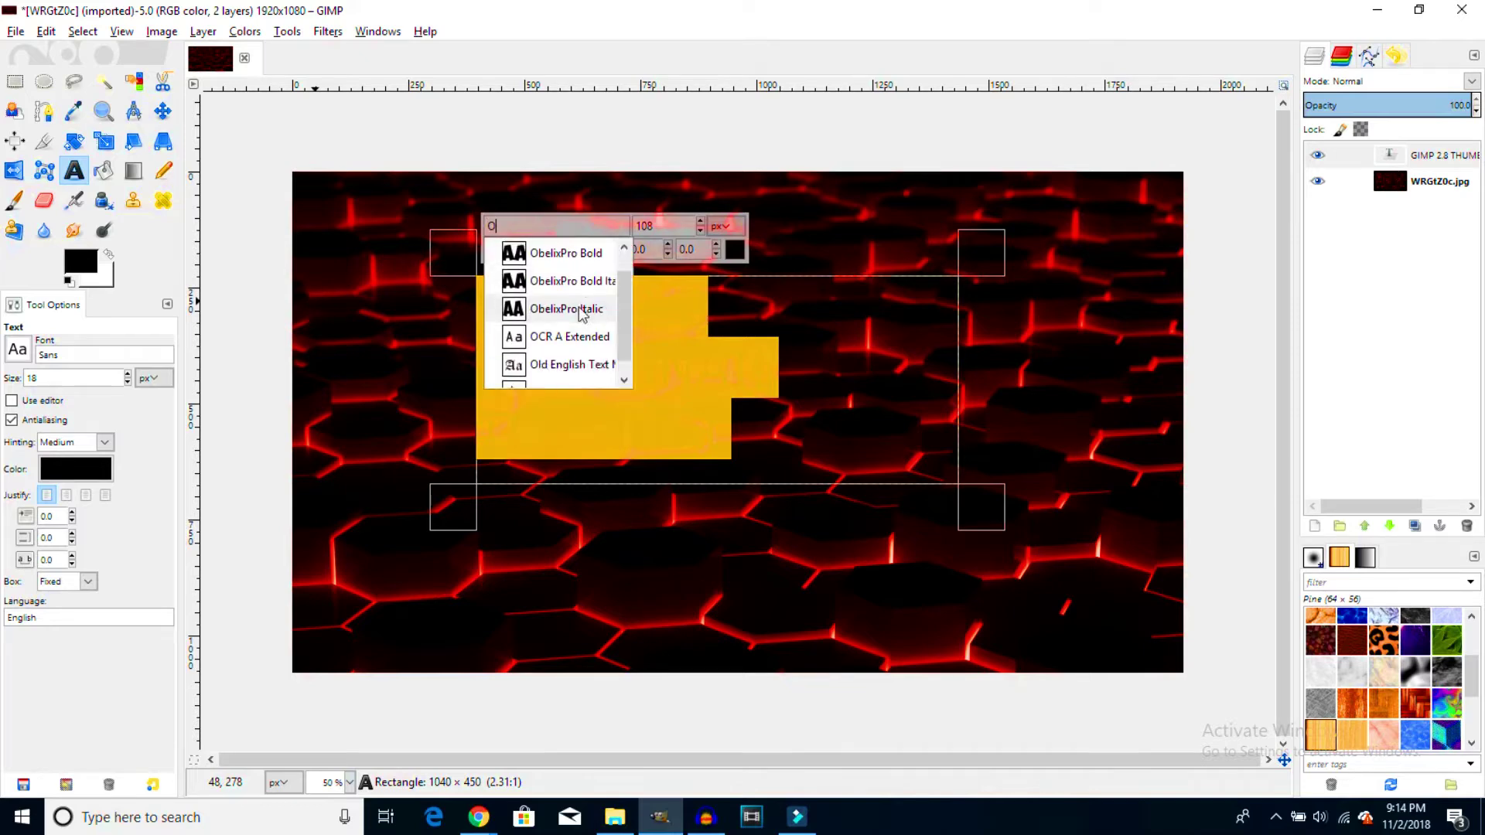
pyautogui.scroll(1, 582, 312)
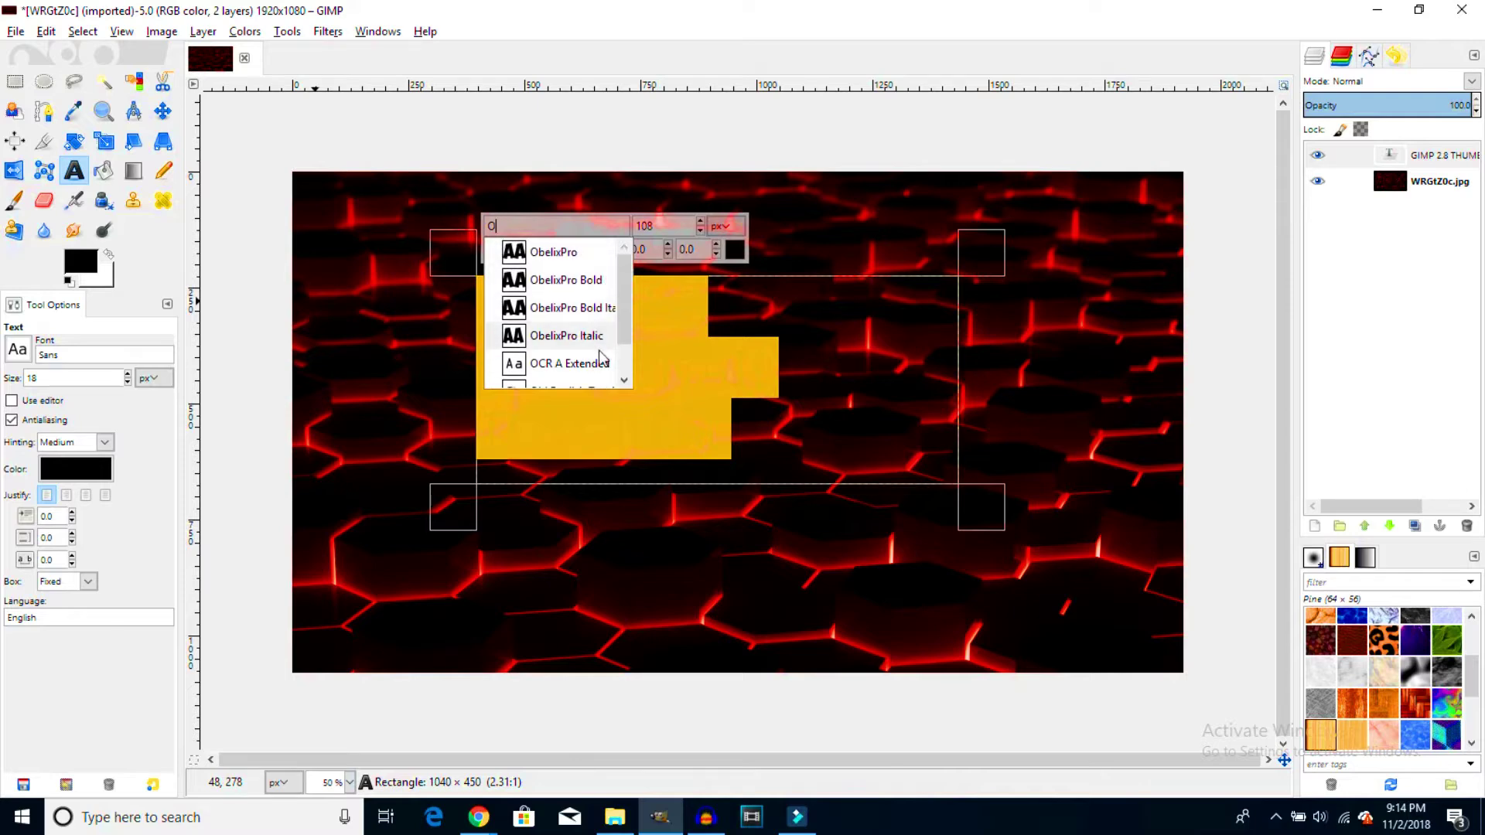
# Switch to the Chrome window showing the wallpaper and load dafont.com in that tab.
pyautogui.click(478, 818)
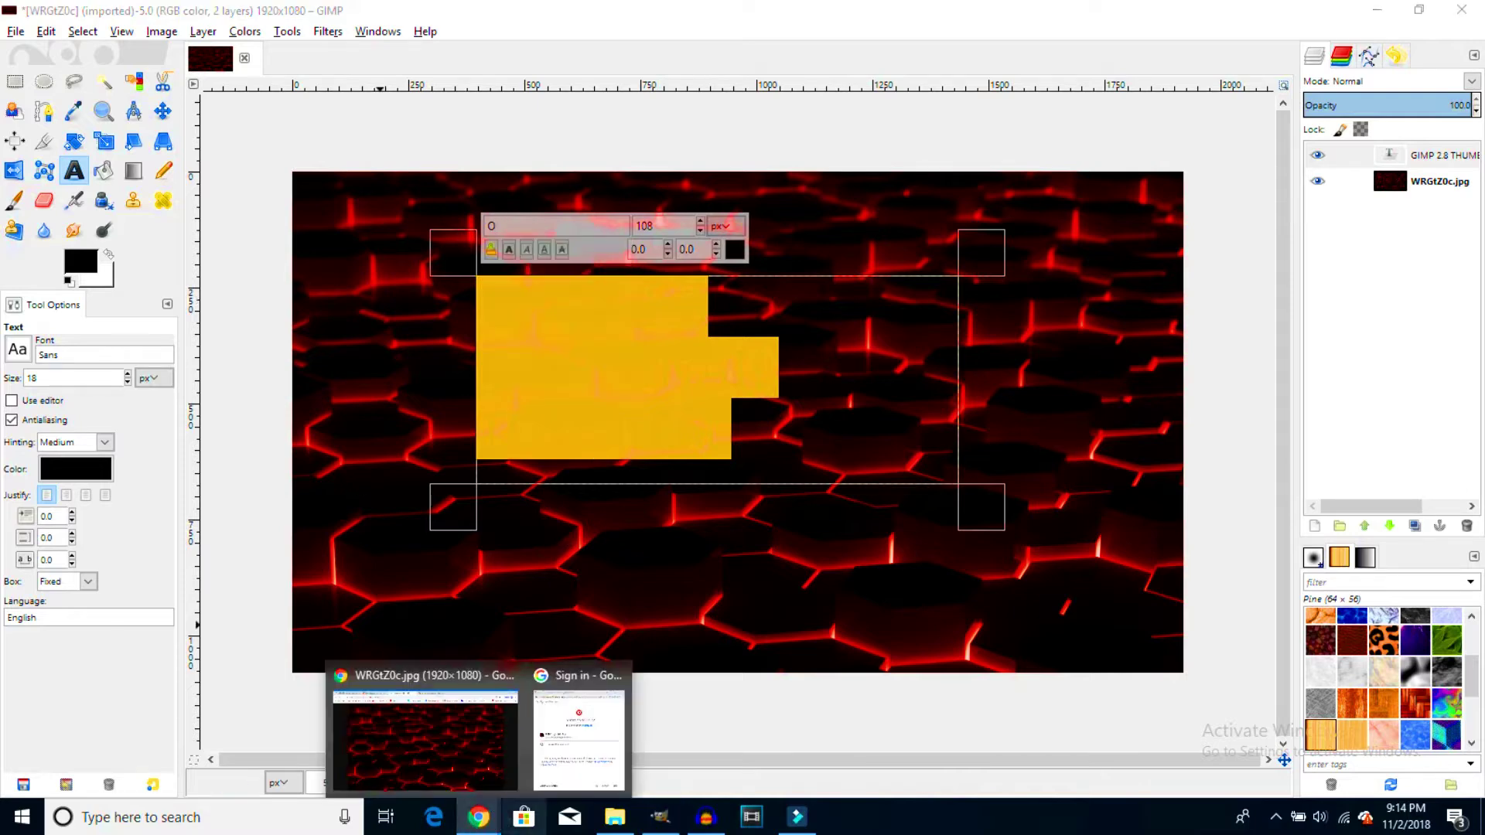
pyautogui.click(408, 720)
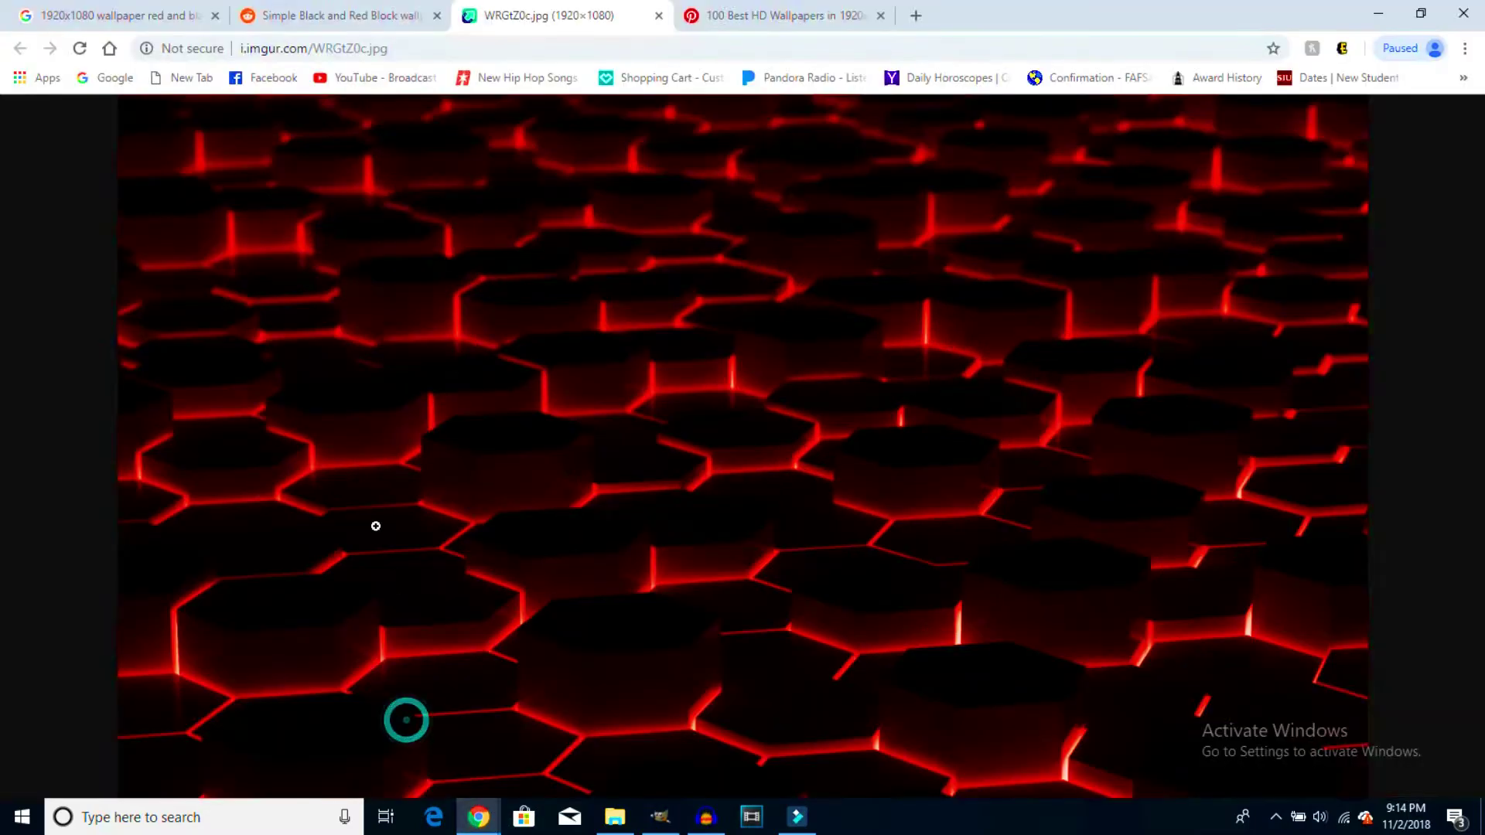
pyautogui.click(474, 48)
pyautogui.press('BackSpace')
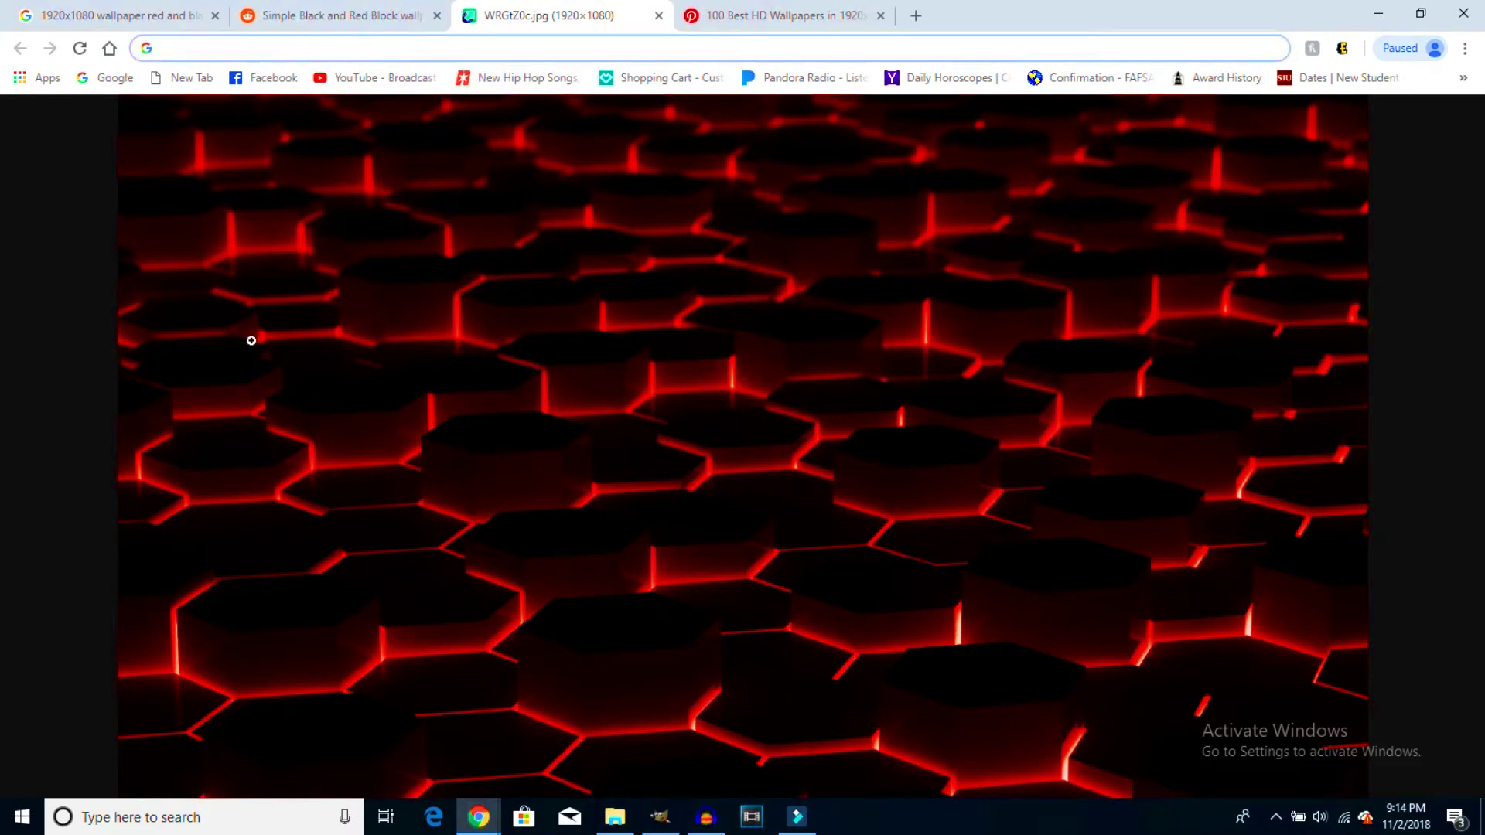
pyautogui.write('dafot')
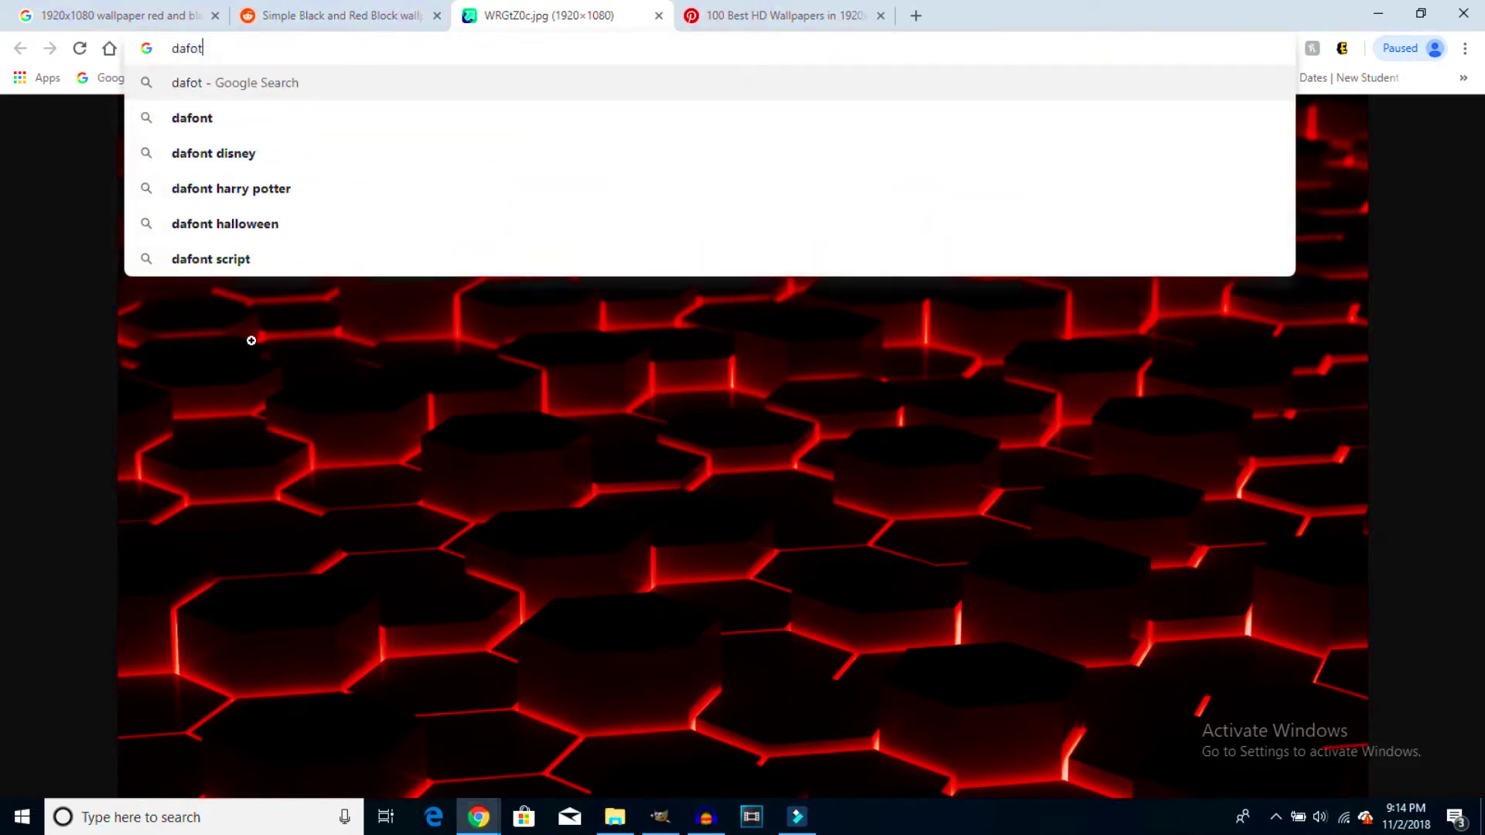
pyautogui.write('.com')
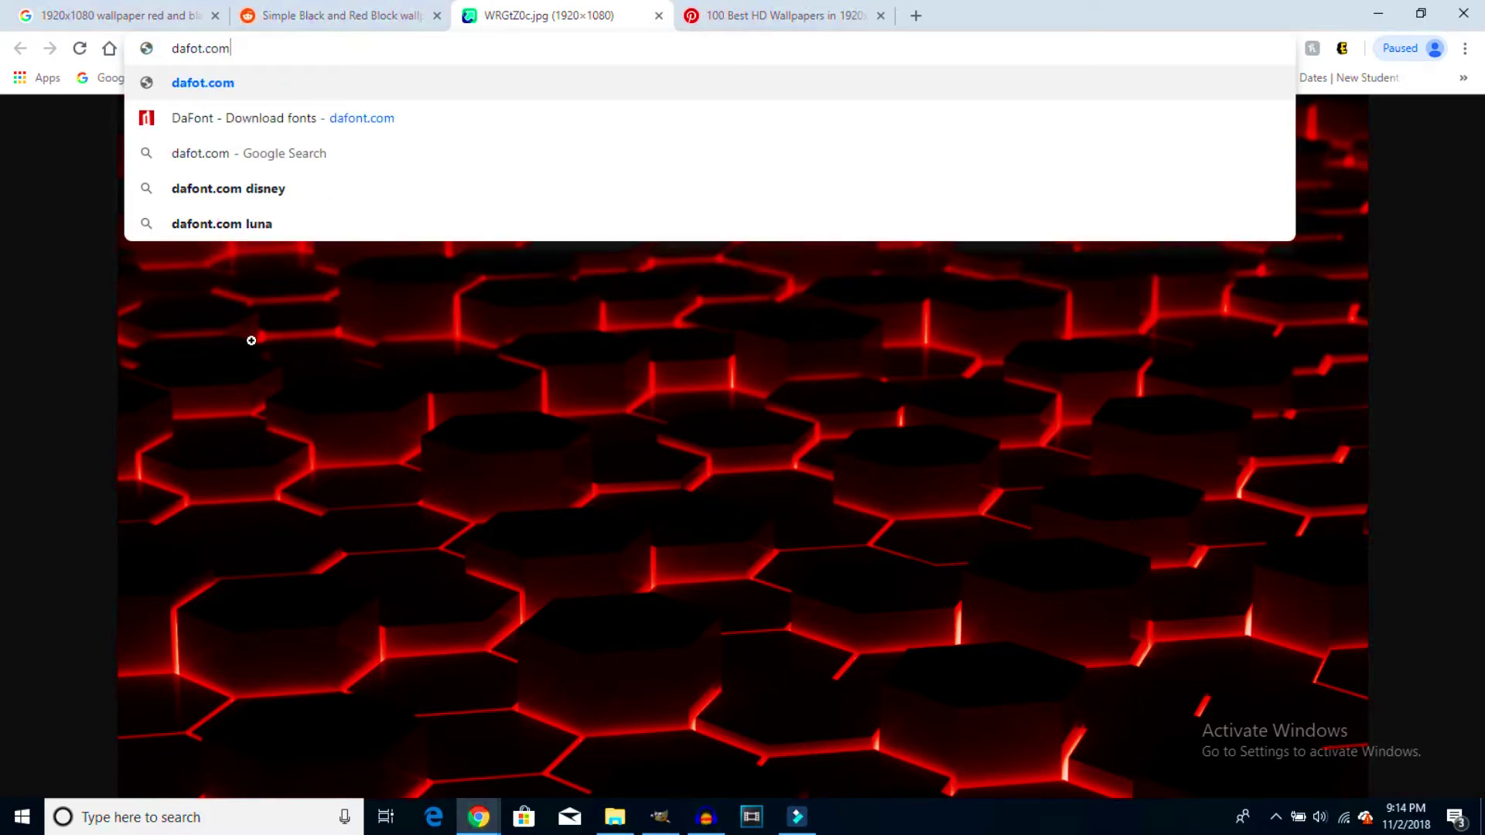
pyautogui.press('Return')
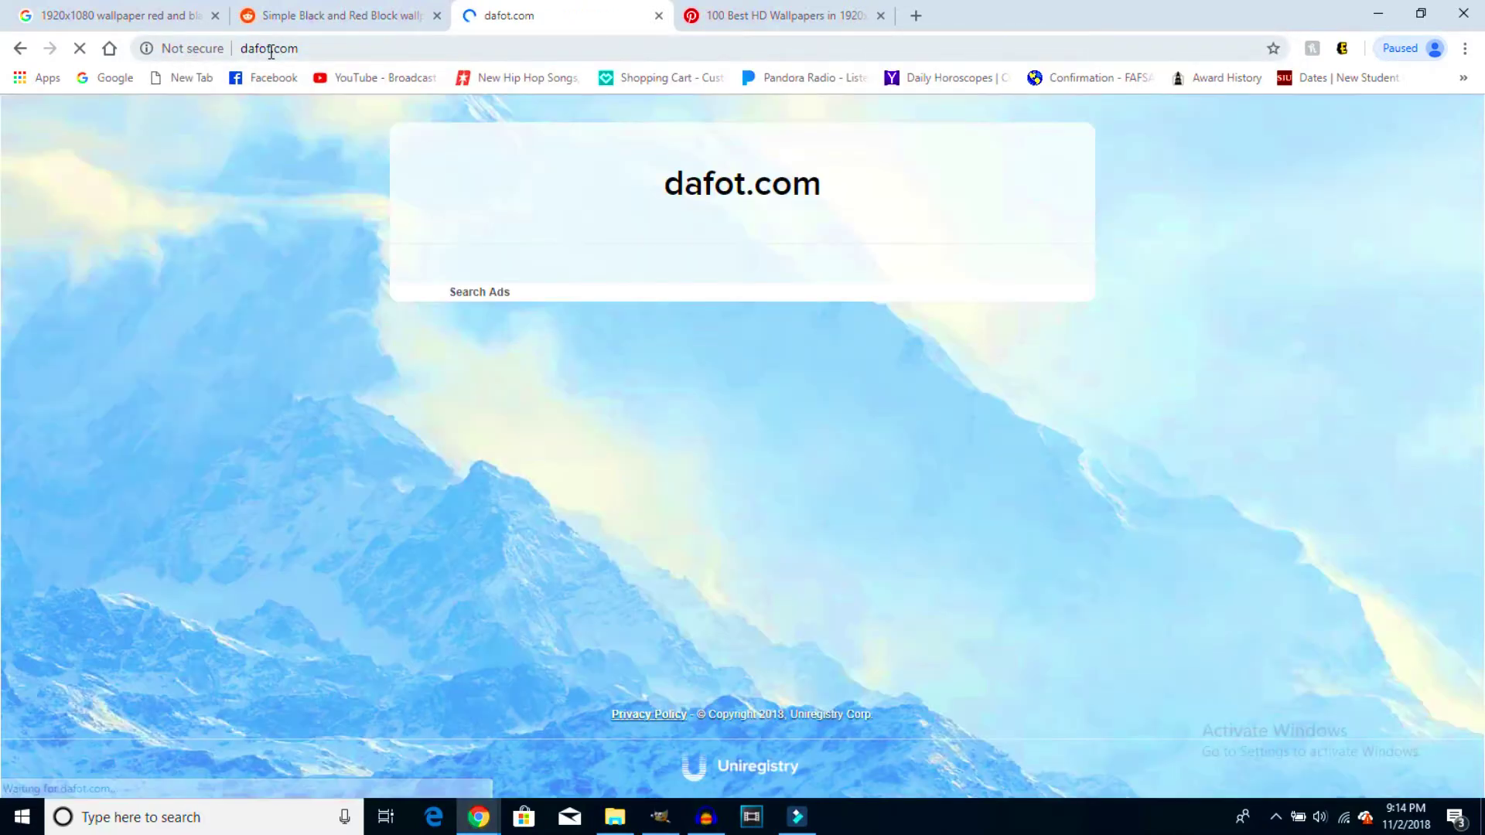
pyautogui.click(275, 50)
pyautogui.click(265, 50)
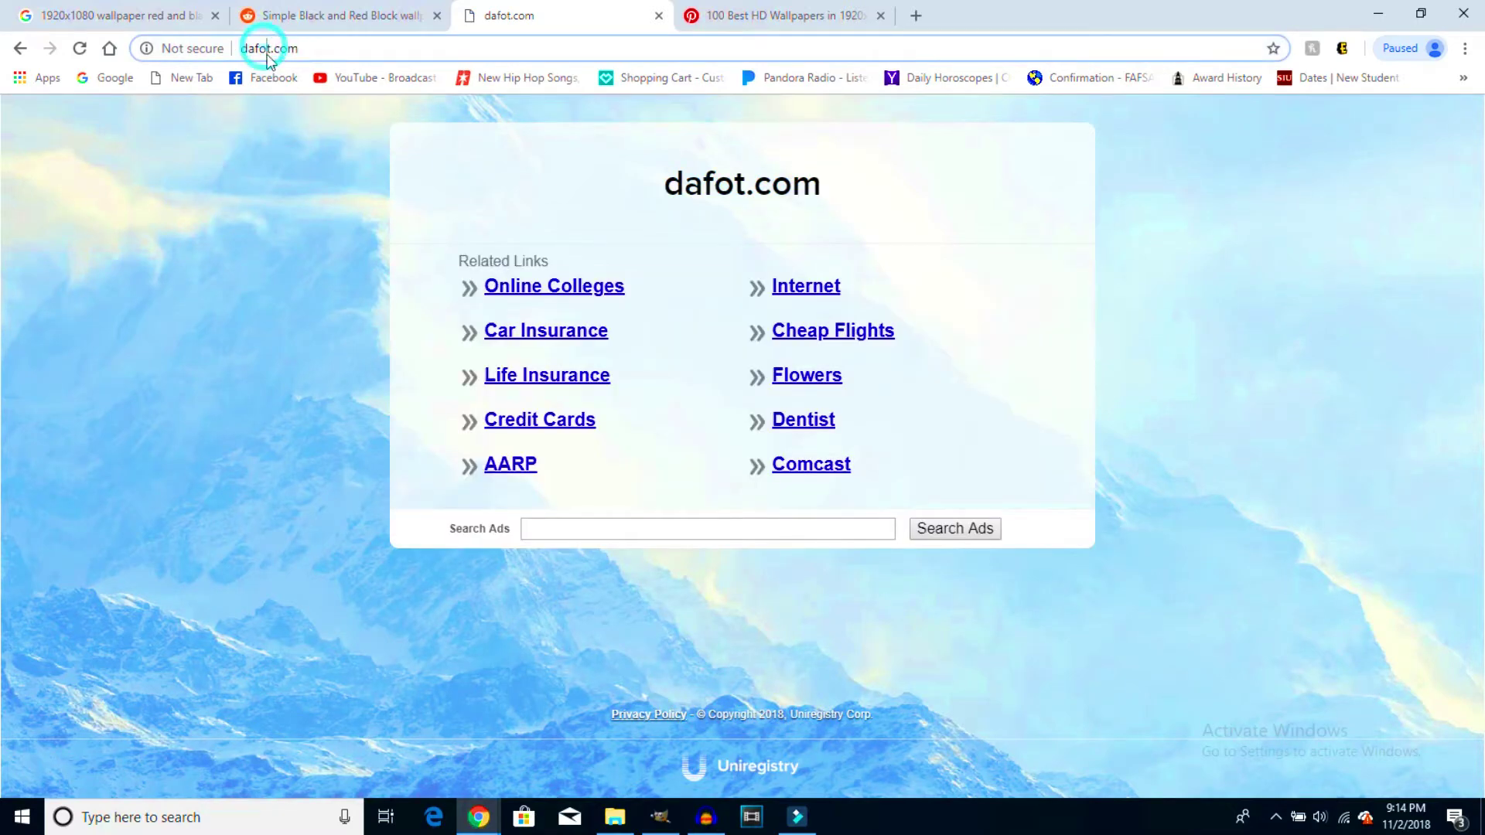
pyautogui.write('n')
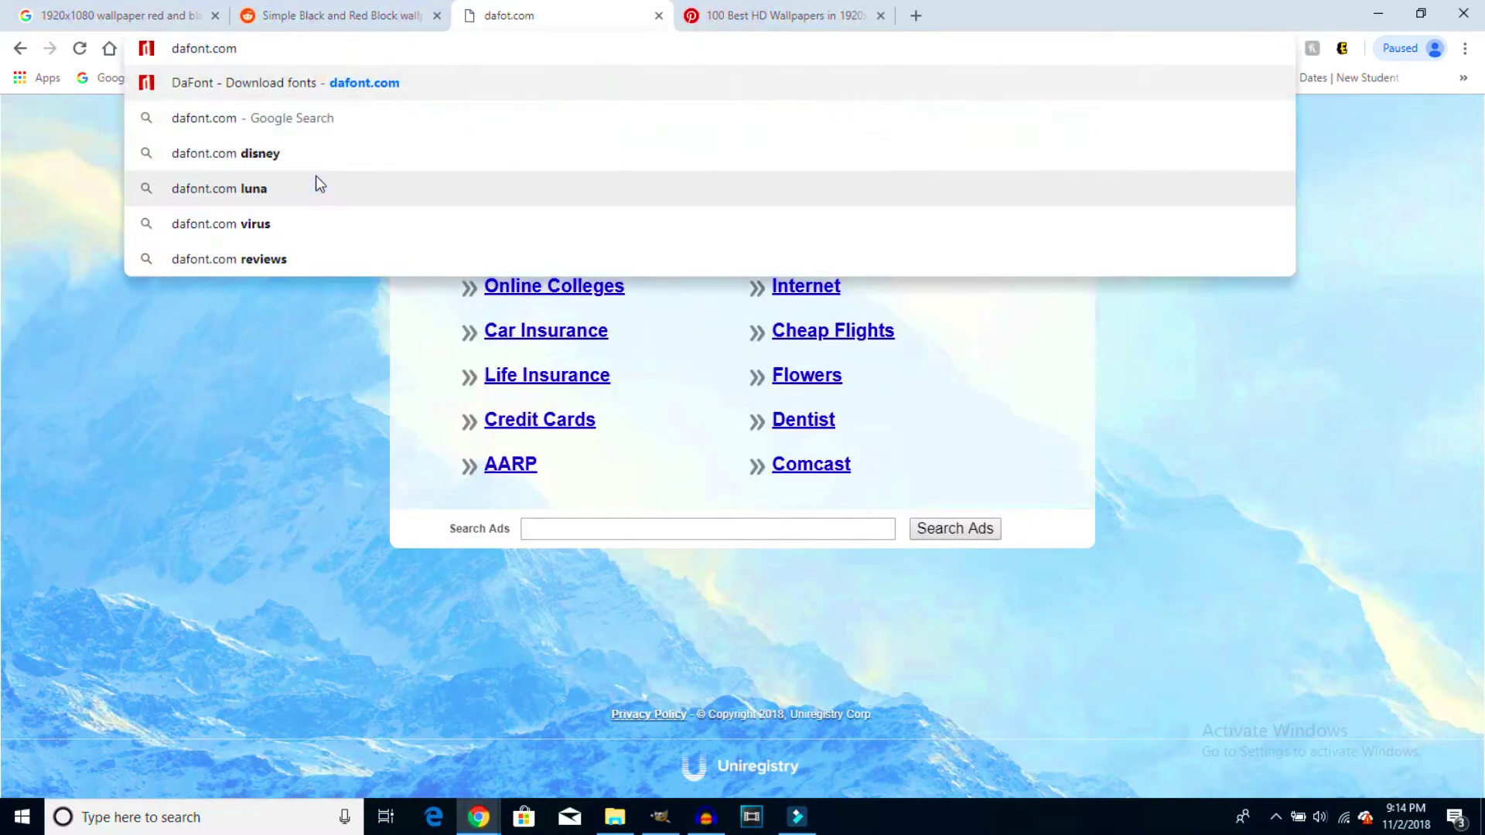
pyautogui.press('Return')
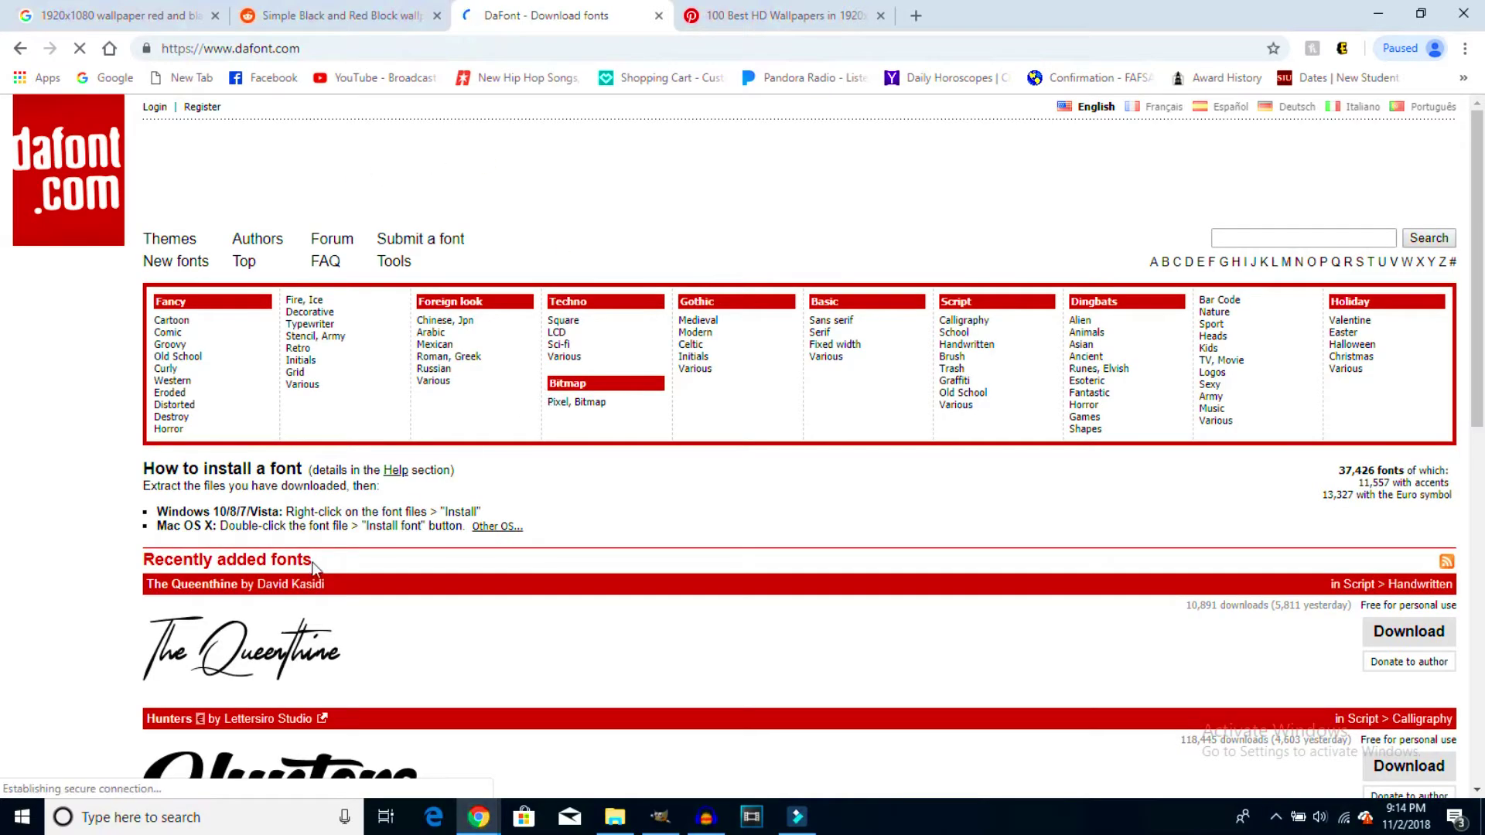
# Look over the DaFont home page and search the site for "Obelix pro".
pyautogui.scroll(-3, 314, 567)
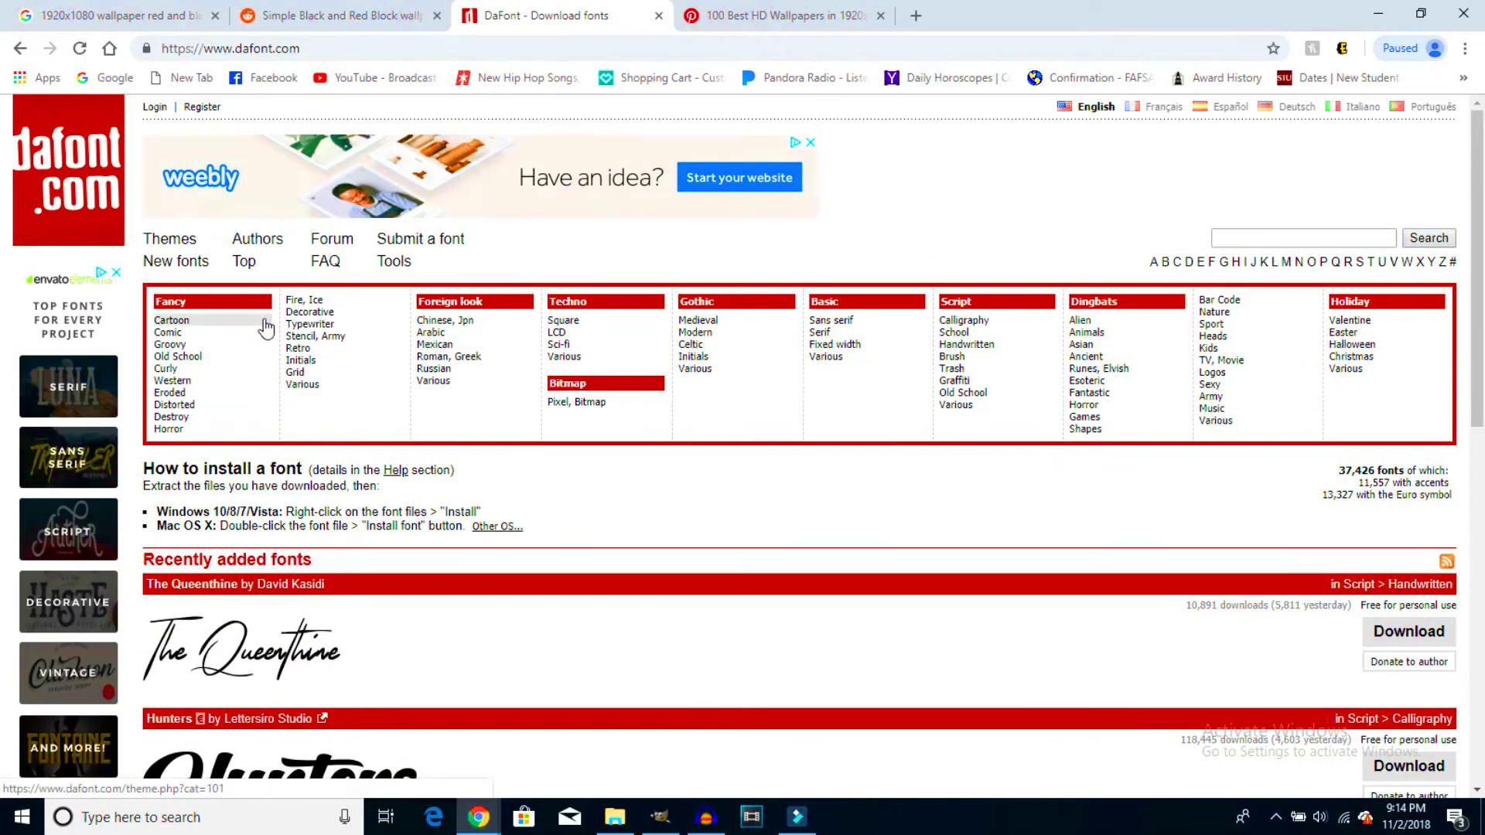
pyautogui.scroll(-4, 270, 336)
pyautogui.scroll(-5, 267, 334)
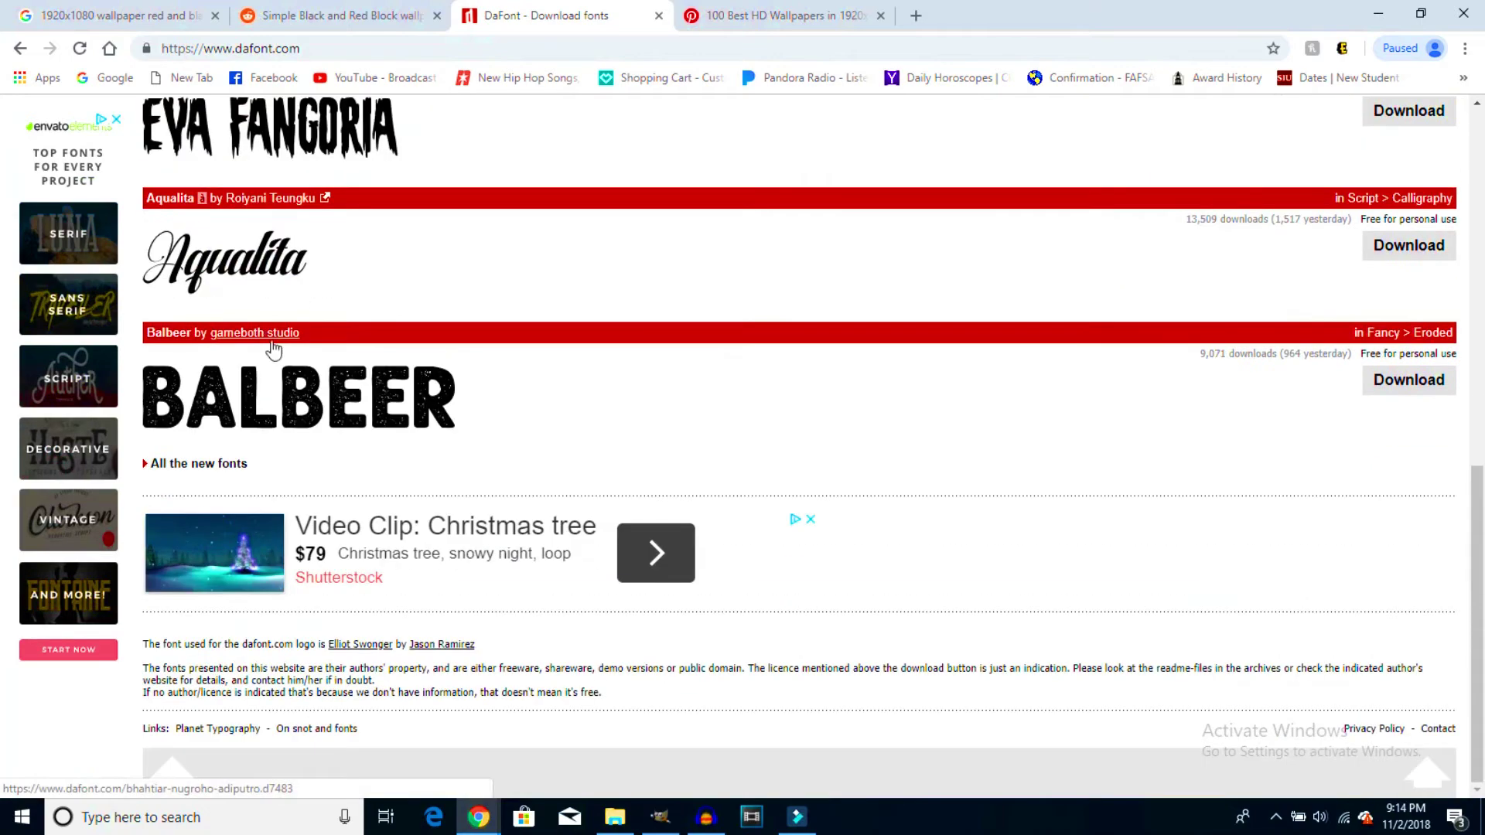
pyautogui.scroll(12, 762, 573)
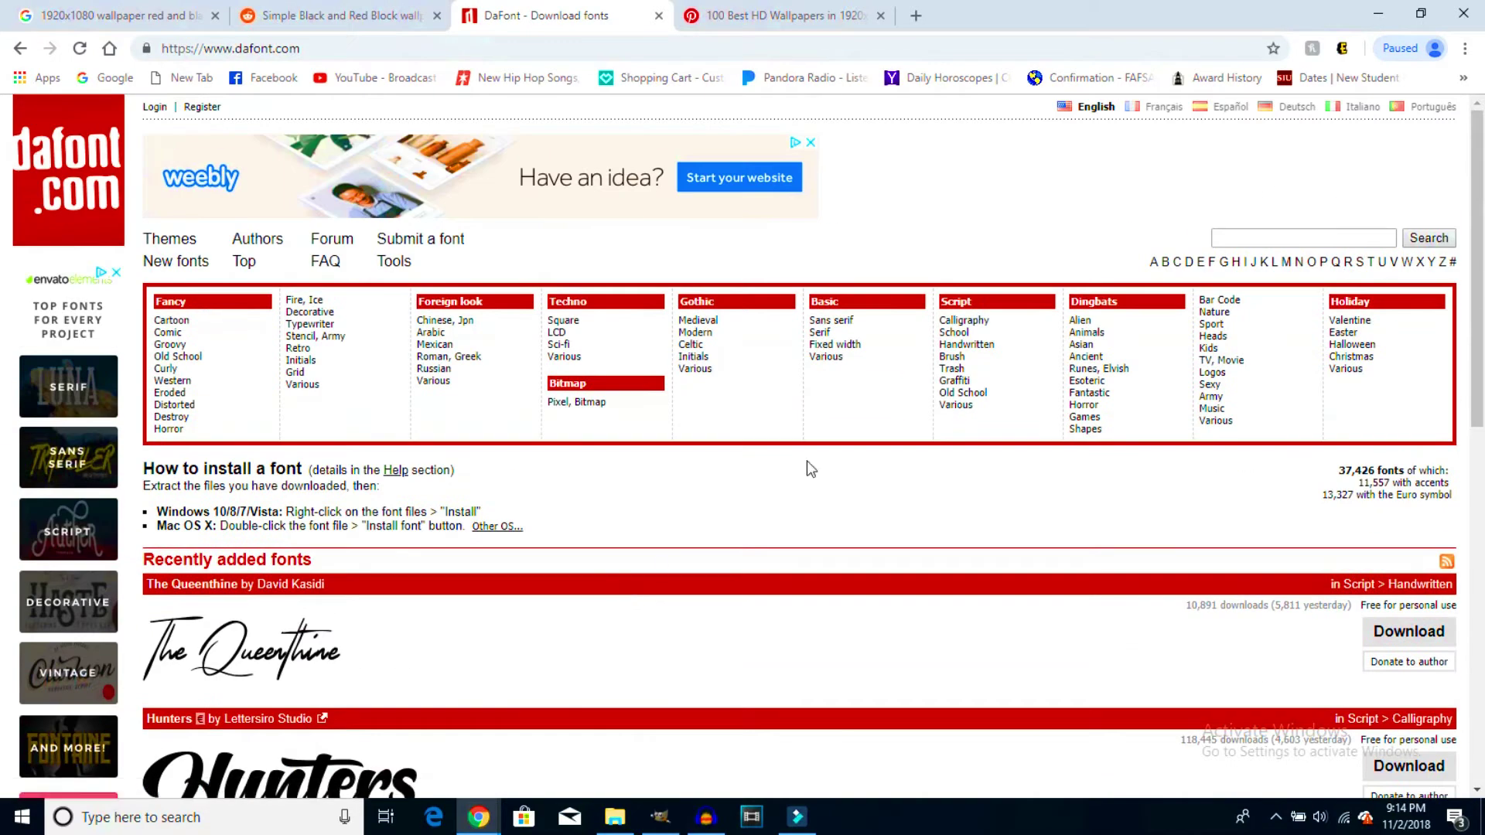
pyautogui.click(1292, 235)
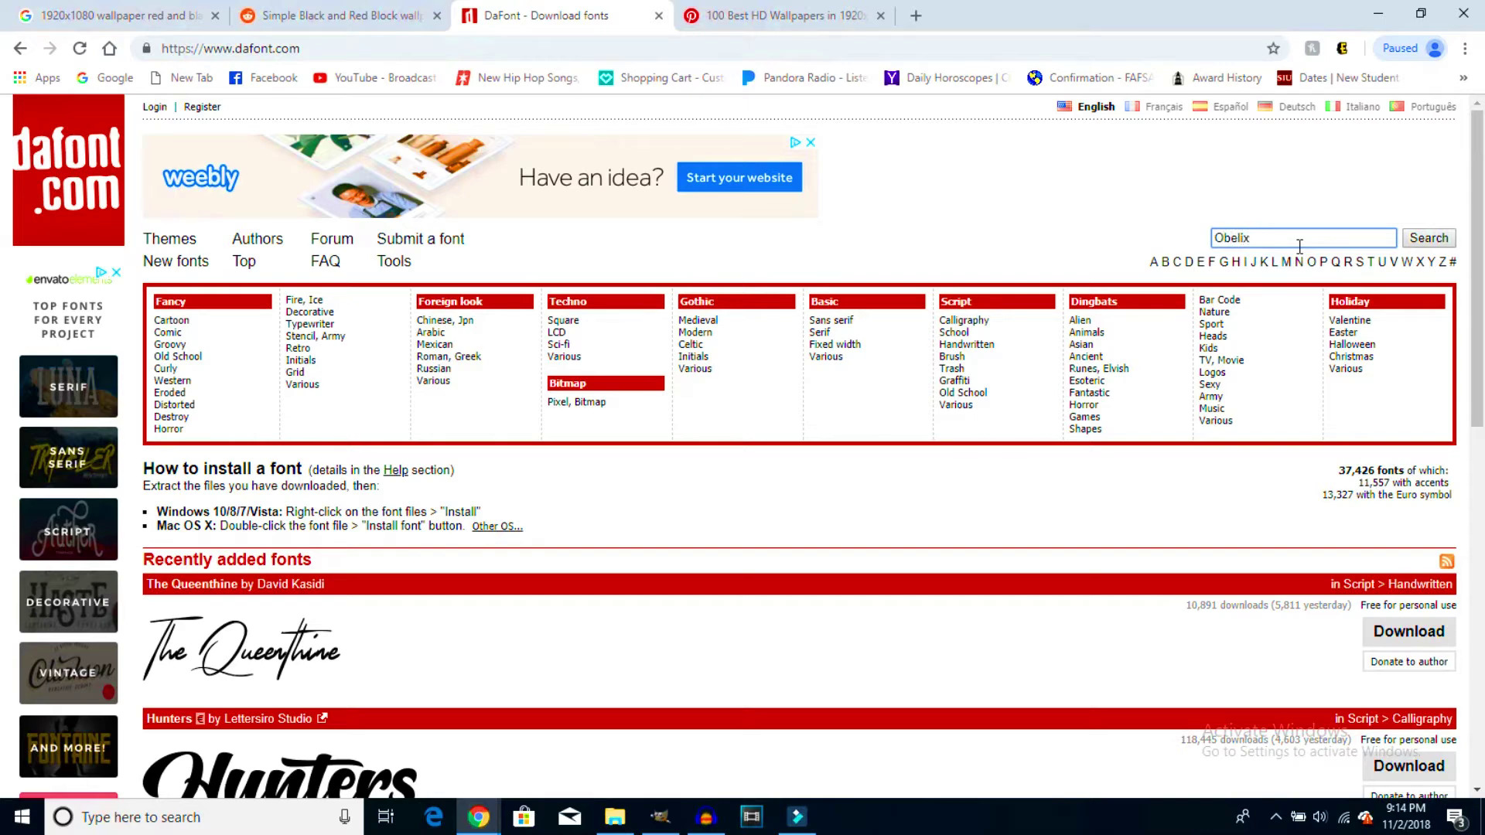
pyautogui.press('Return')
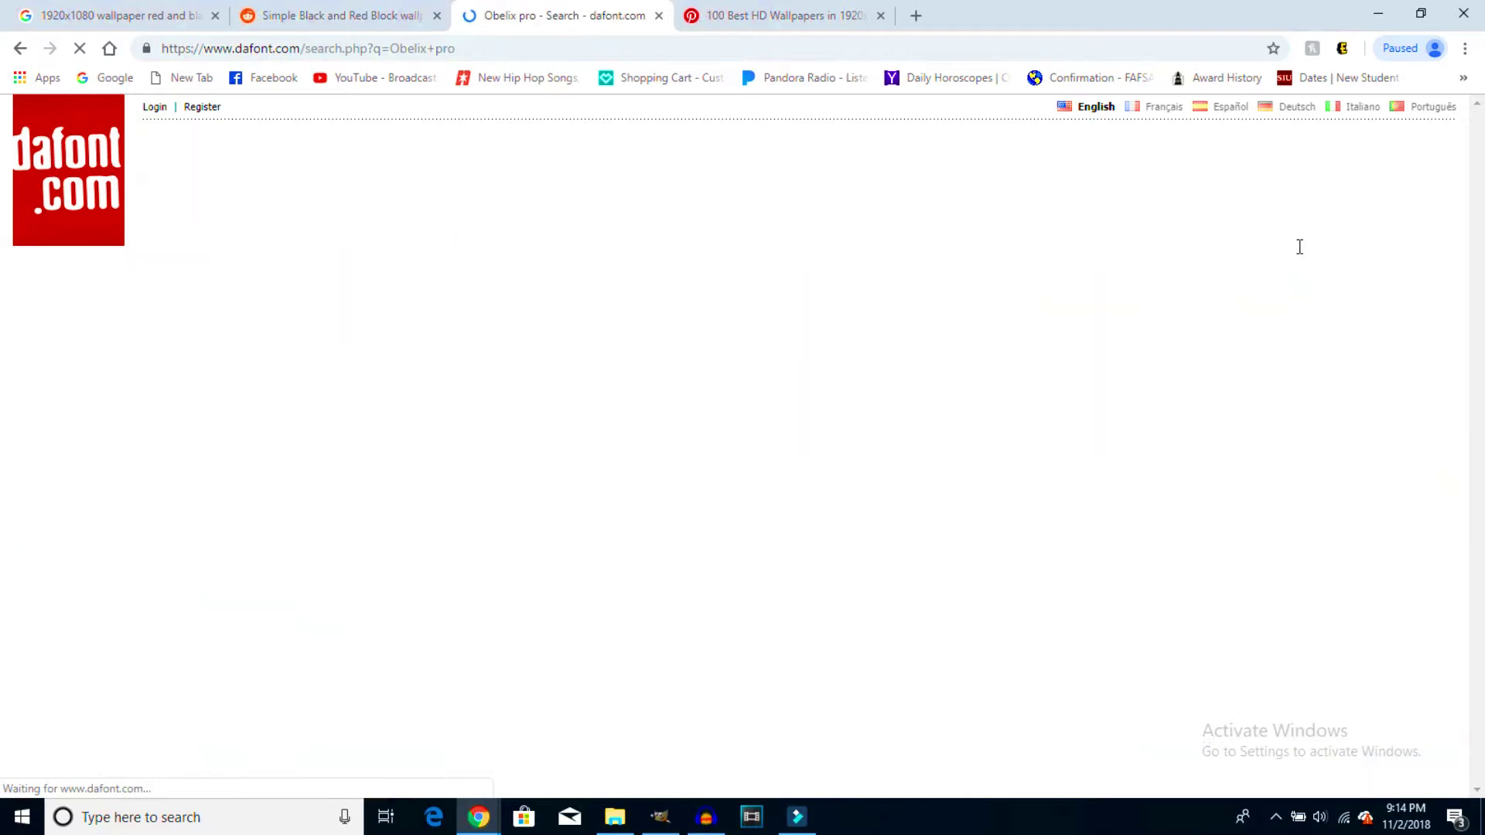
# Review the Obelix Pro font results and start the Obelix Pro download, dismissing the save dialog without saving.
pyautogui.scroll(-1, 290, 555)
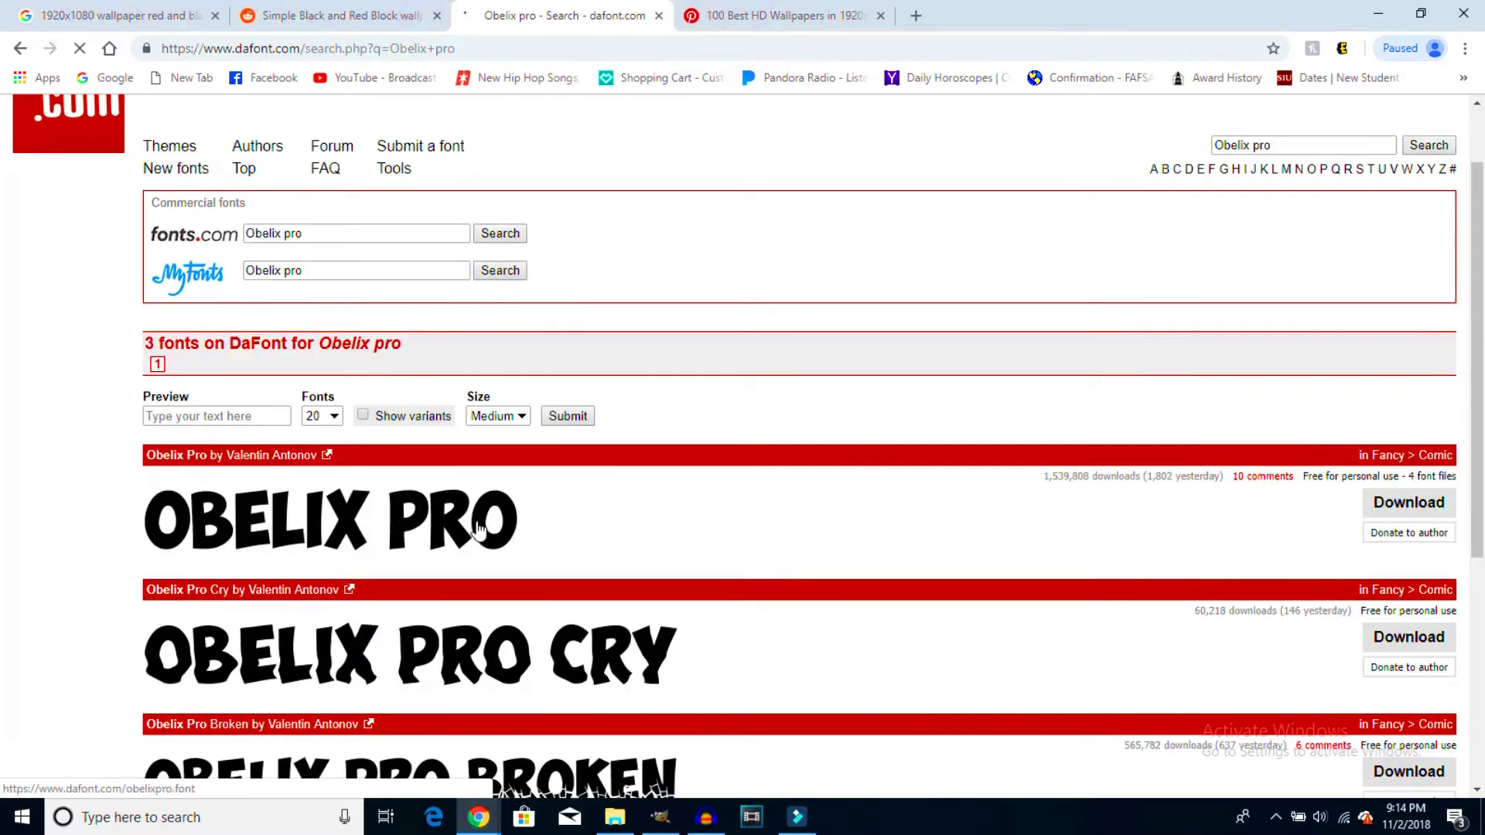
pyautogui.scroll(-1, 452, 524)
pyautogui.scroll(-2, 448, 522)
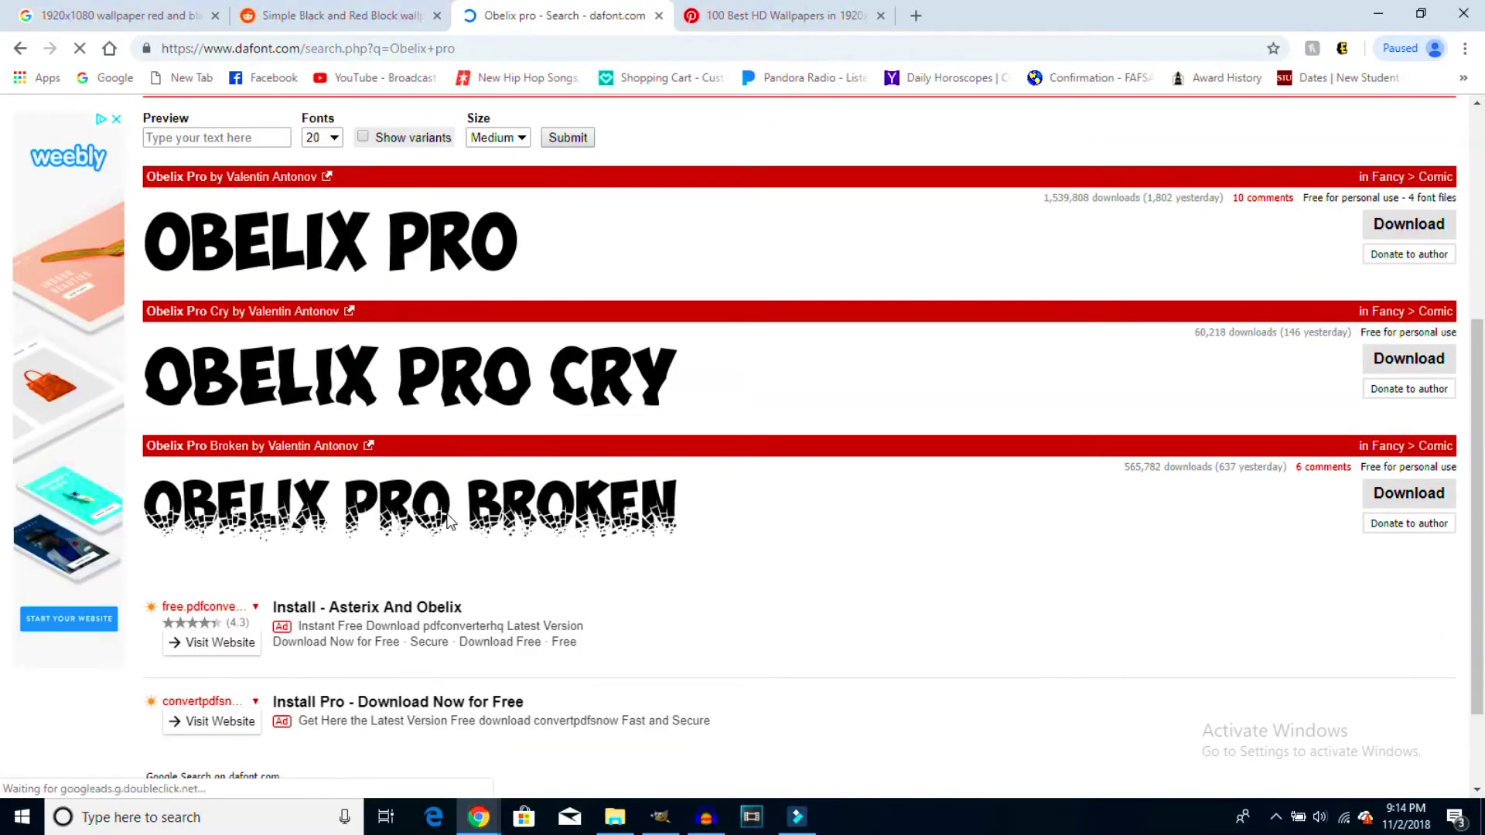
pyautogui.scroll(2, 533, 522)
pyautogui.scroll(-4, 474, 531)
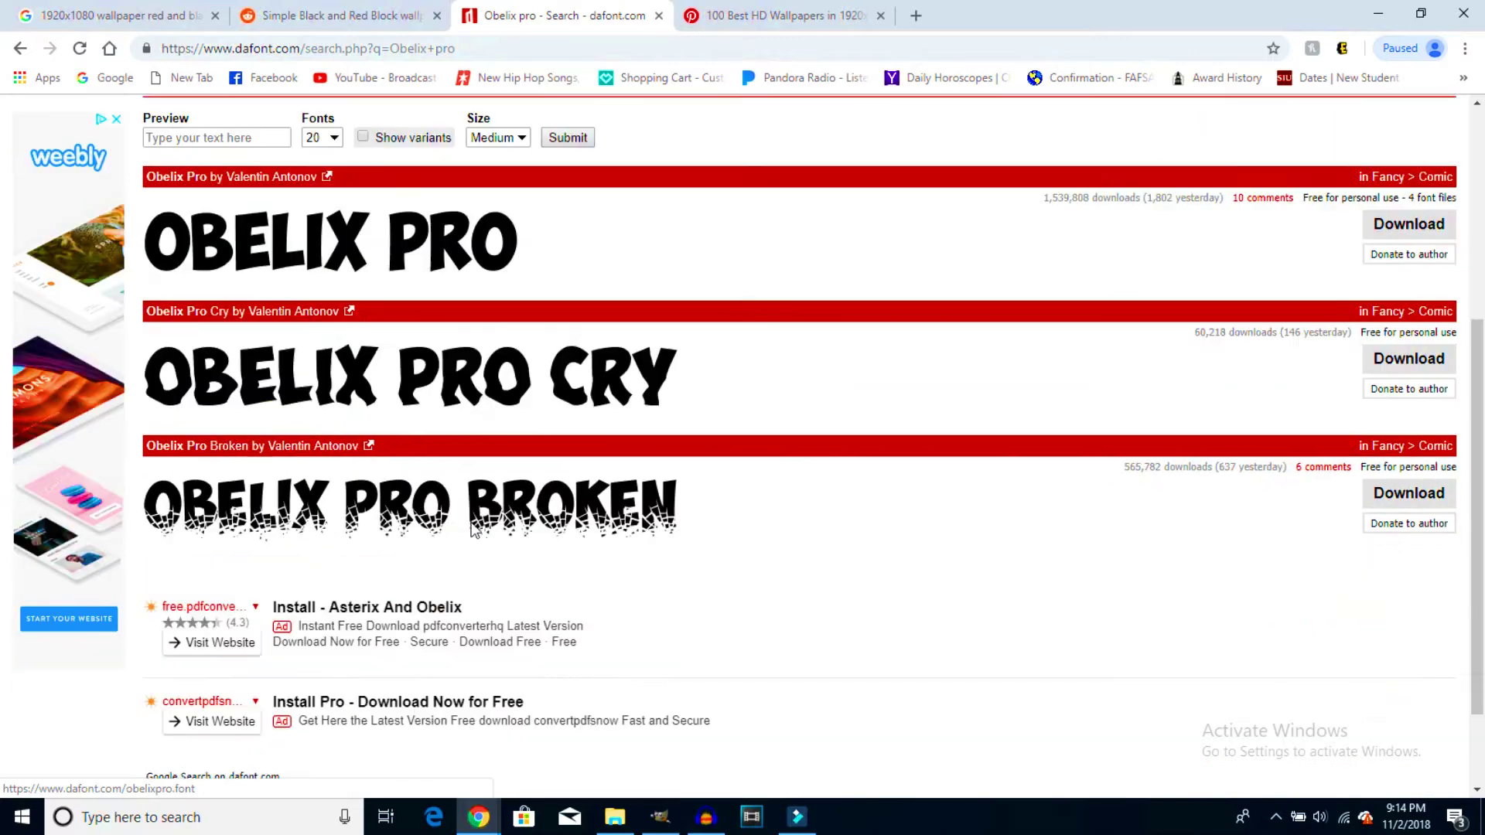
pyautogui.scroll(4, 464, 555)
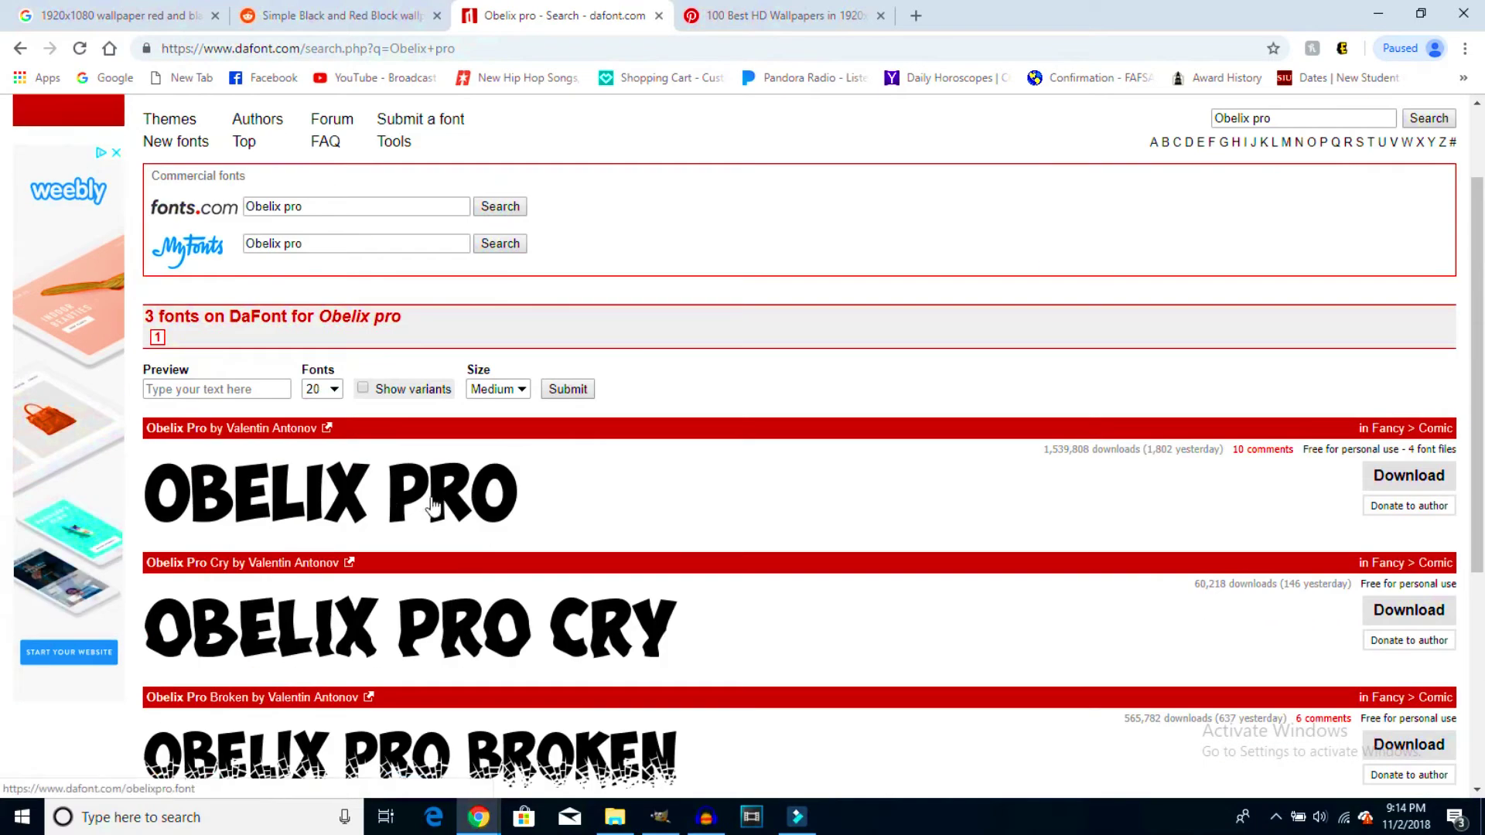
pyautogui.click(1401, 483)
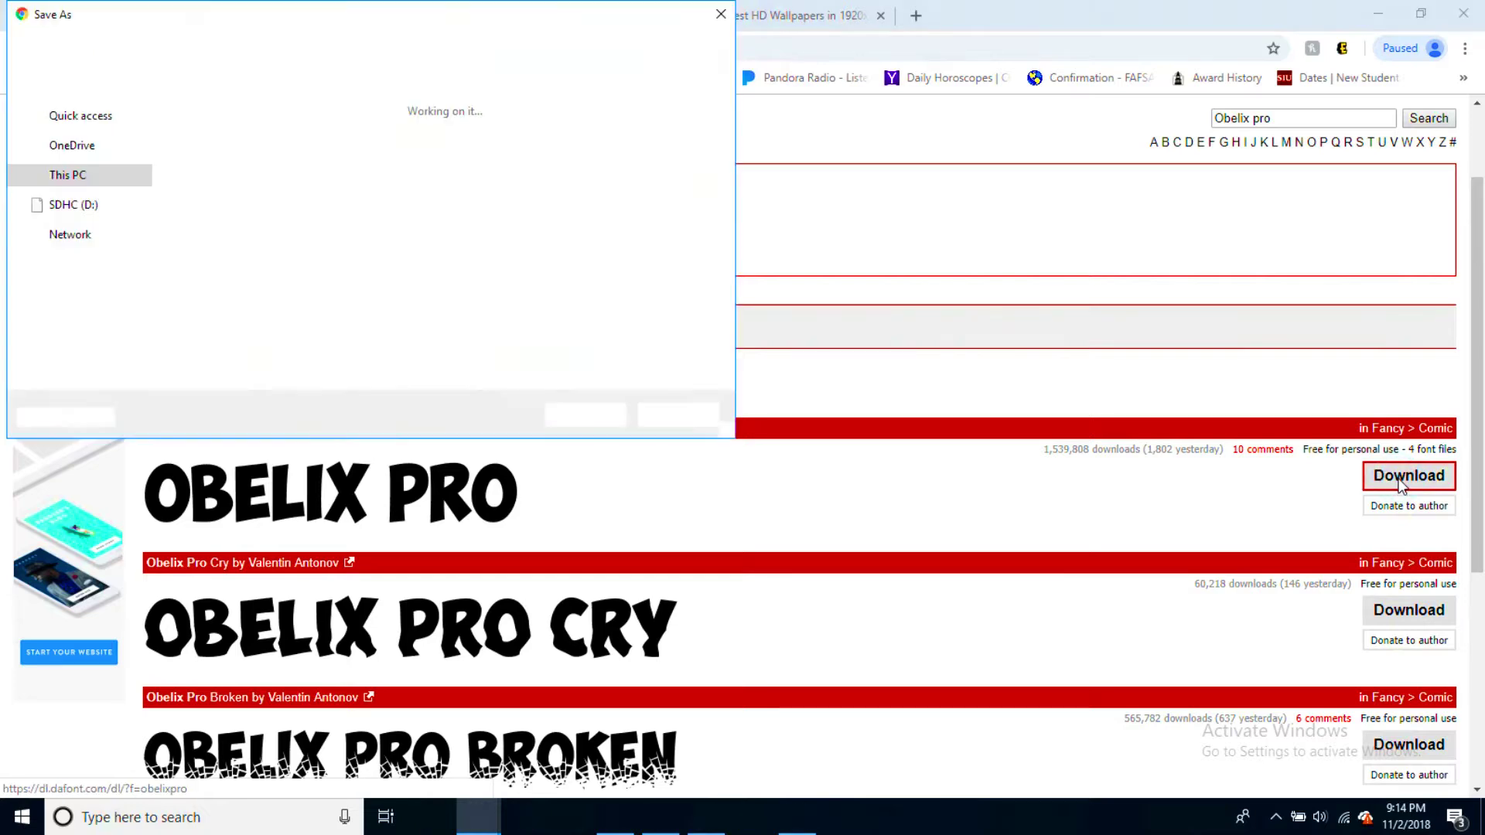
pyautogui.click(718, 21)
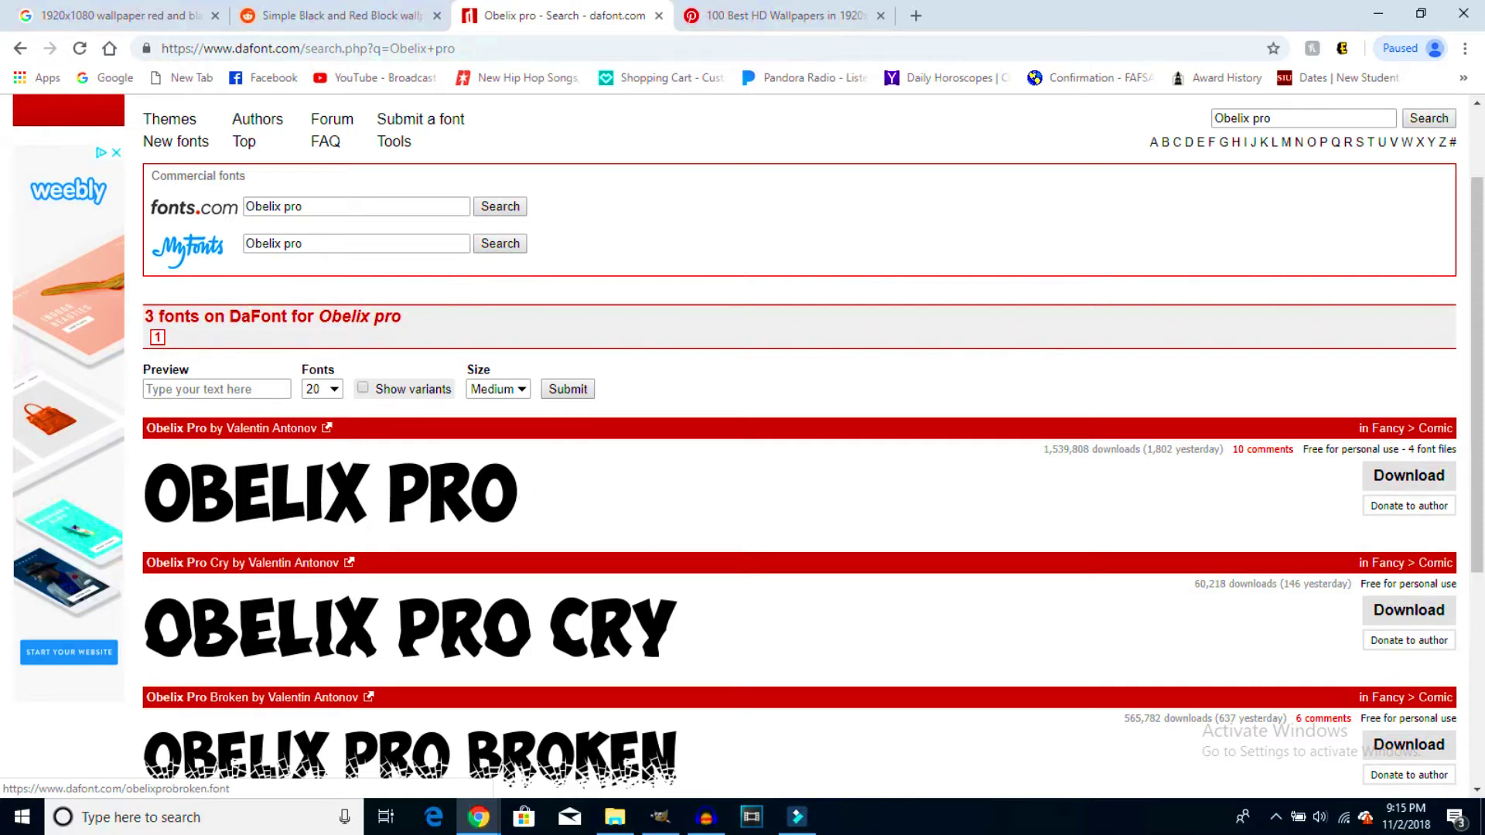
# Switch back to GIMP and set the selected title text to the ObelixPro Bold Italic font in white.
pyautogui.click(670, 820)
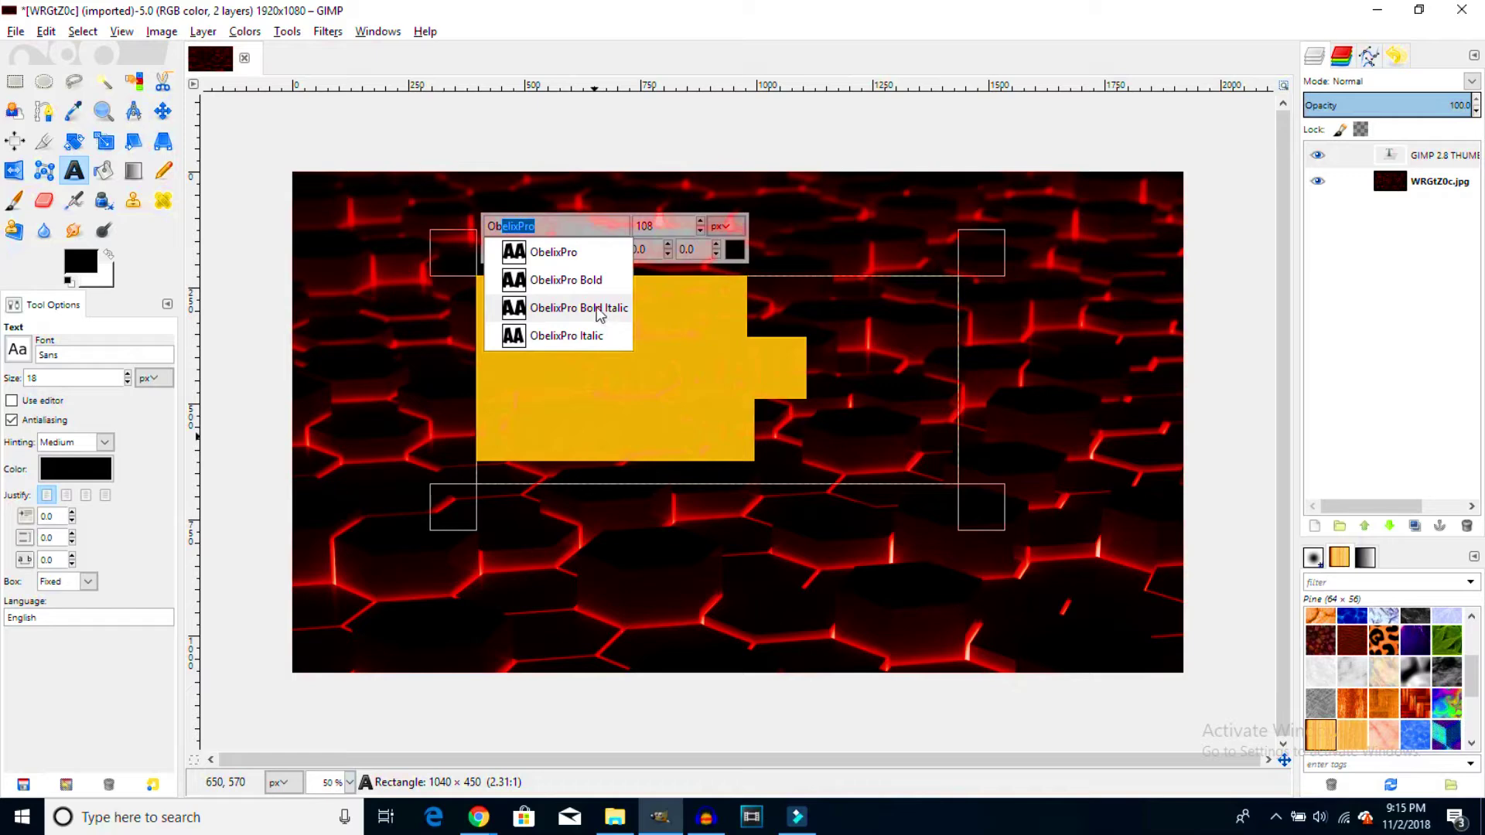
pyautogui.click(601, 314)
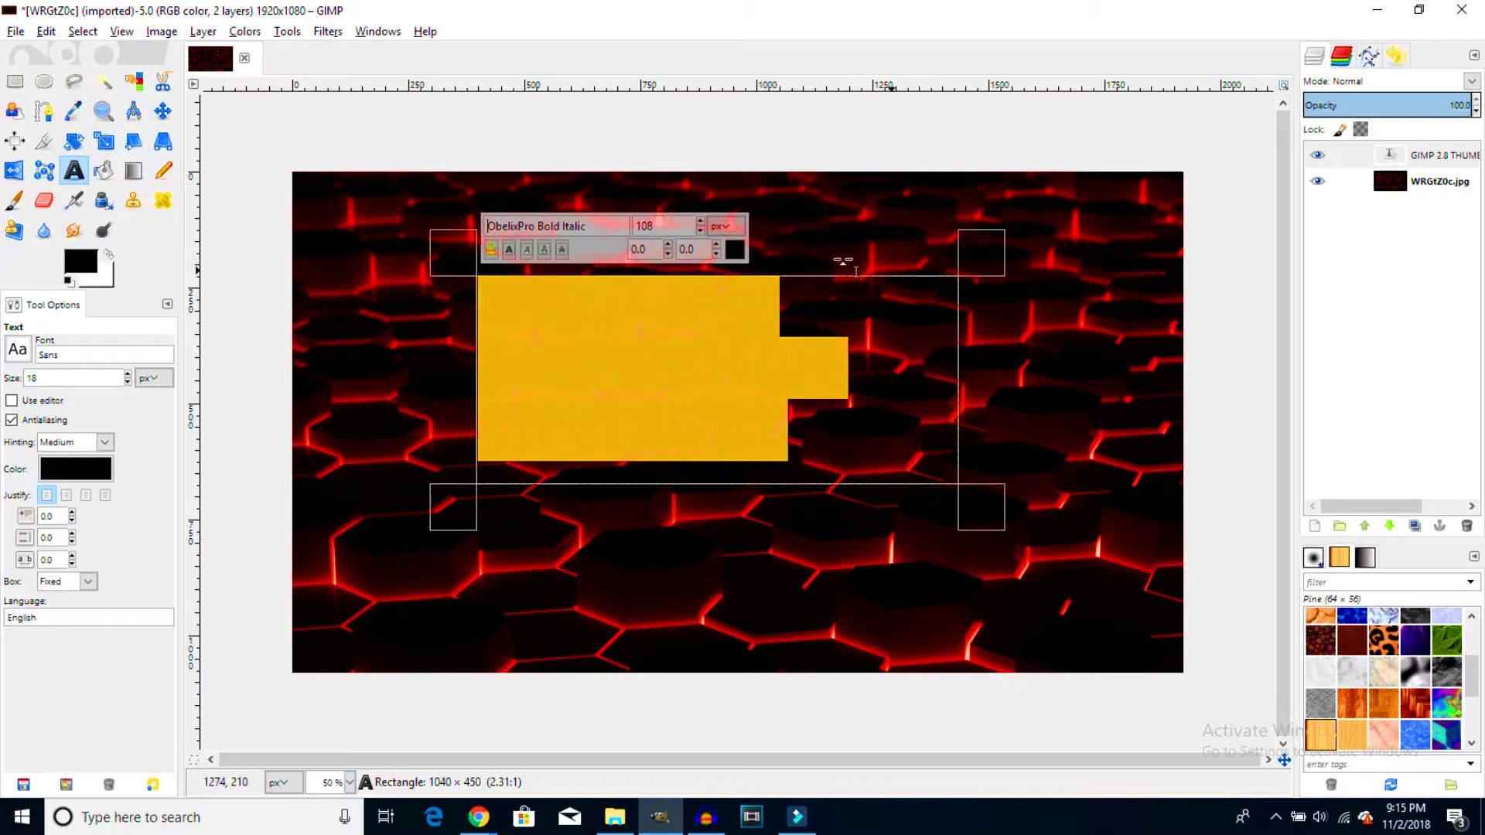
pyautogui.click(736, 251)
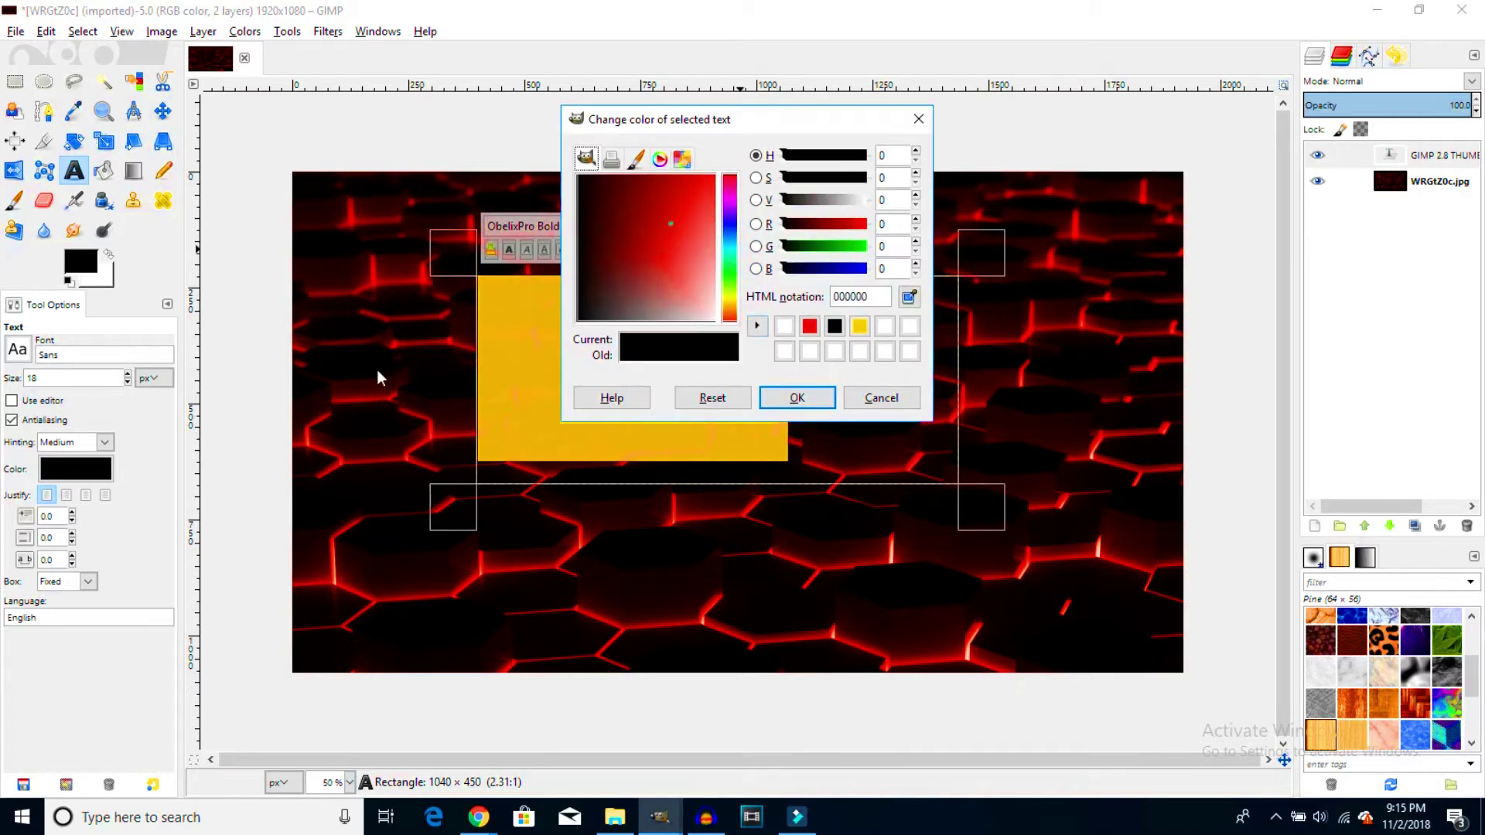
pyautogui.moveTo(616, 244); pyautogui.dragTo(757, 351)
pyautogui.click(790, 398)
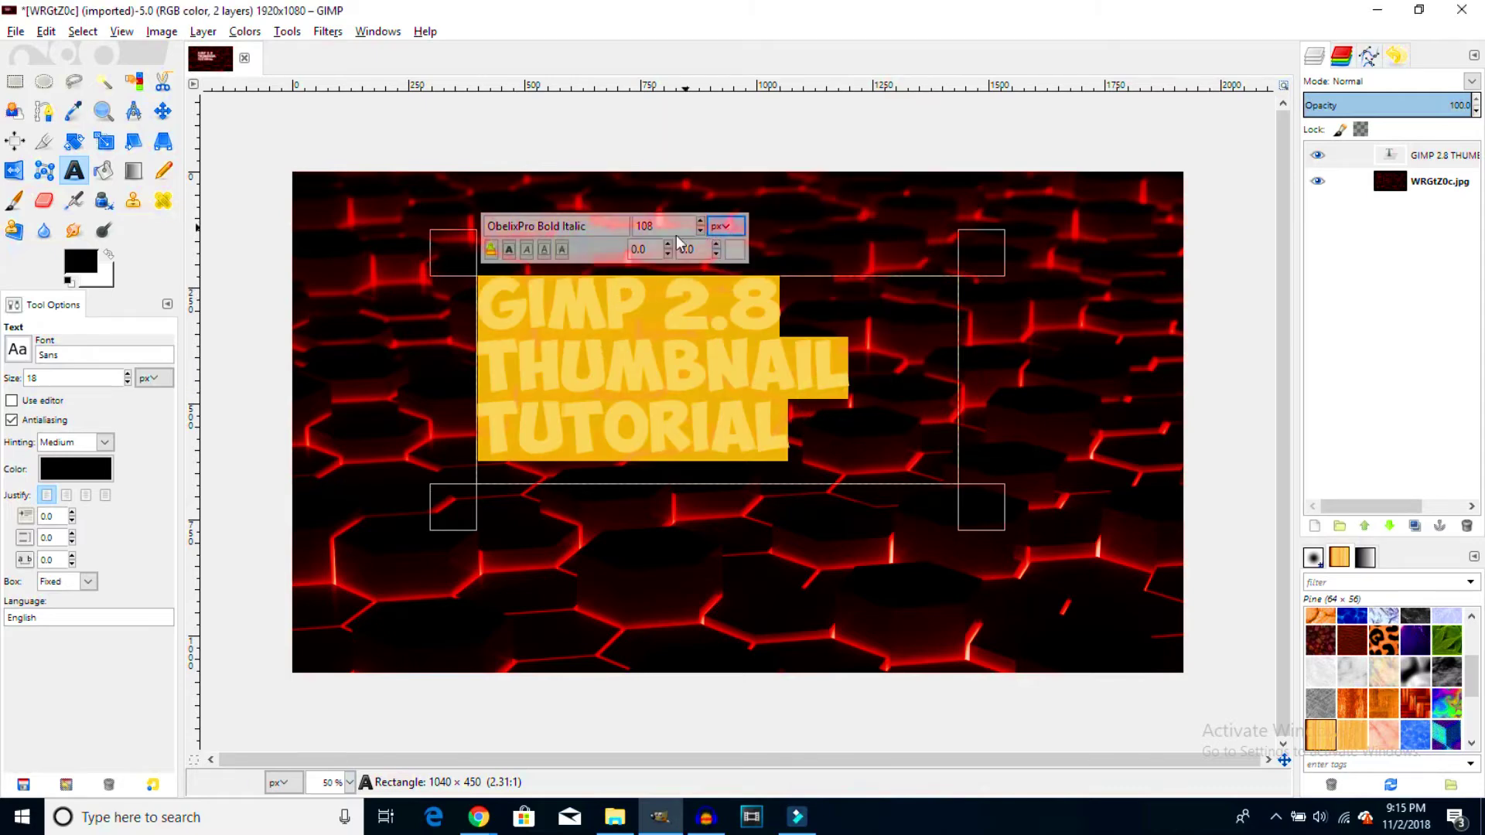
# Centre the title text within its box, set its size to 120 px and deselect the text.
pyautogui.click(86, 499)
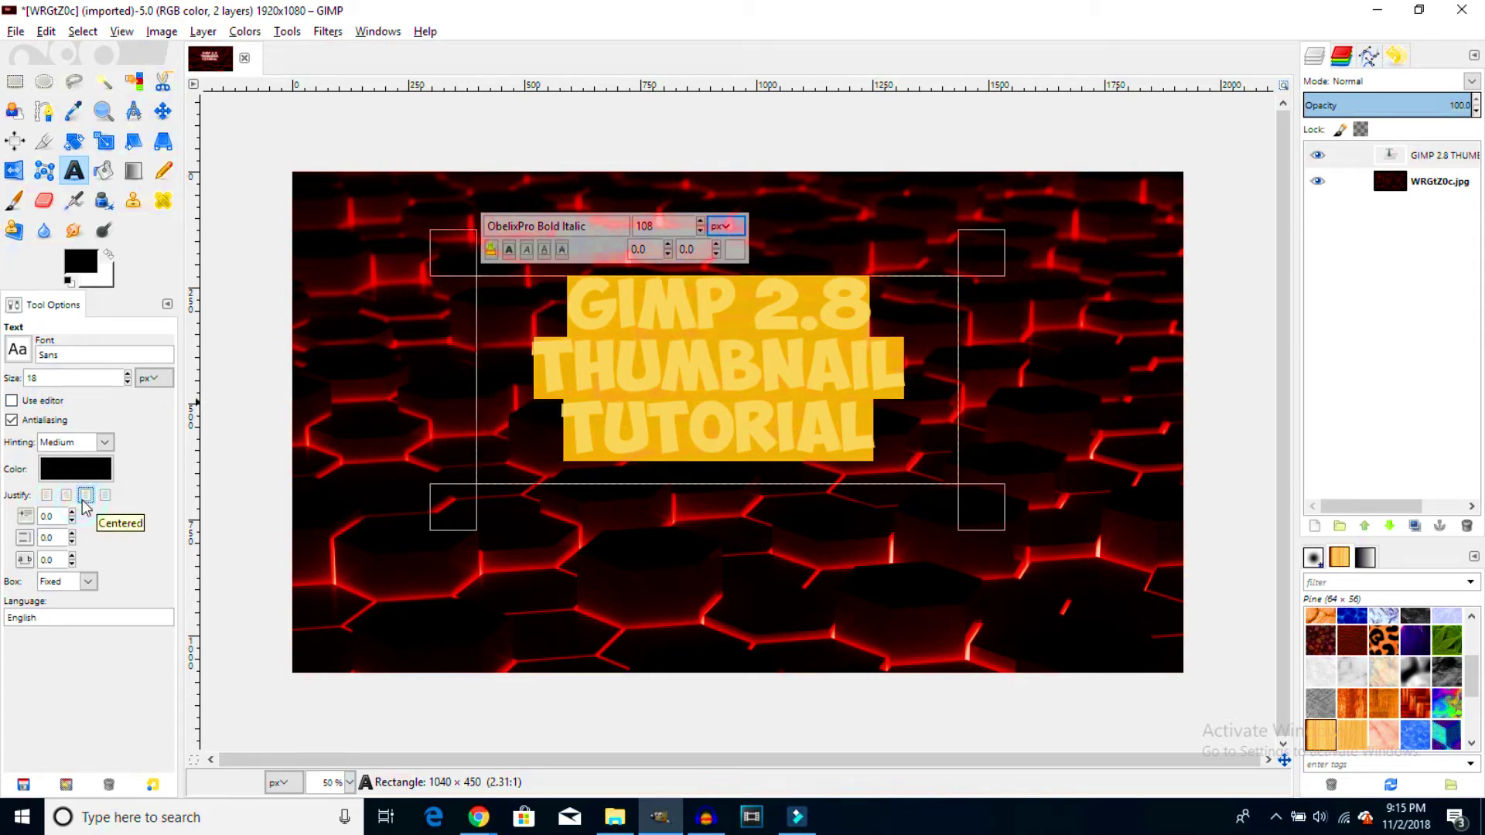
pyautogui.click(700, 222)
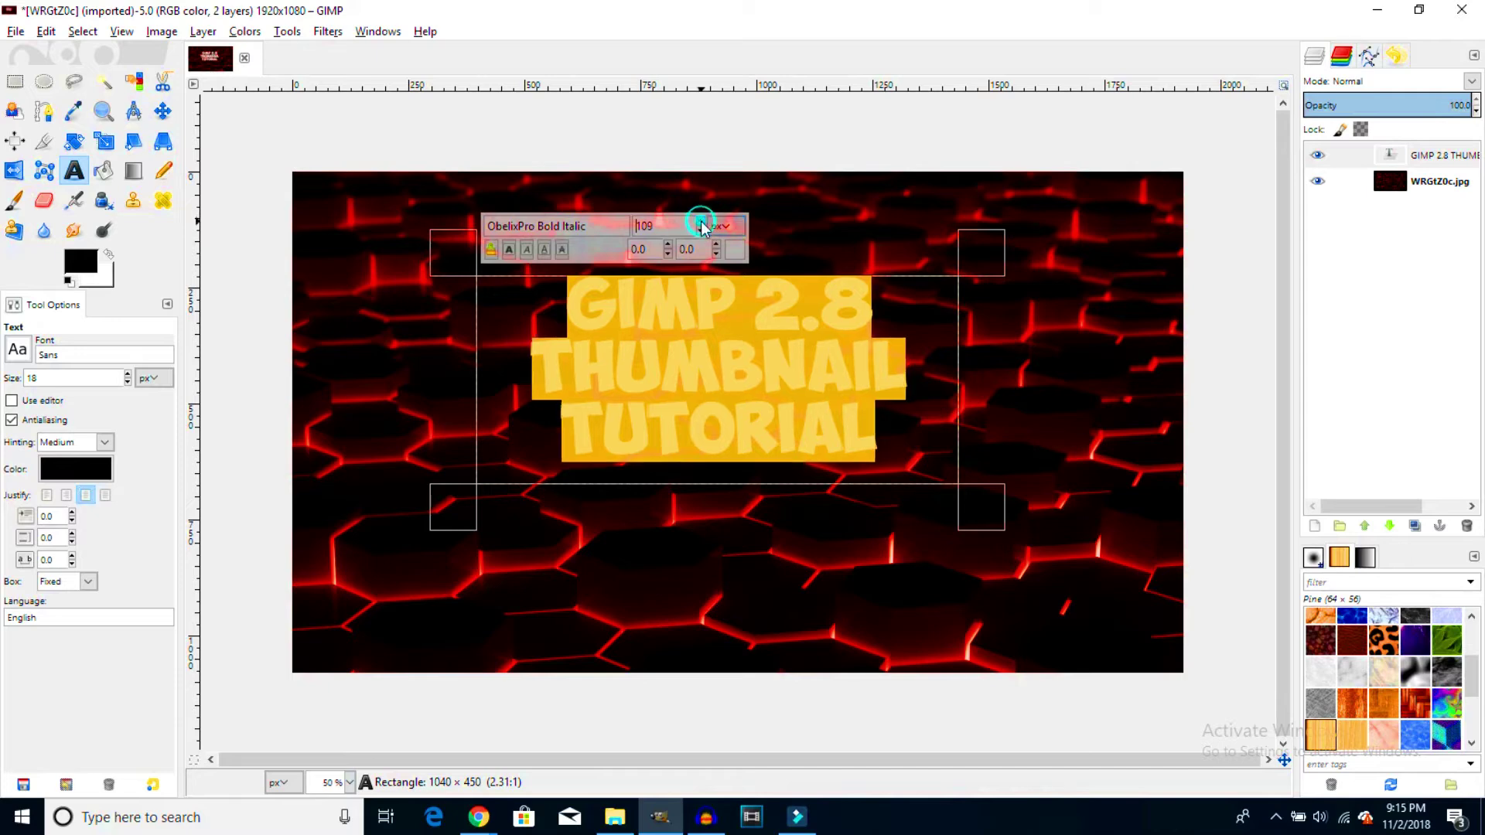
pyautogui.click(700, 221)
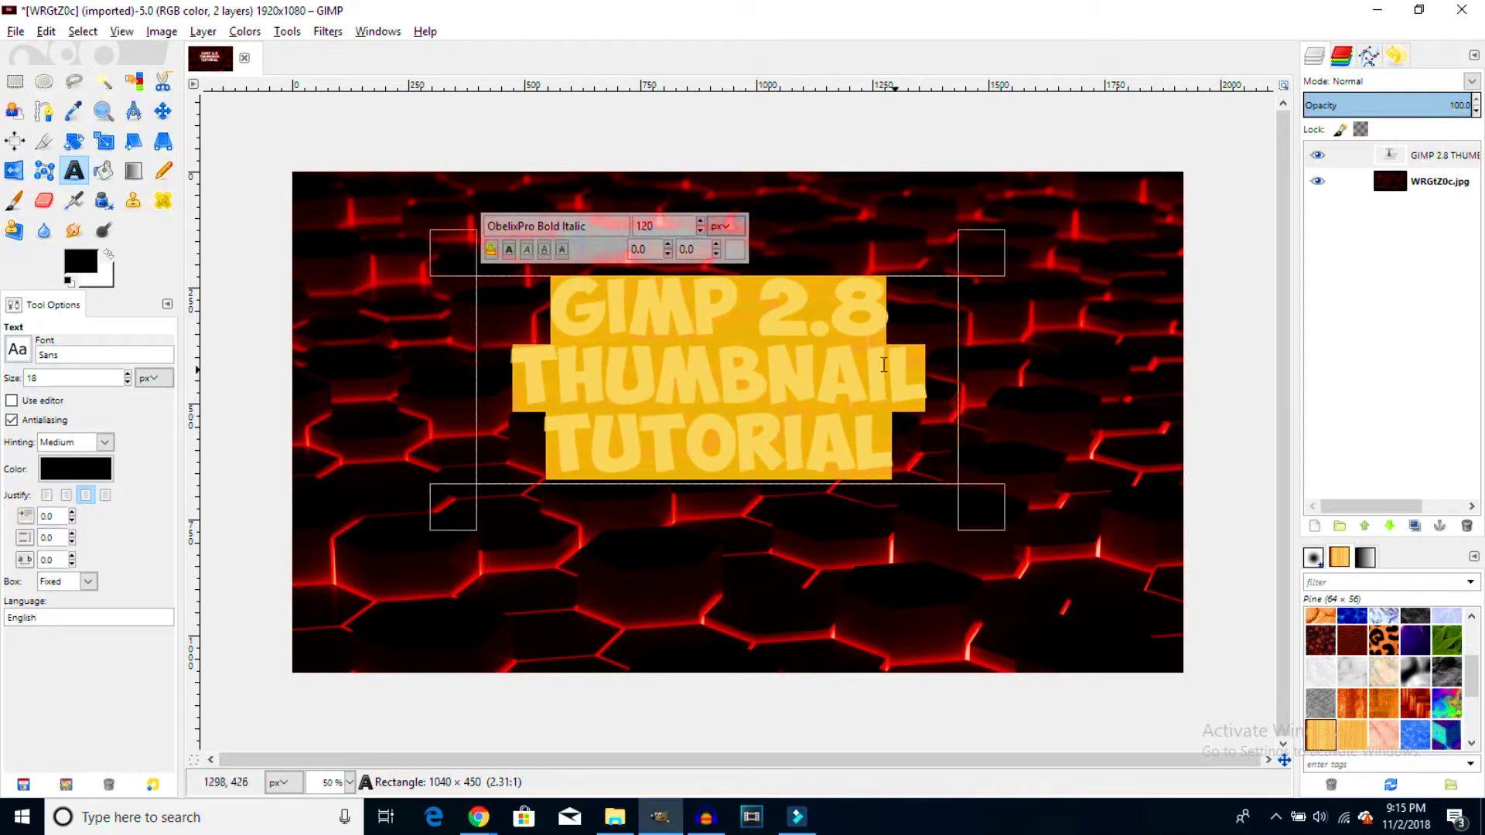
pyautogui.click(544, 307)
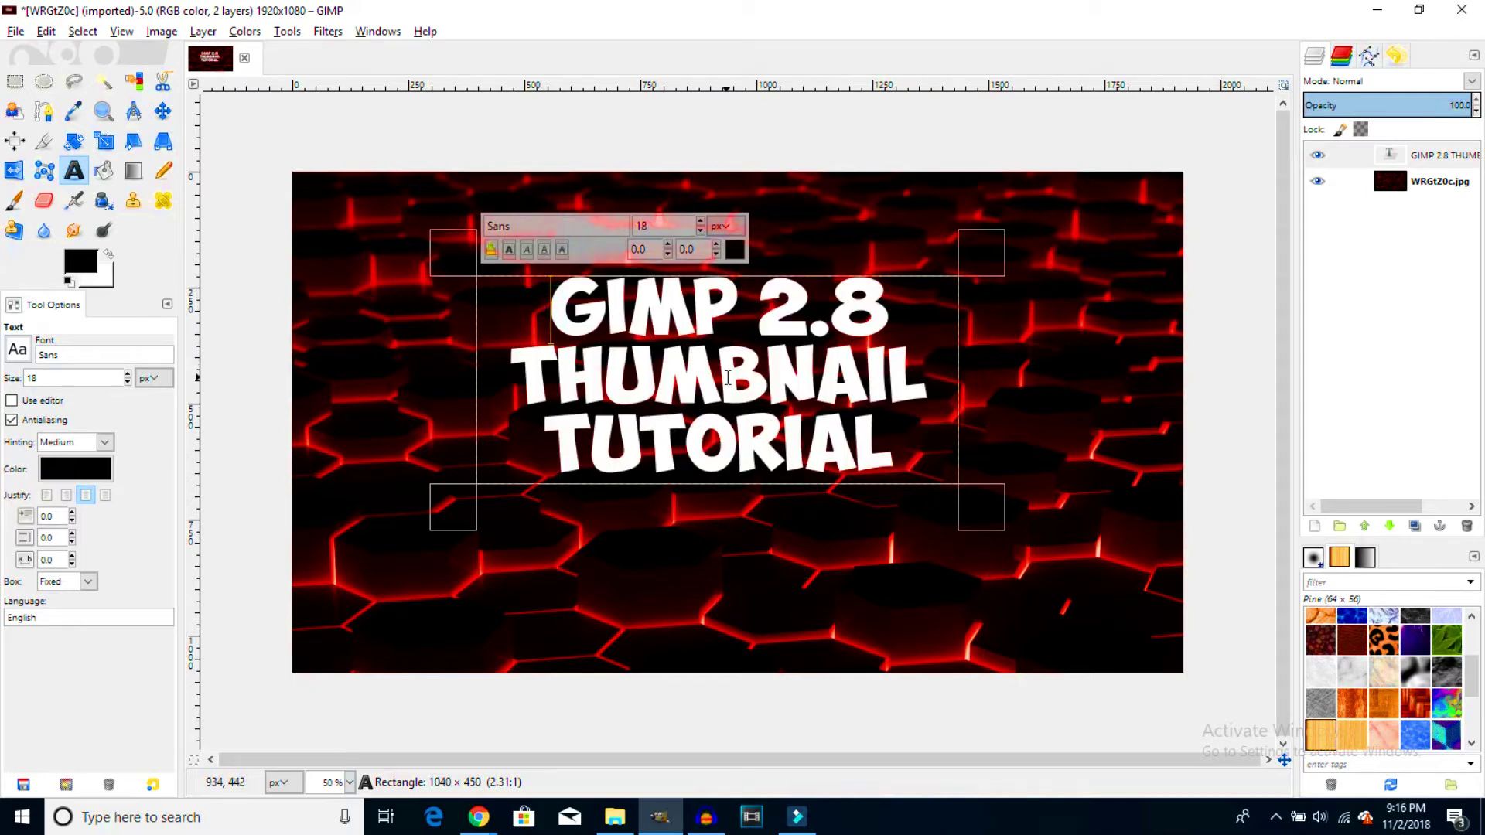
# Create a selection from the title layer's alpha and activate the Blend tool.
pyautogui.rightClick(1416, 160)
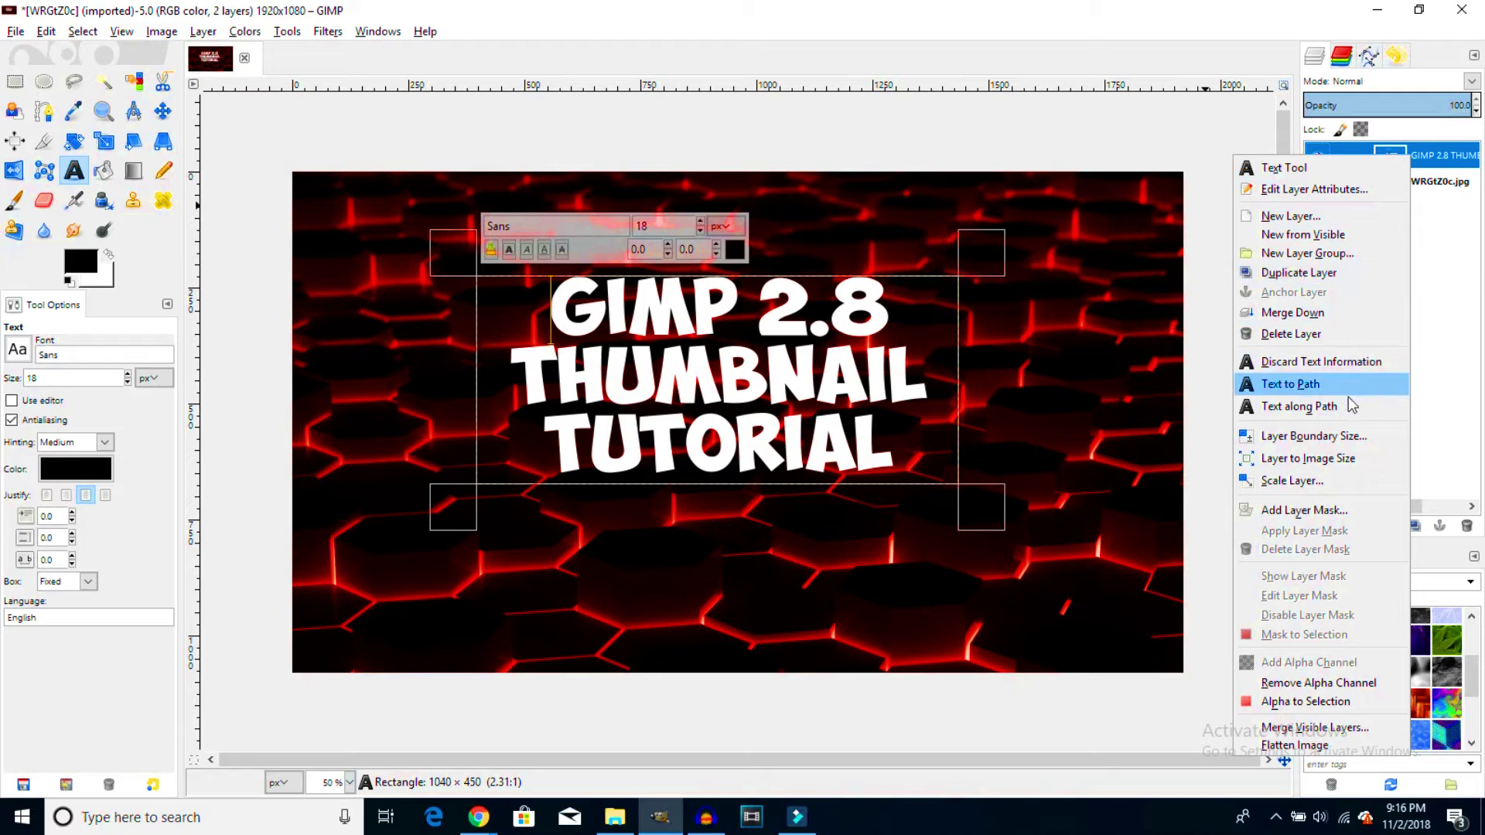
pyautogui.click(1314, 712)
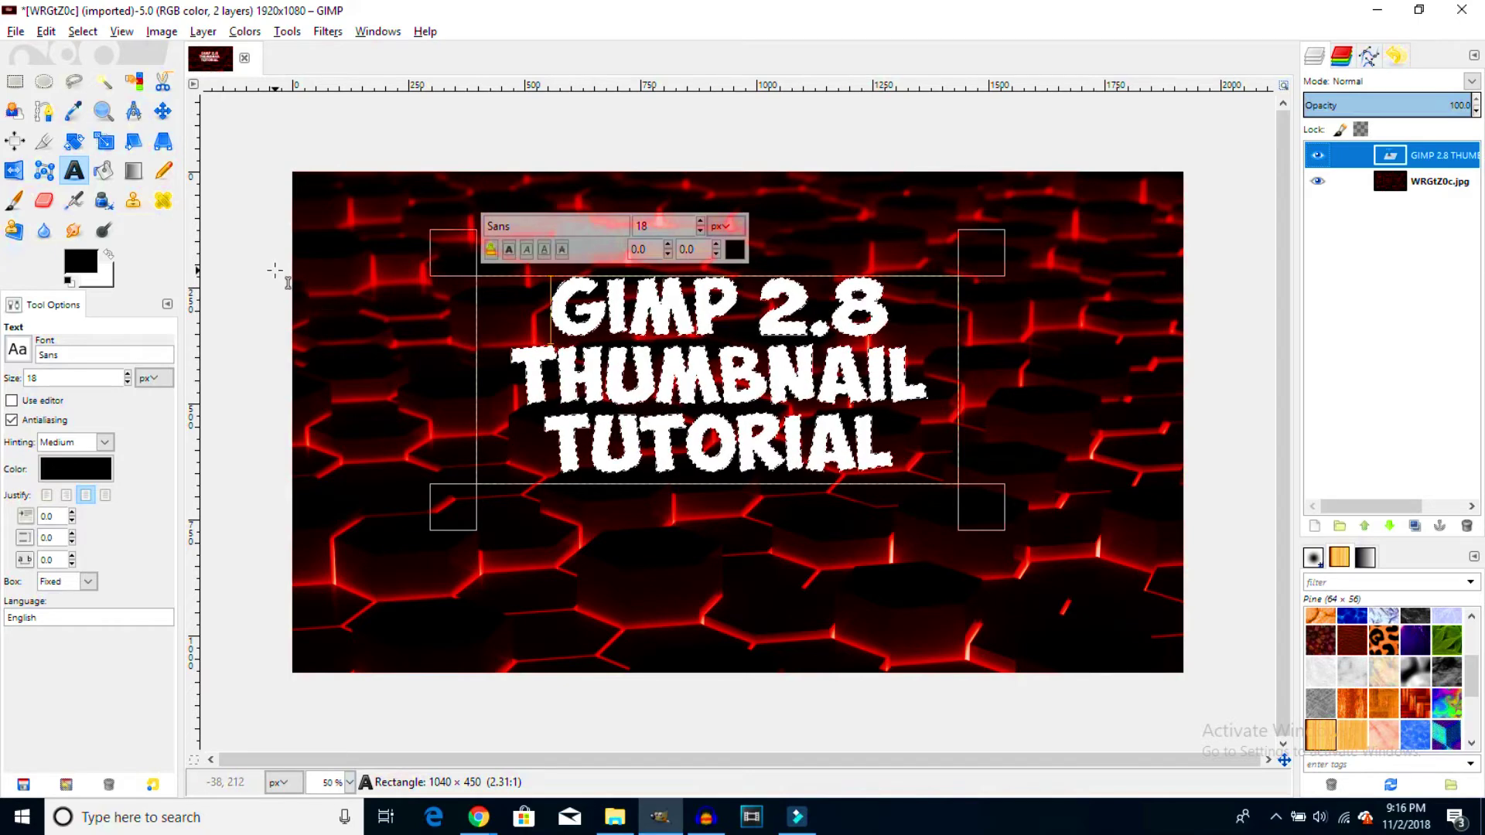
pyautogui.click(133, 176)
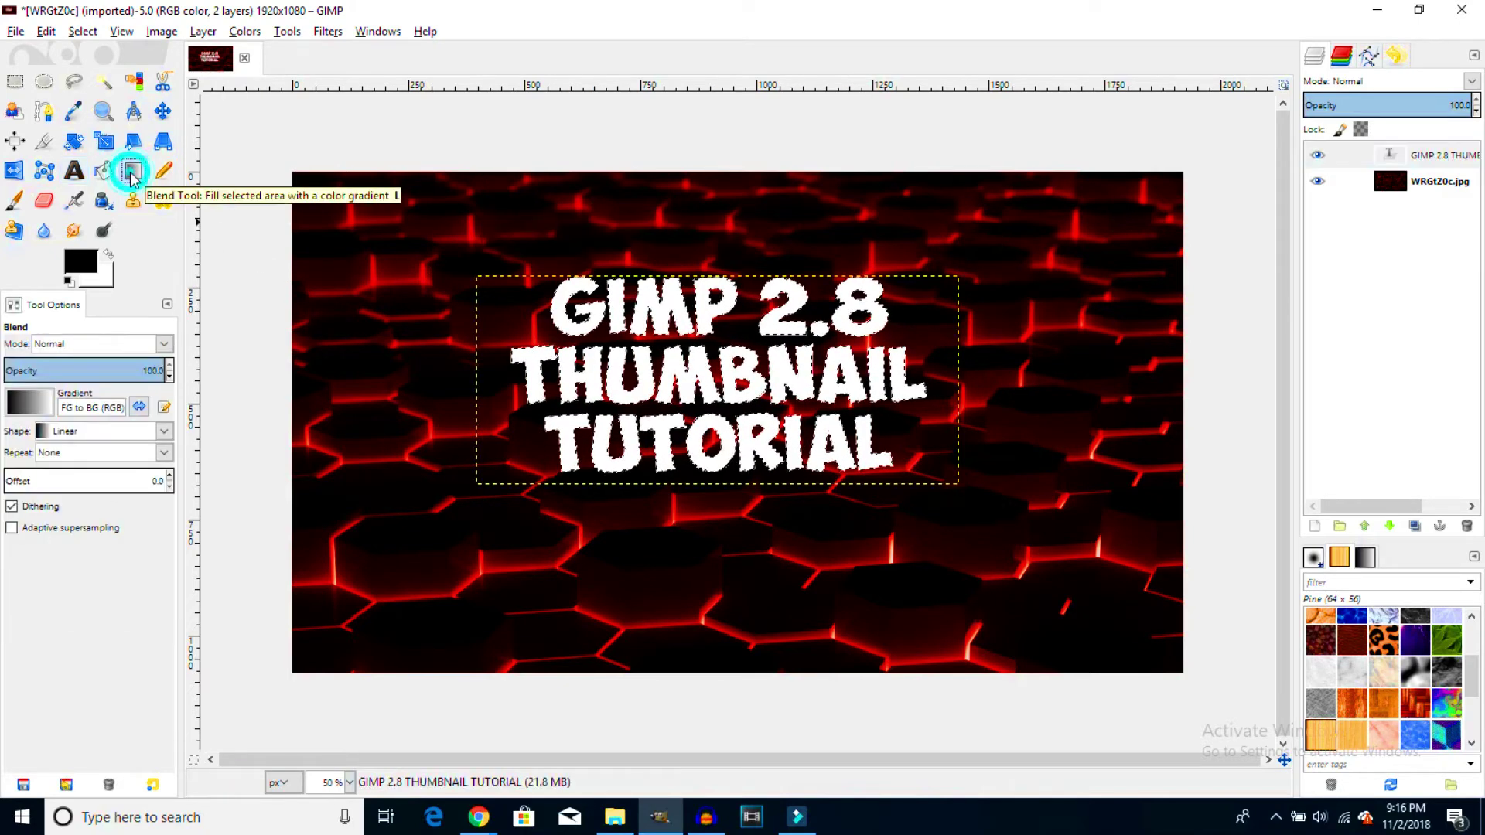
# Try black-to-white gradients across the selected title text in opposite vertical directions.
pyautogui.moveTo(713, 489); pyautogui.dragTo(694, 245)
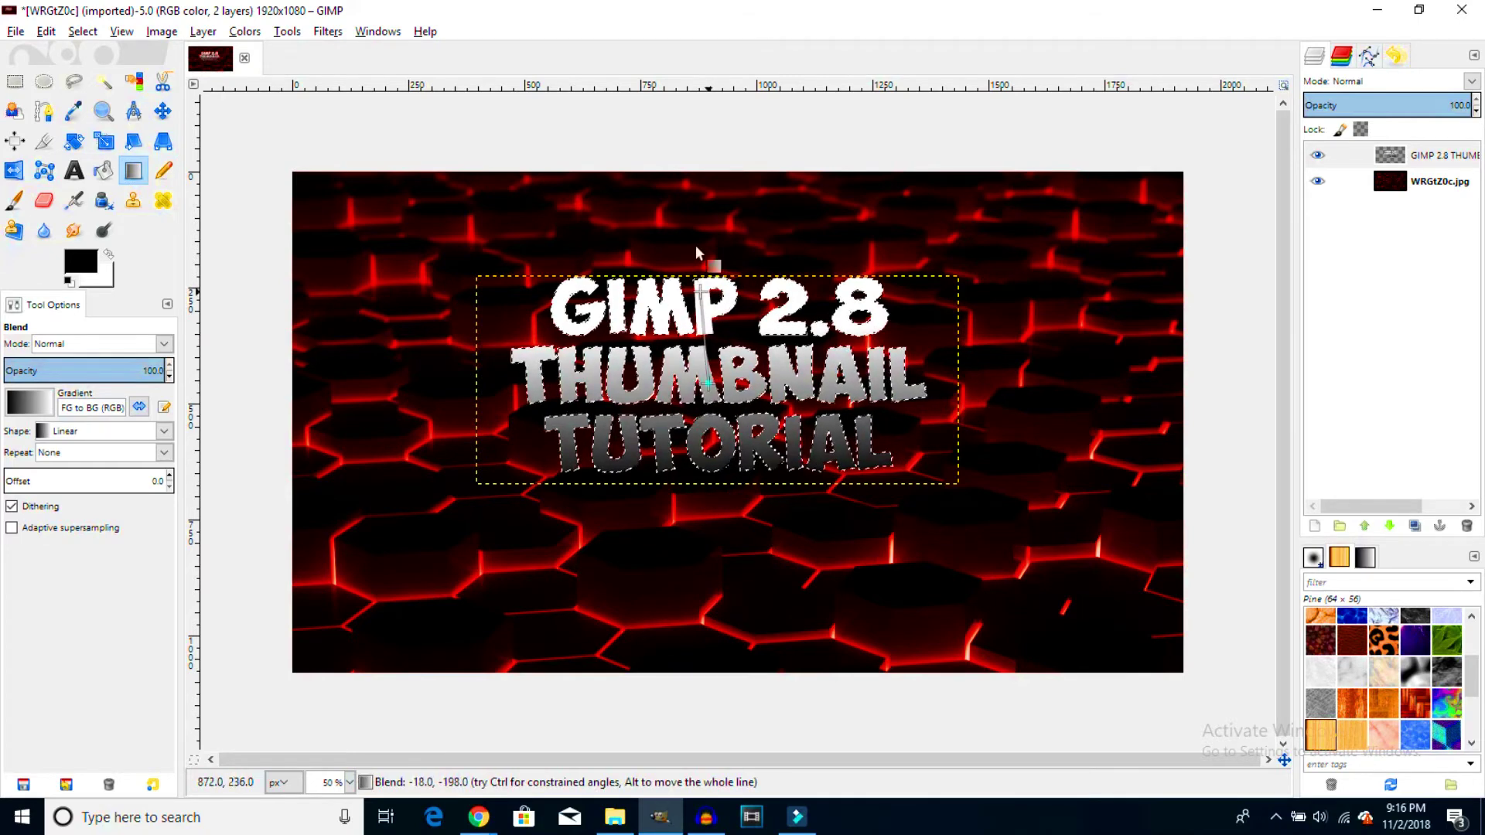
pyautogui.moveTo(734, 463)
pyautogui.mouseDown()
pyautogui.moveTo(740, 316)
pyautogui.moveTo(728, 485)
pyautogui.mouseUp()
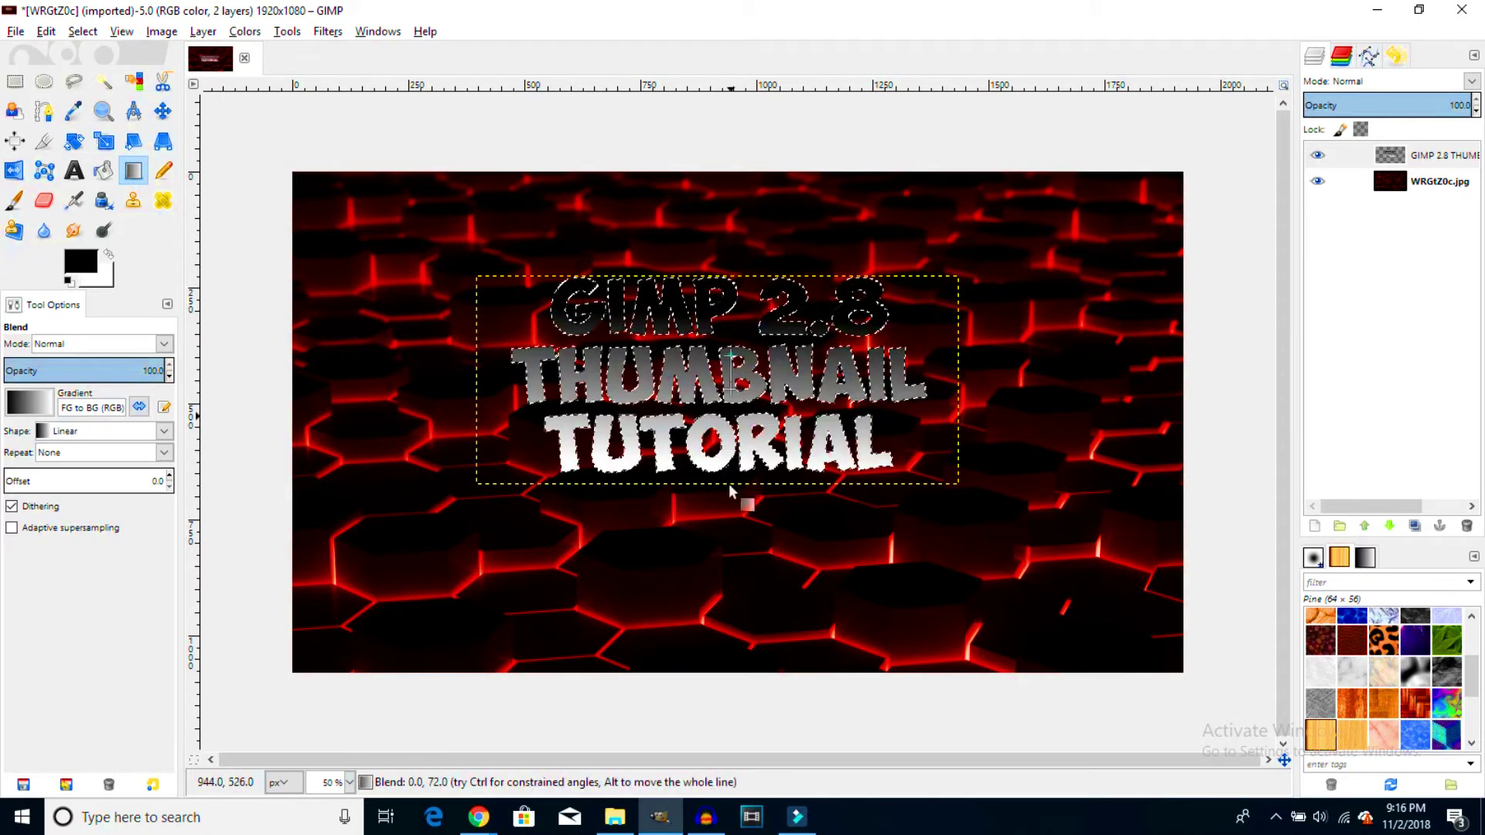
pyautogui.moveTo(668, 285); pyautogui.dragTo(679, 340)
pyautogui.moveTo(707, 324); pyautogui.dragTo(712, 462)
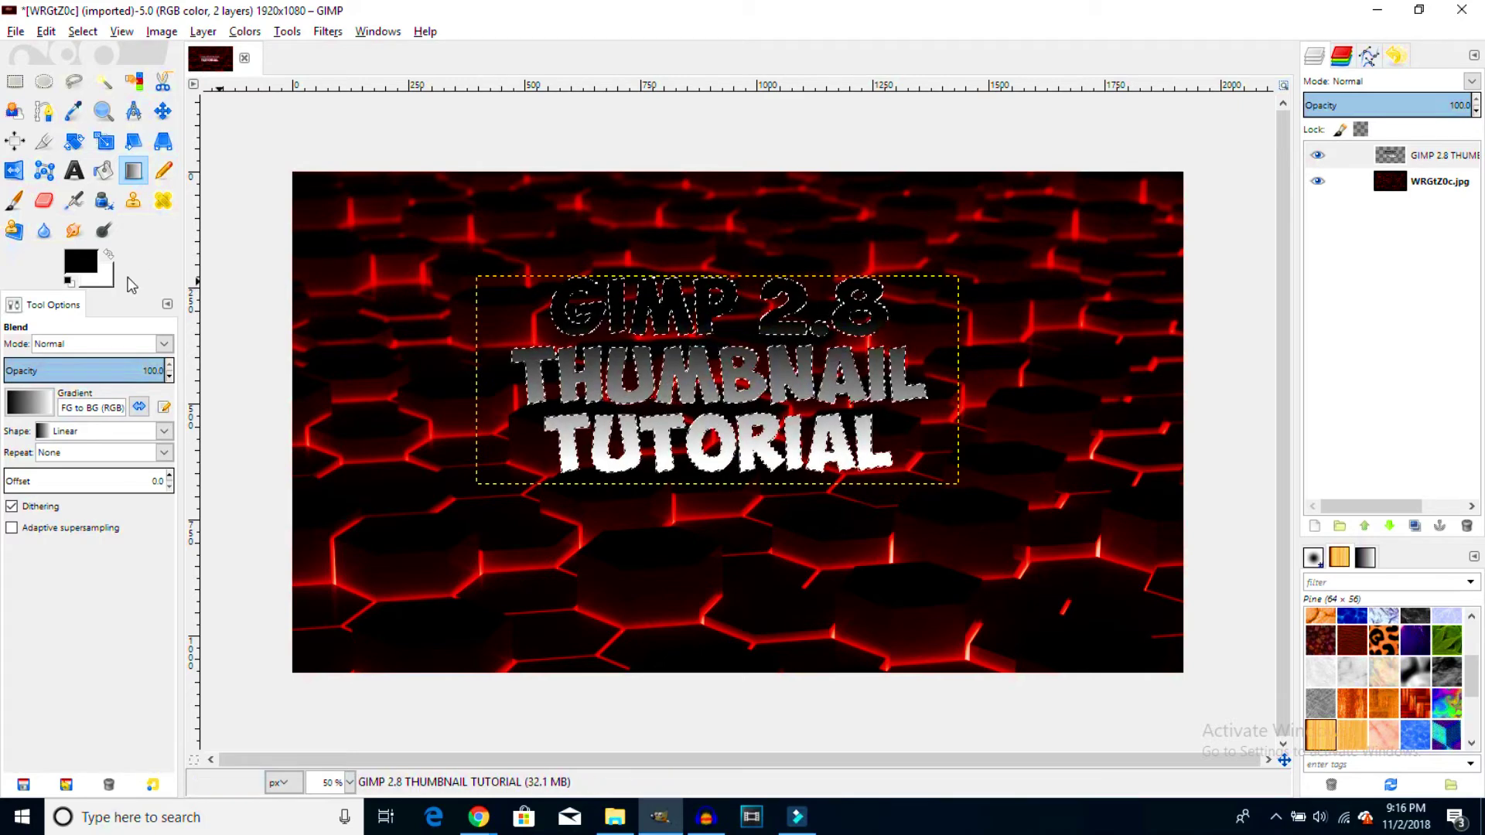
# Set the background colour to red ff0000 and fill the selected title with a black-to-red gradient running upward.
pyautogui.click(101, 280)
pyautogui.click(629, 344)
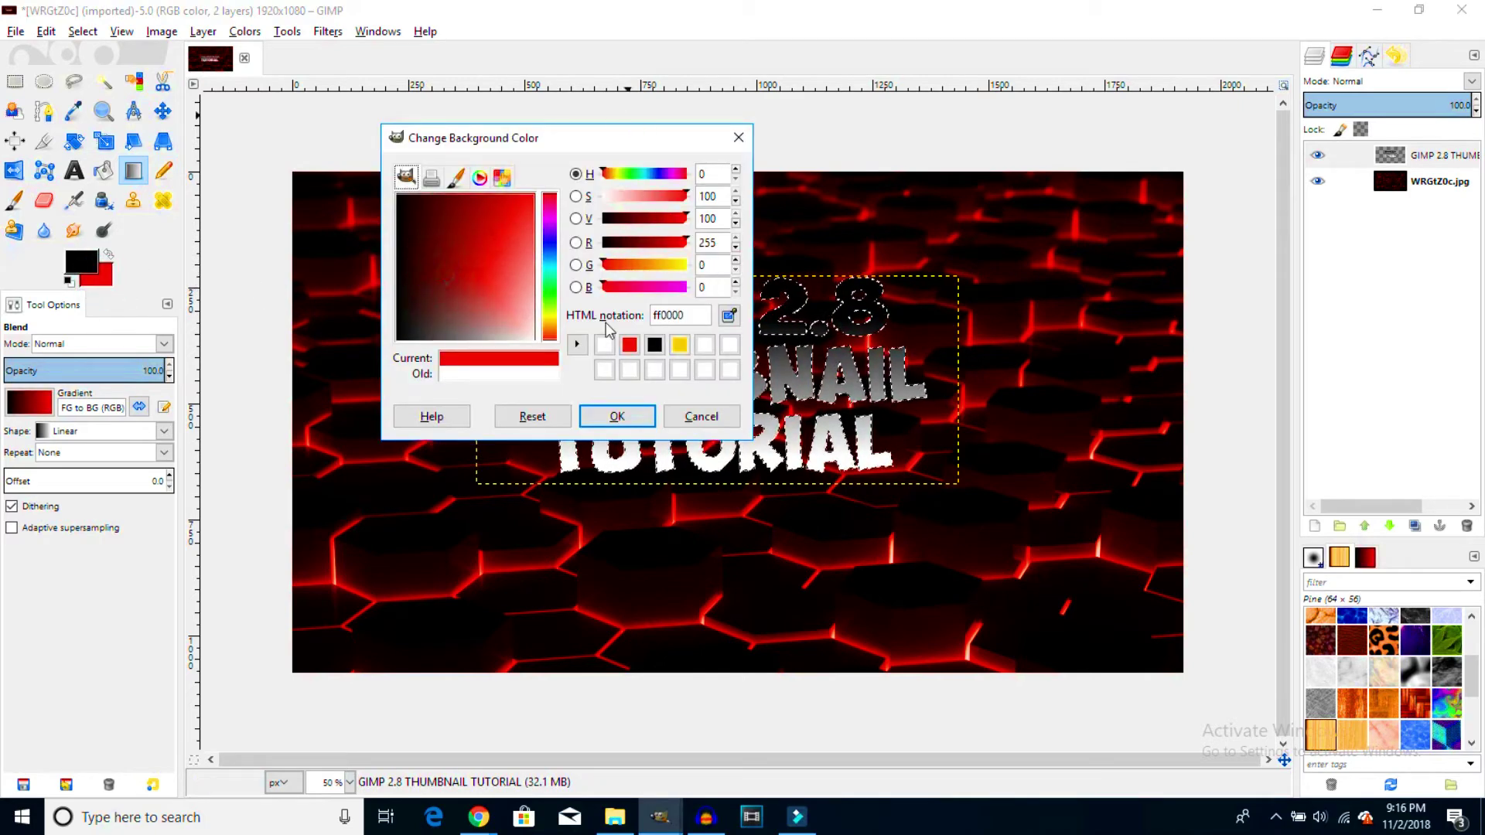
pyautogui.click(617, 416)
pyautogui.moveTo(679, 472); pyautogui.dragTo(680, 300)
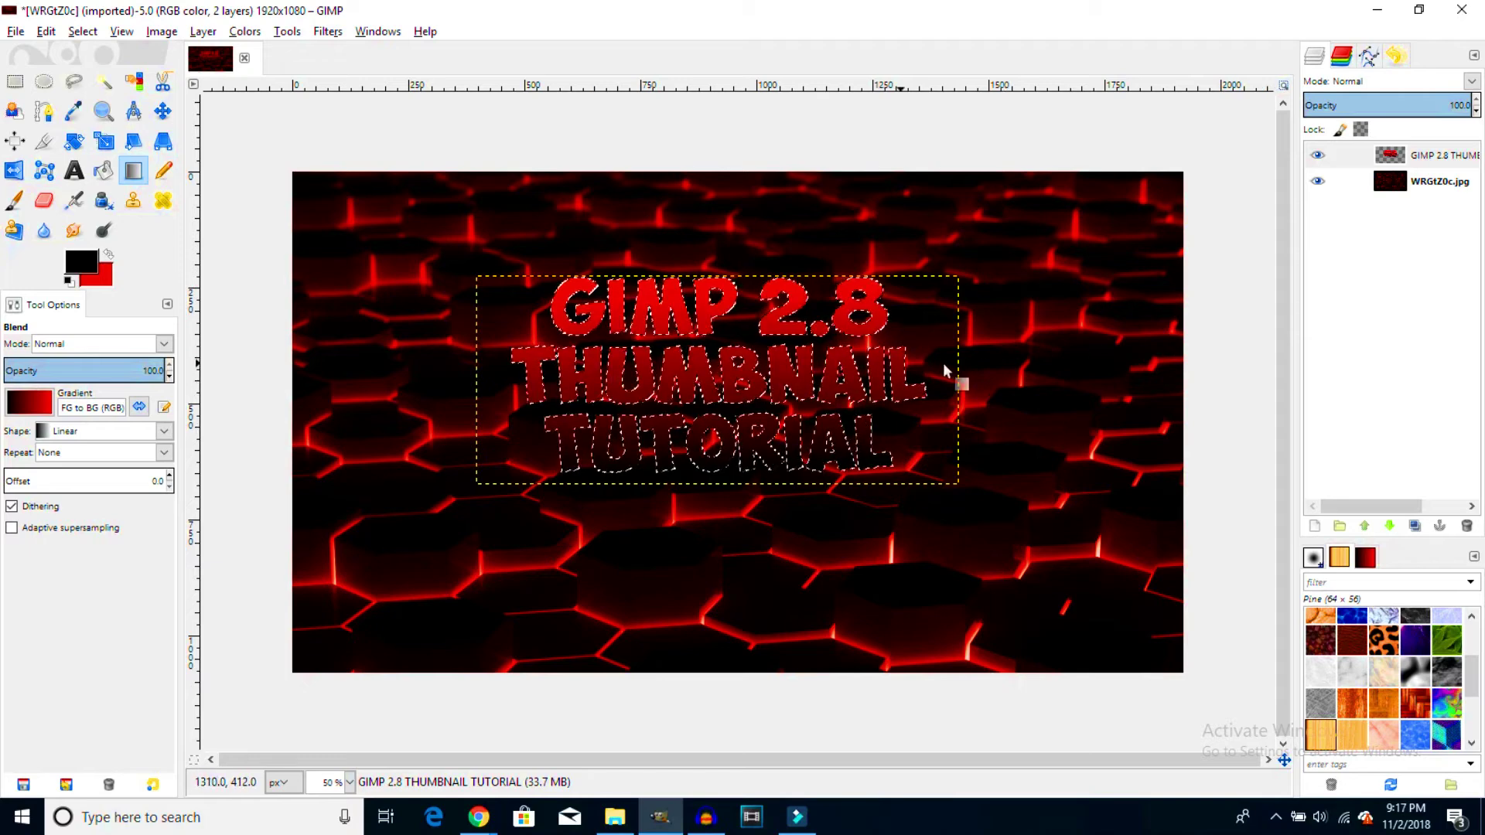
# Grow the selection around the title letters by 10 px.
pyautogui.click(72, 35)
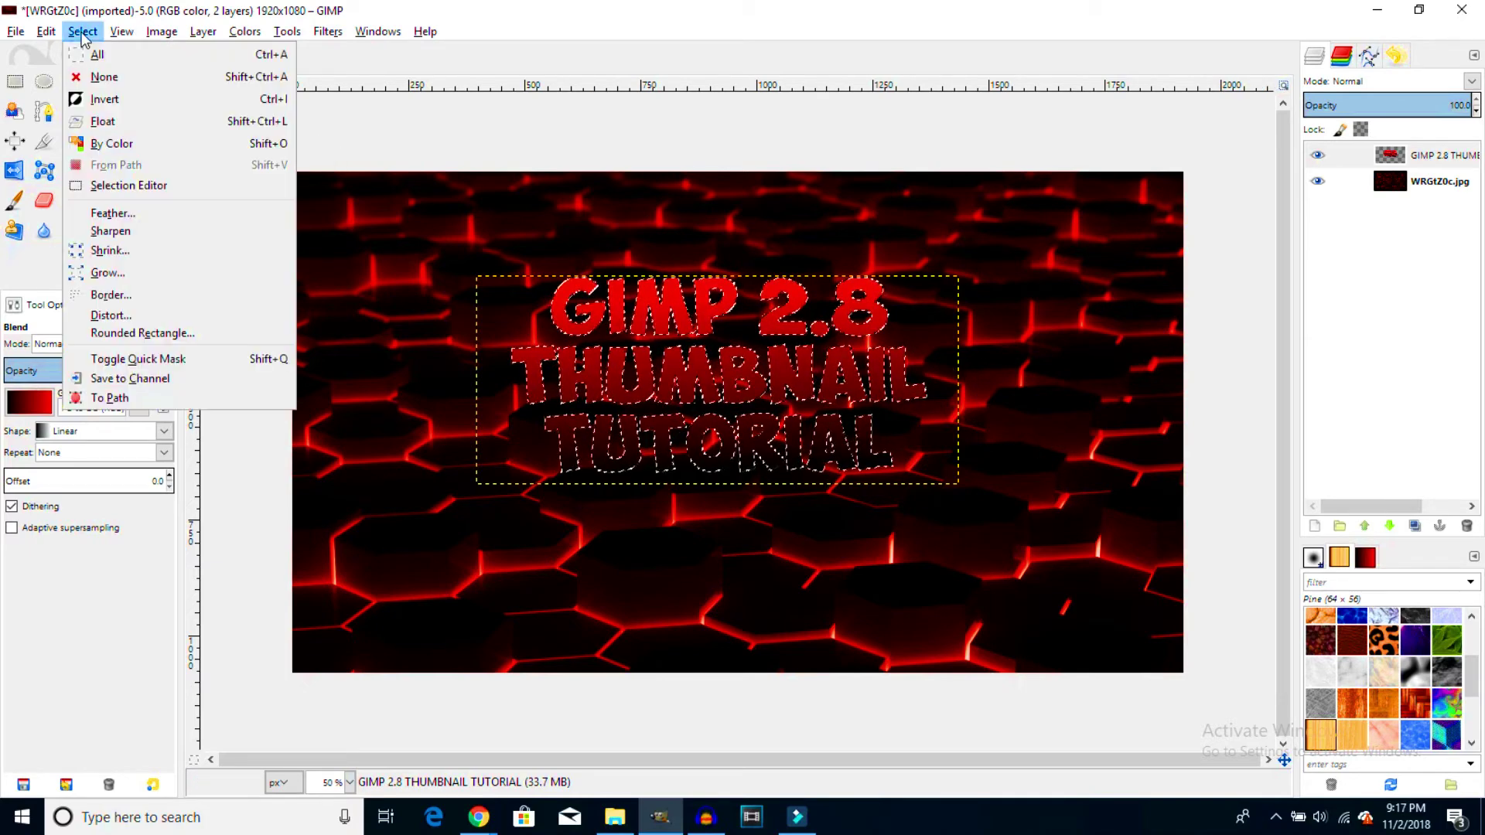
pyautogui.click(108, 273)
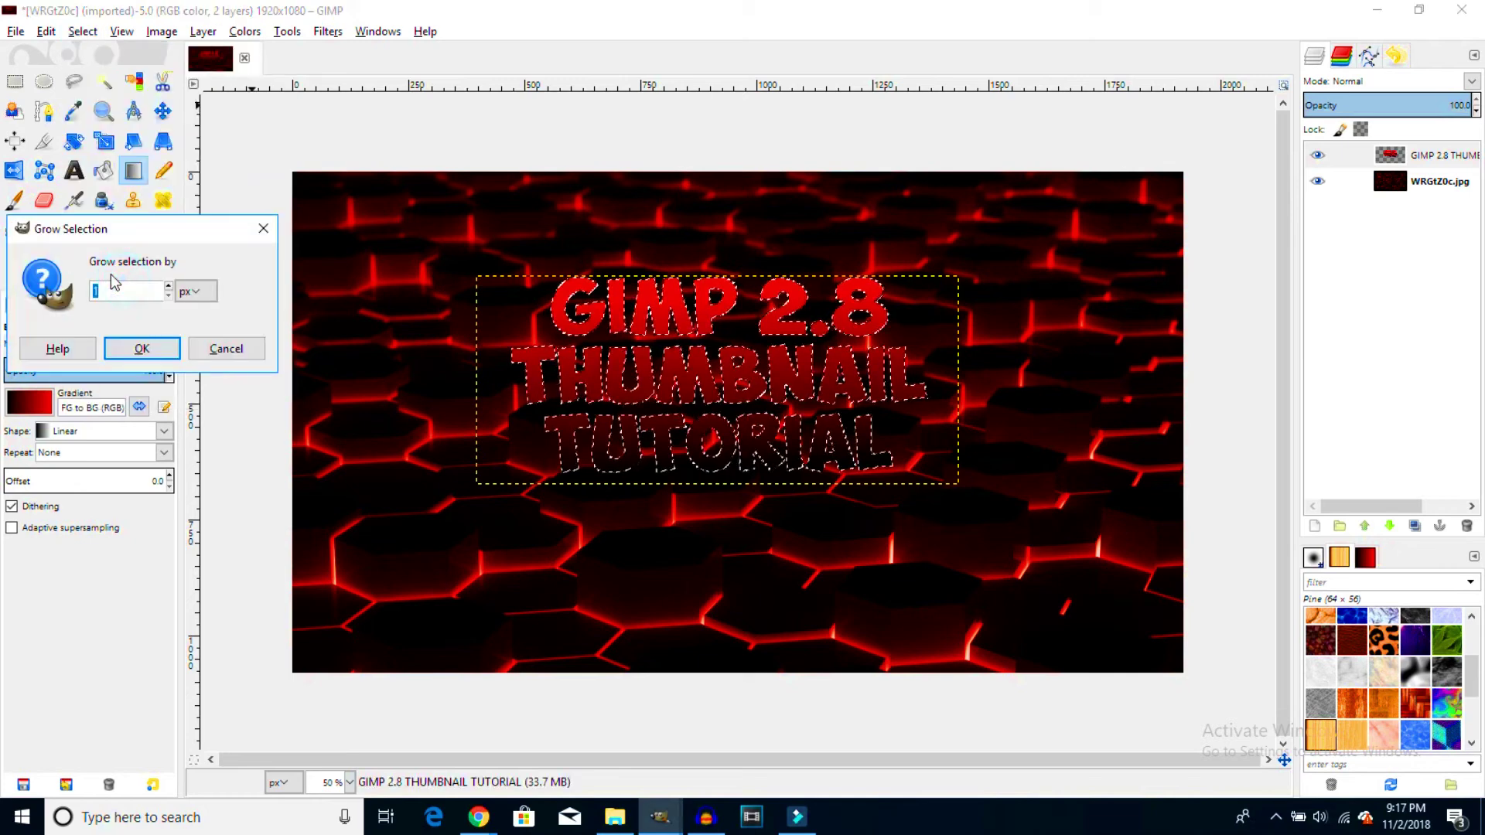
pyautogui.click(168, 287)
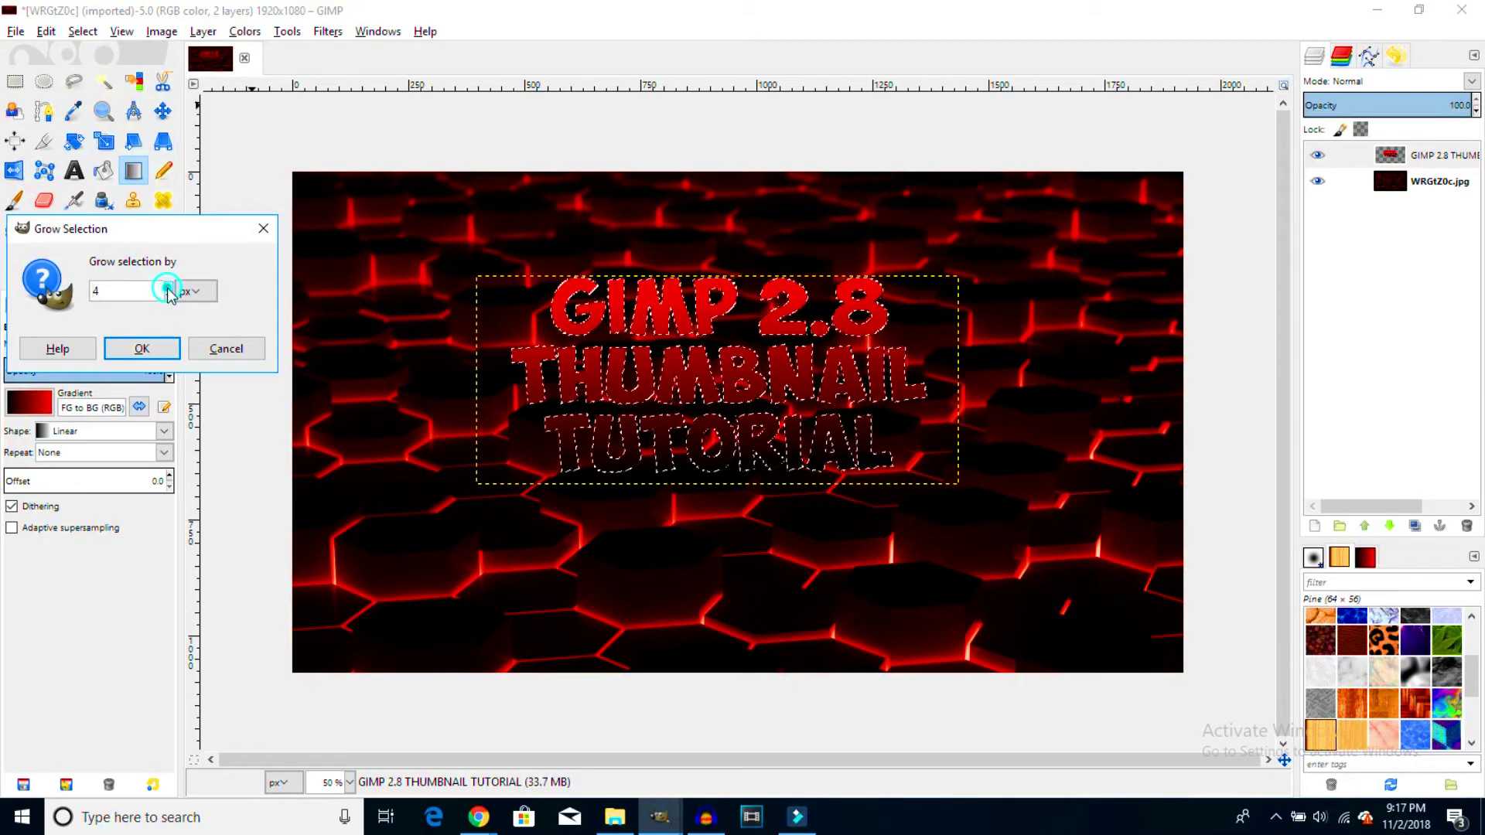
pyautogui.click(169, 287)
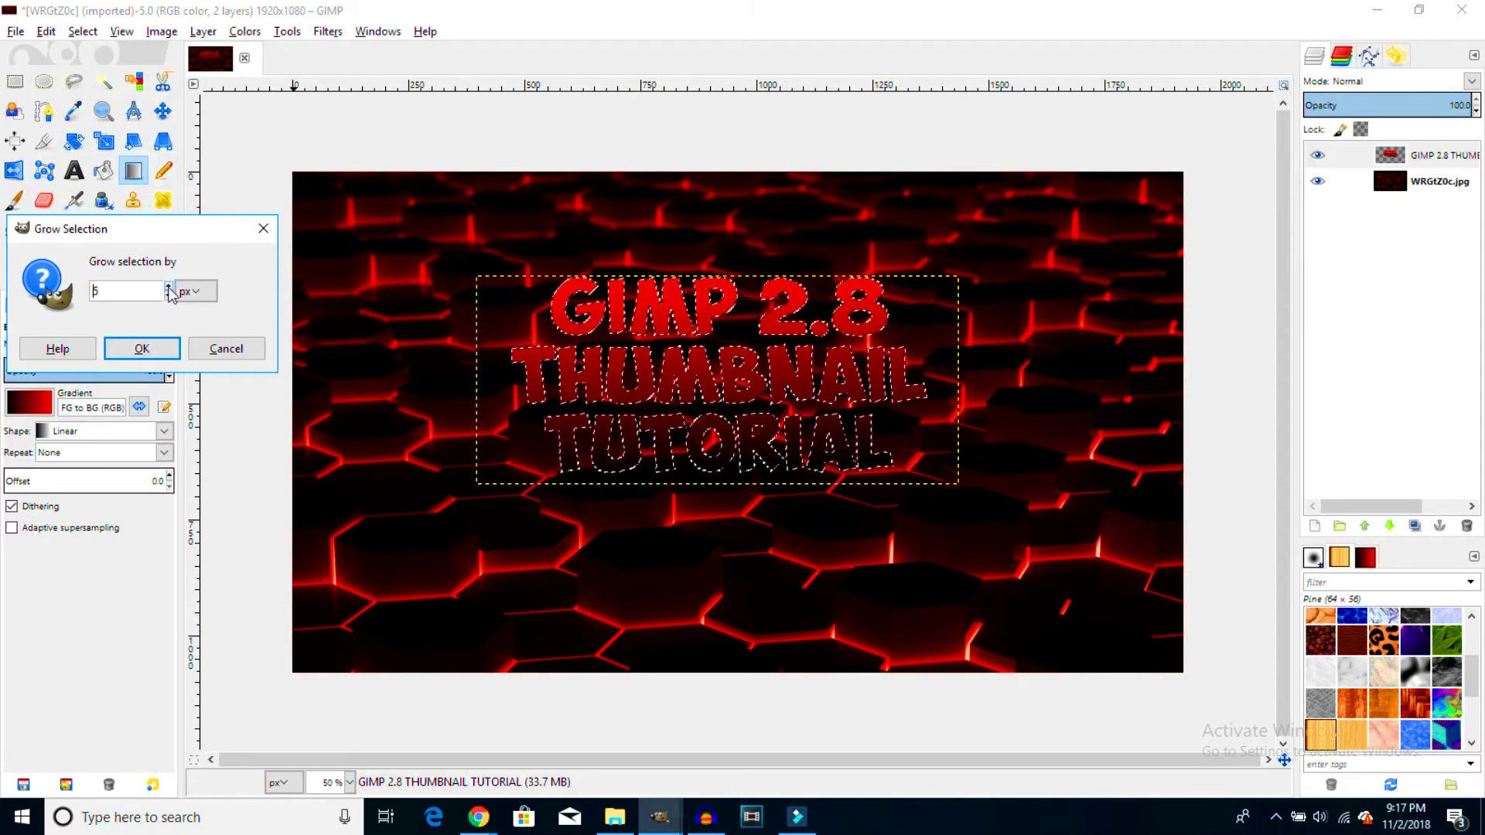
pyautogui.click(168, 287)
pyautogui.click(169, 287)
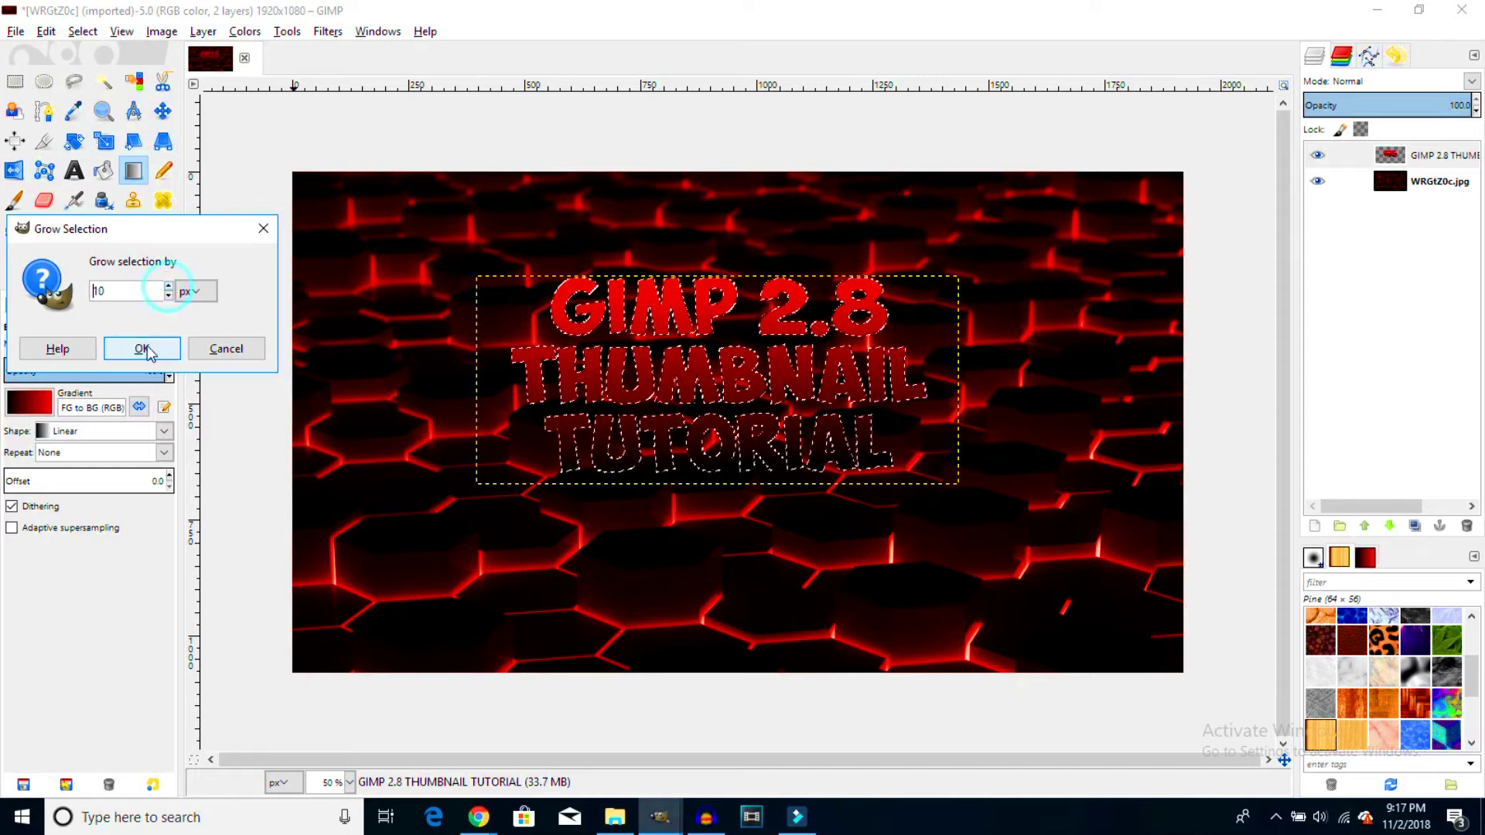
pyautogui.click(142, 349)
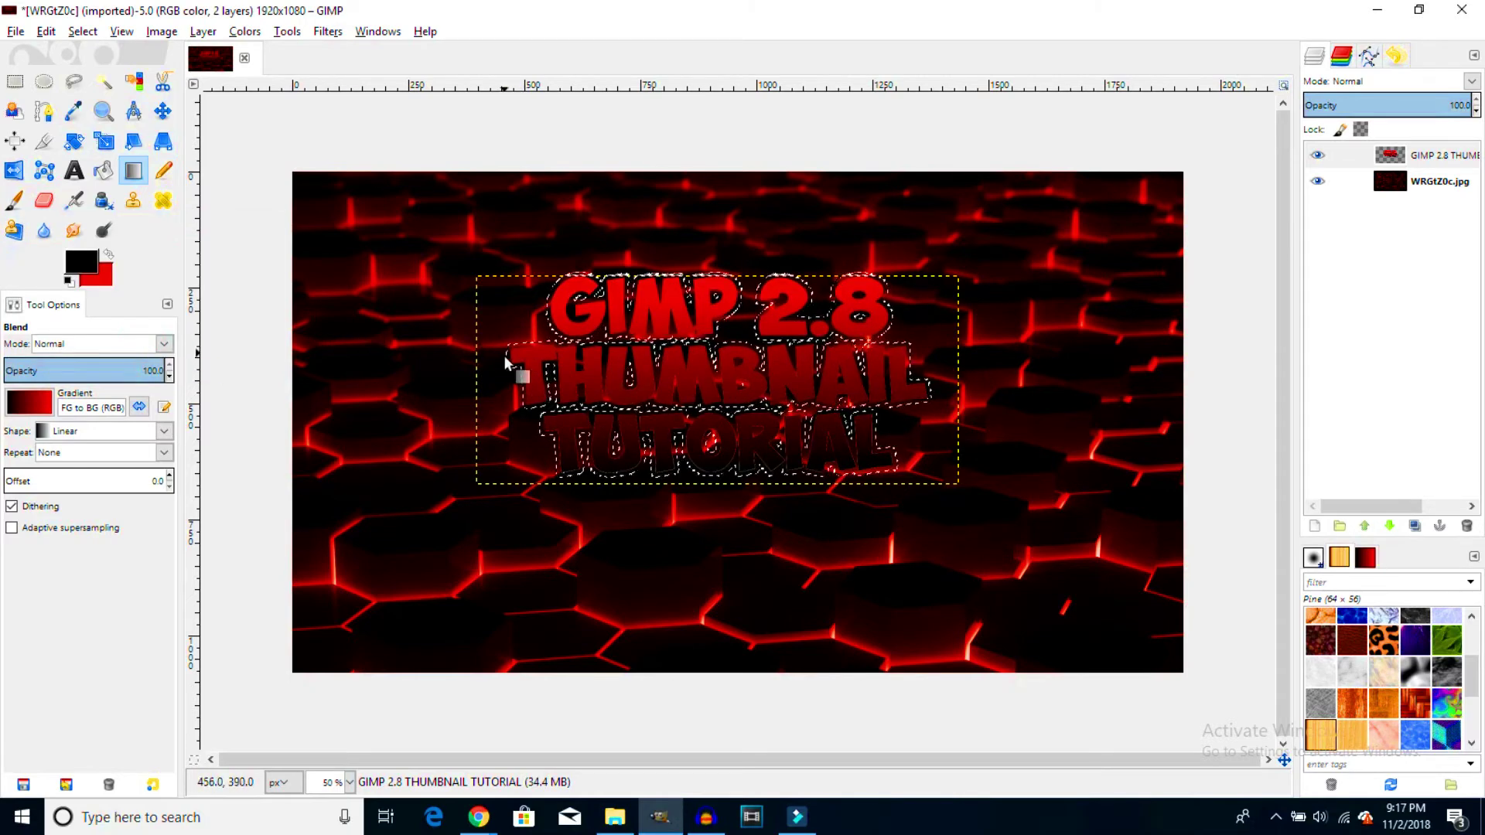
# Set the foreground colour to white.
pyautogui.click(92, 270)
pyautogui.moveTo(513, 263); pyautogui.dragTo(534, 339)
pyautogui.click(617, 416)
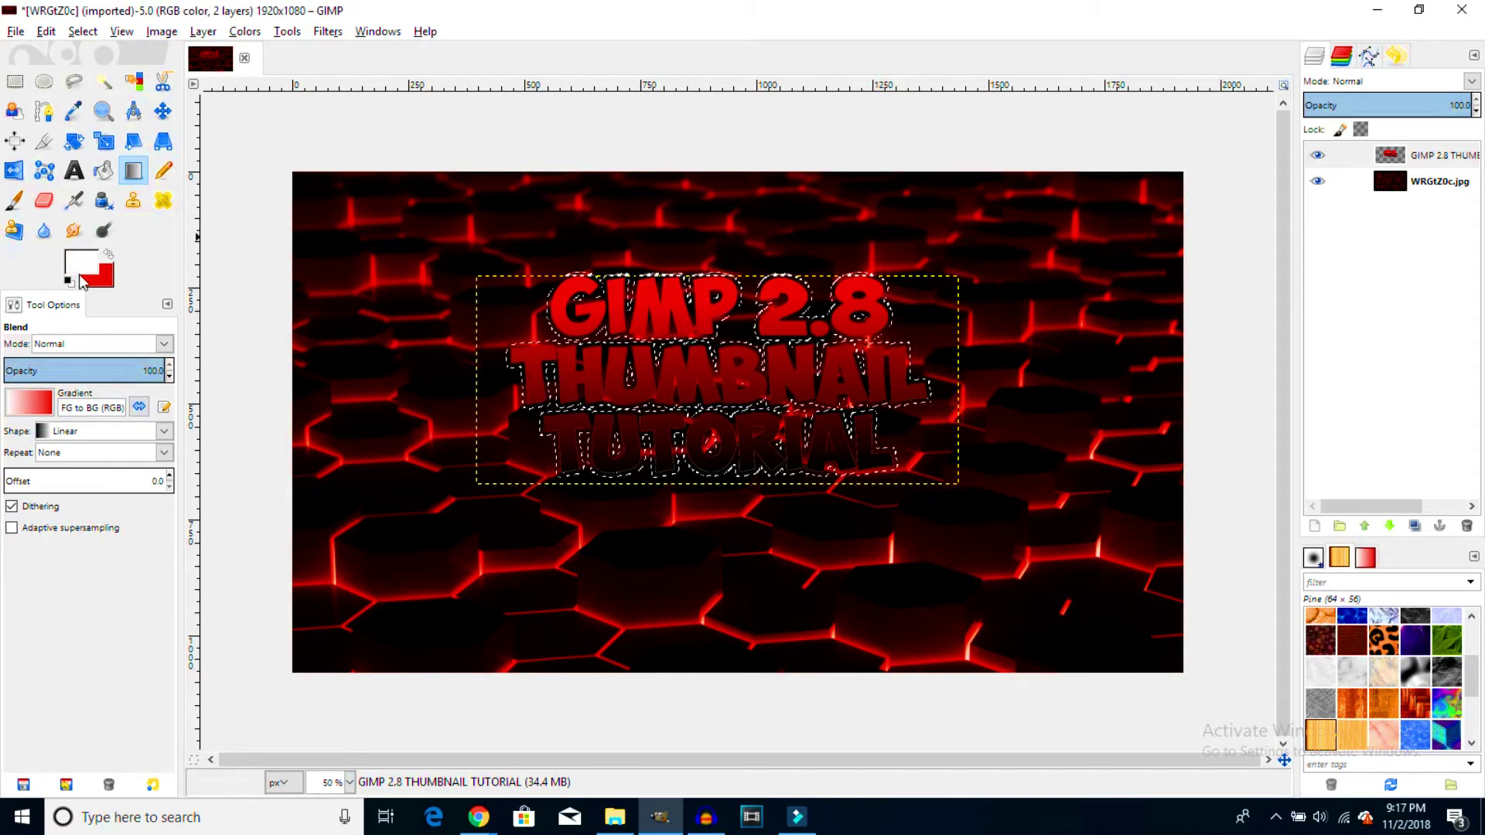
# Swap the foreground and background colours back and forth.
pyautogui.click(109, 253)
pyautogui.click(108, 254)
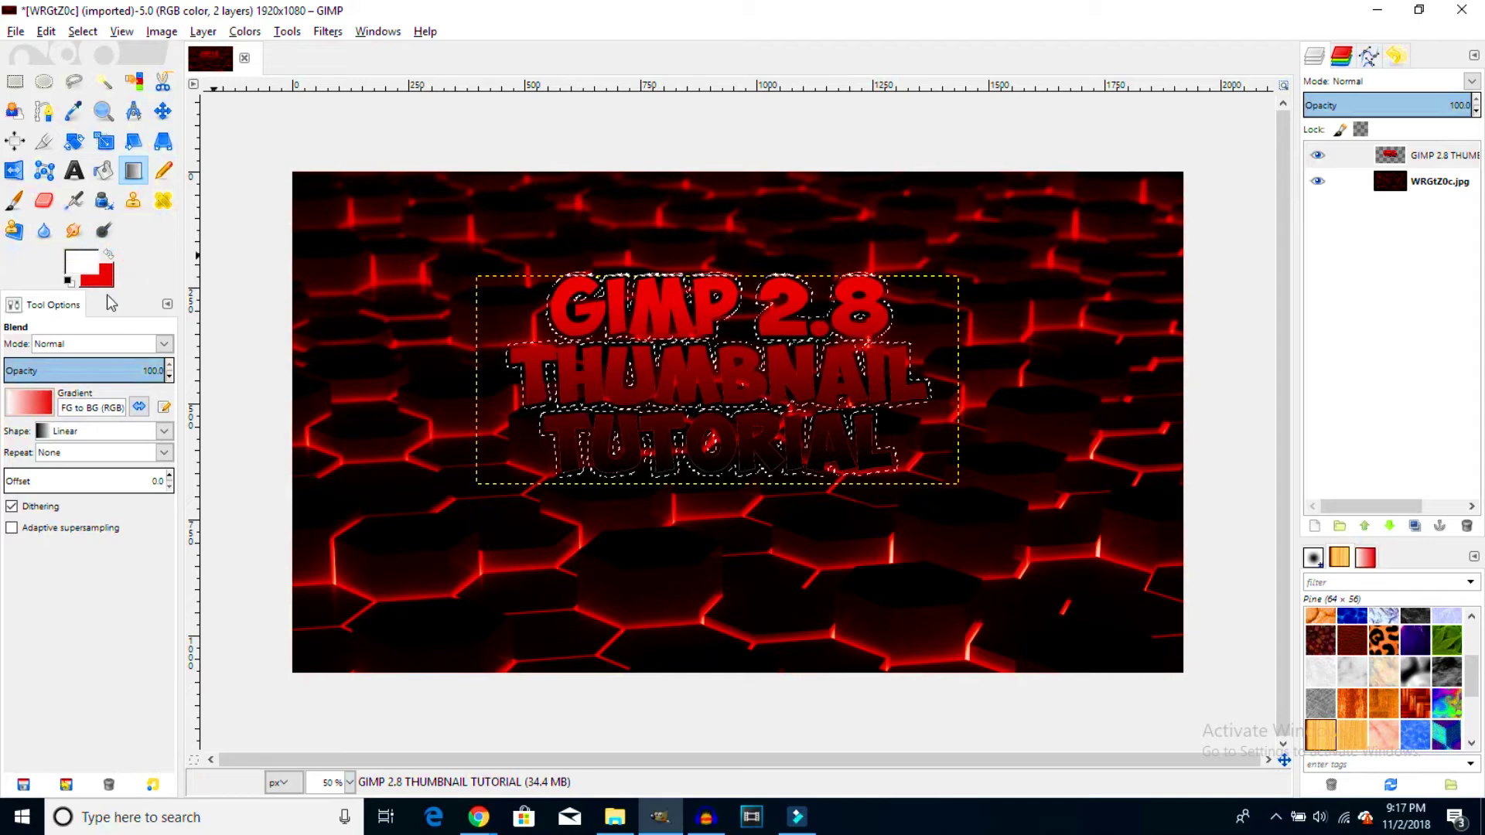
pyautogui.click(109, 256)
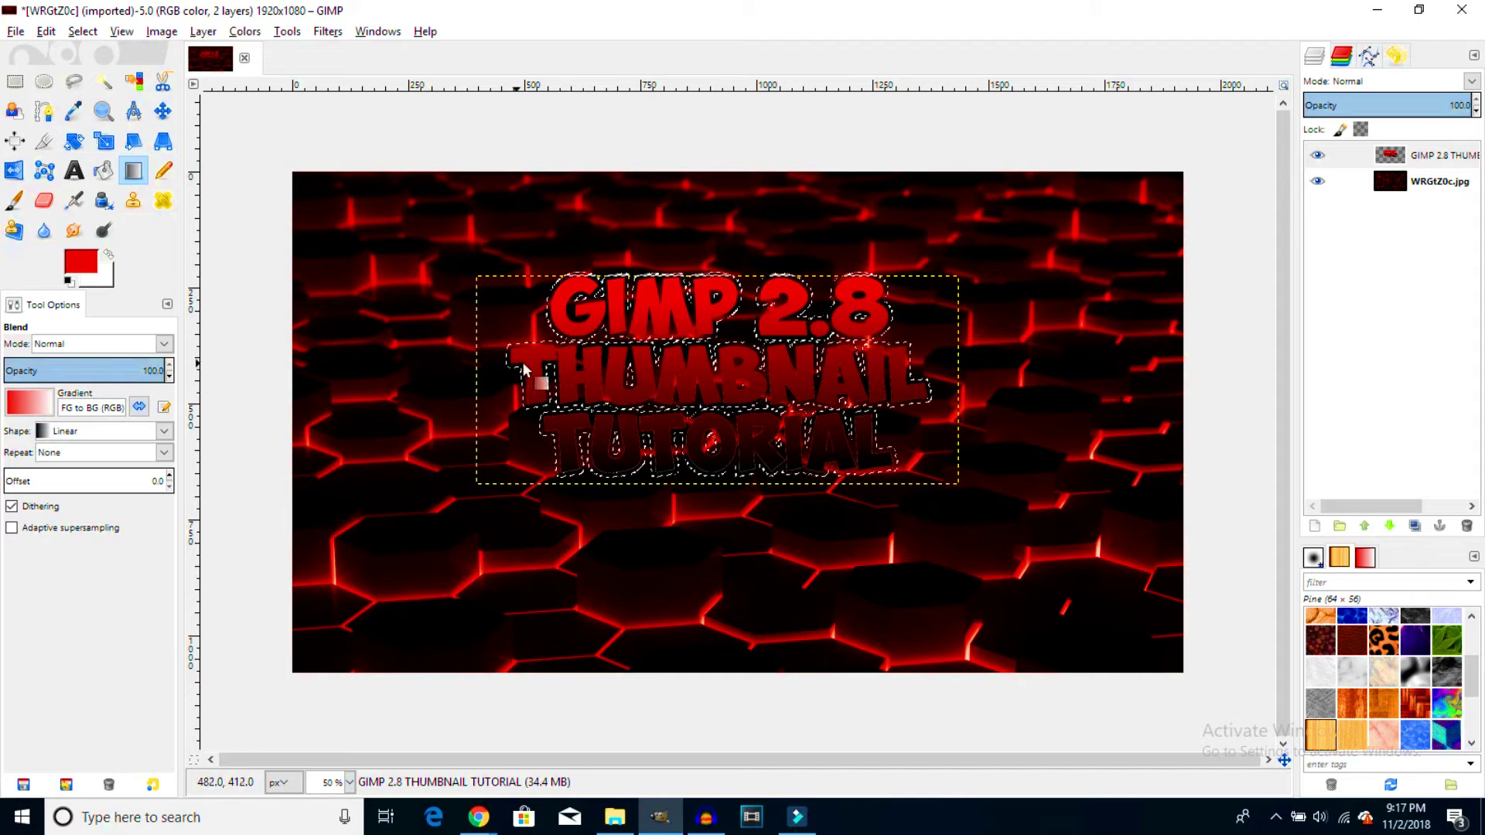
pyautogui.click(109, 256)
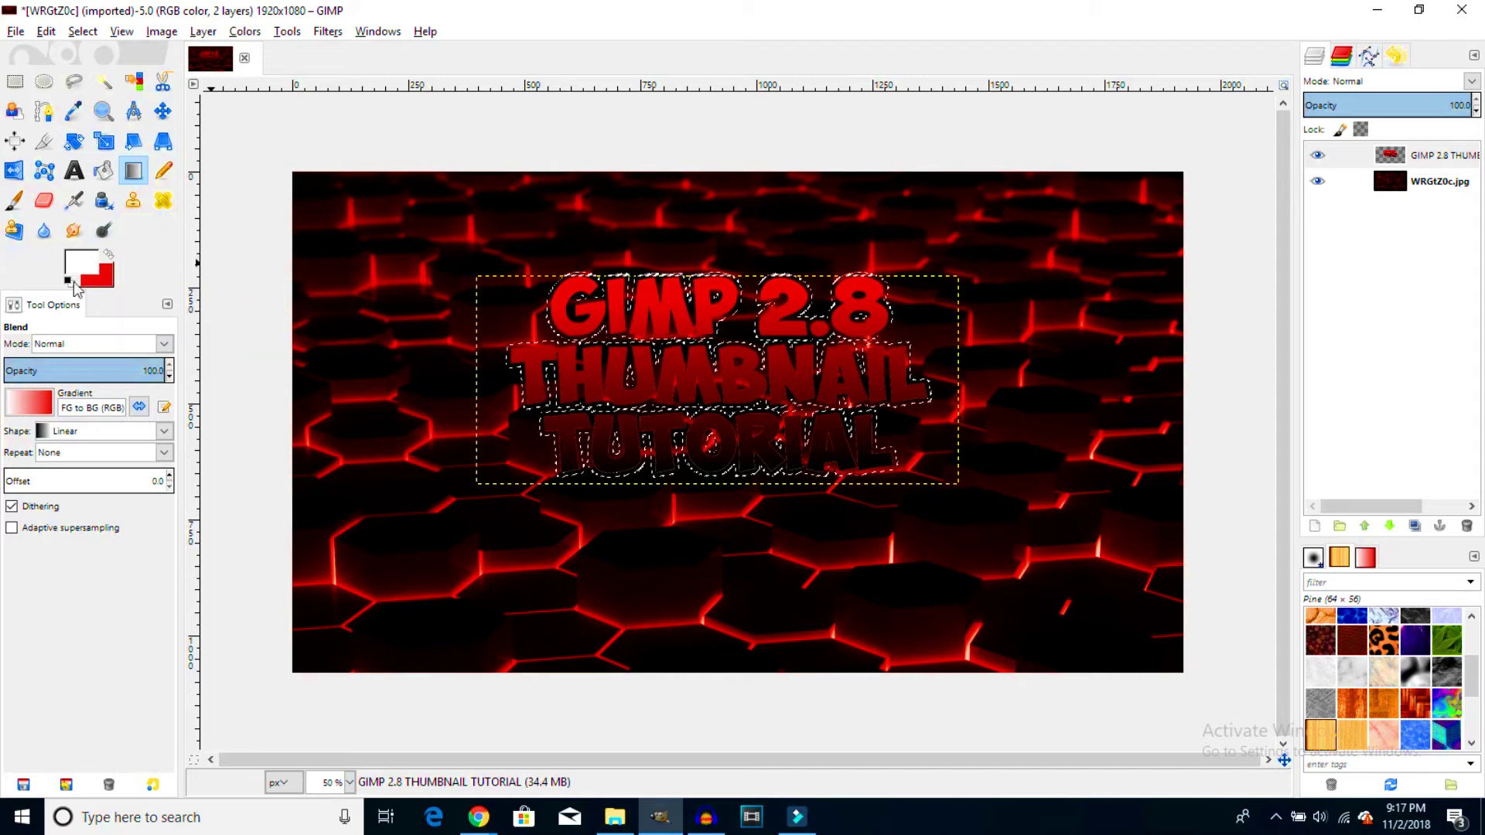
# Bucket-fill the grown selection around the title letters with the white foreground colour to form an outline.
pyautogui.click(103, 173)
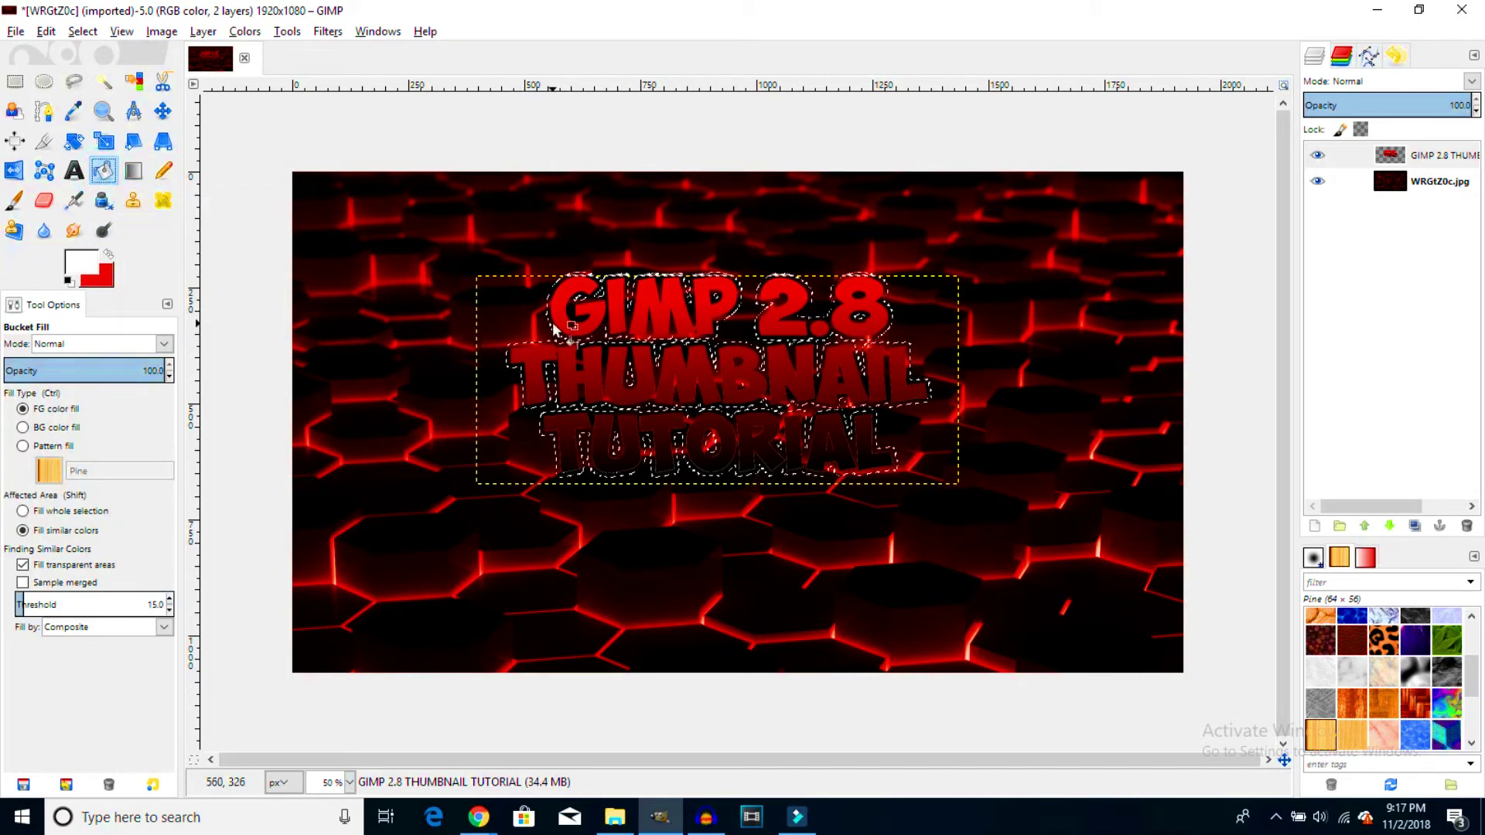
pyautogui.scroll(2, 552, 317)
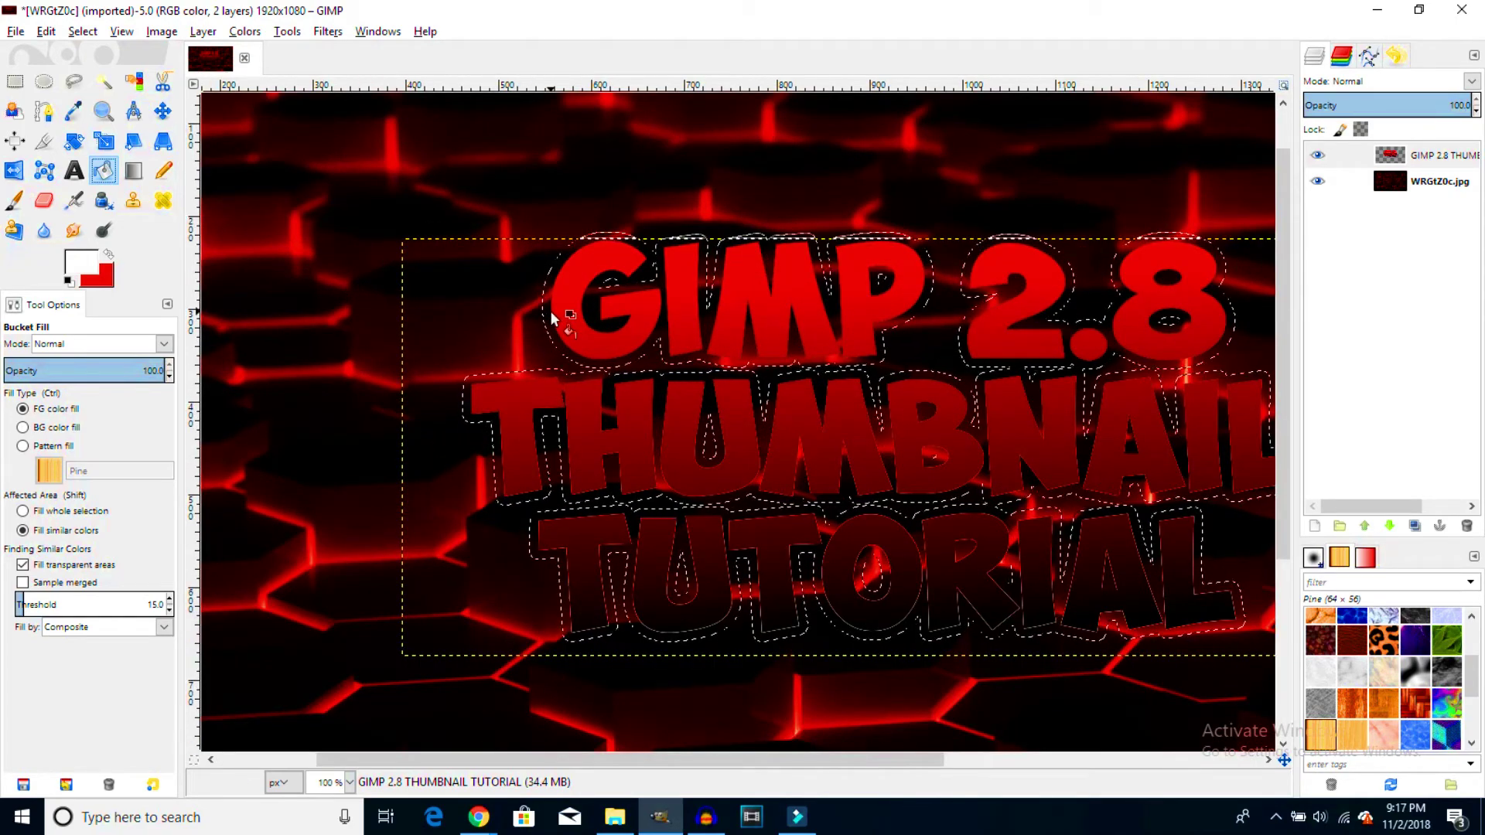
pyautogui.scroll(5, 552, 313)
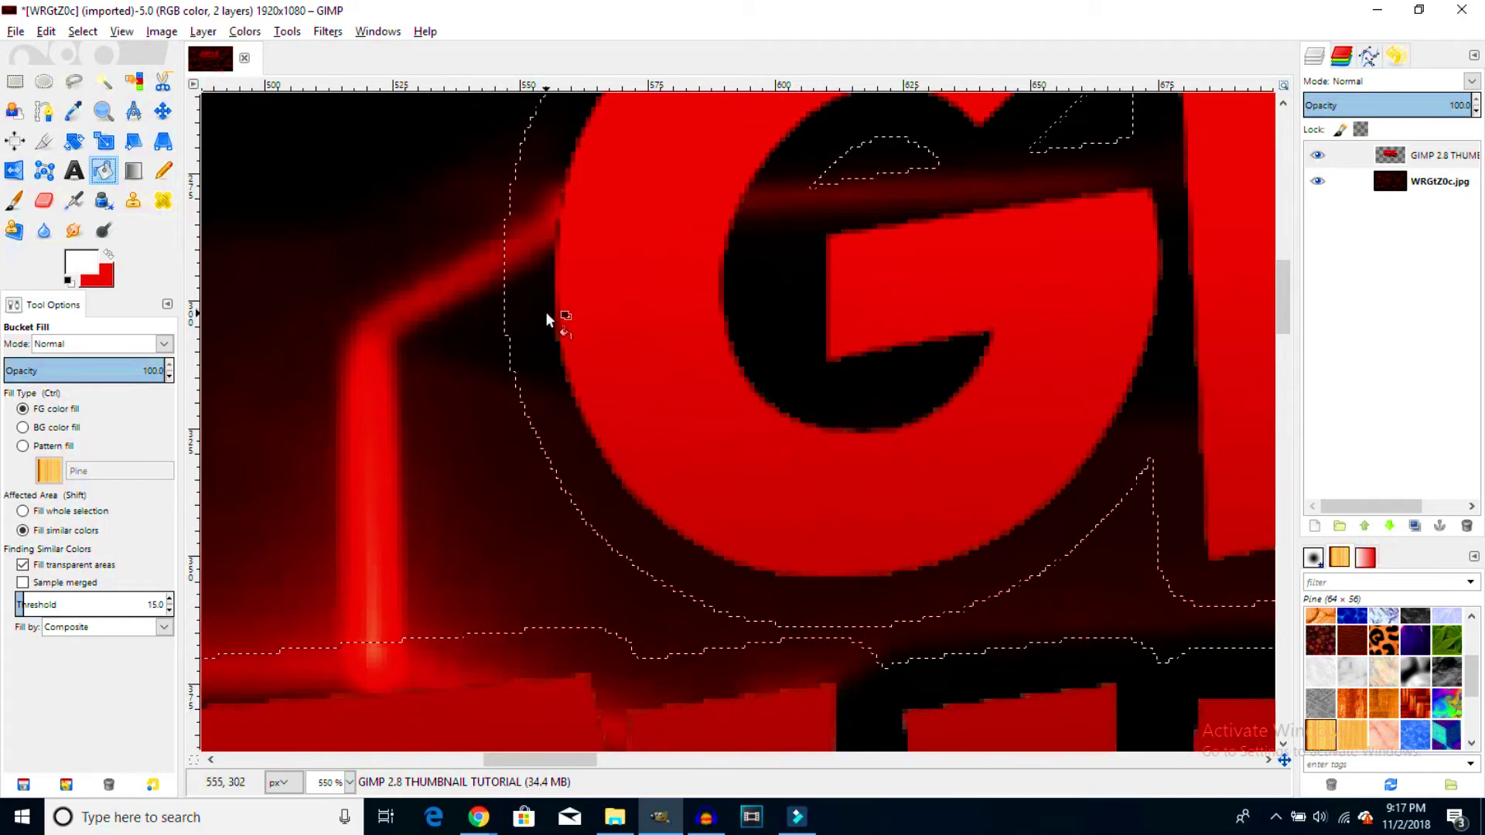
pyautogui.click(534, 315)
pyautogui.scroll(-6, 534, 318)
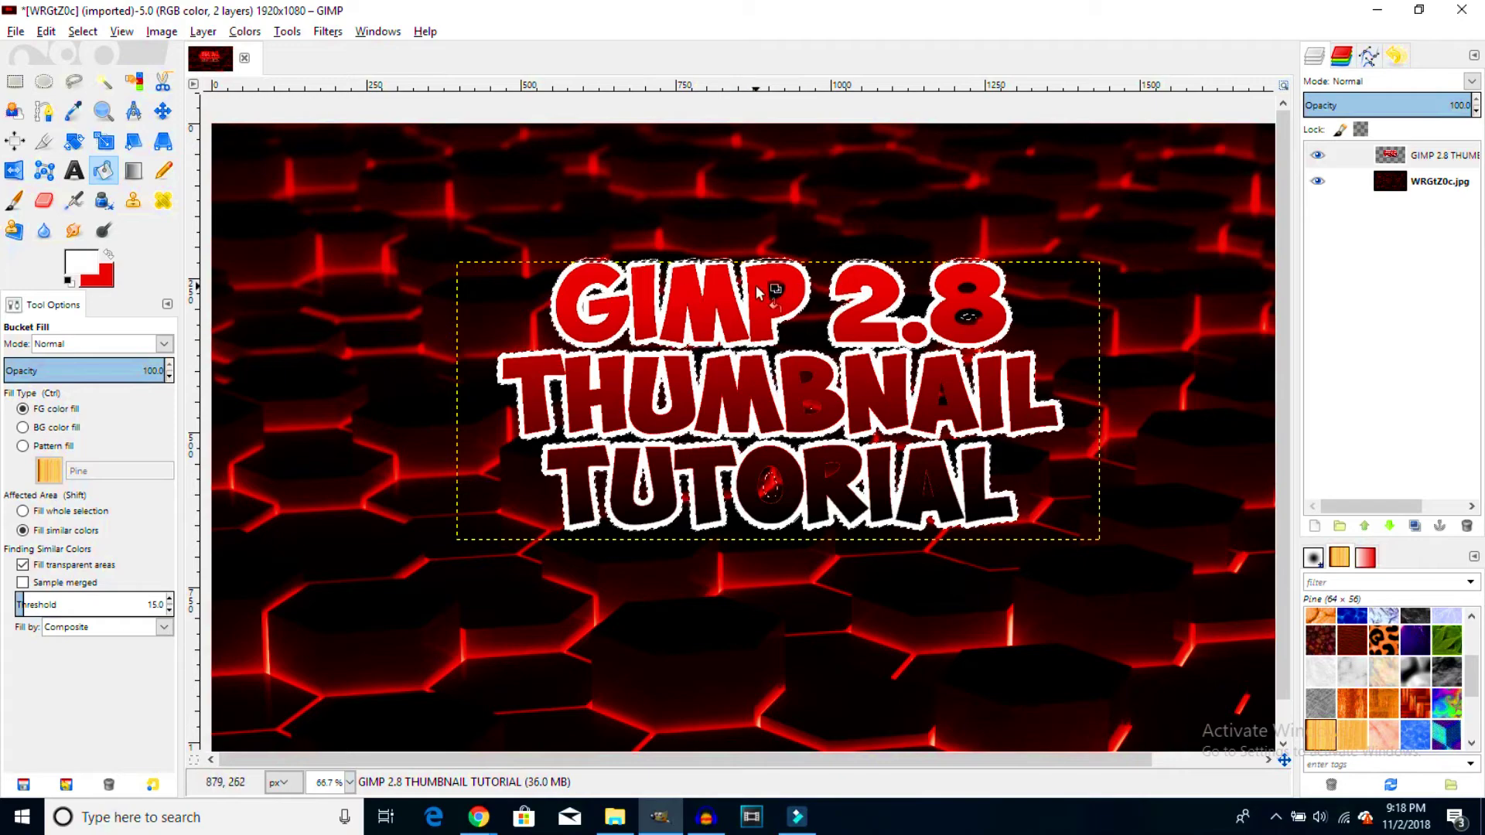
pyautogui.scroll(3, 784, 298)
pyautogui.scroll(-3, 783, 296)
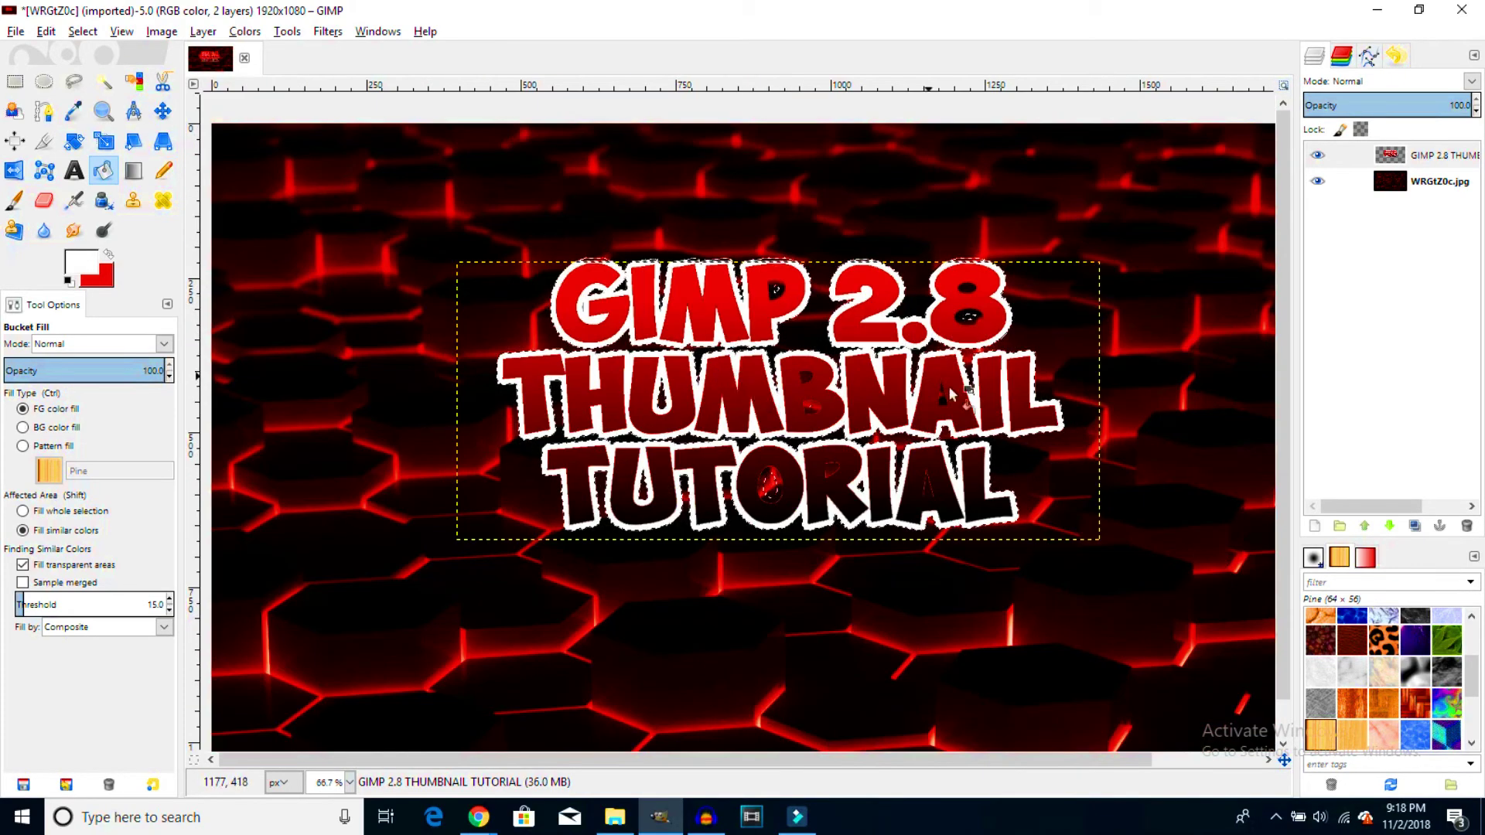
# Fill the enclosed gaps inside title letters such as the P, B, 8 and A with white.
pyautogui.scroll(3, 804, 328)
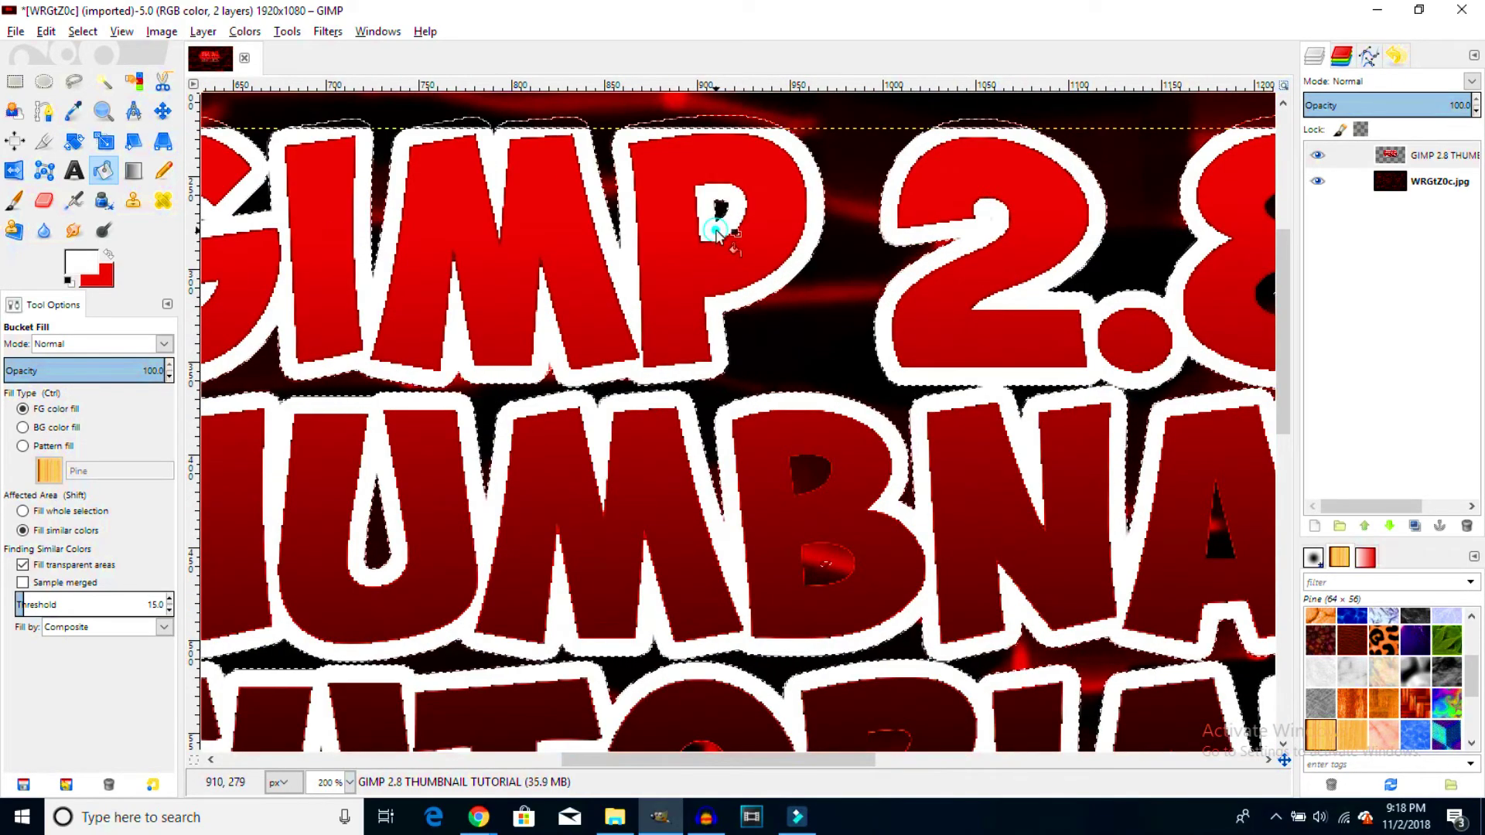
pyautogui.scroll(-5, 765, 274)
pyautogui.scroll(-1, 809, 266)
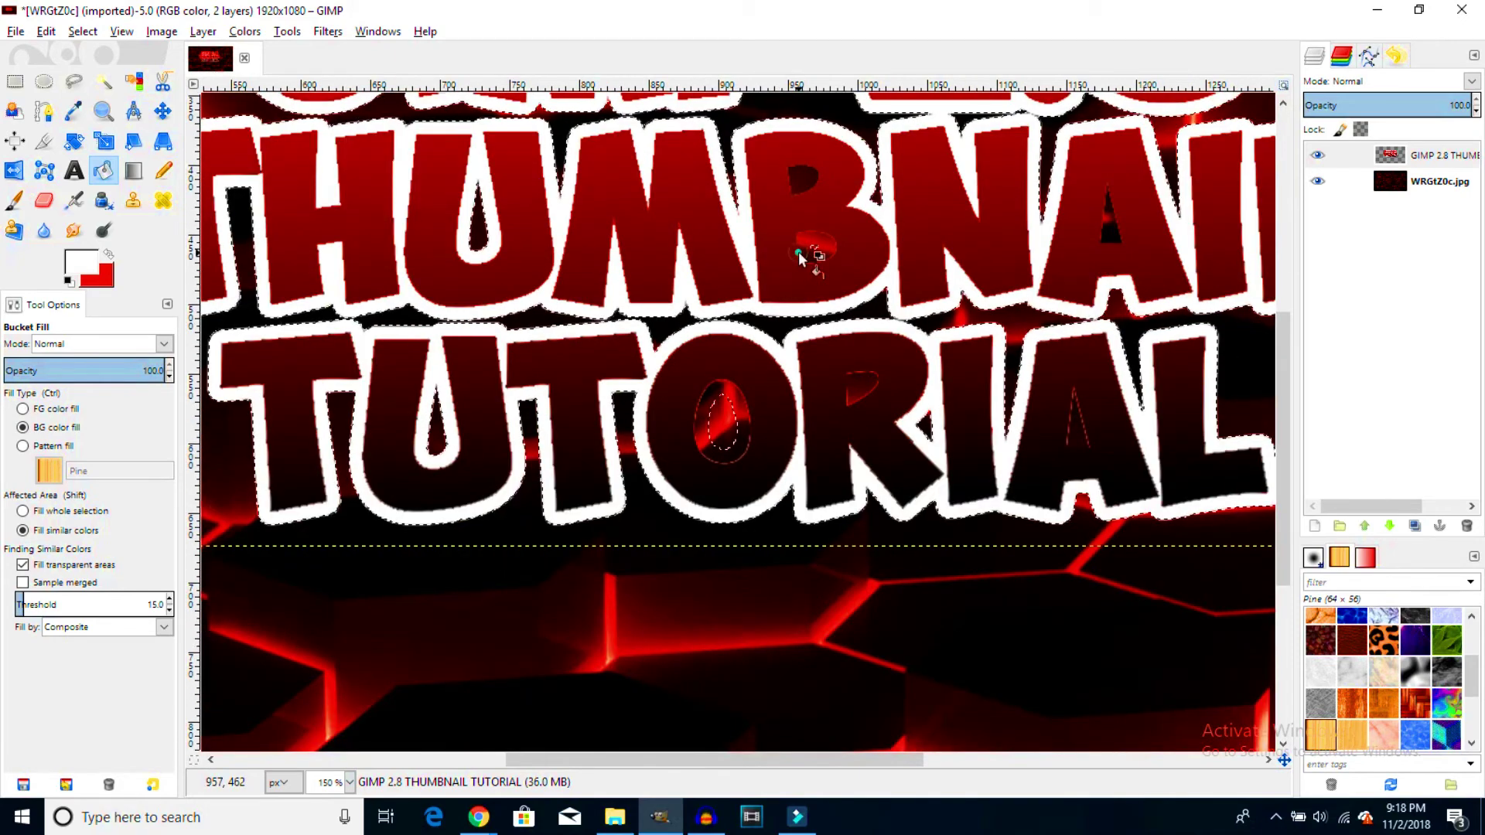
pyautogui.click(801, 252)
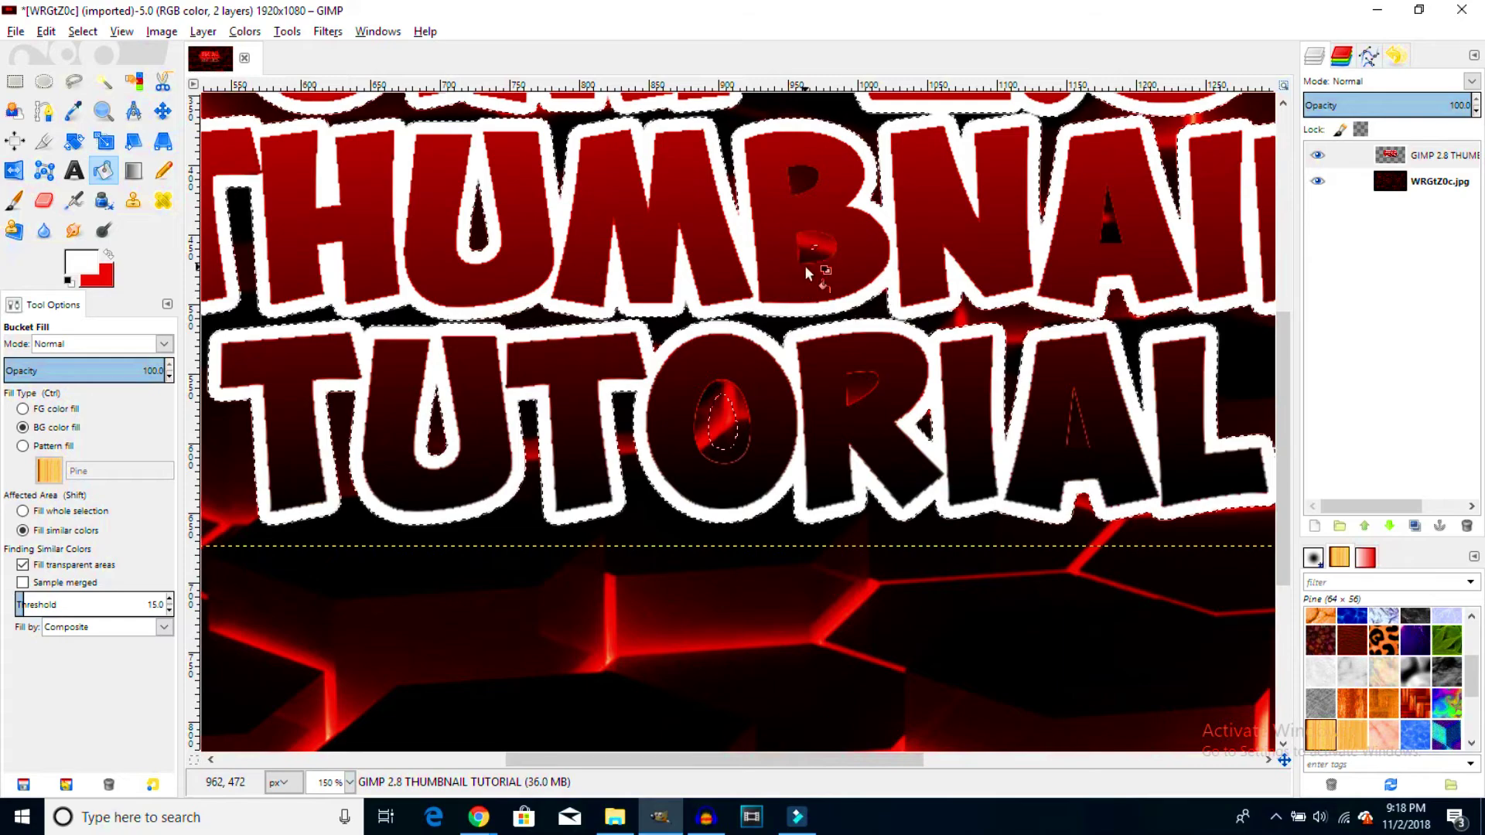
pyautogui.click(806, 247)
pyautogui.scroll(-2, 821, 266)
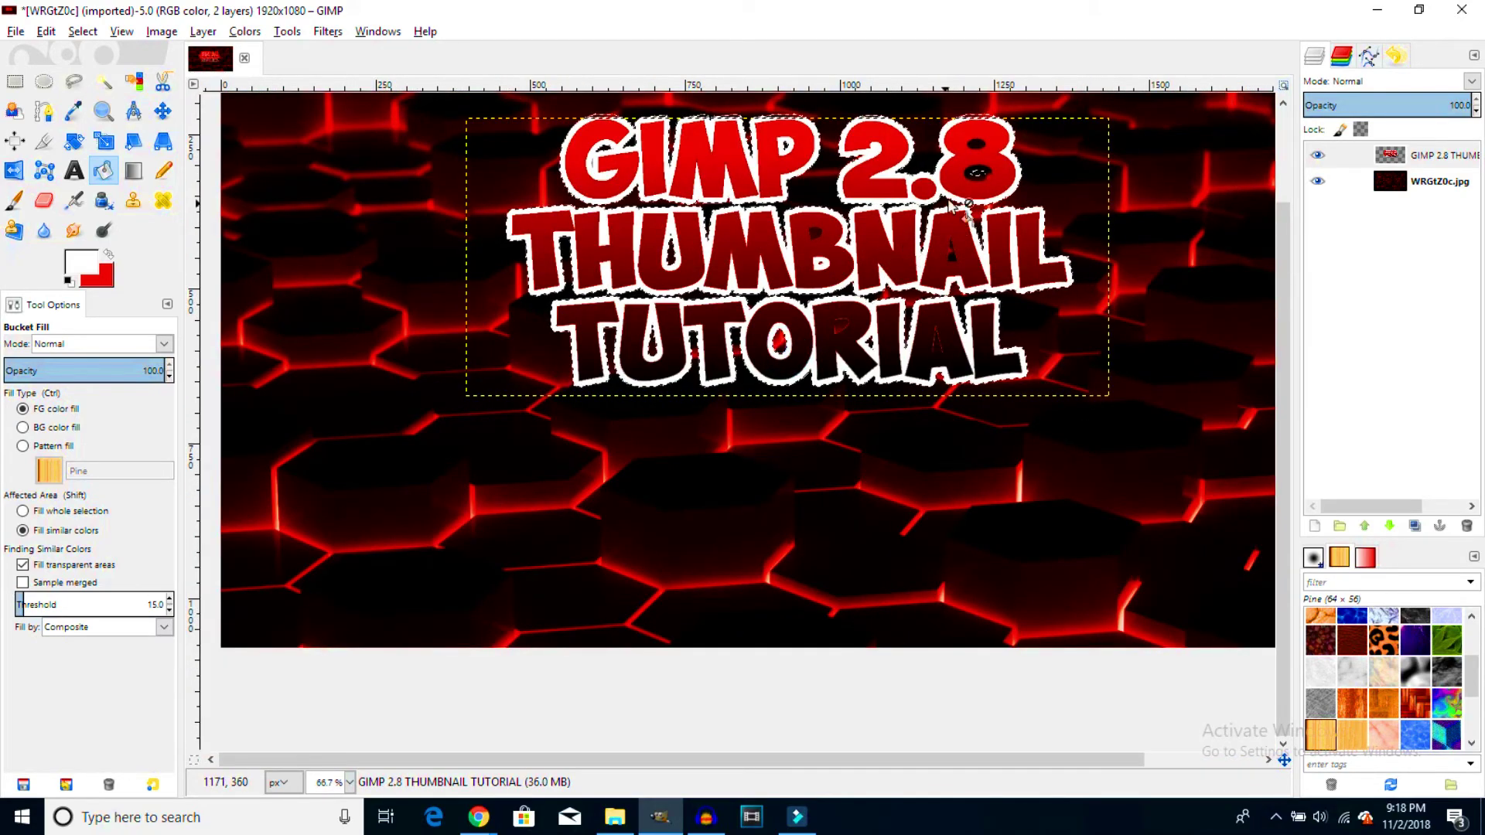
pyautogui.click(979, 149)
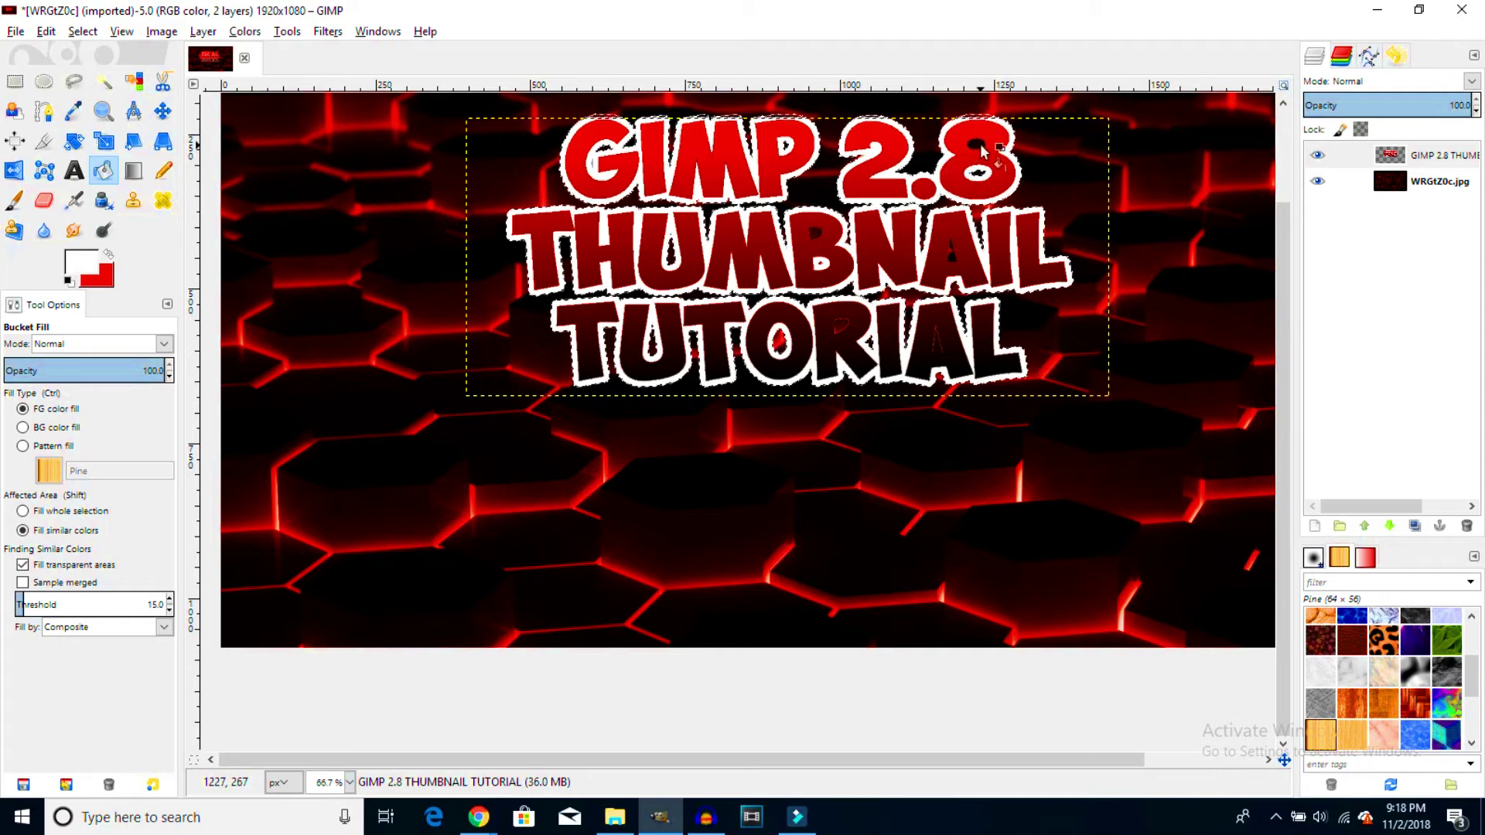
pyautogui.click(957, 244)
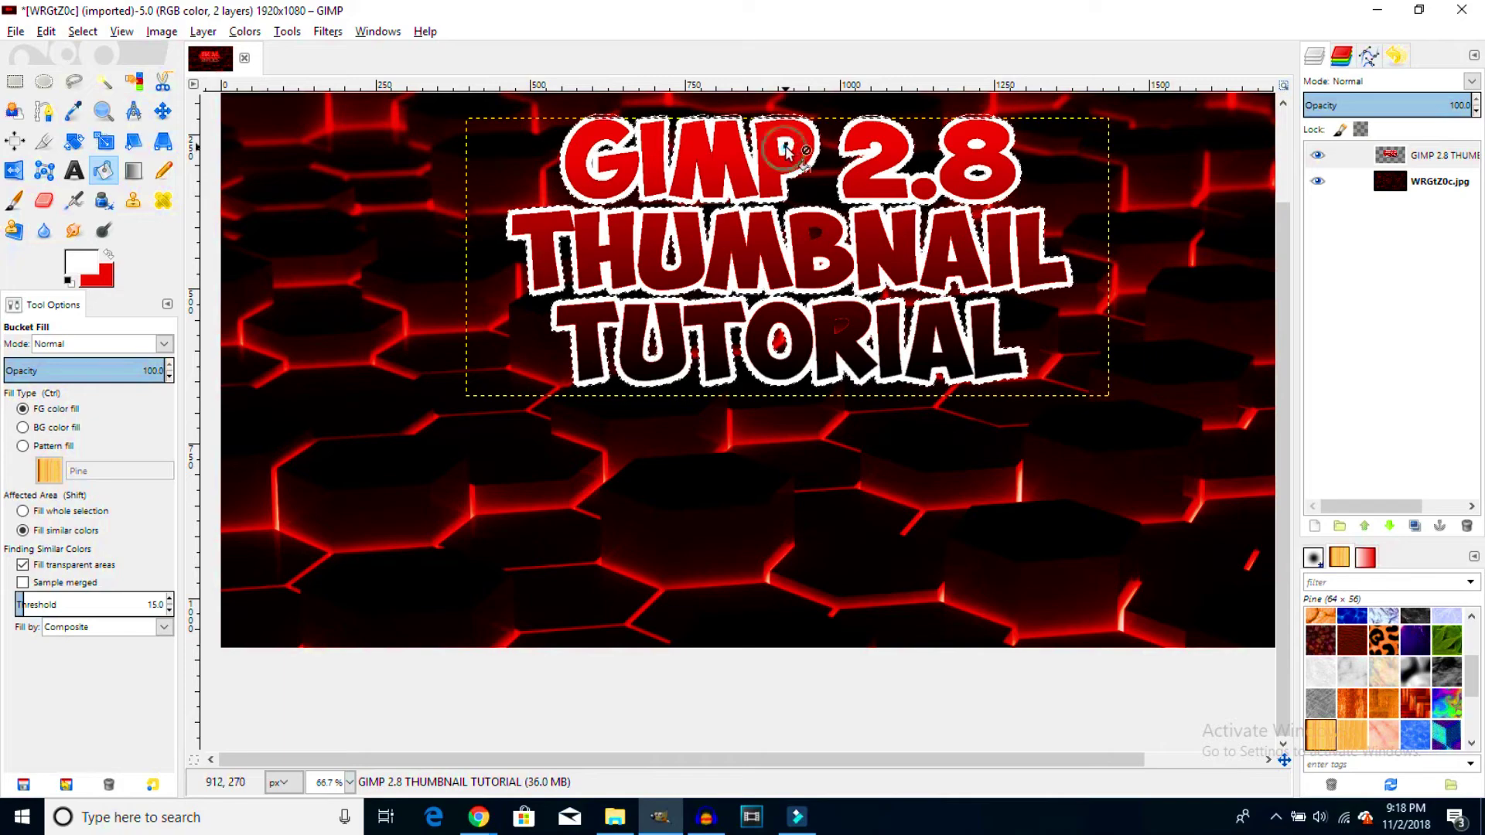
pyautogui.scroll(1, 939, 296)
pyautogui.scroll(-3, 936, 295)
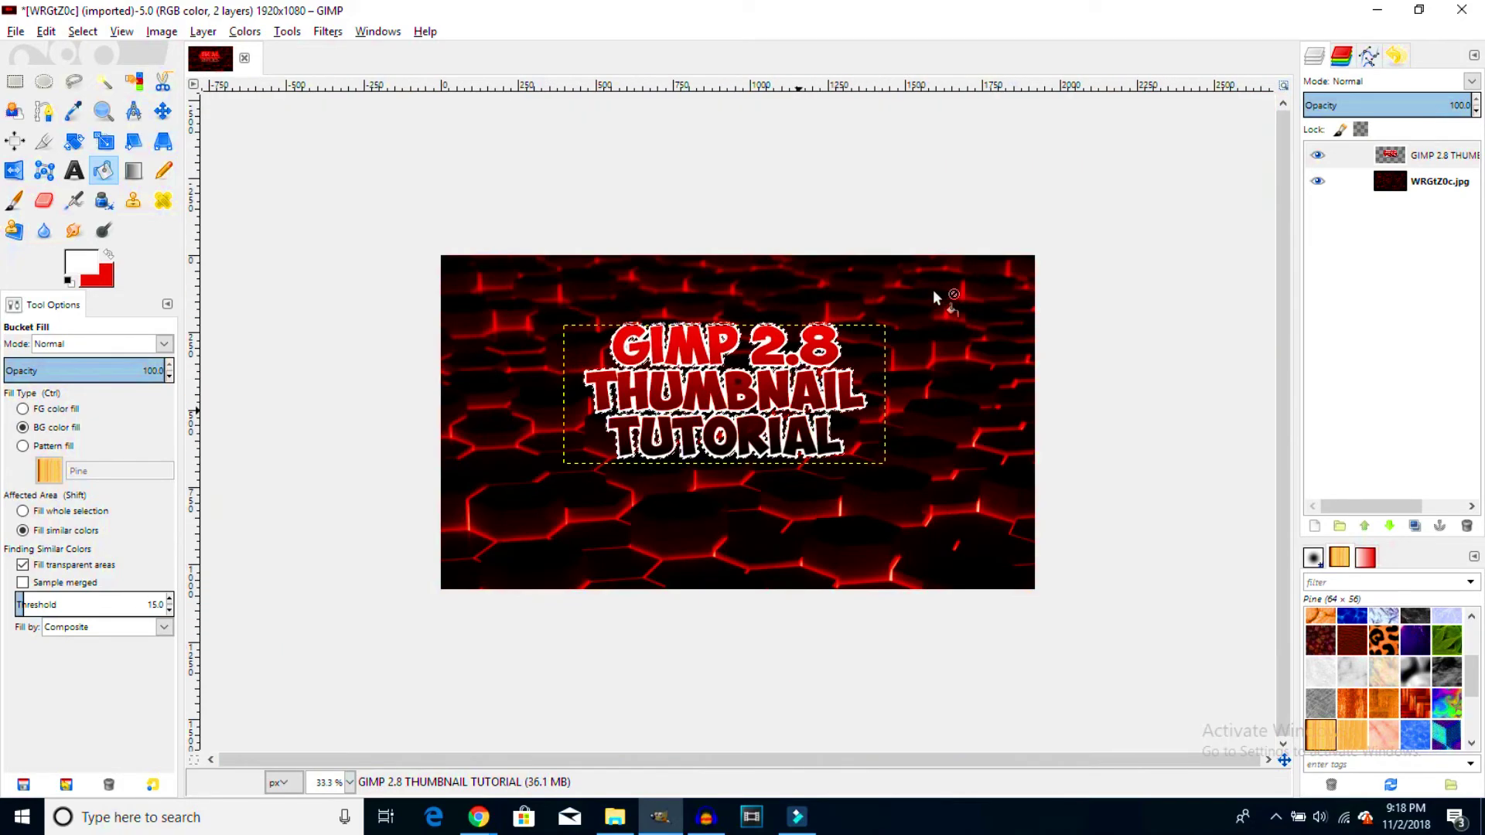
pyautogui.scroll(2, 933, 291)
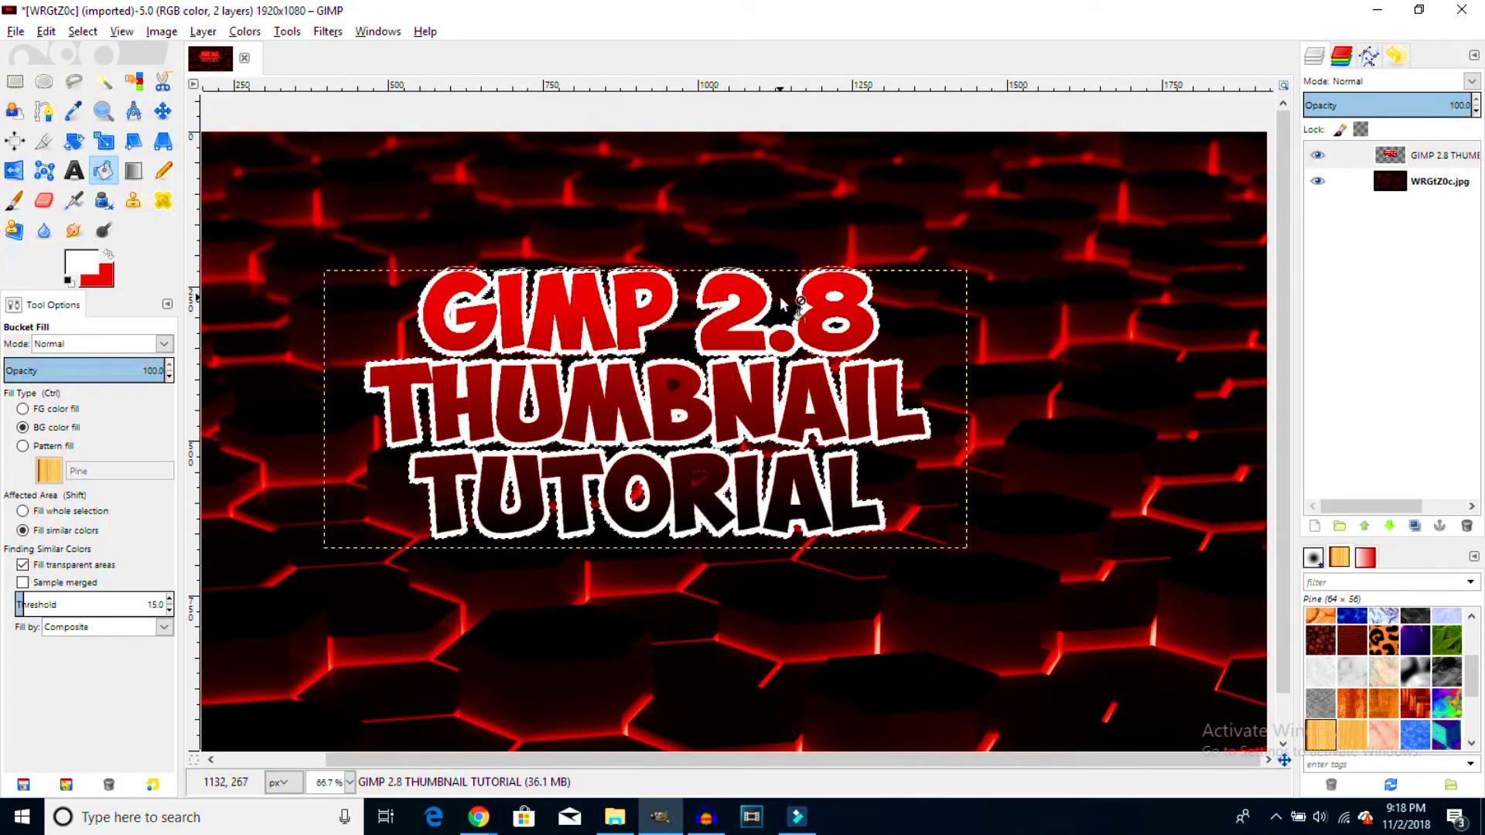
pyautogui.scroll(-1, 933, 291)
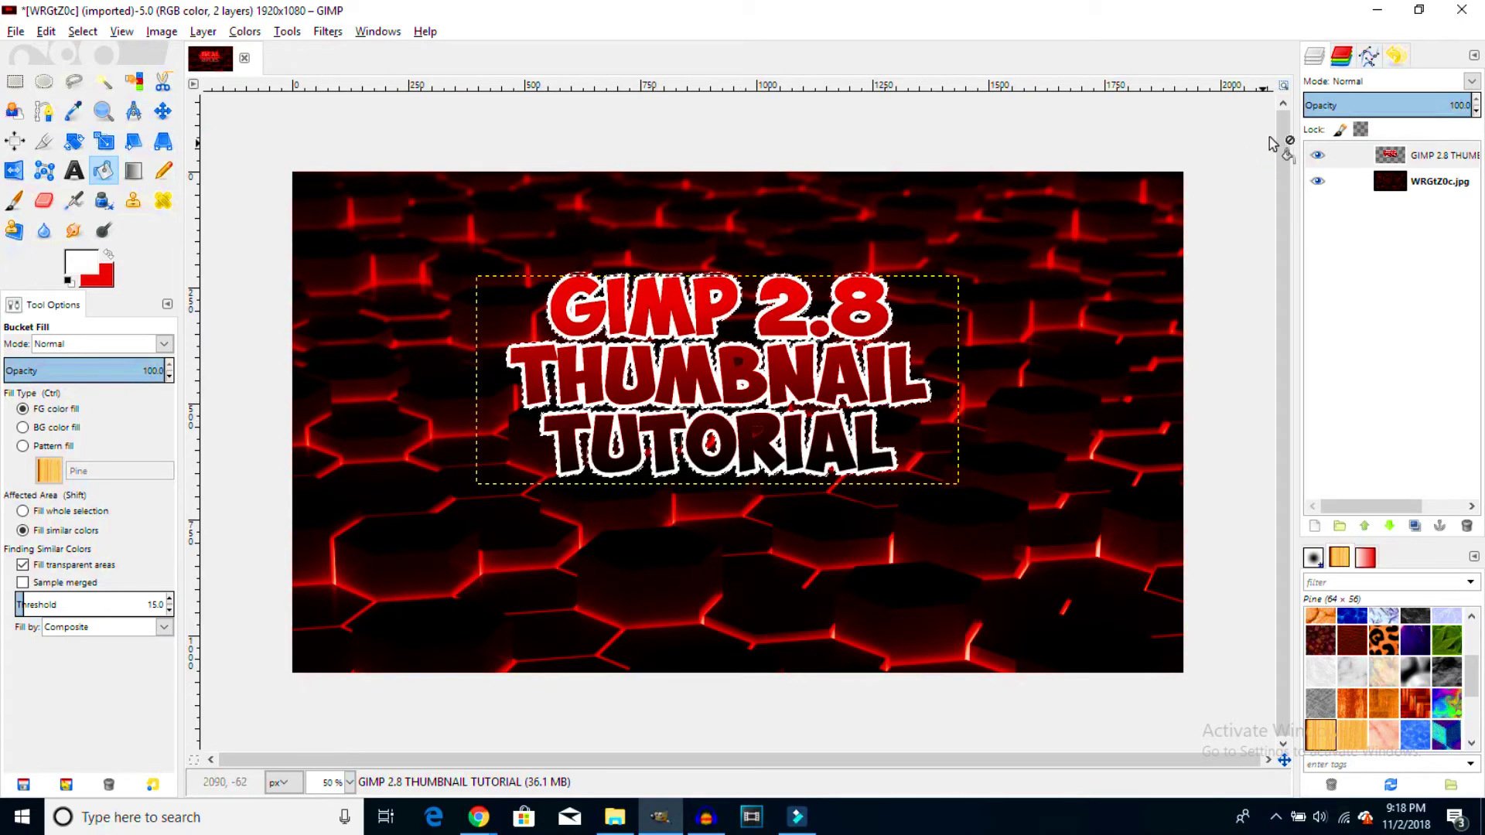
# Apply a Drop Shadow to the title layer with X and Y offsets of 8, blur radius 36, opacity 100 and resizing not allowed.
pyautogui.click(1415, 155)
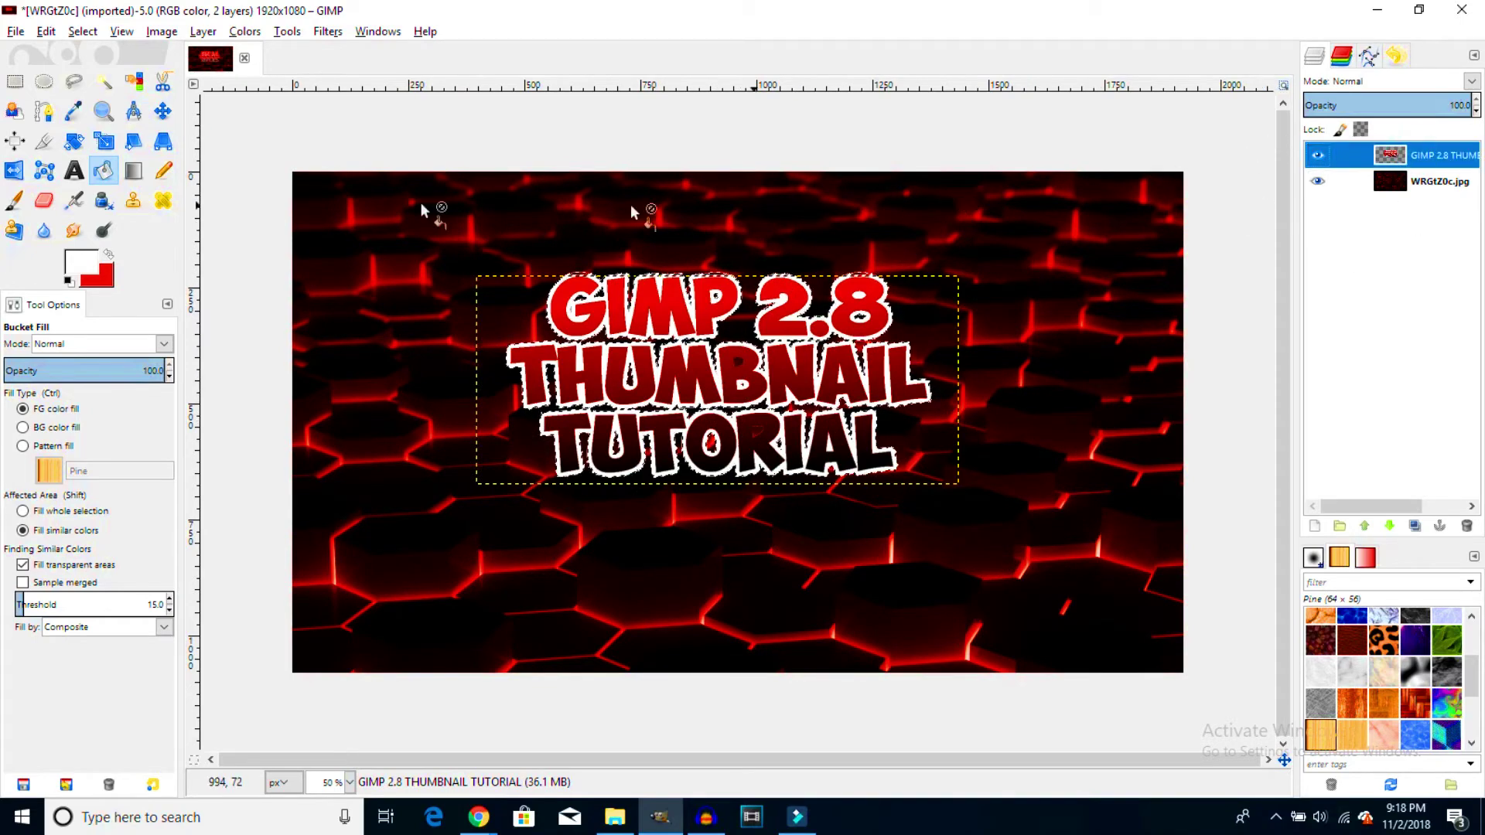
pyautogui.click(330, 32)
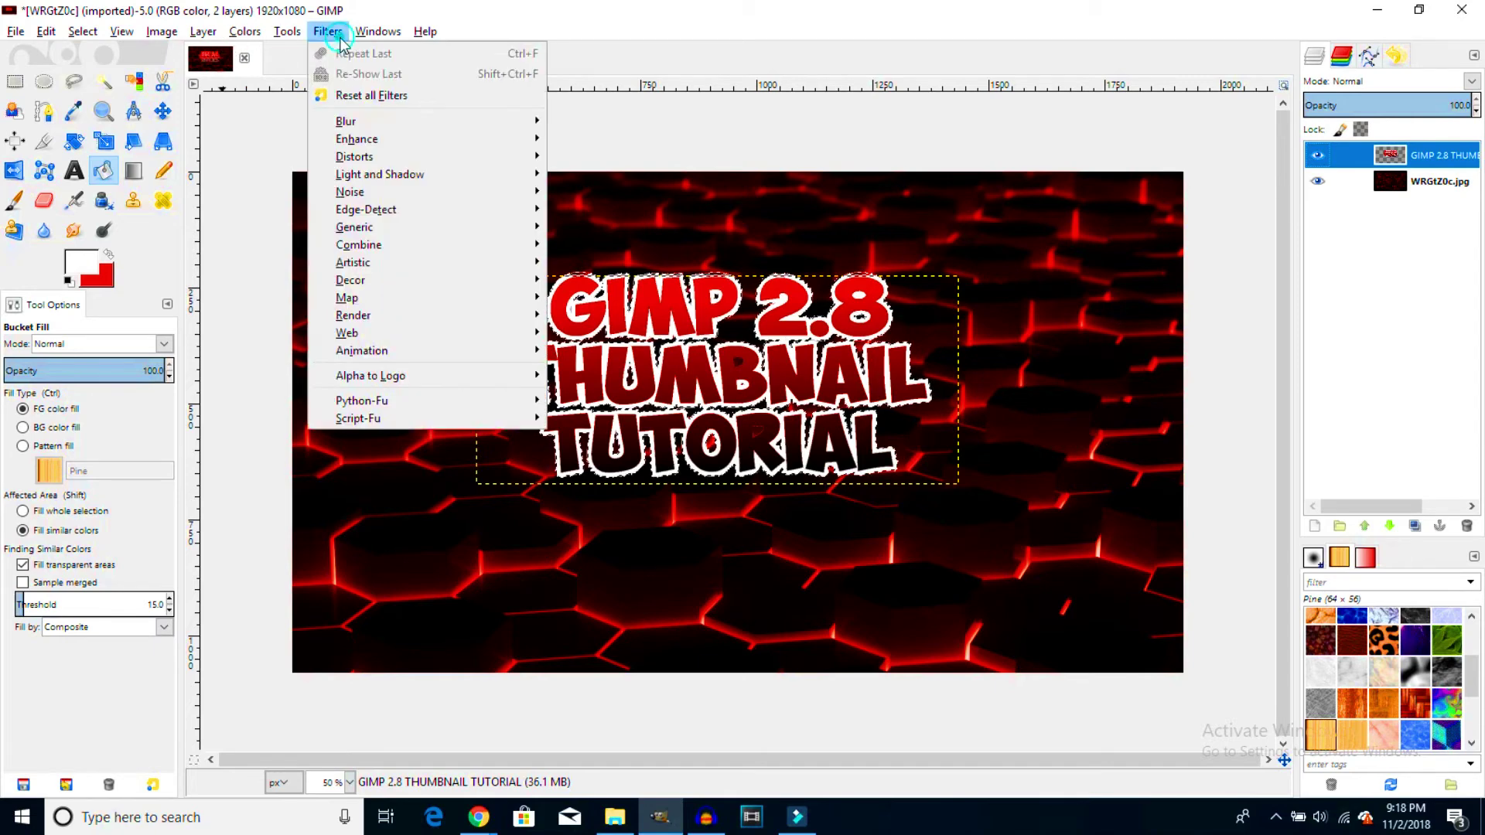
pyautogui.moveTo(422, 260)
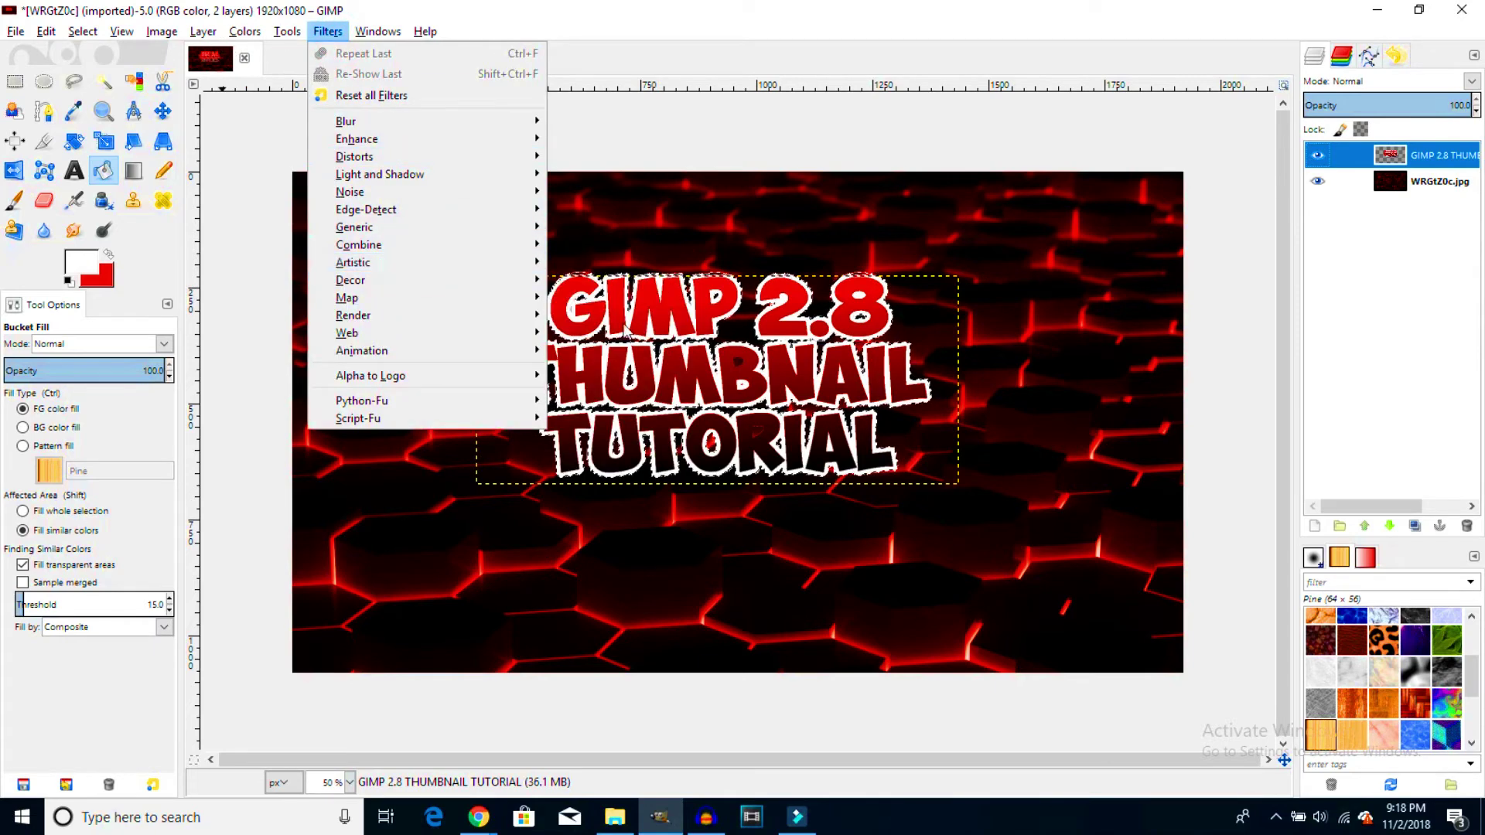
pyautogui.moveTo(427, 300)
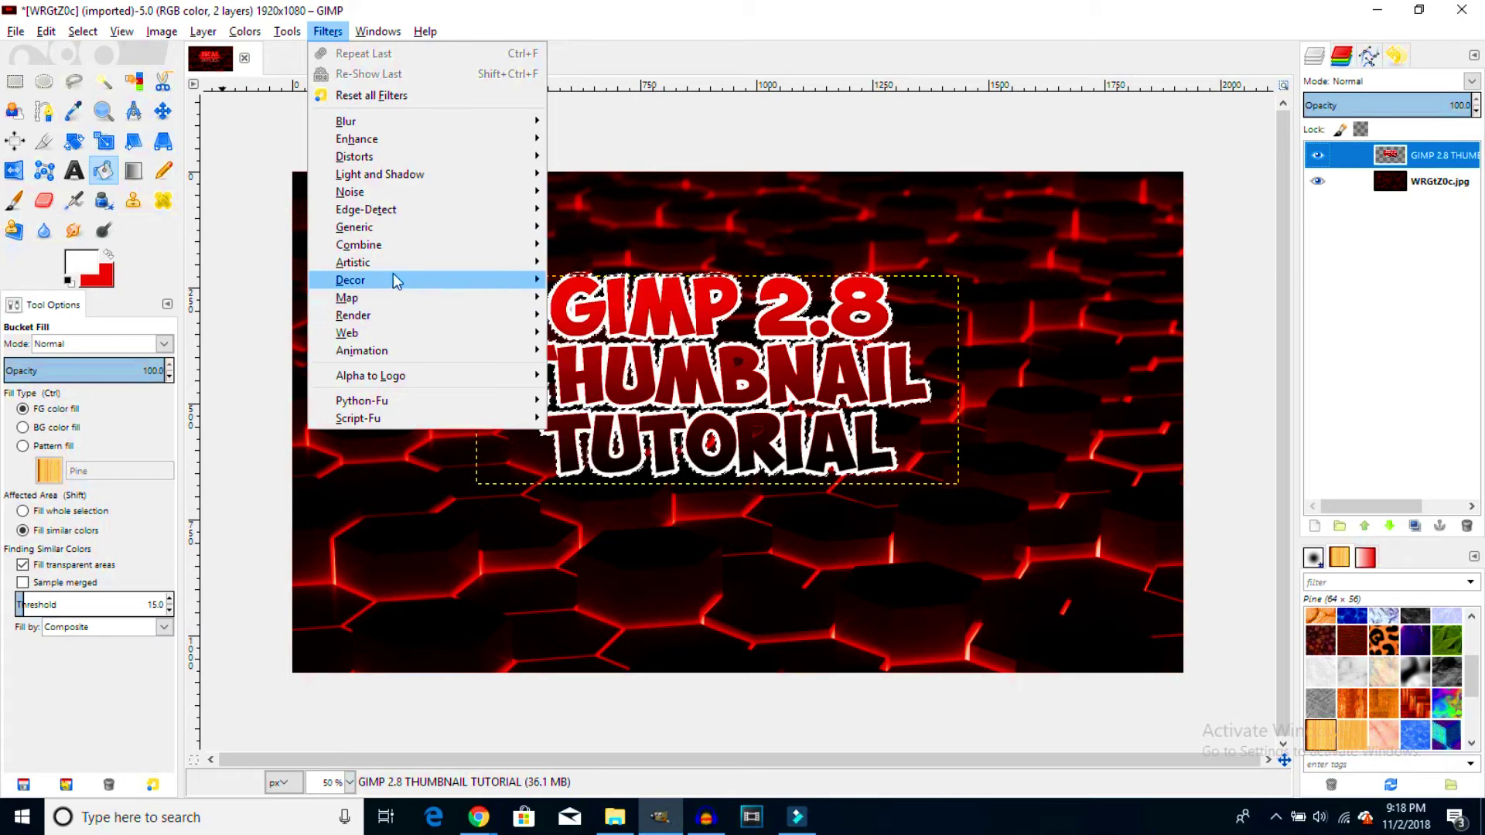
pyautogui.moveTo(379, 235)
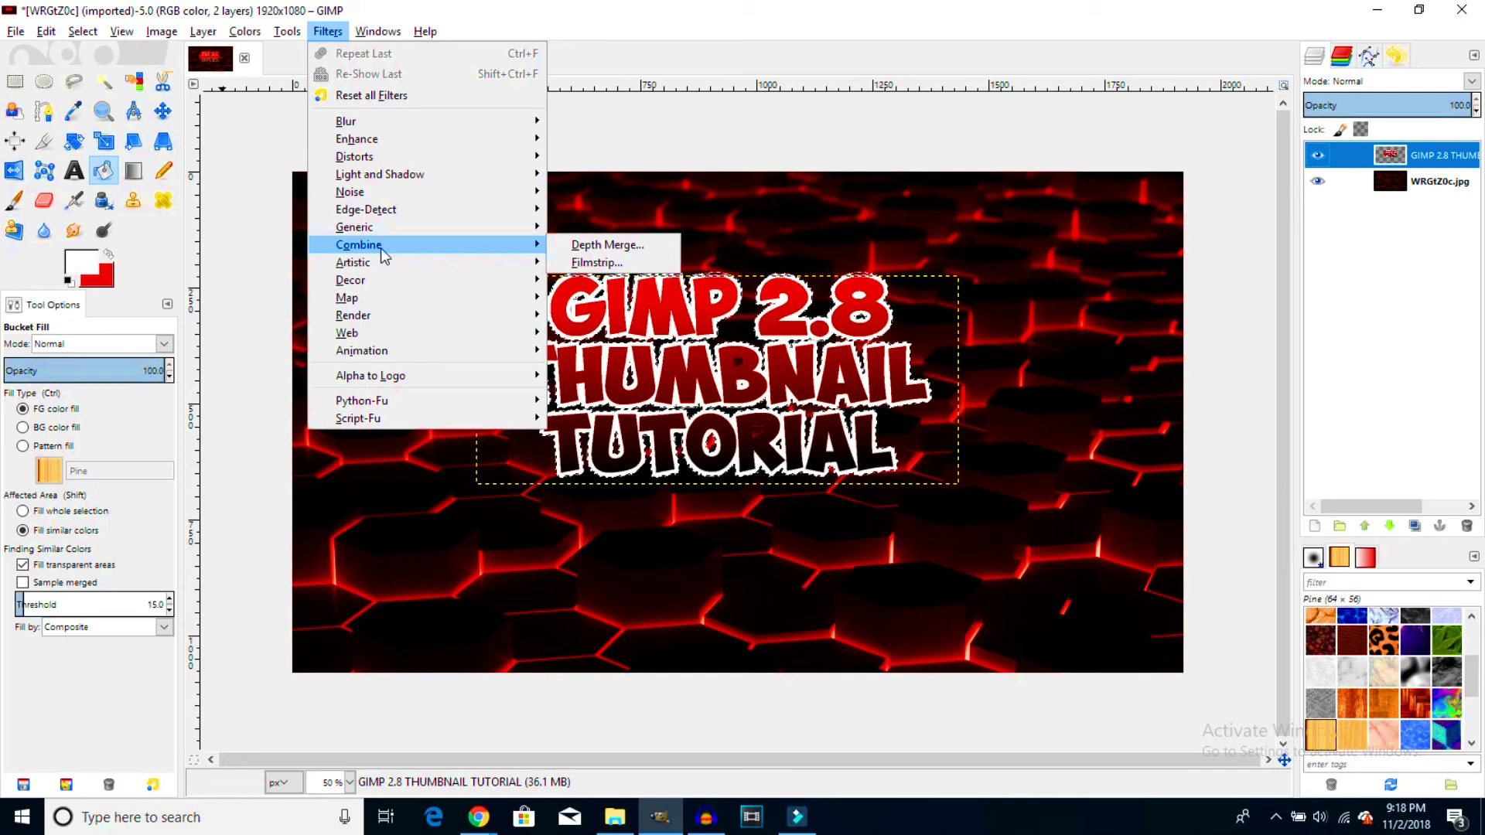
pyautogui.moveTo(373, 293)
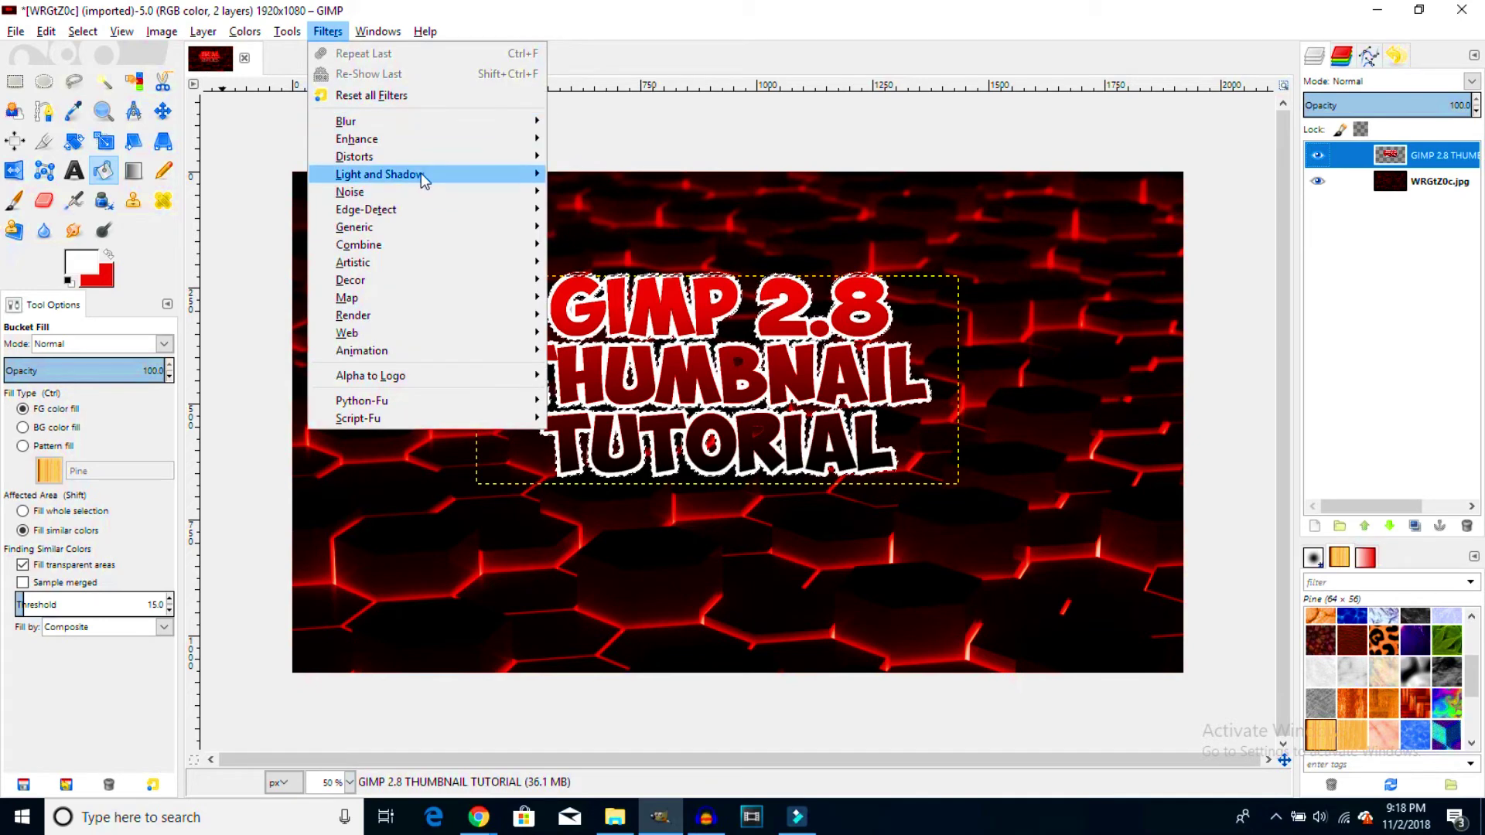
pyautogui.moveTo(421, 174)
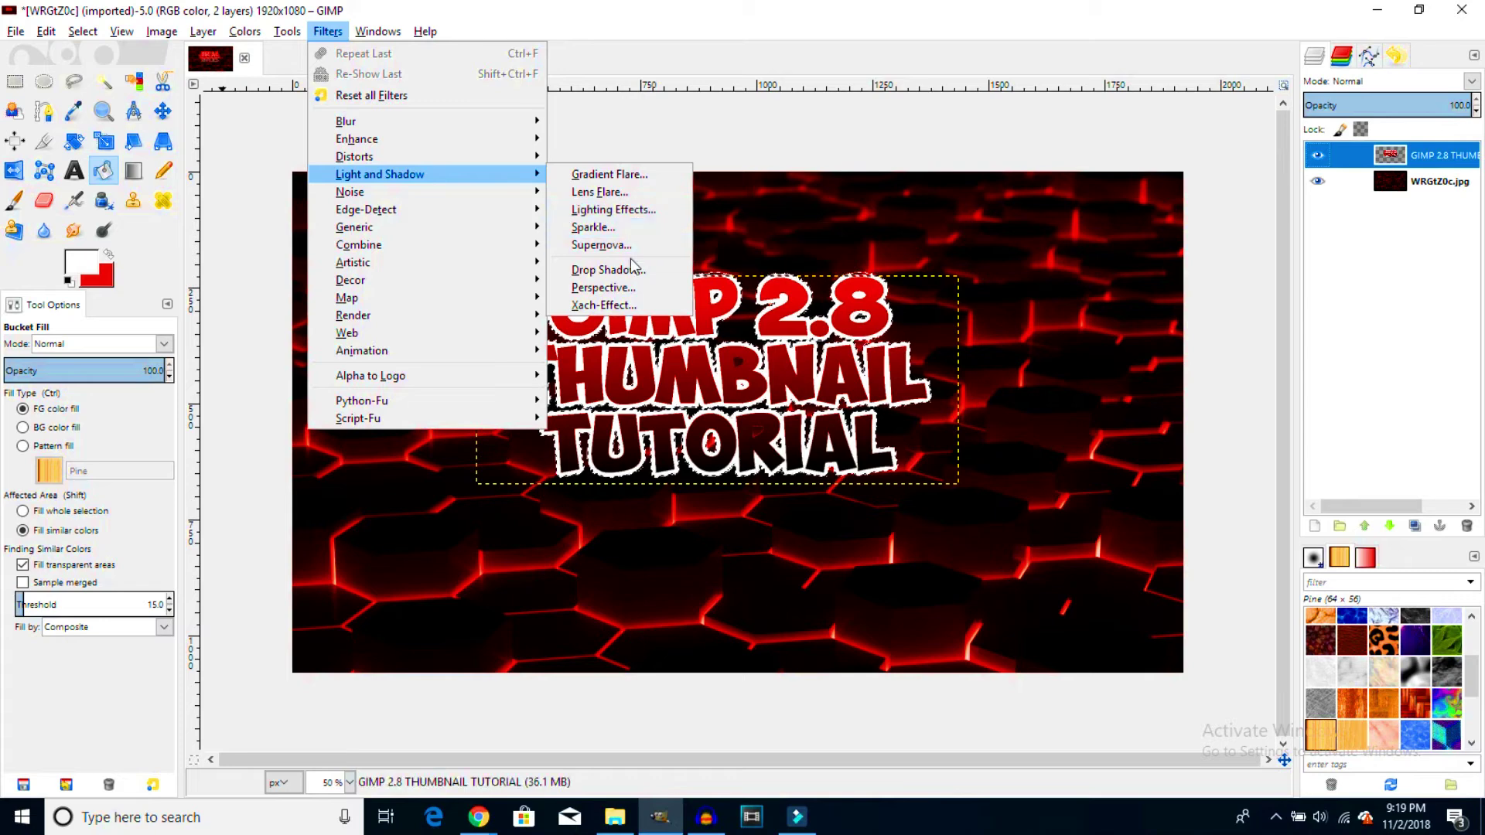
pyautogui.click(630, 276)
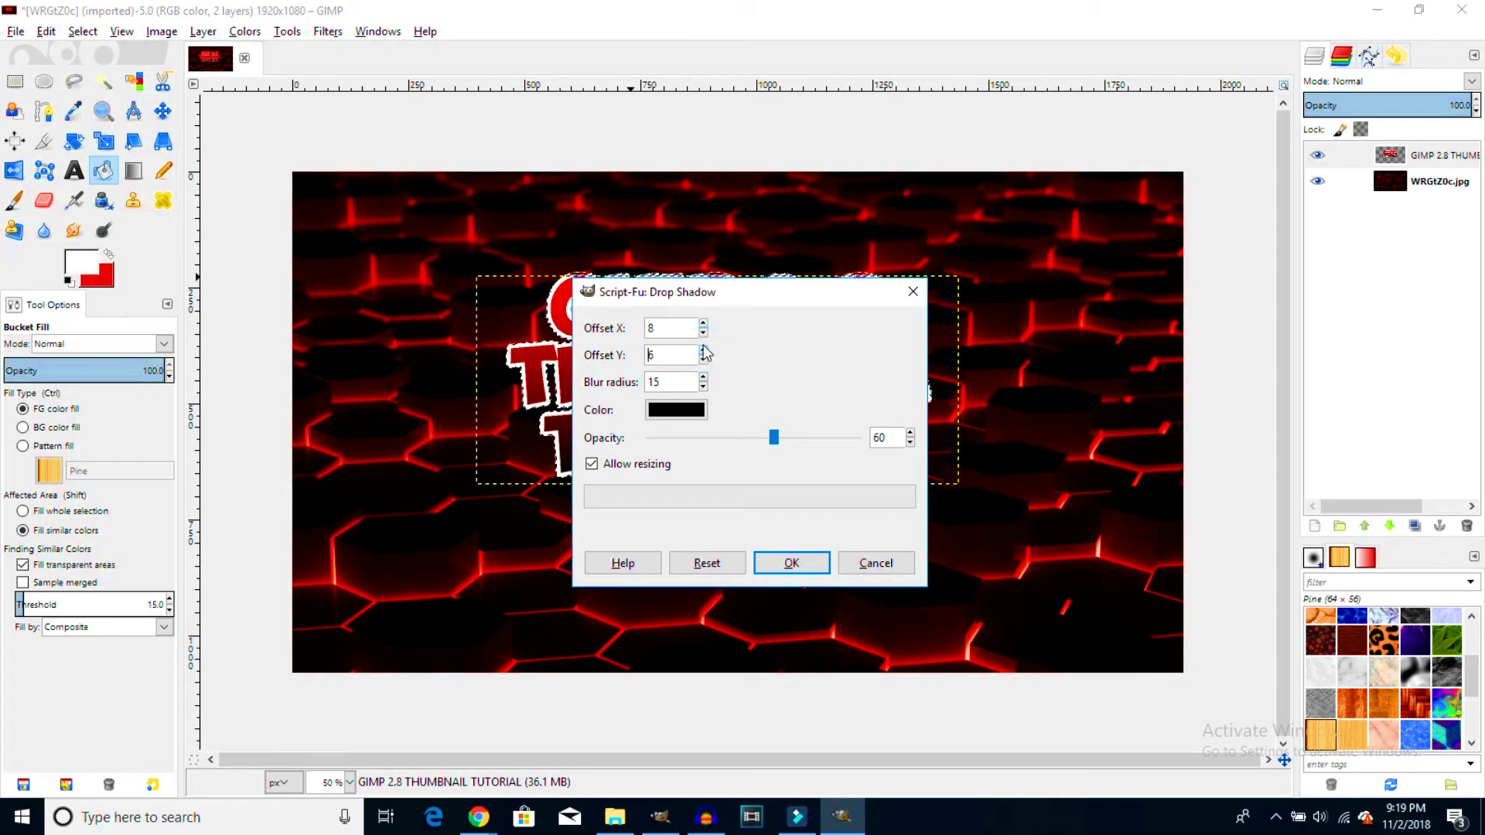
pyautogui.doubleClick(683, 383)
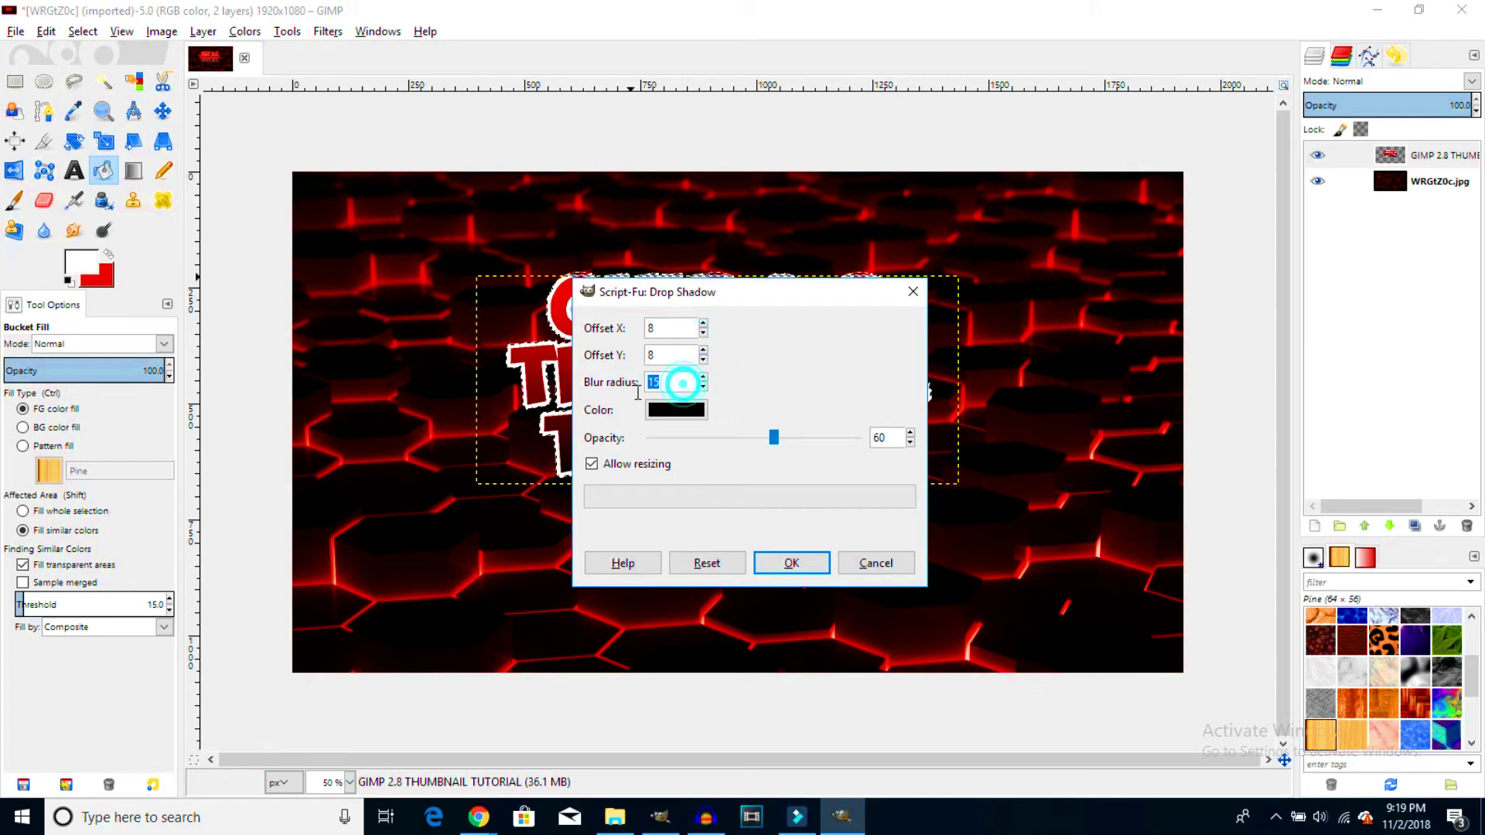
pyautogui.click(674, 374)
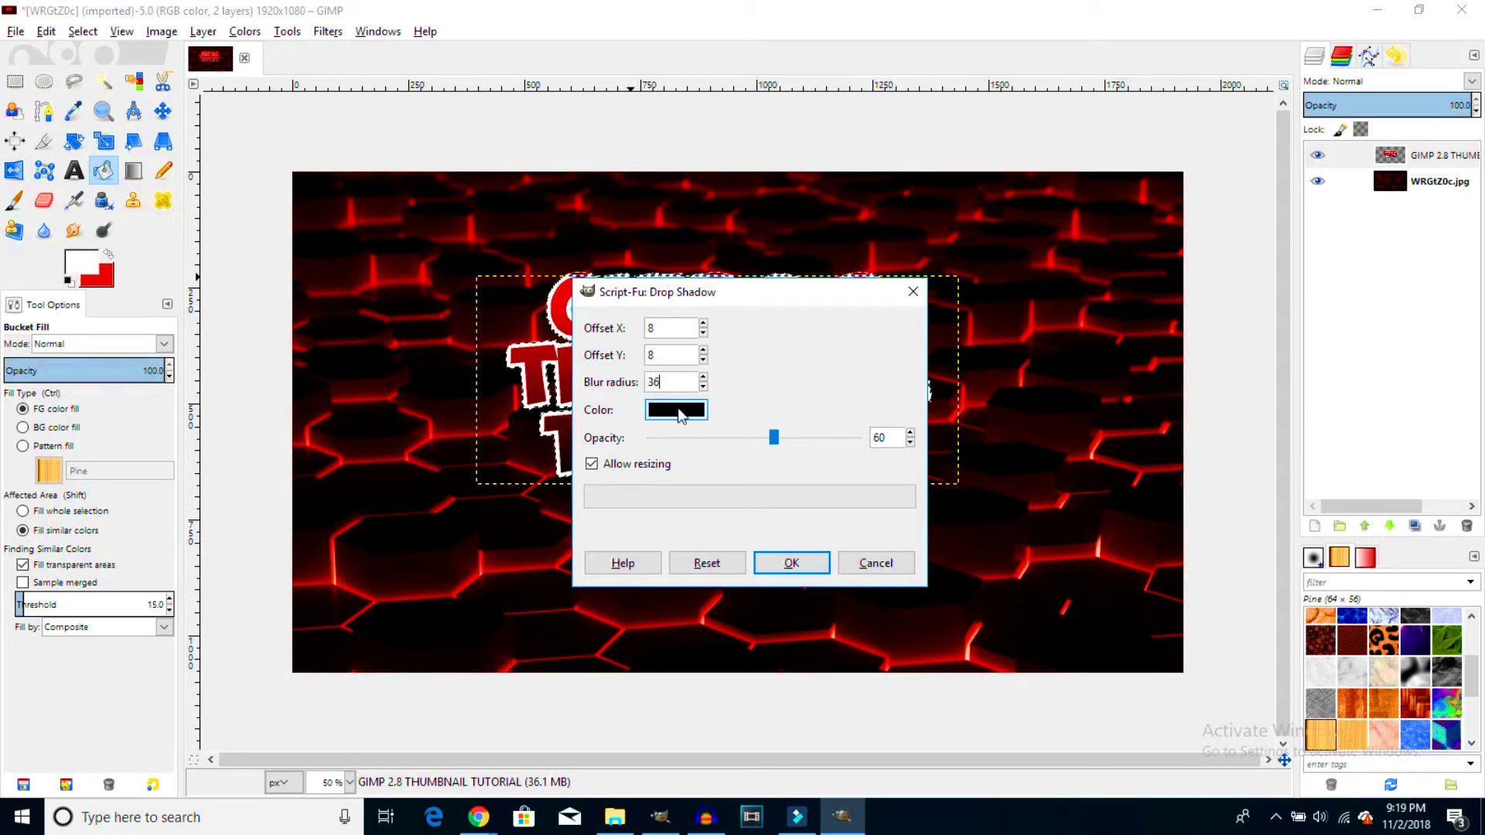
pyautogui.click(773, 436)
pyautogui.moveTo(775, 438); pyautogui.dragTo(860, 444)
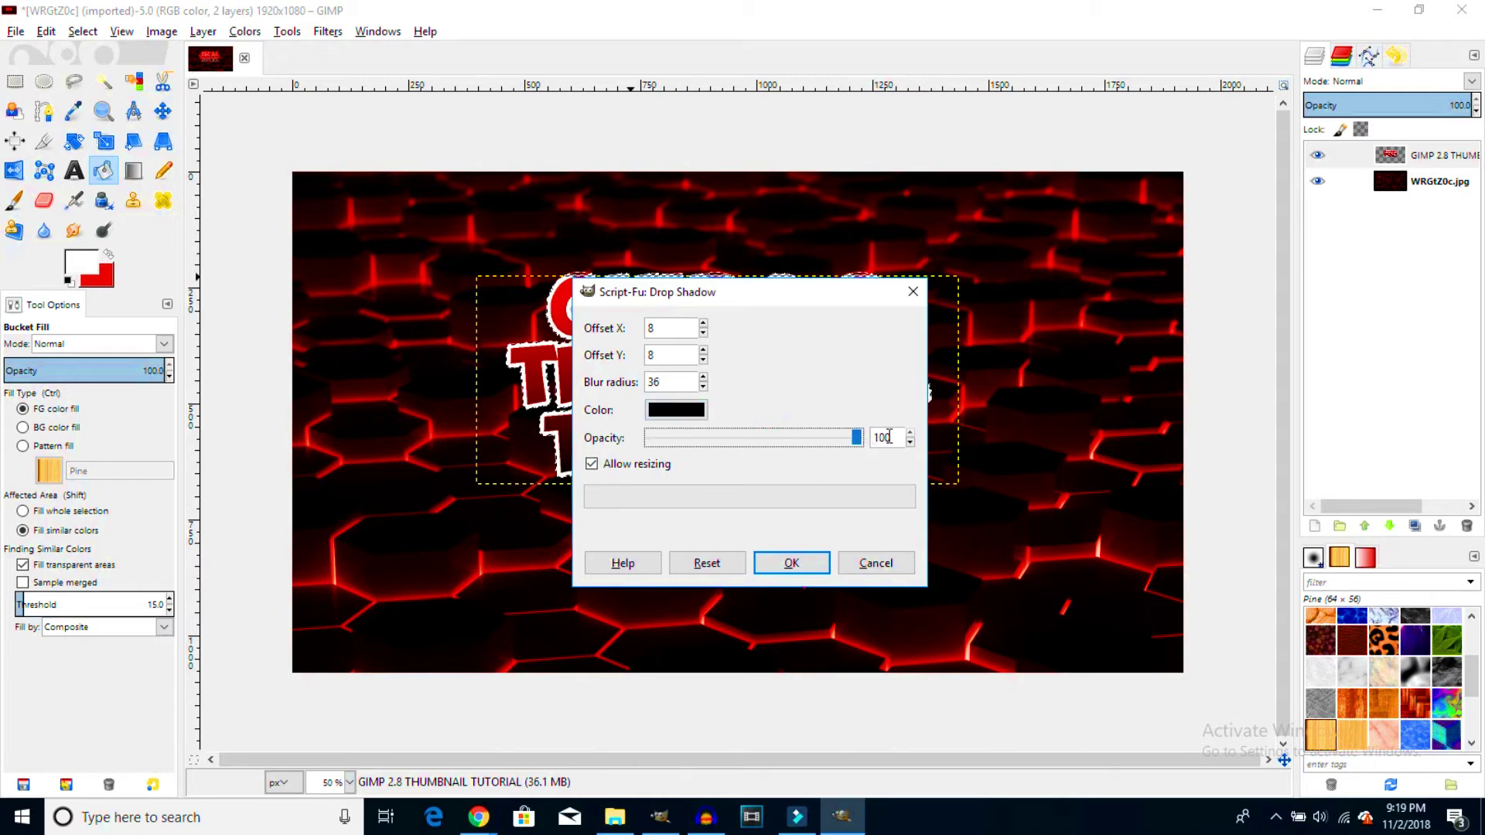
pyautogui.click(602, 471)
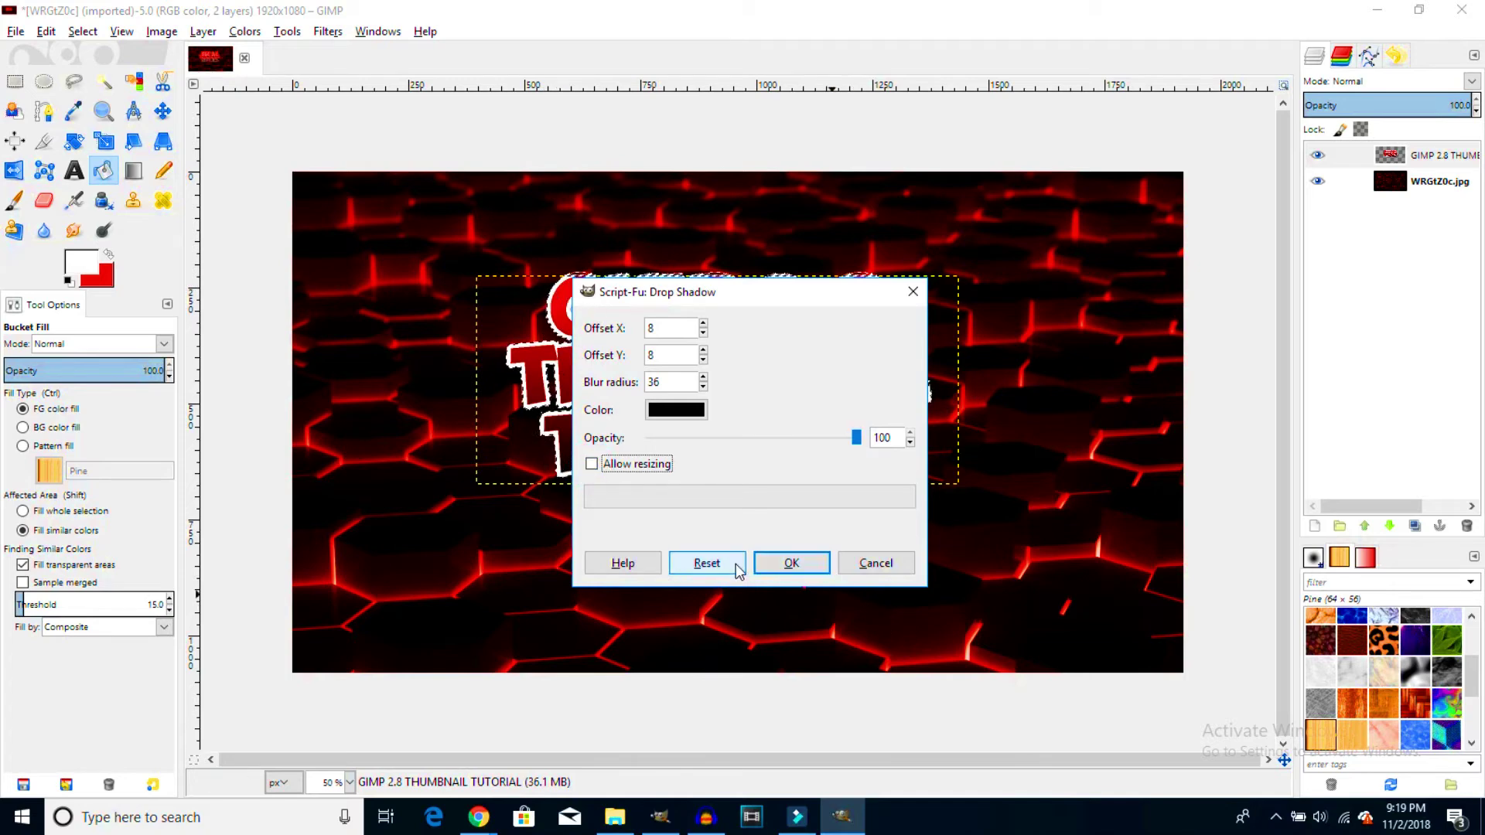
pyautogui.click(791, 563)
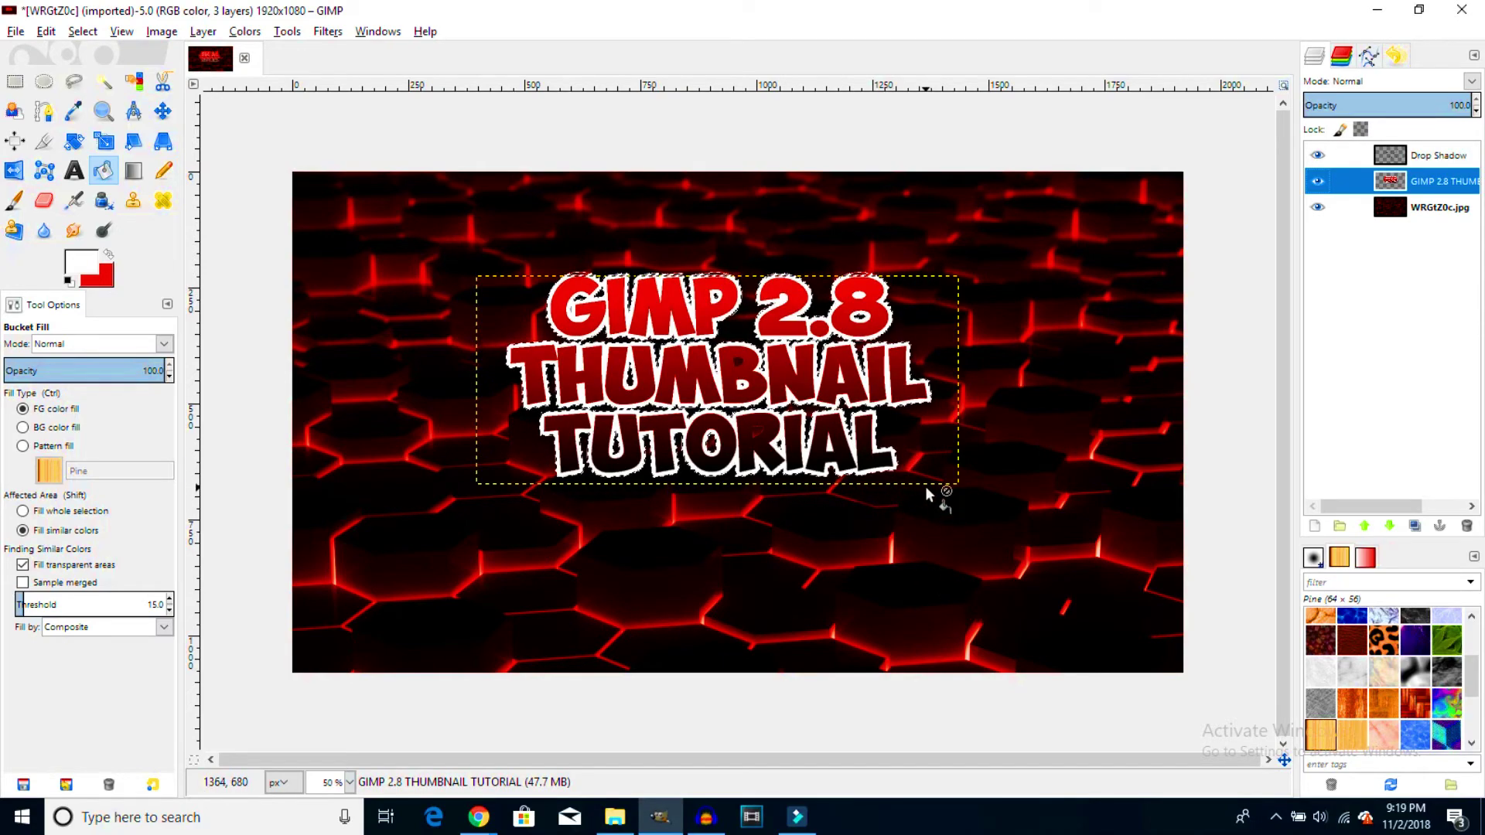
# Repeat the Drop Shadow filter eight more times to strengthen the shadow behind the title.
pyautogui.keyDown('ctrl'); pyautogui.scroll(3, 816, 451); pyautogui.keyUp('ctrl')
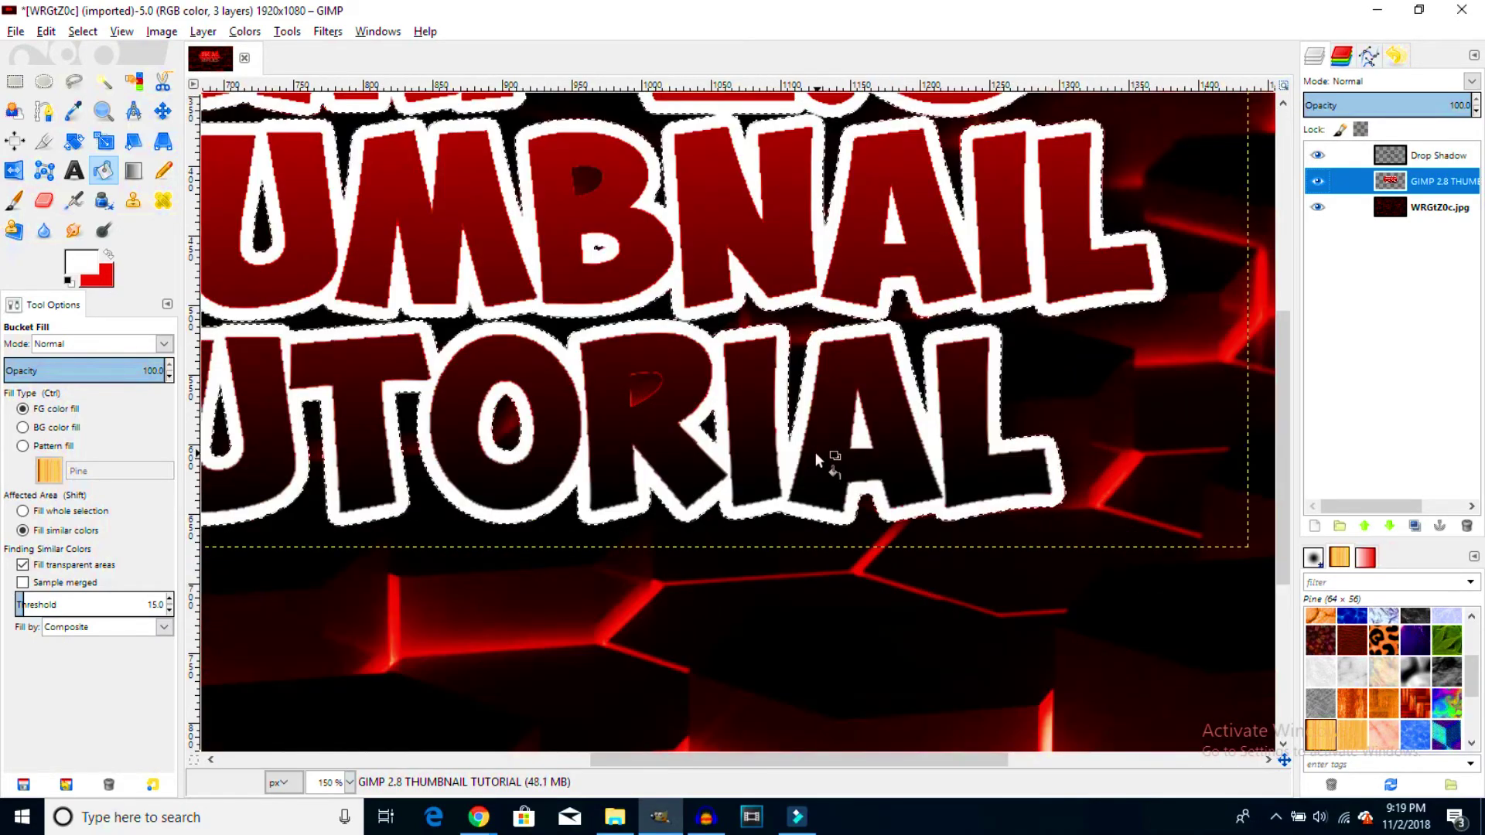
pyautogui.keyDown('ctrl'); pyautogui.scroll(-3, 959, 485); pyautogui.keyUp('ctrl')
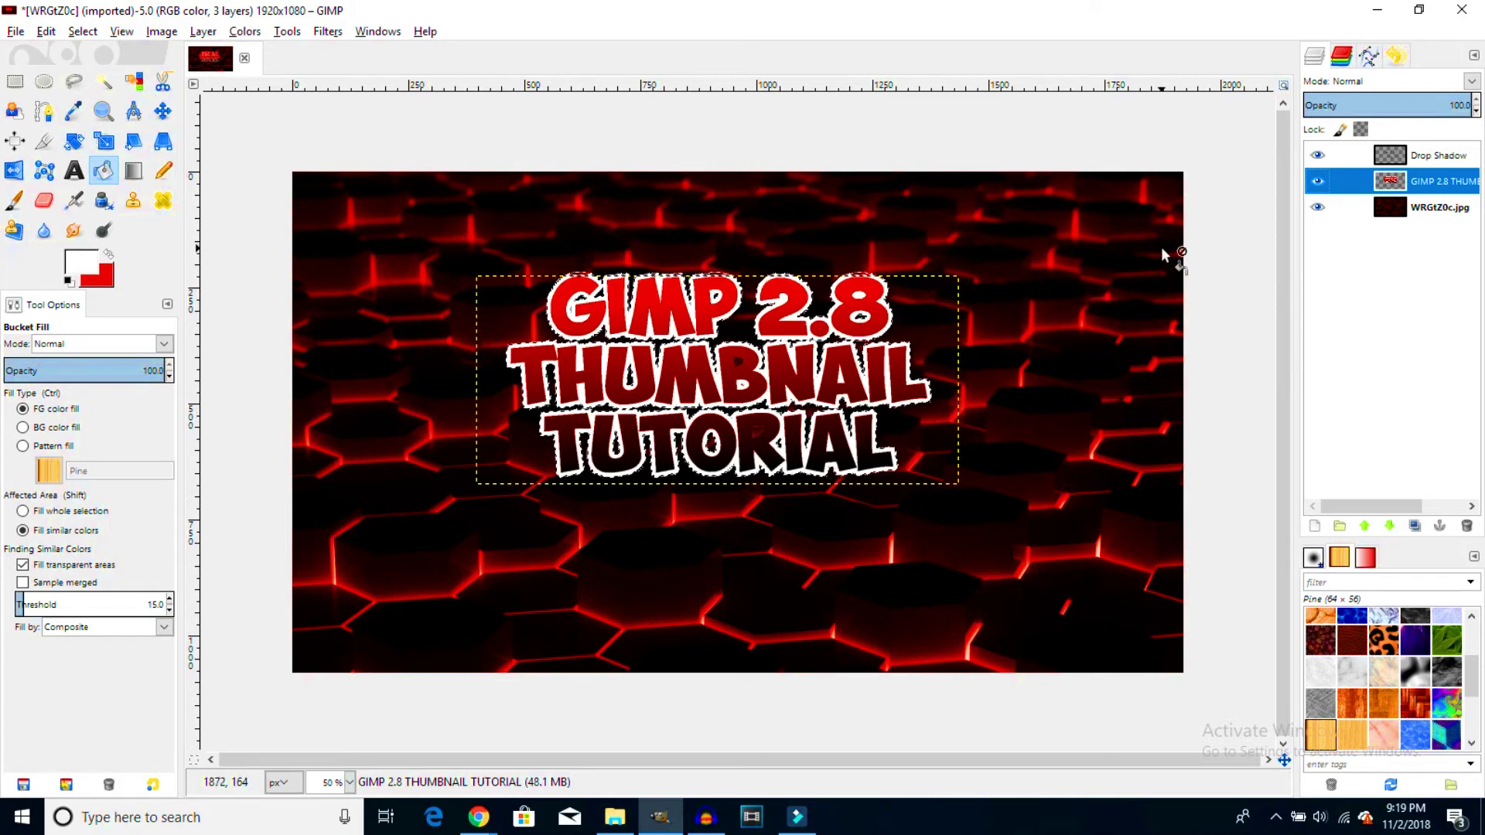
pyautogui.hotkey('ctrl', 'f')
pyautogui.hotkey('ctrl', 'f')
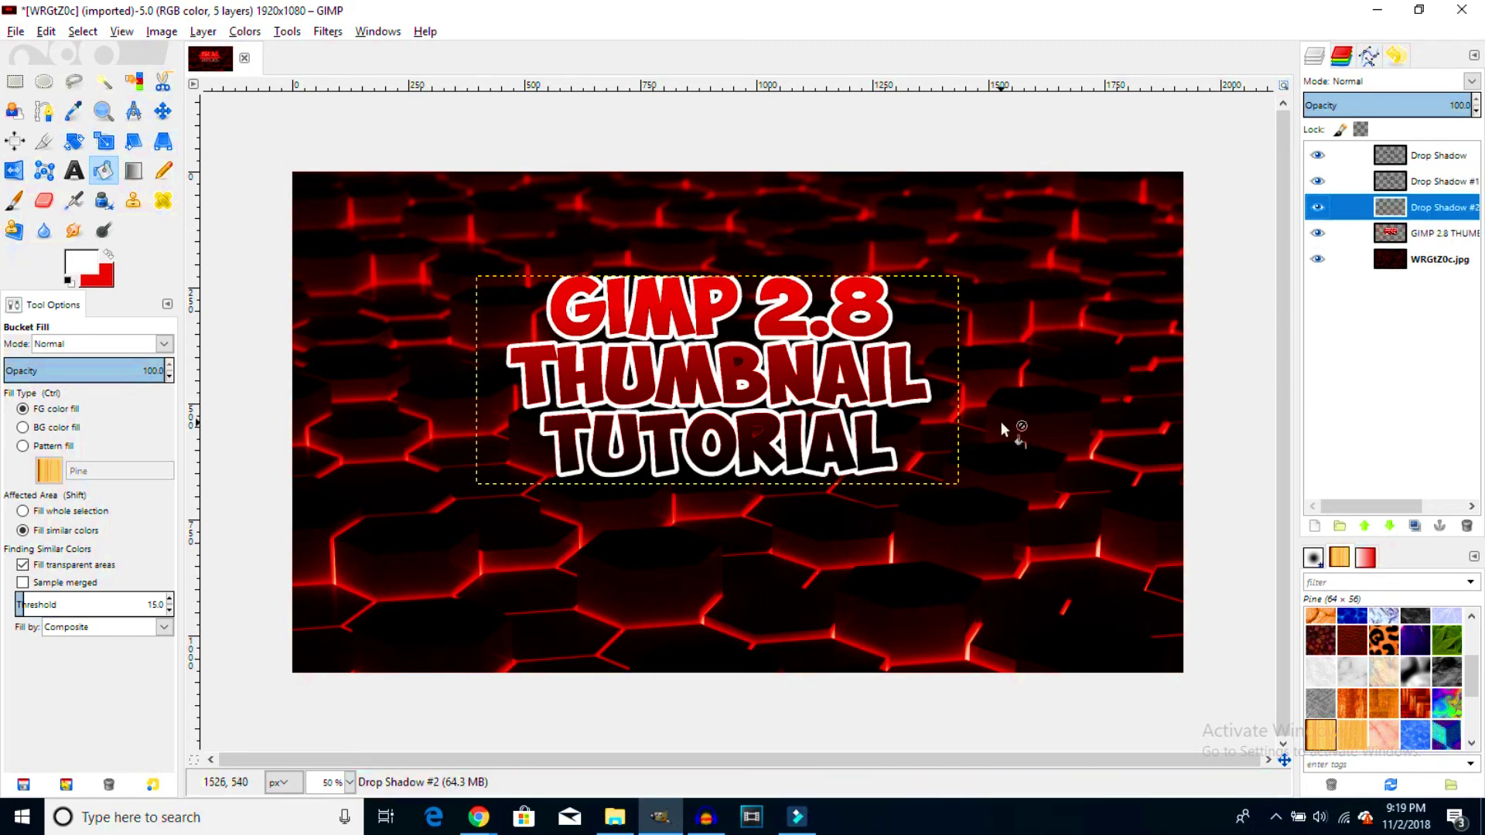
pyautogui.hotkey('ctrl', 'f')
pyautogui.hotkey('ctrl', 'f')
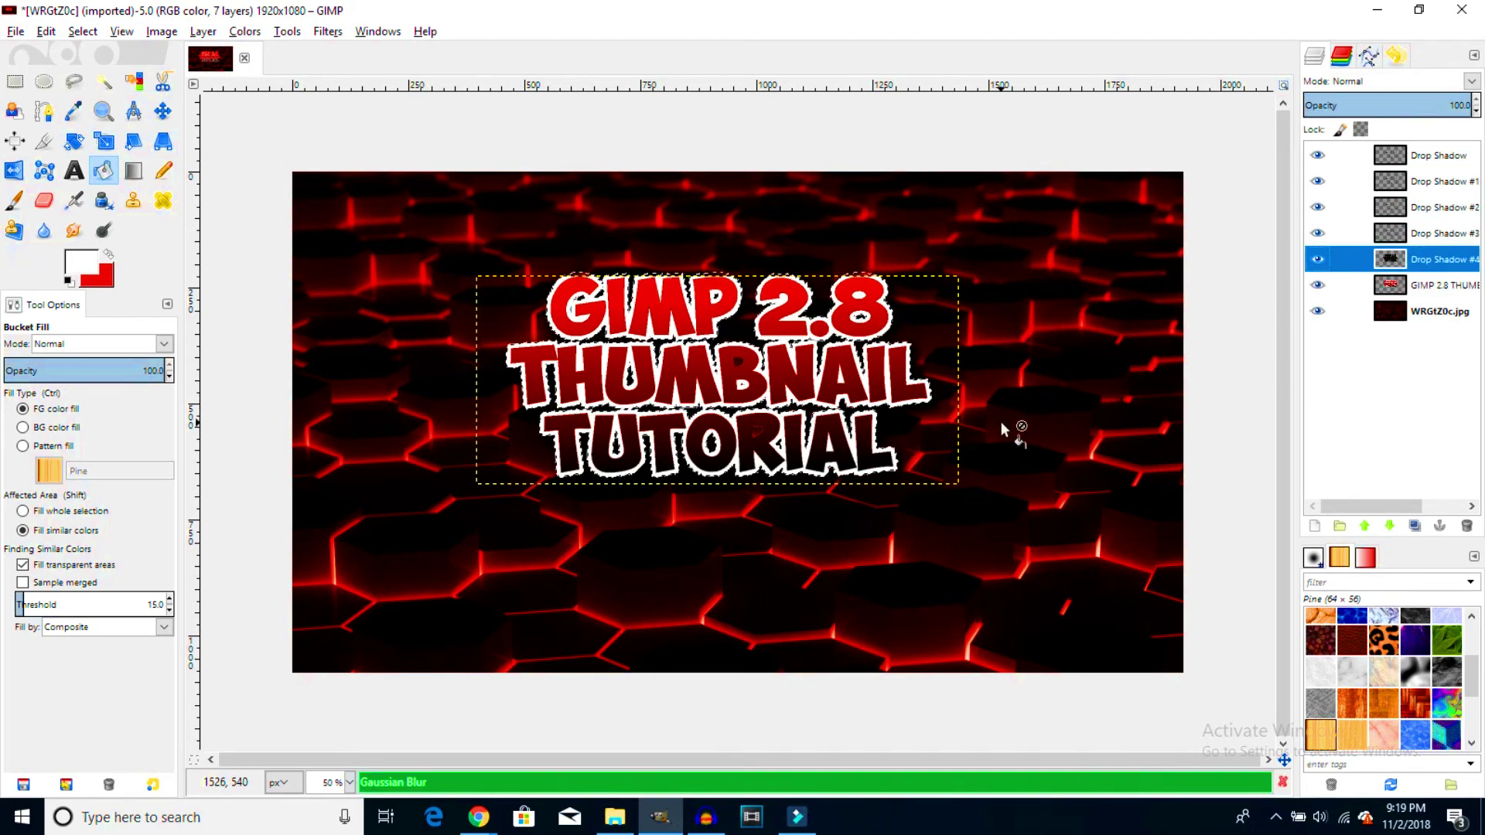
pyautogui.hotkey('ctrl', 'f')
pyautogui.hotkey('ctrl', 'f')
pyautogui.hotkey('ctrl', 'f')
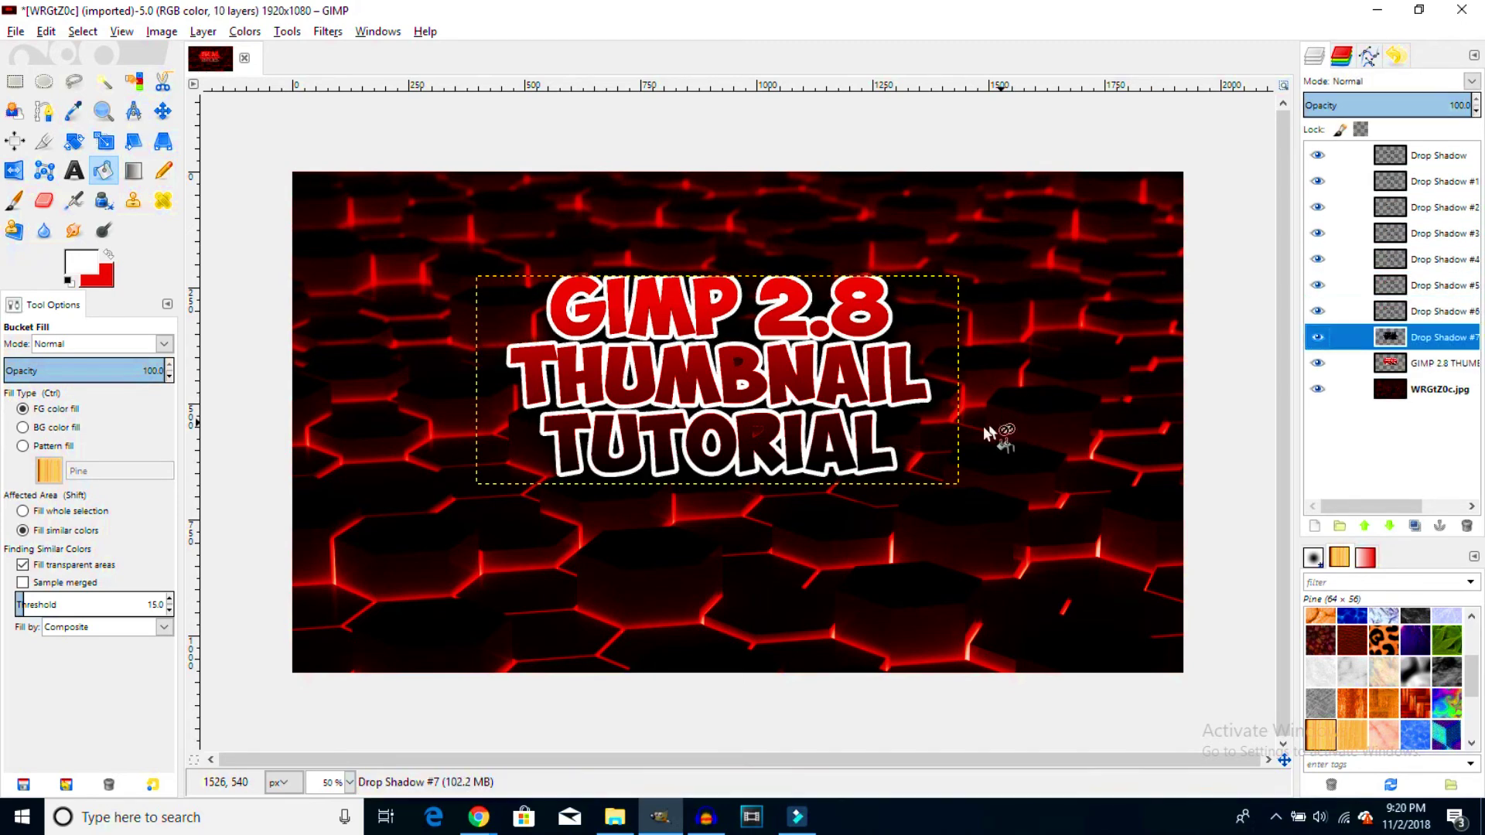
pyautogui.hotkey('ctrl', 'f')
pyautogui.scroll(5, 909, 478)
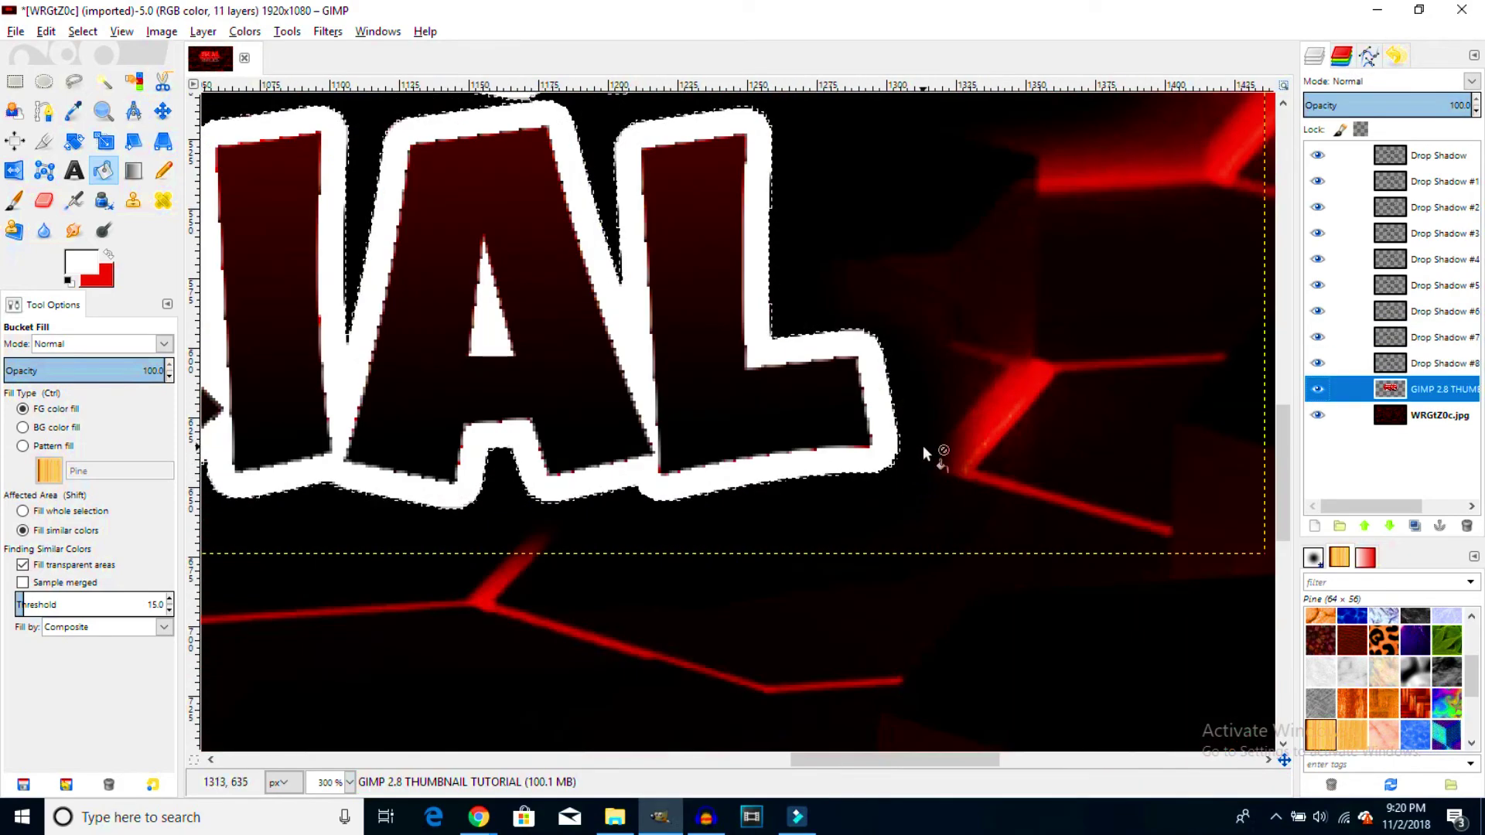
pyautogui.scroll(-4, 922, 449)
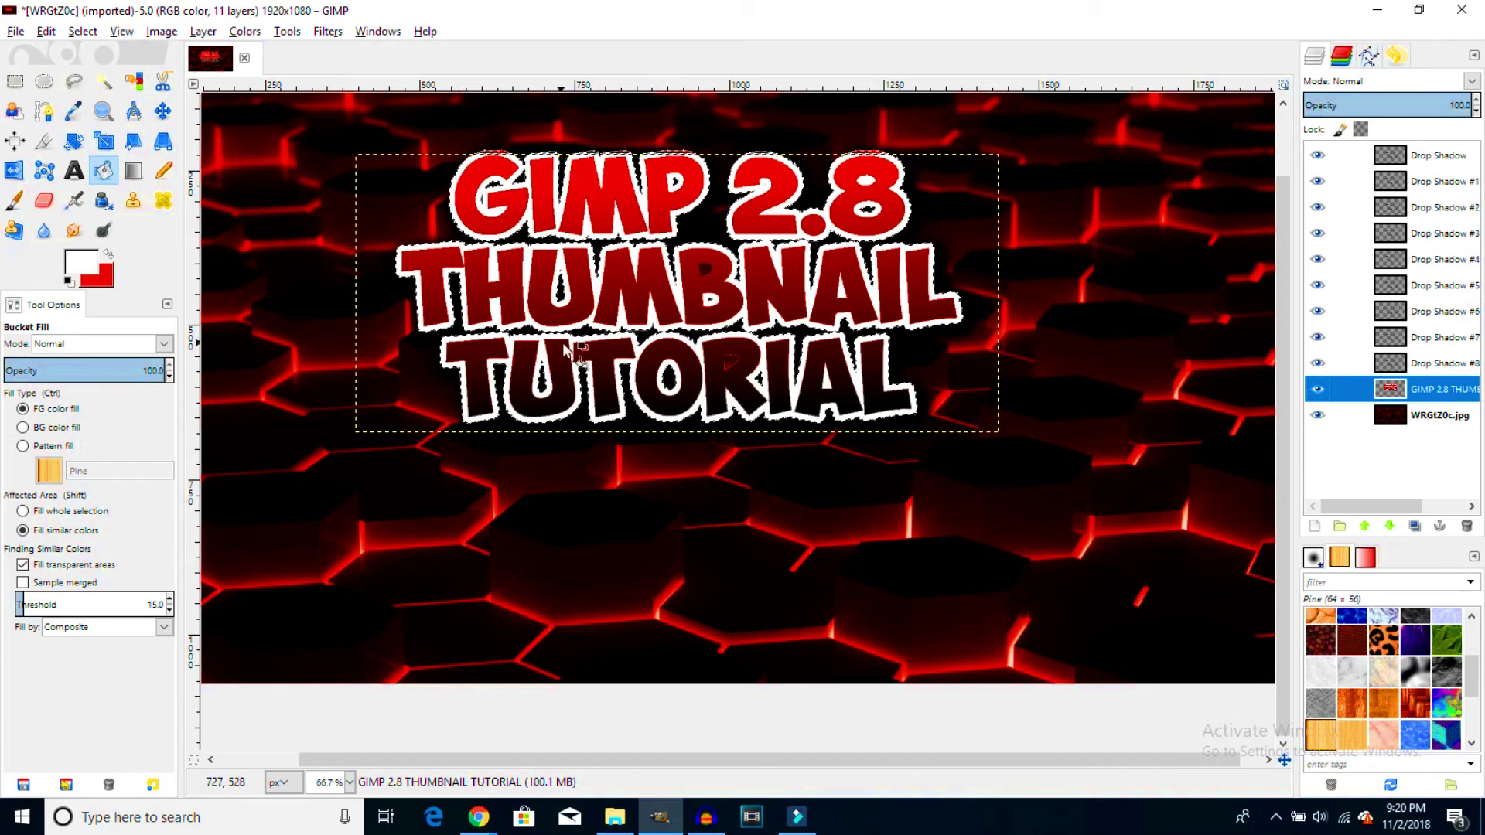
pyautogui.scroll(-1, 647, 406)
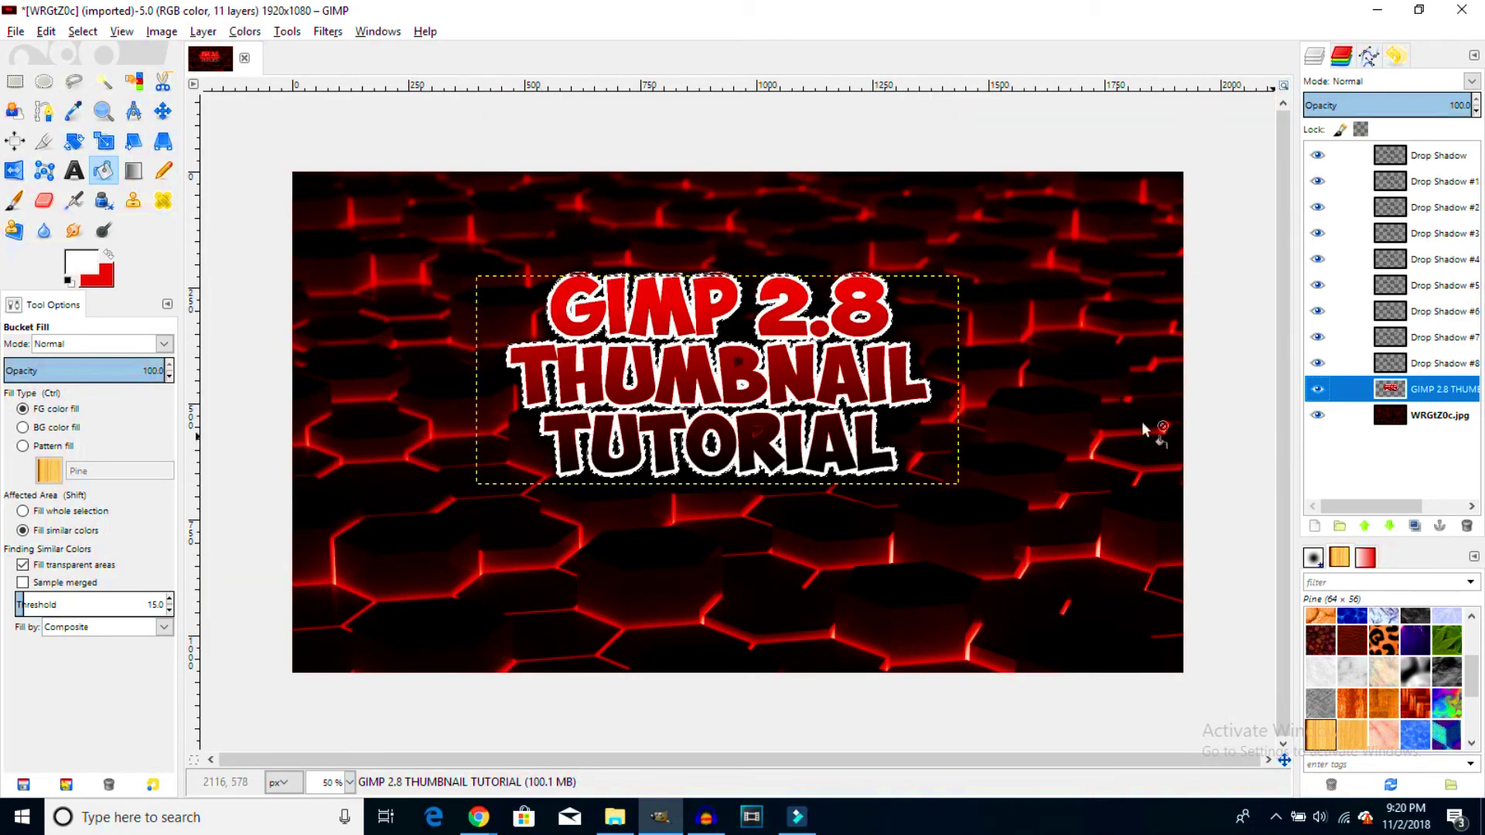
# Switch to Chrome and run a Google image search for "gimp logo png".
pyautogui.click(478, 818)
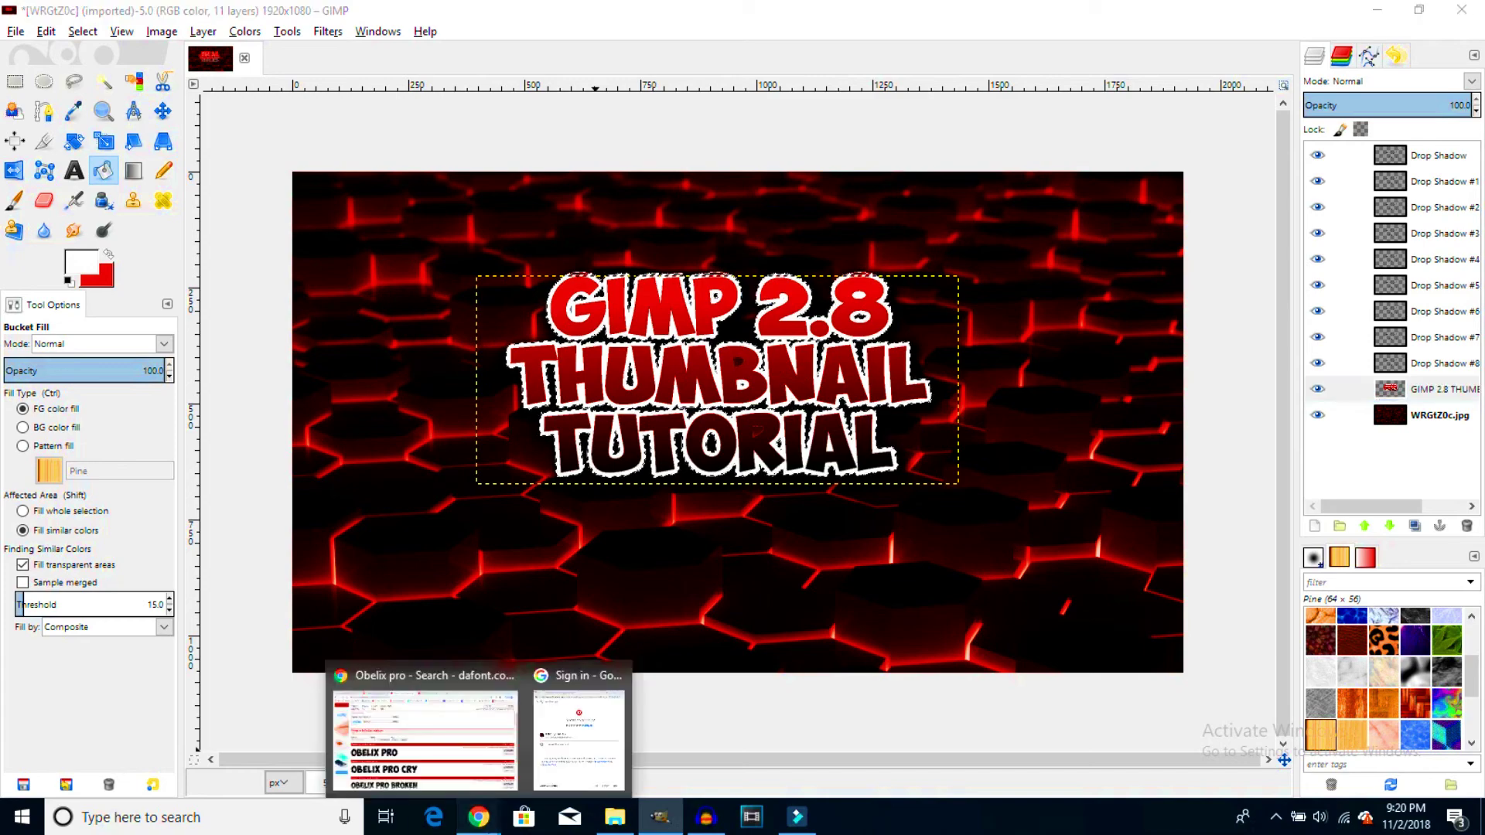
pyautogui.click(424, 731)
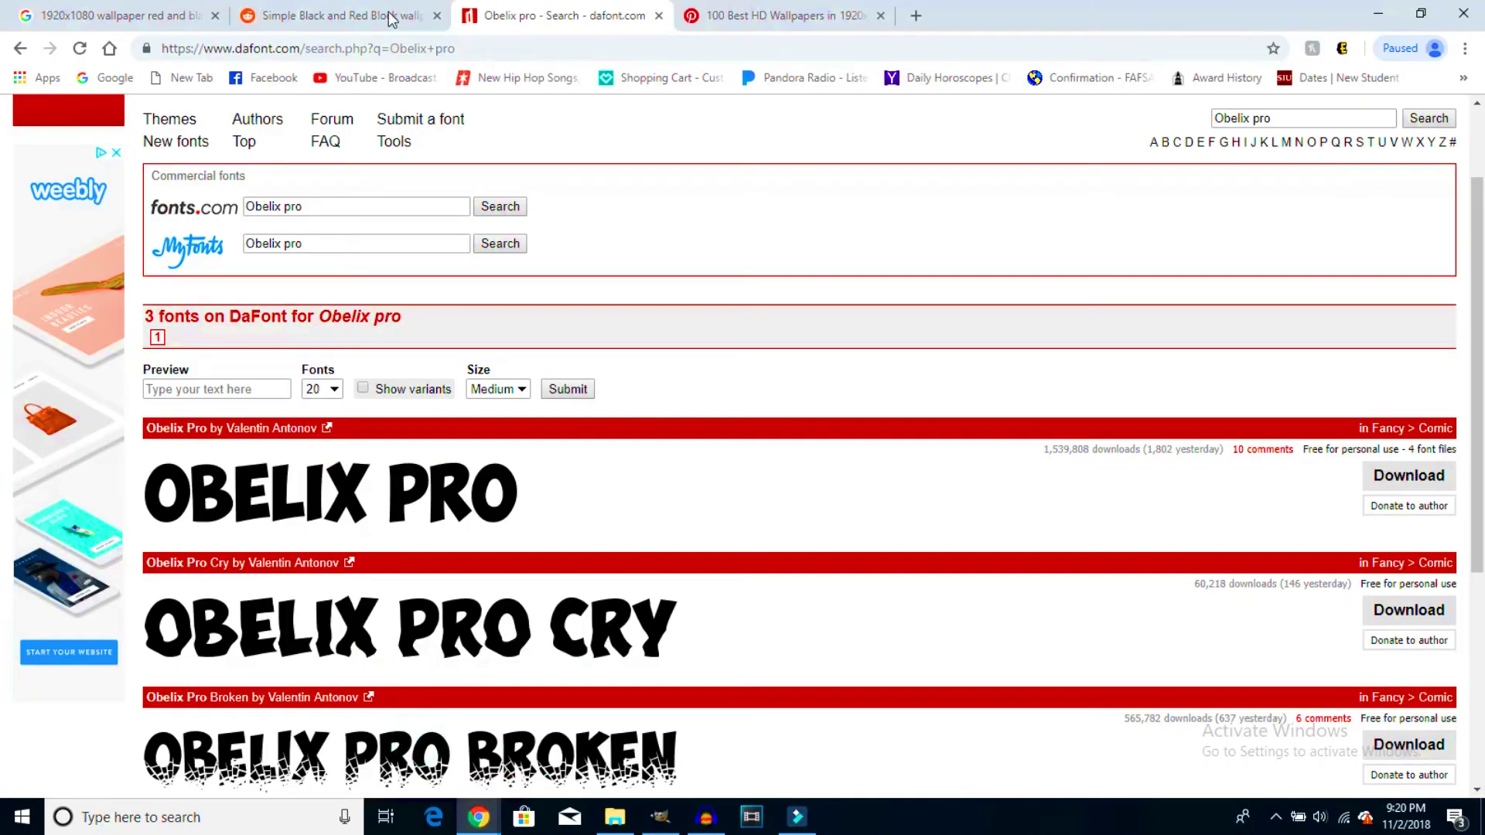
pyautogui.click(48, 15)
pyautogui.scroll(7, 513, 238)
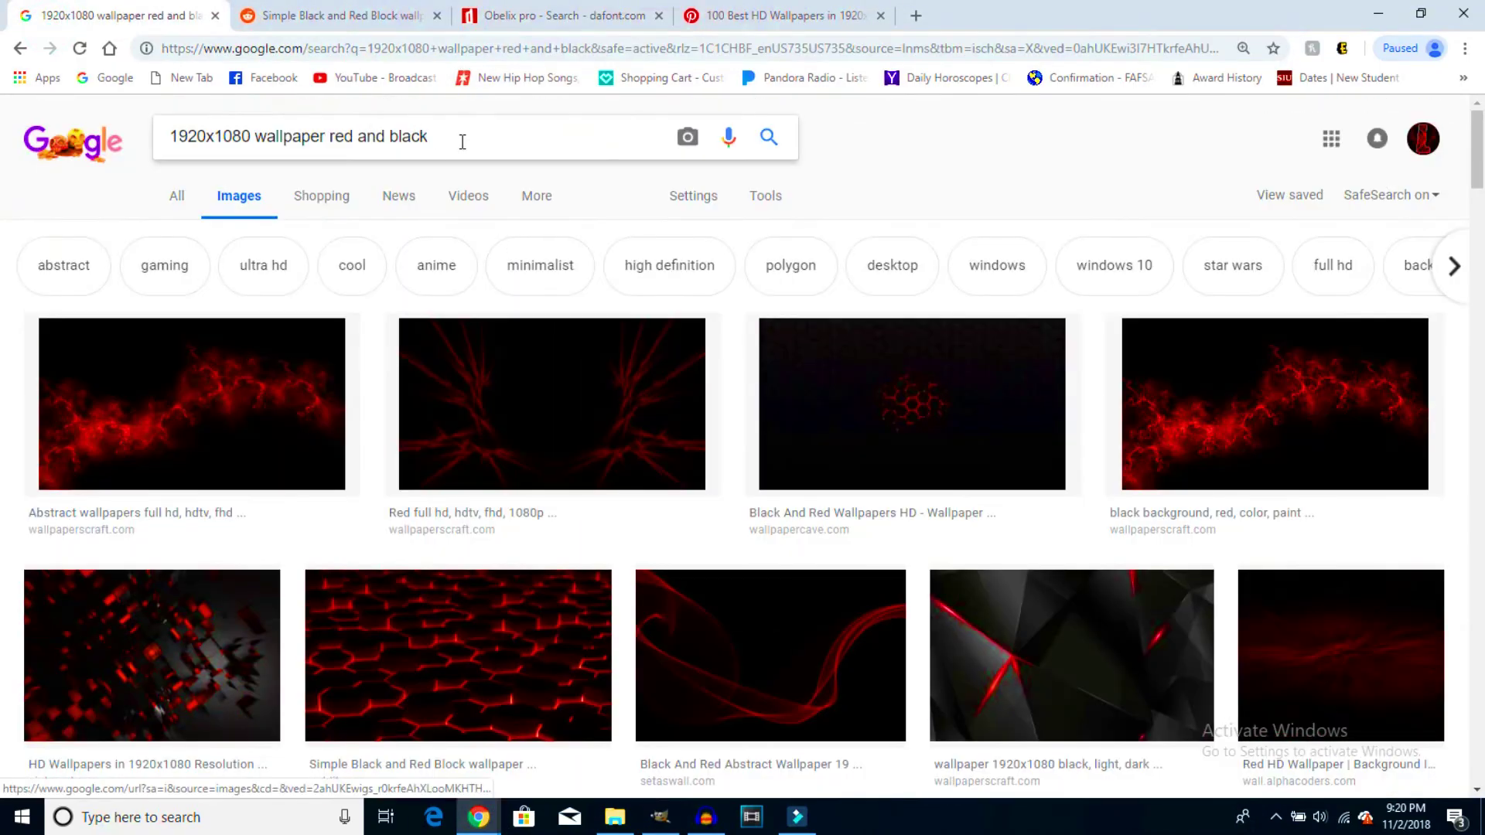
pyautogui.tripleClick(462, 141)
pyautogui.press('BackSpace')
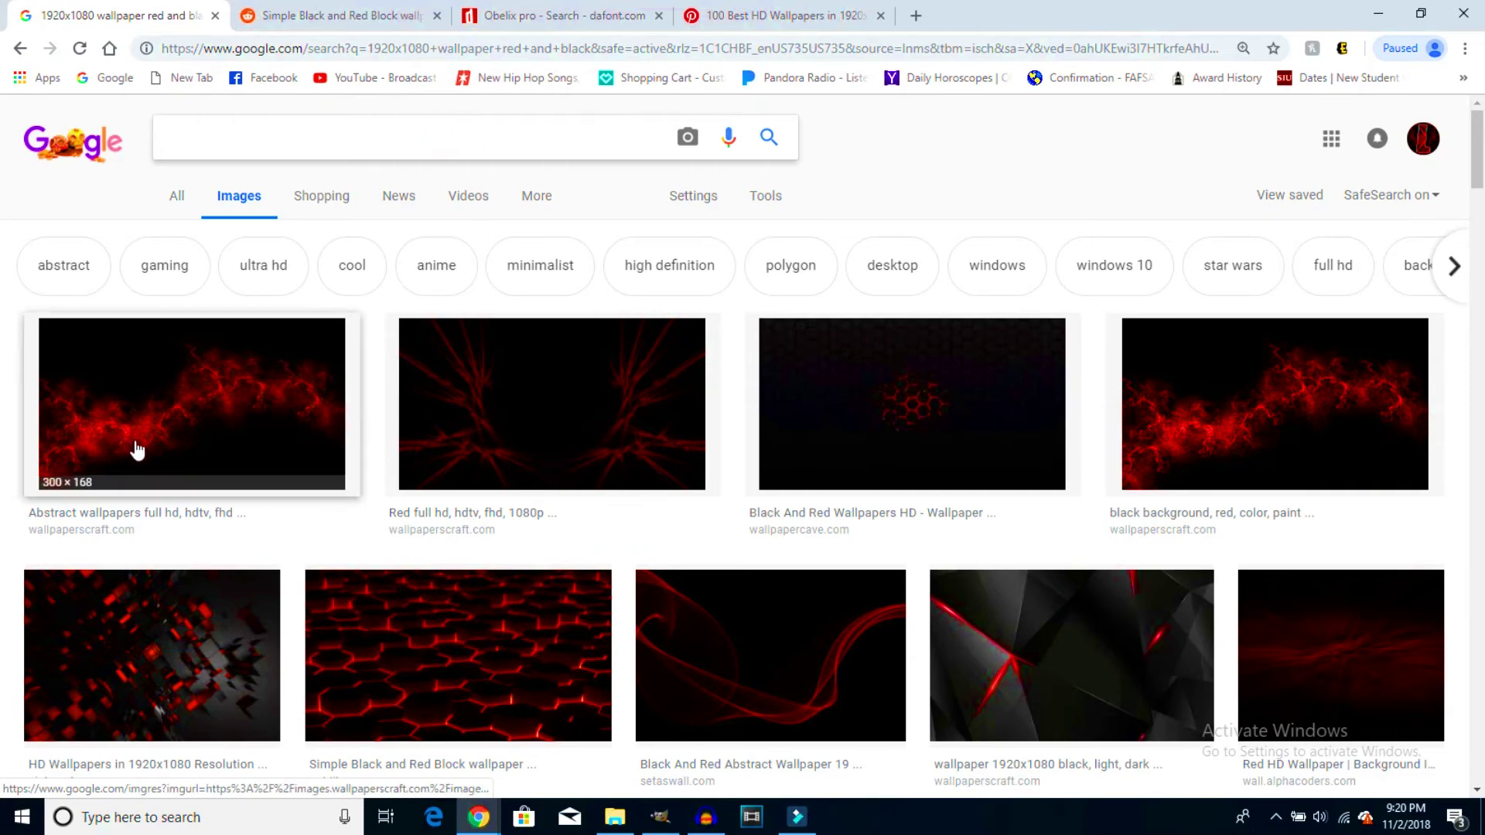
pyautogui.write('gimp ')
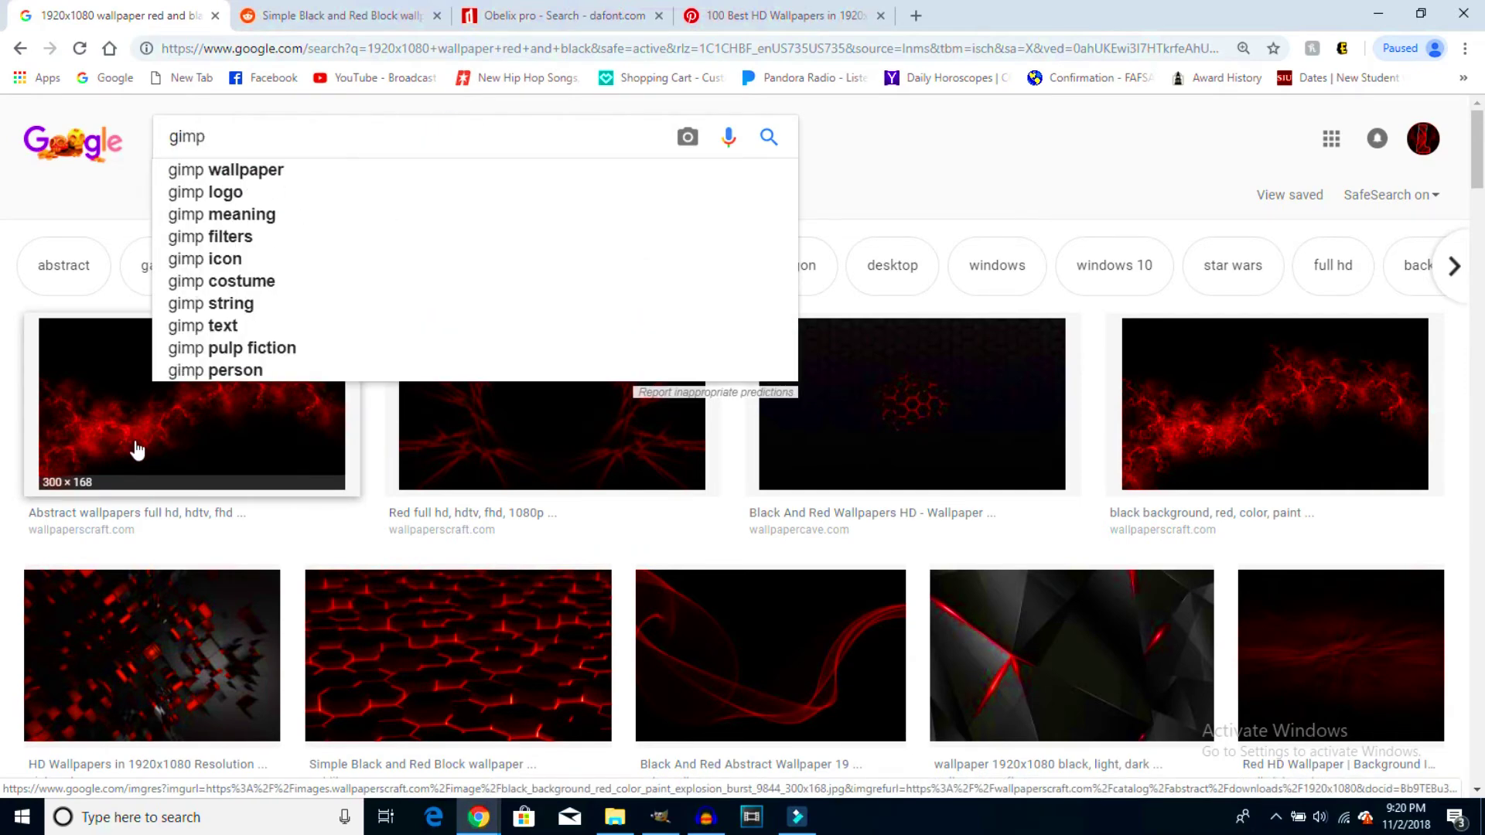
pyautogui.write('logo png')
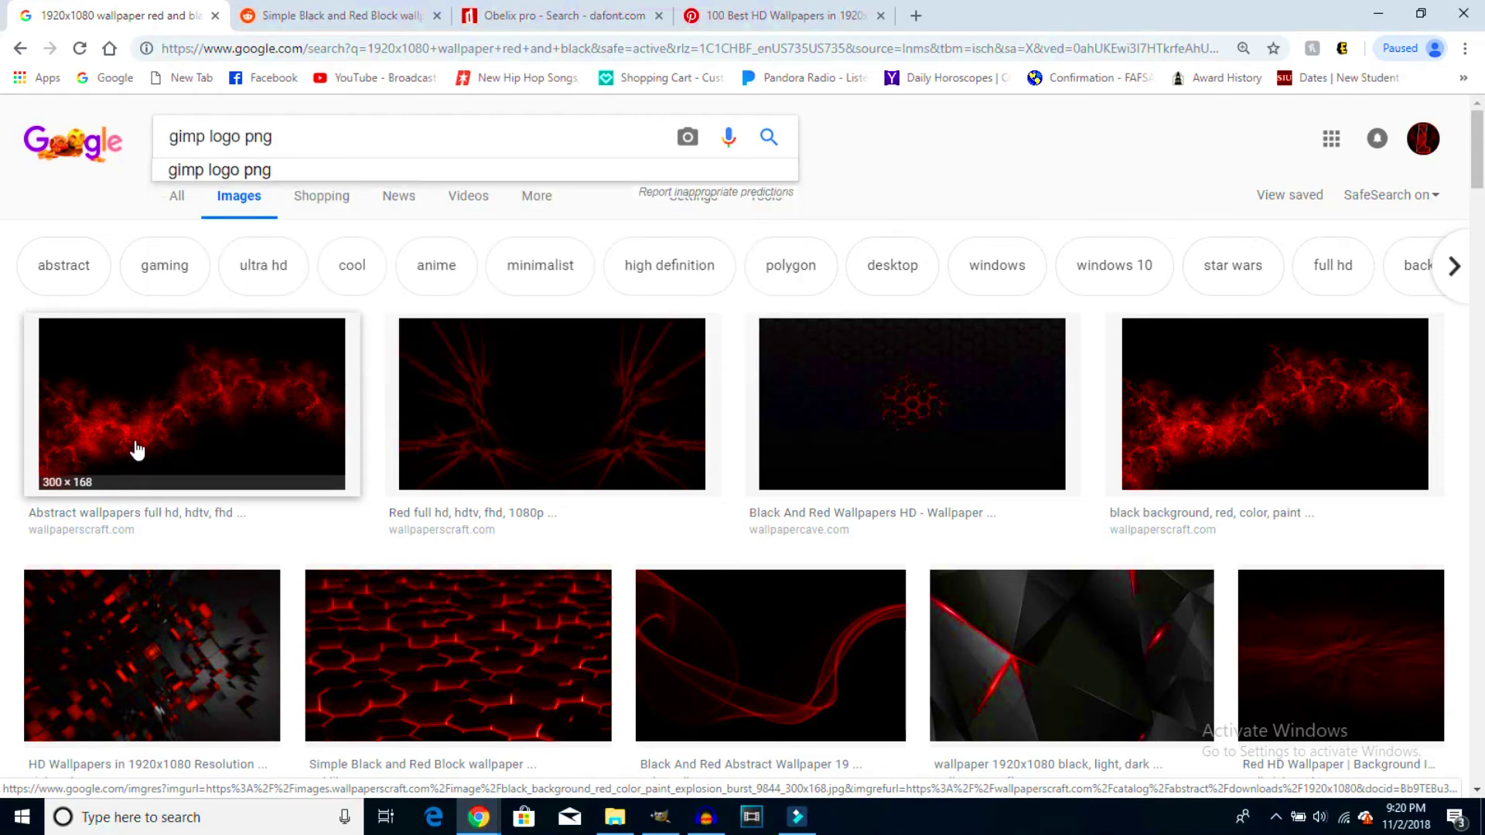
pyautogui.press('Return')
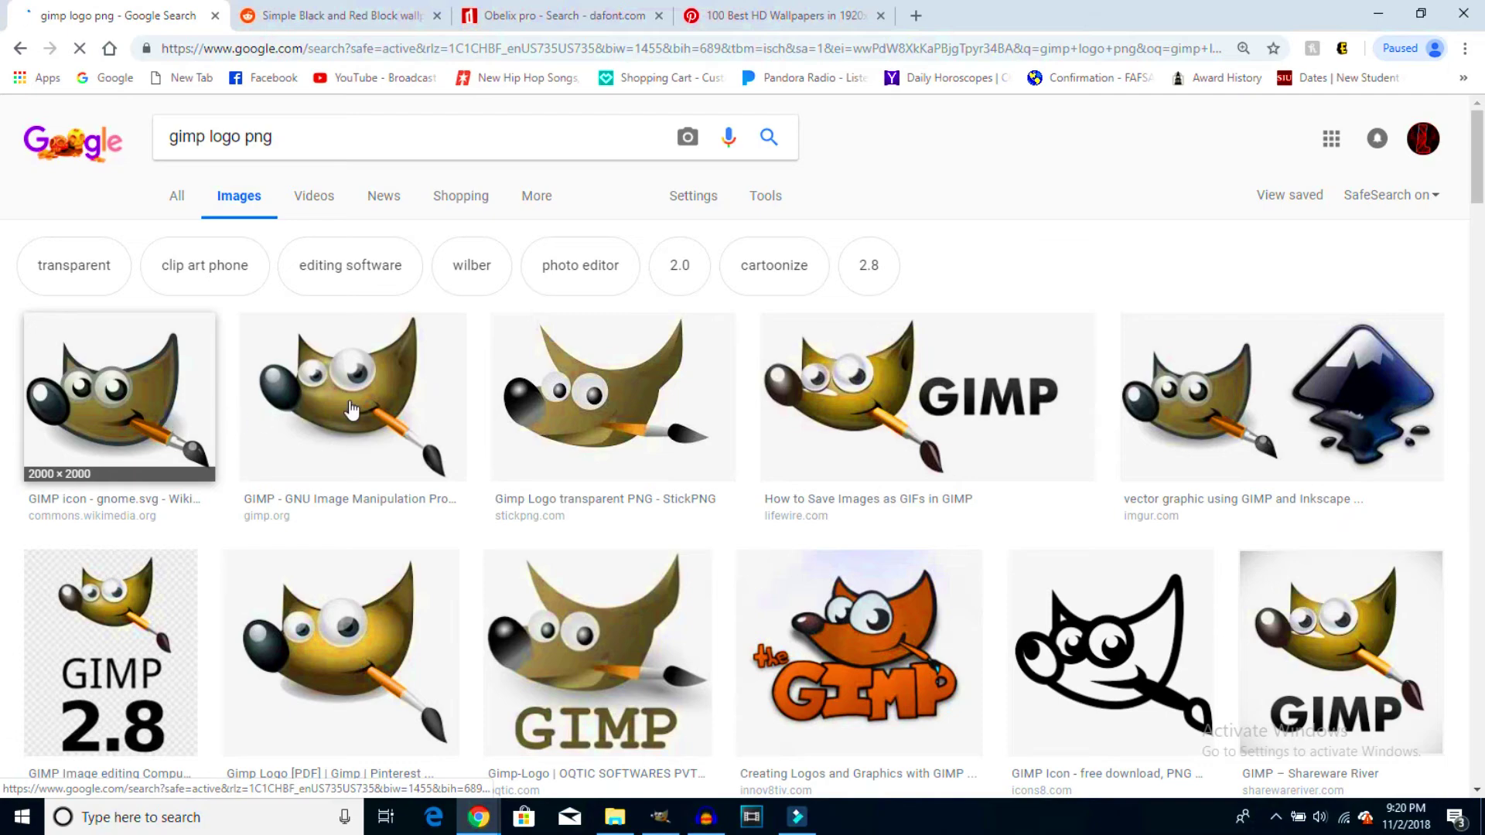
# Open the 2000 × 2000 GIMP icon result from Wikimedia Commons and save the image to the desktop.
pyautogui.click(145, 409)
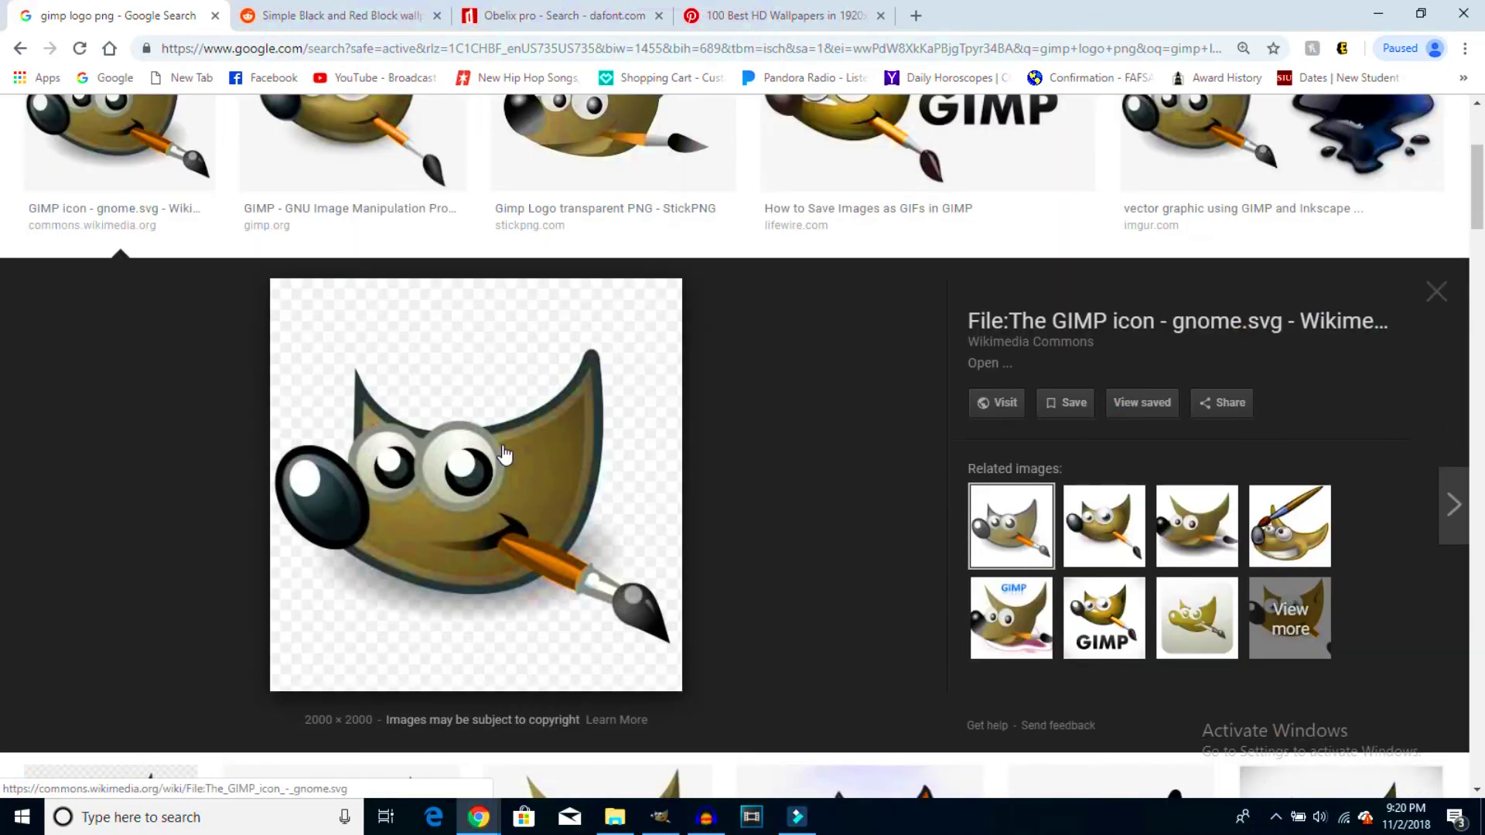
pyautogui.moveTo(504, 455); pyautogui.dragTo(1466, 831)
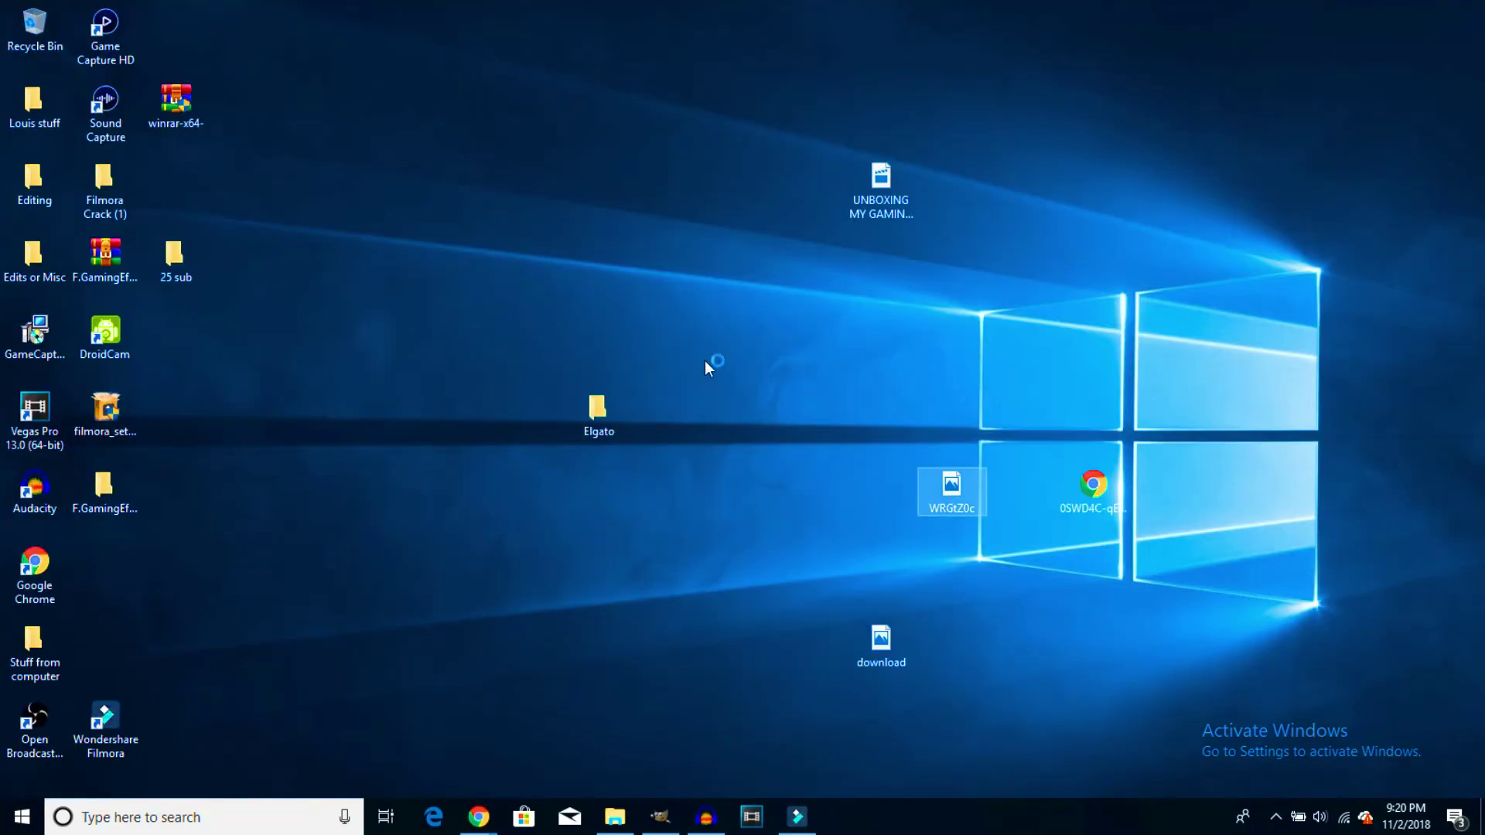
pyautogui.moveTo(749, 444); pyautogui.dragTo(832, 418)
# Back in GIMP, insert the 2000px-The_GIMP_icon_-_gnome.svg image from the desktop as a layer directly above the WRGtZ0c.jpg background.
pyautogui.rightClick(802, 344)
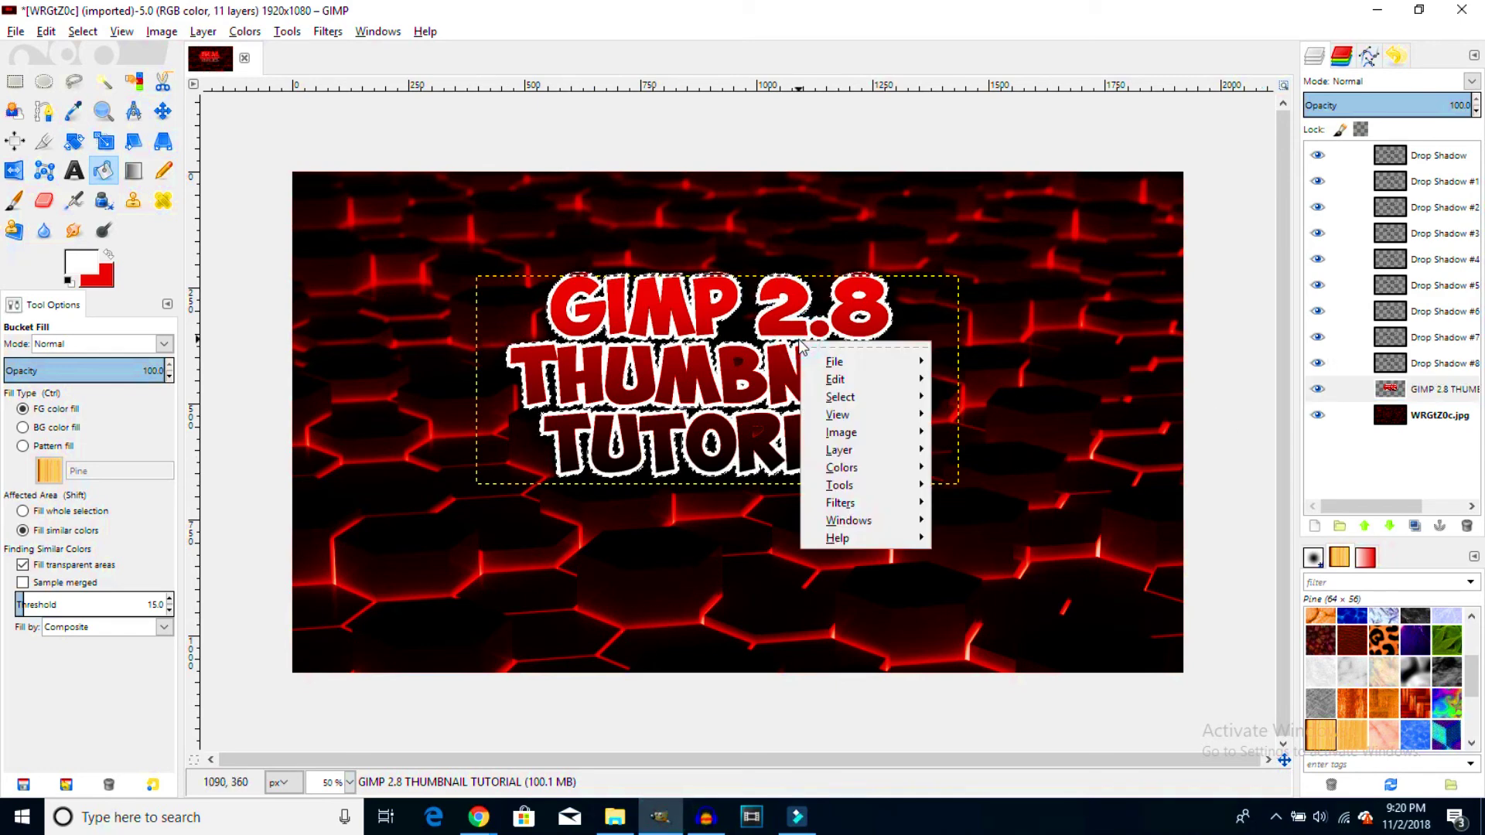
pyautogui.moveTo(863, 376)
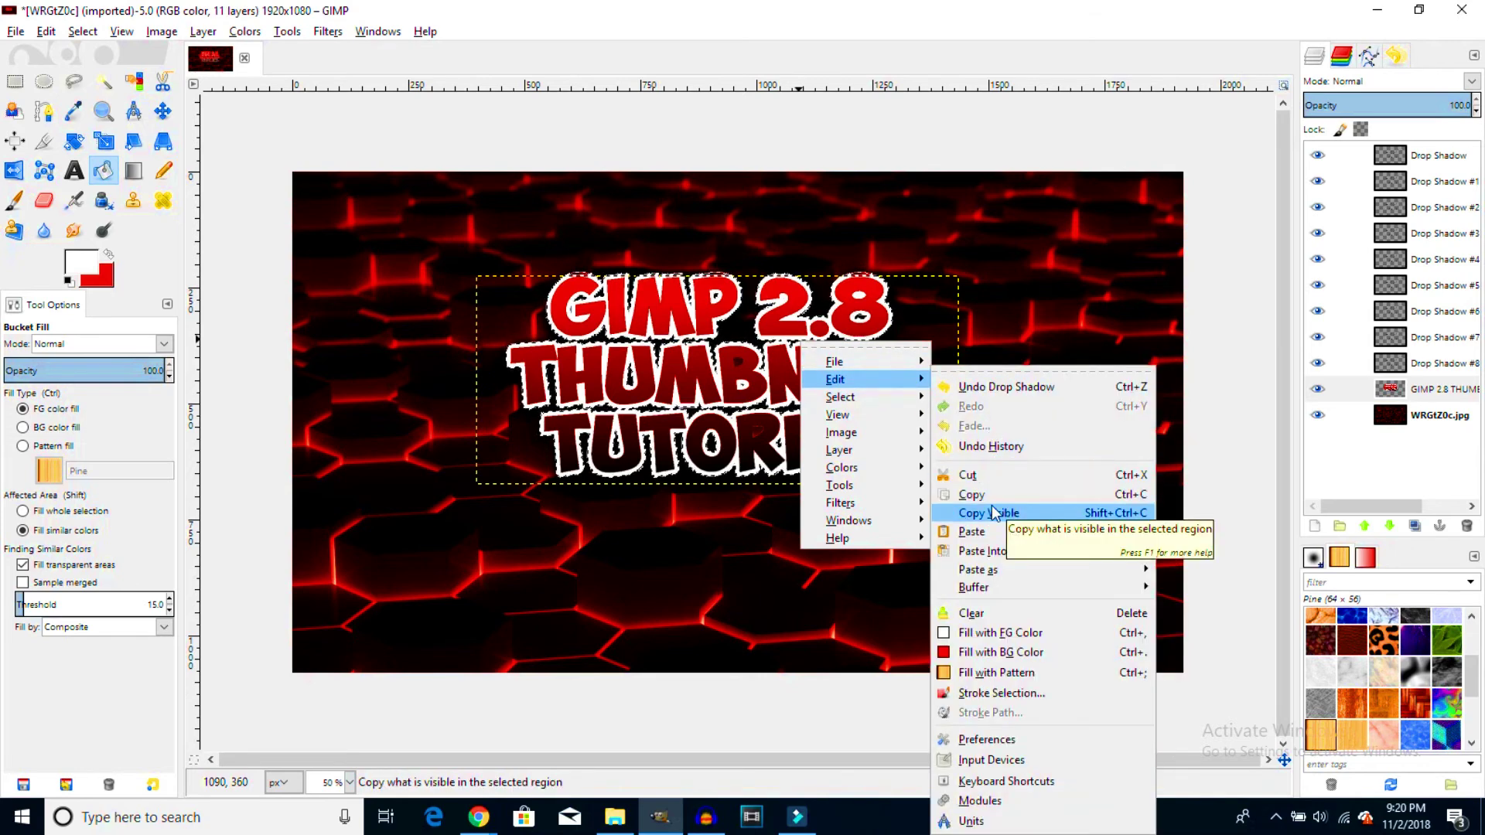
pyautogui.click(1450, 453)
pyautogui.click(1451, 417)
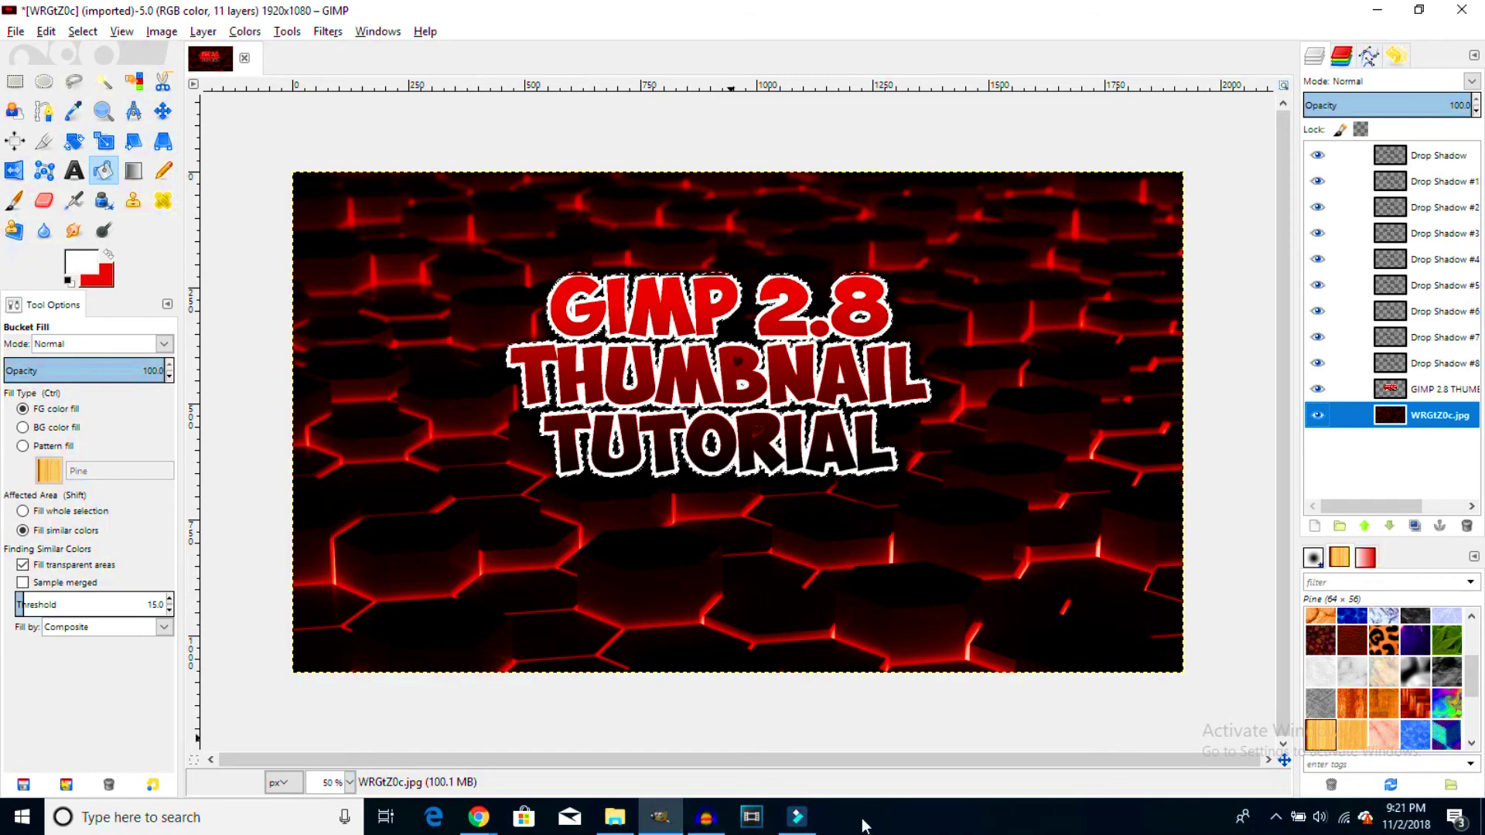
pyautogui.click(1483, 818)
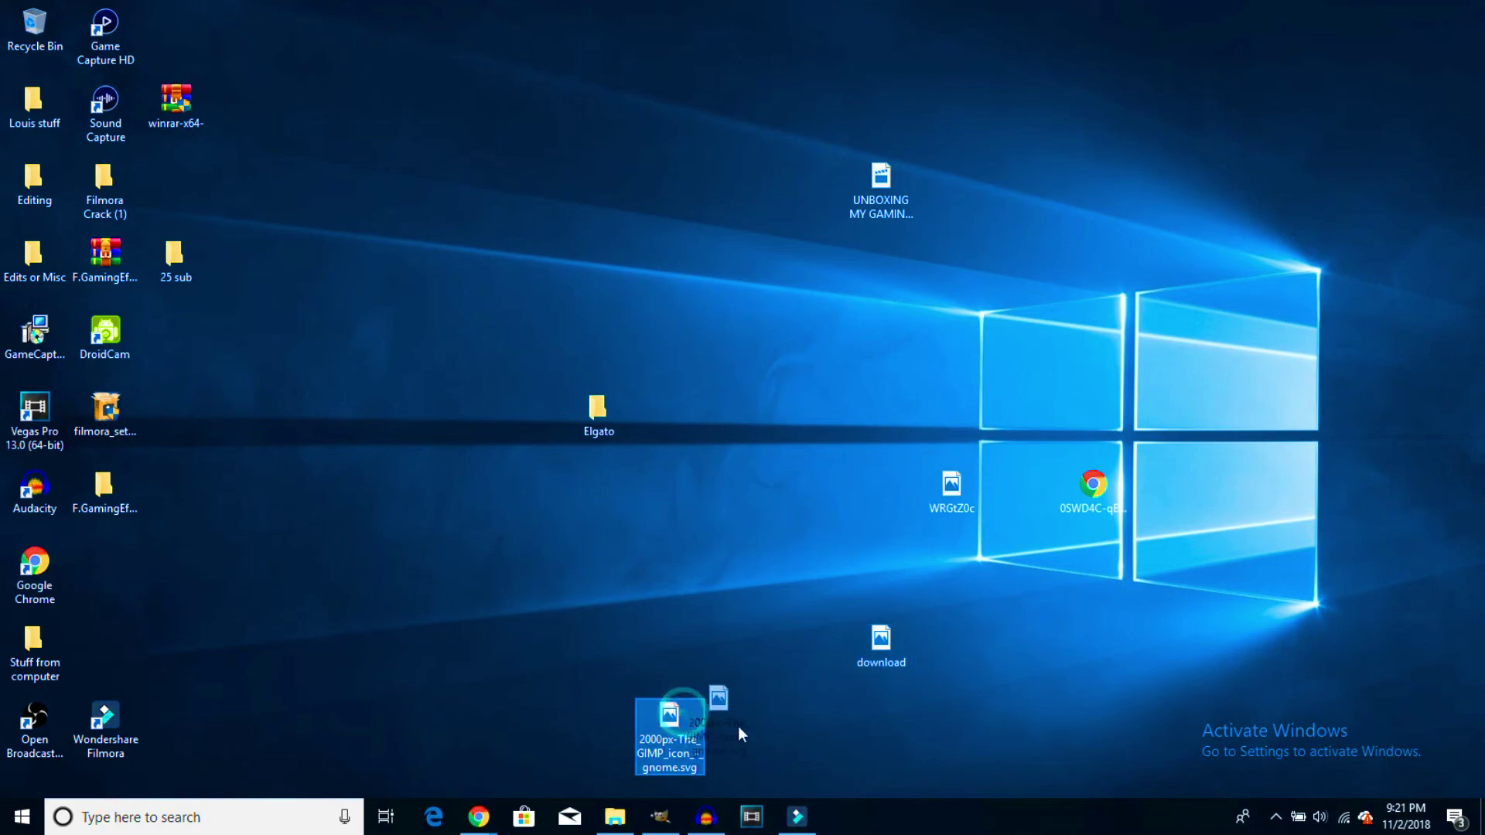
pyautogui.moveTo(738, 726); pyautogui.dragTo(425, 484)
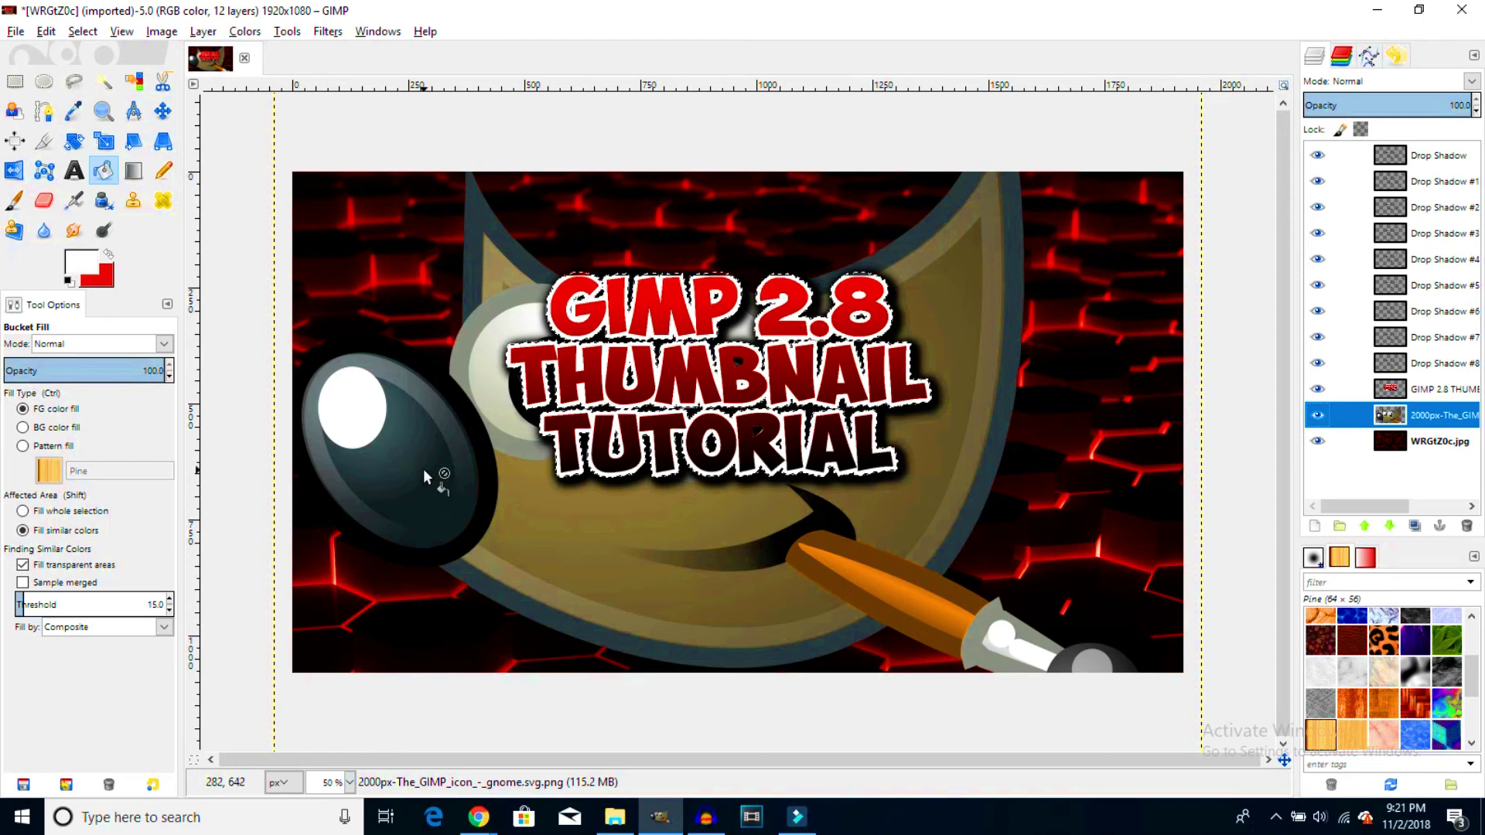
pyautogui.click(99, 143)
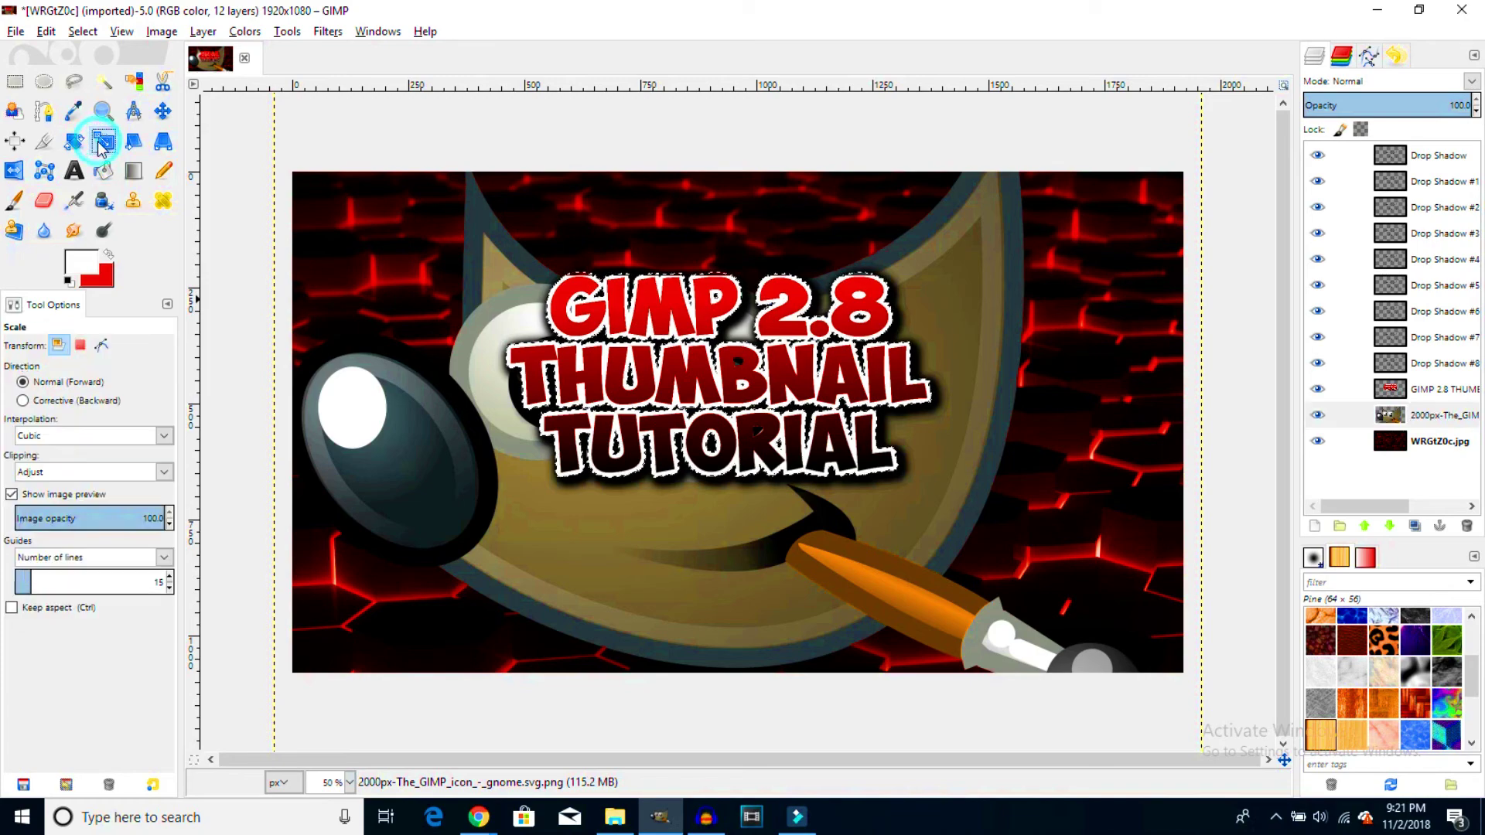
pyautogui.click(442, 415)
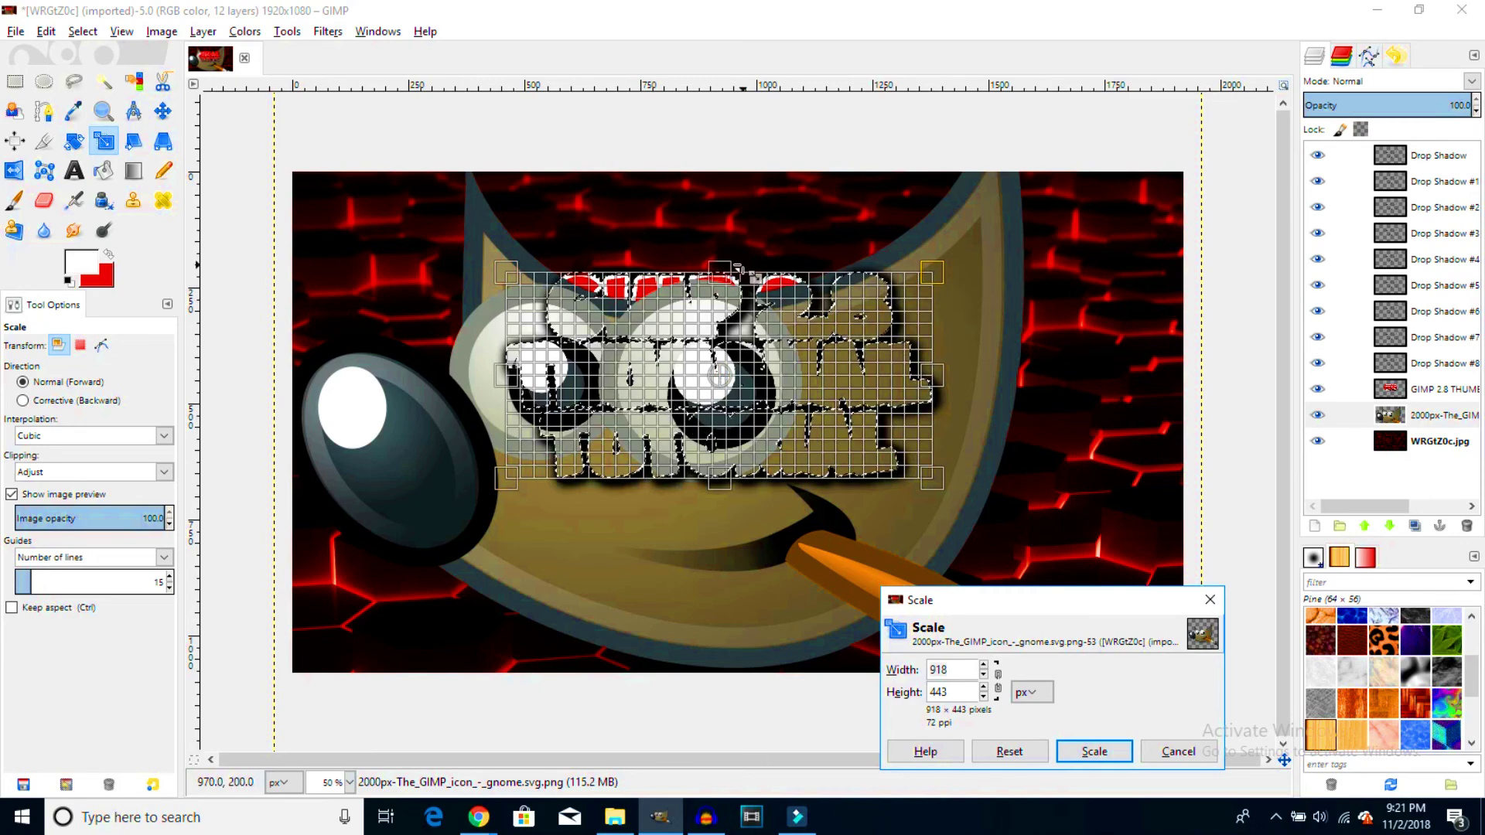
pyautogui.click(290, 193)
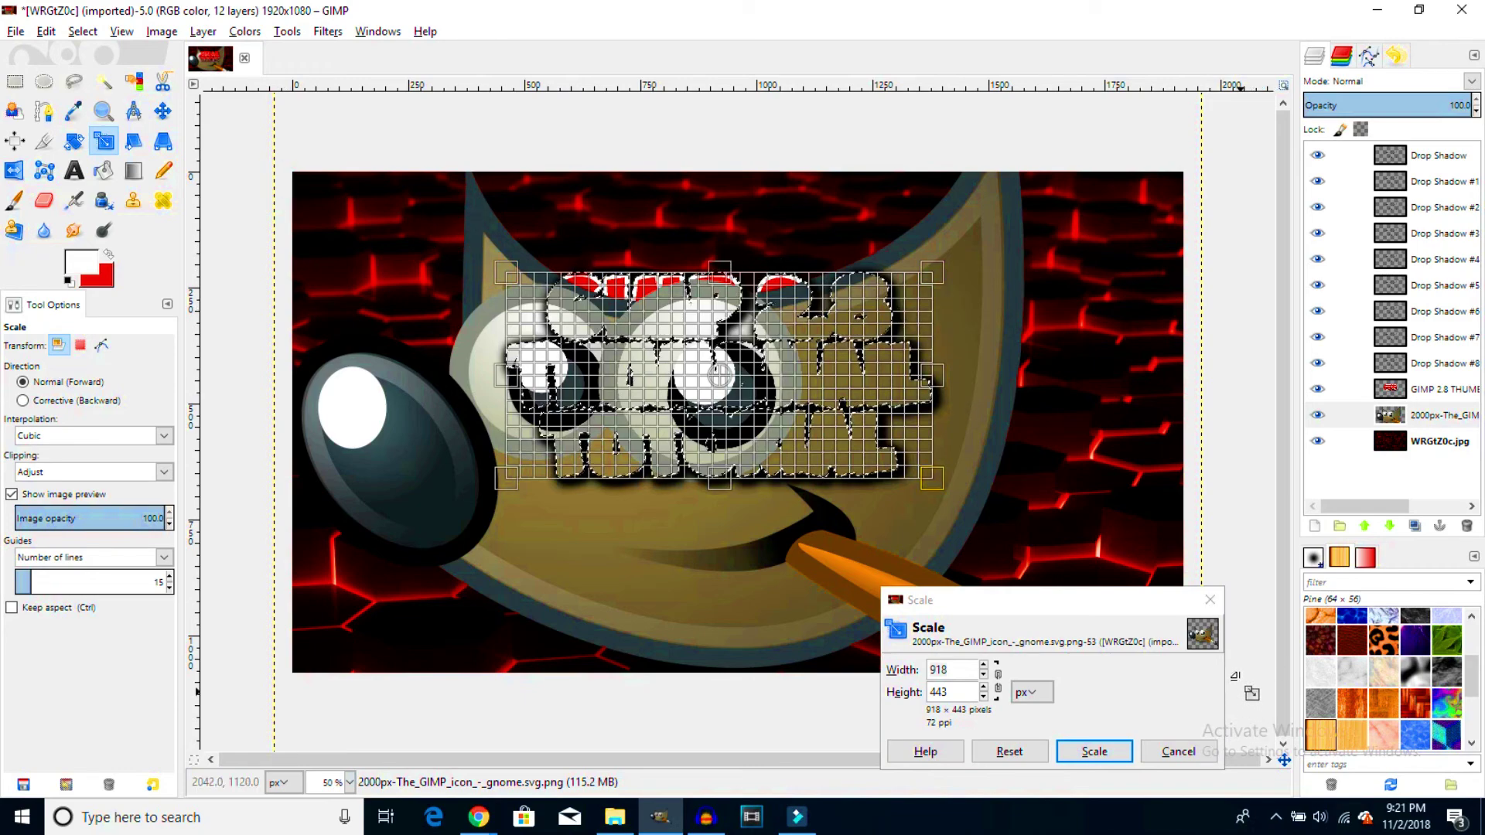
pyautogui.press('Return')
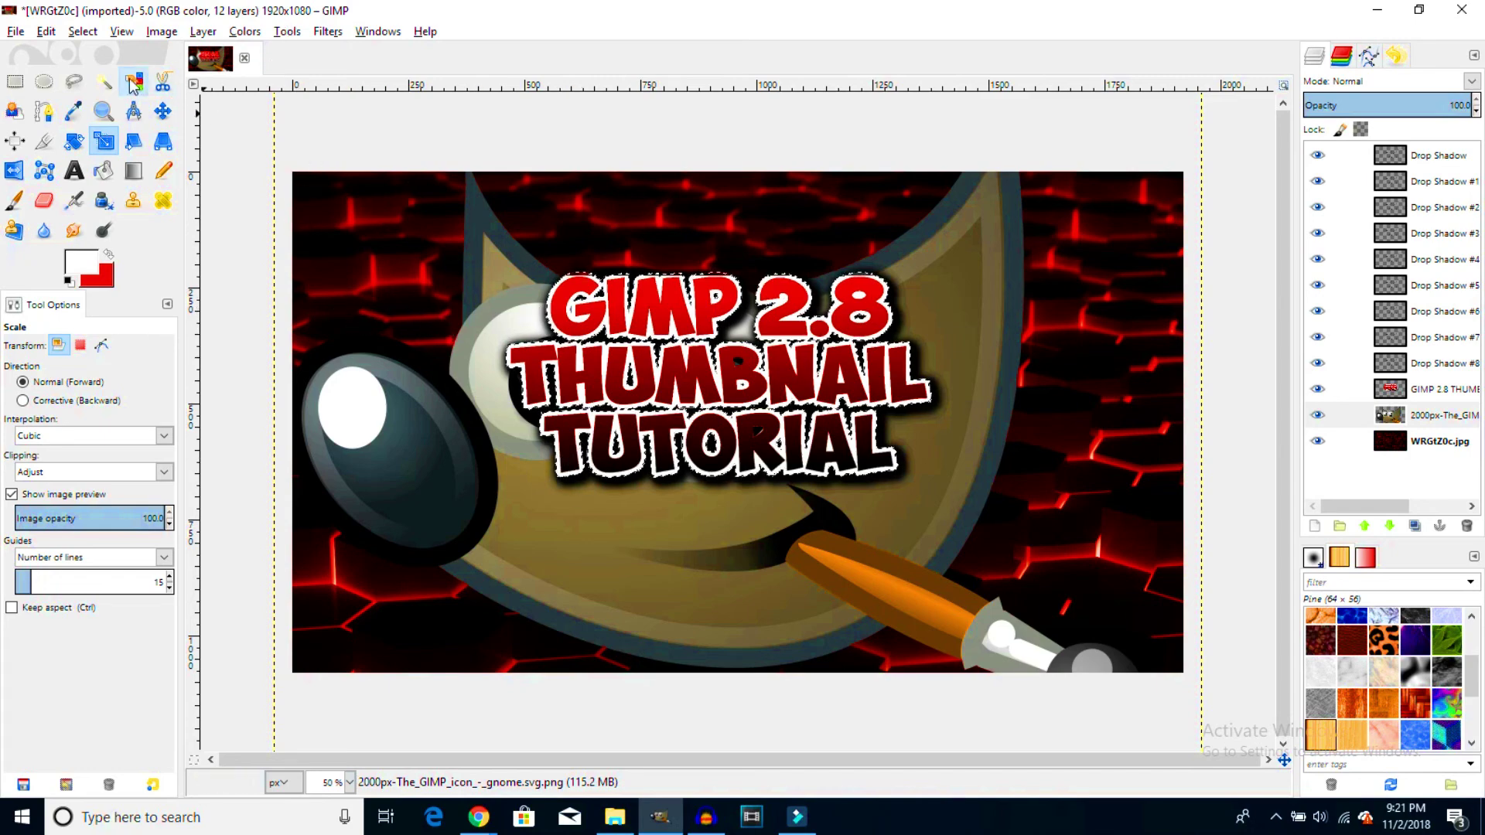
# Save the thumbnail project to the desktop as Gimp TN.xcf.
pyautogui.click(14, 32)
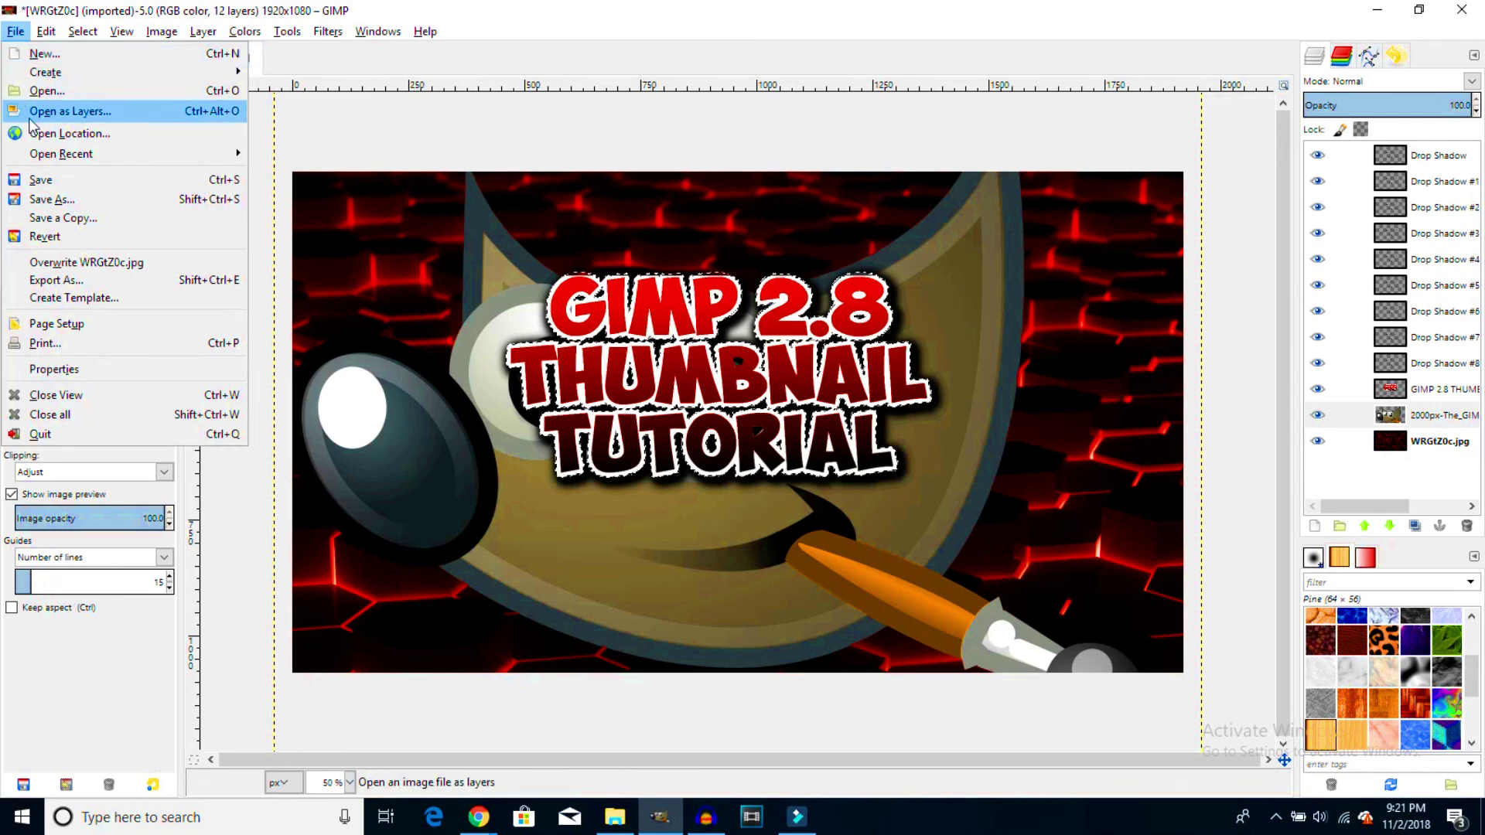
pyautogui.click(45, 200)
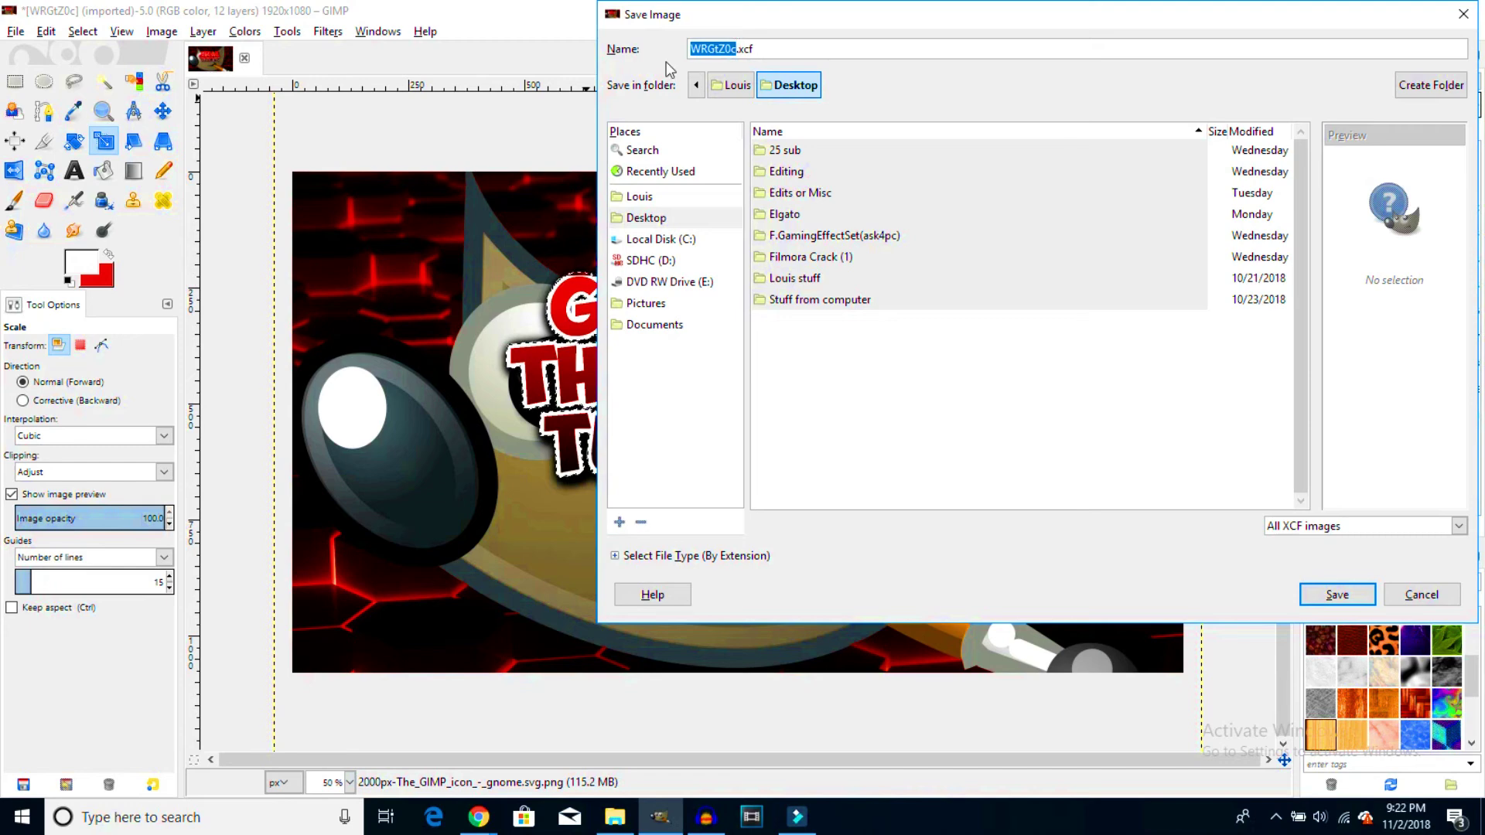
pyautogui.press('BackSpace')
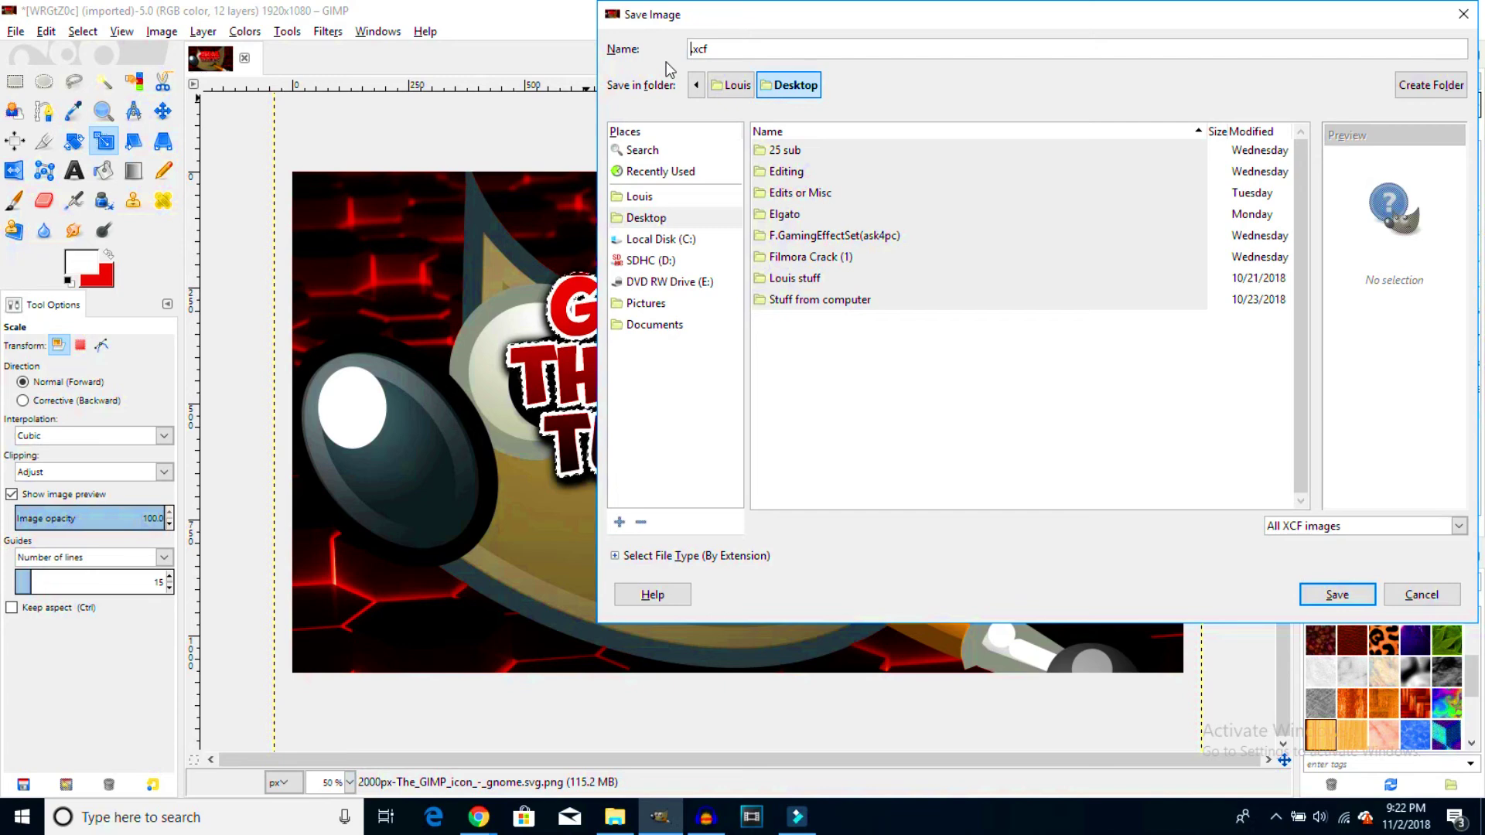
pyautogui.write('Gim')
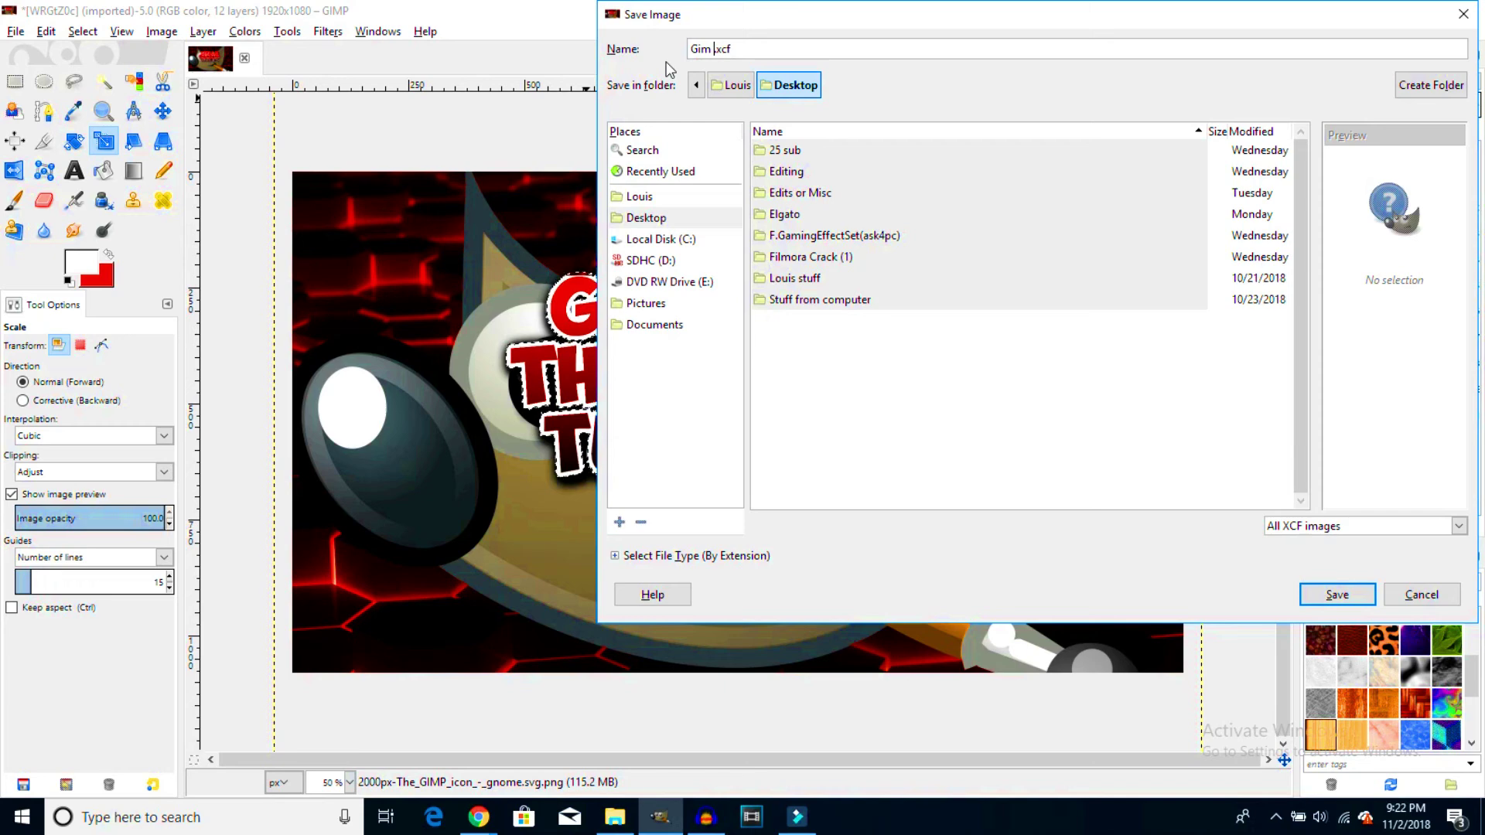
pyautogui.press('BackSpace')
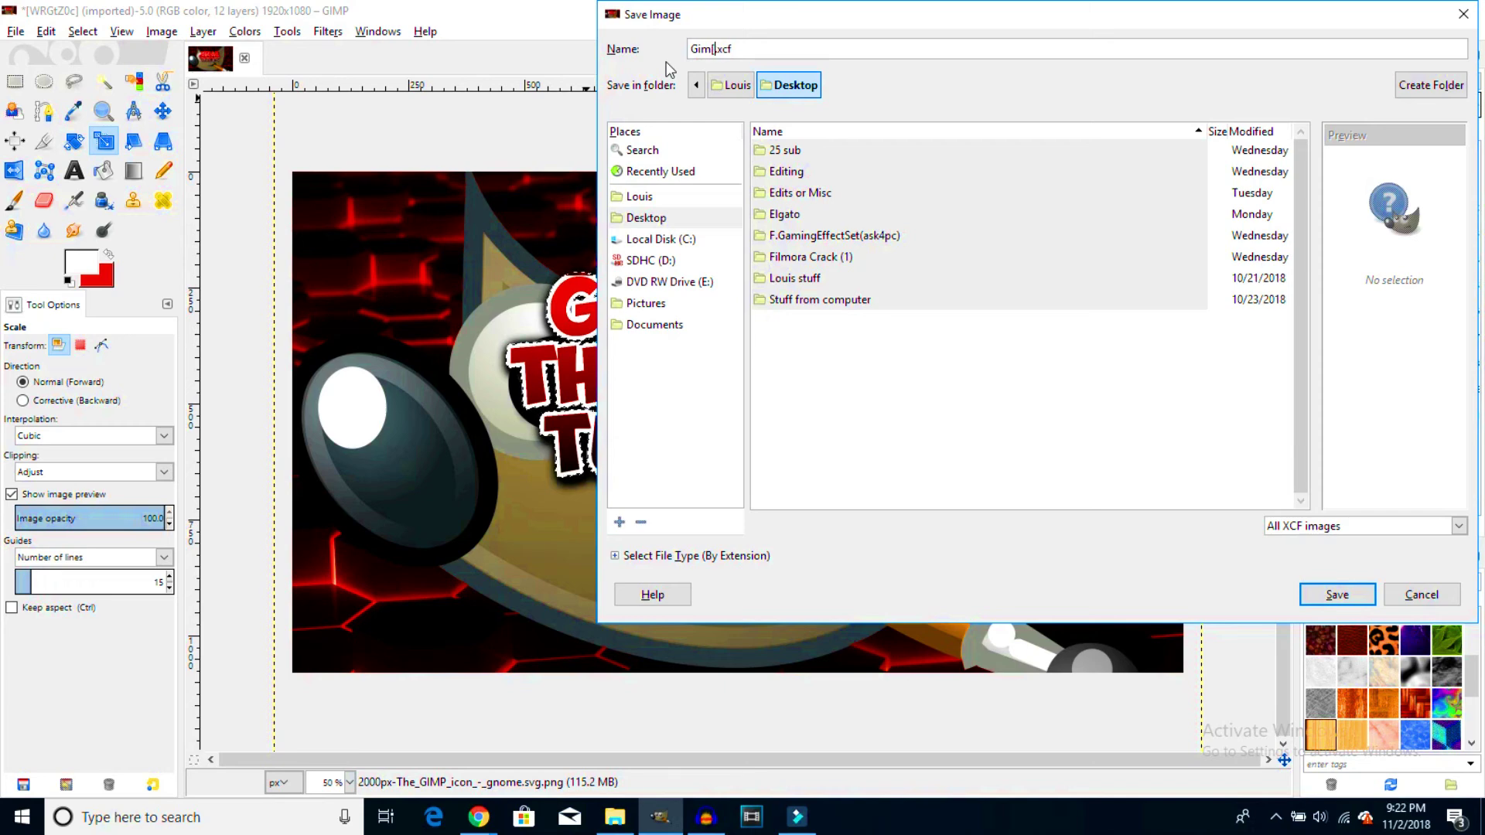
pyautogui.write('p')
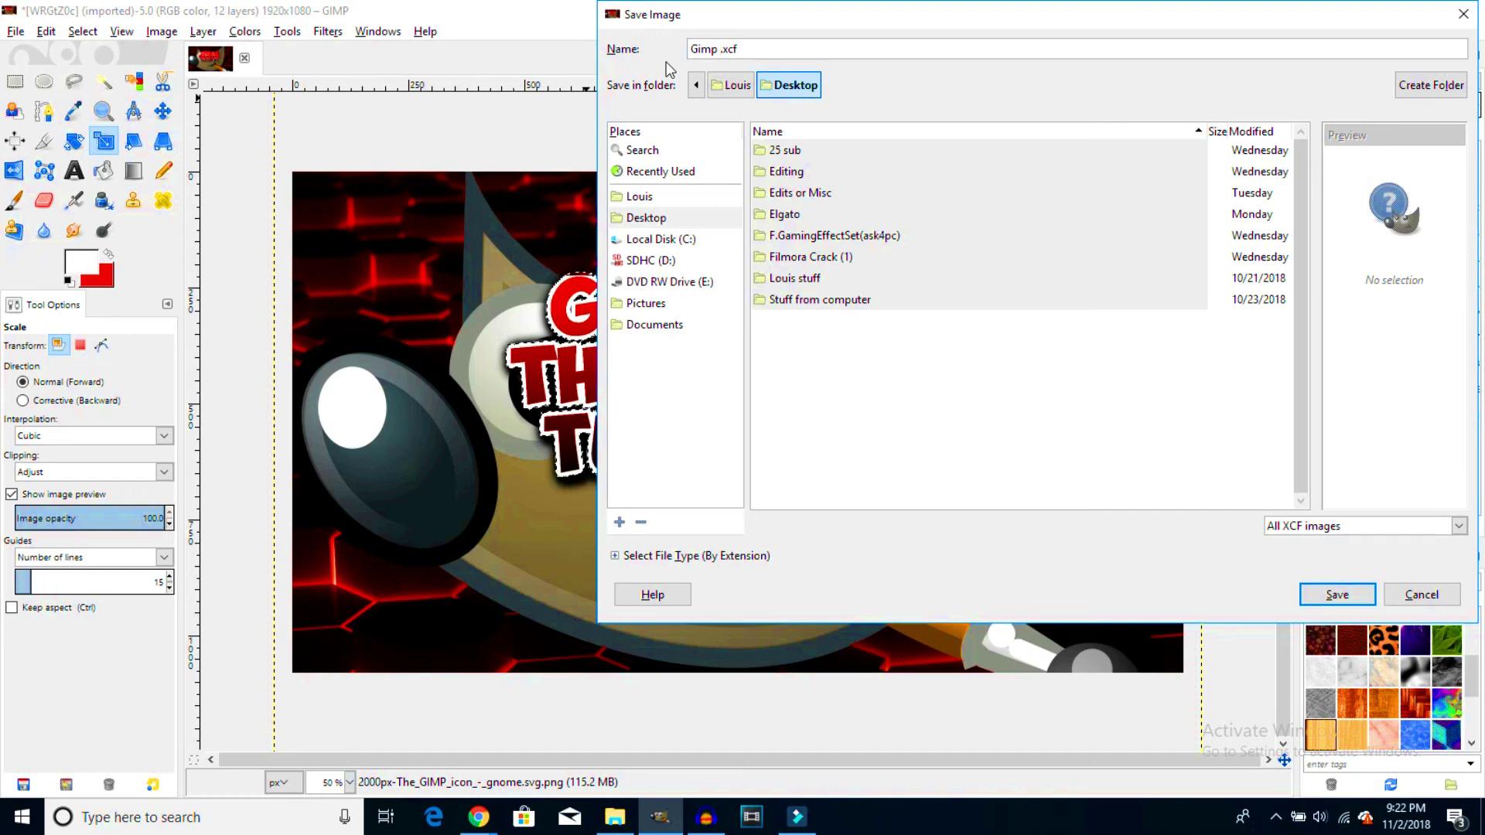
pyautogui.write('TN')
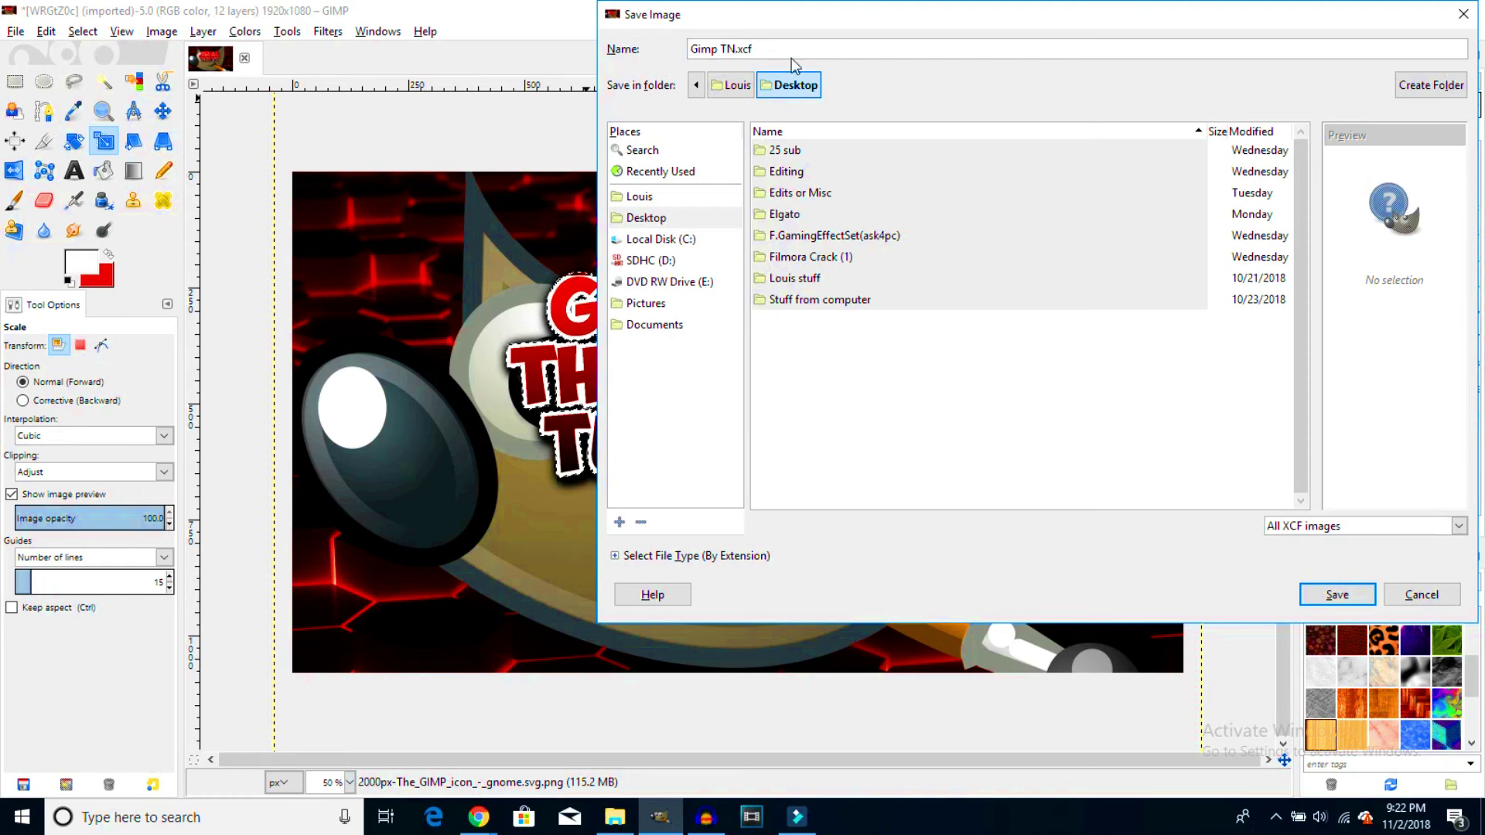
pyautogui.click(689, 219)
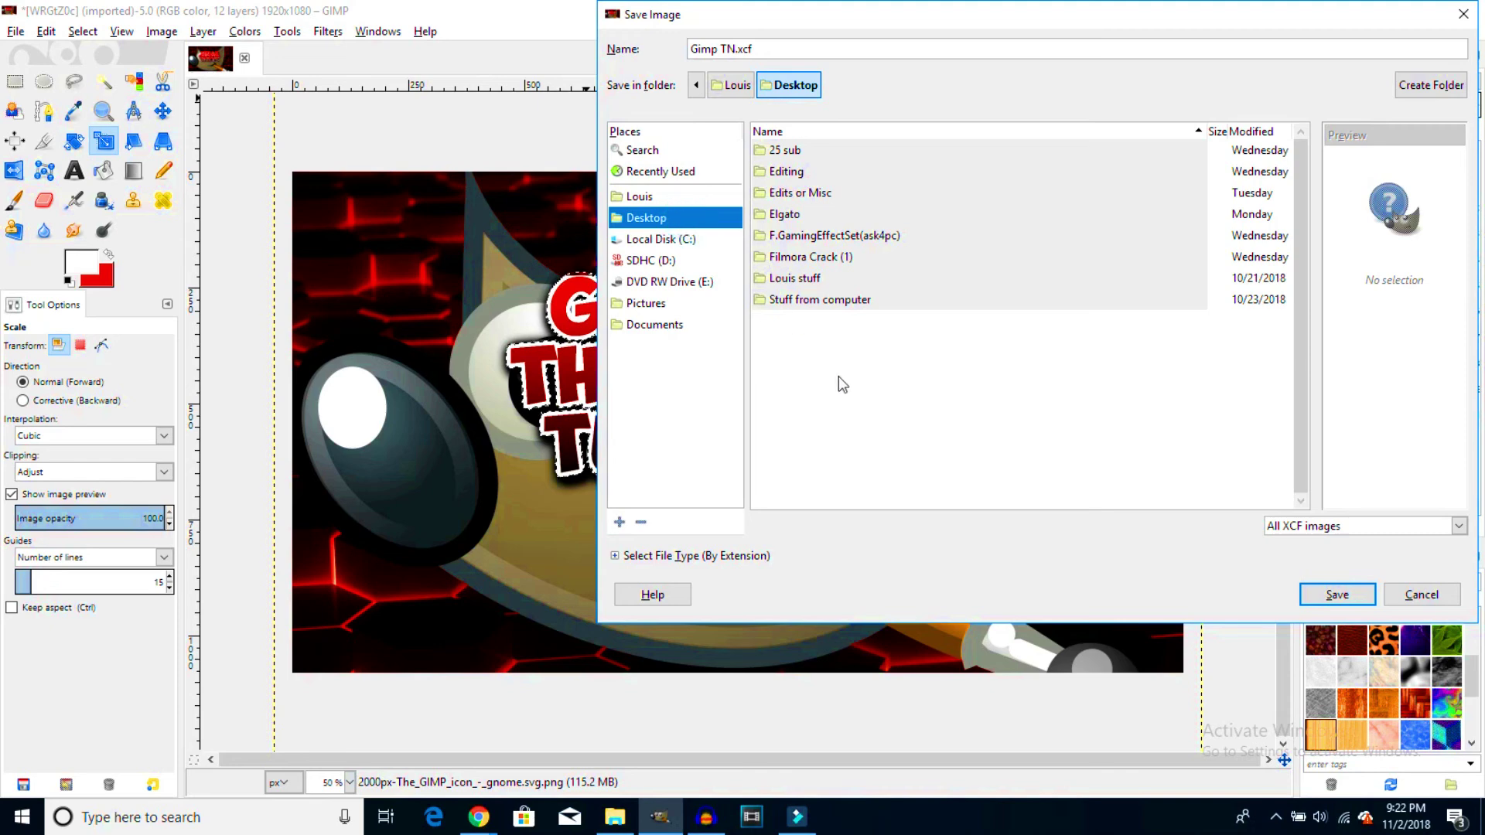
pyautogui.click(1320, 595)
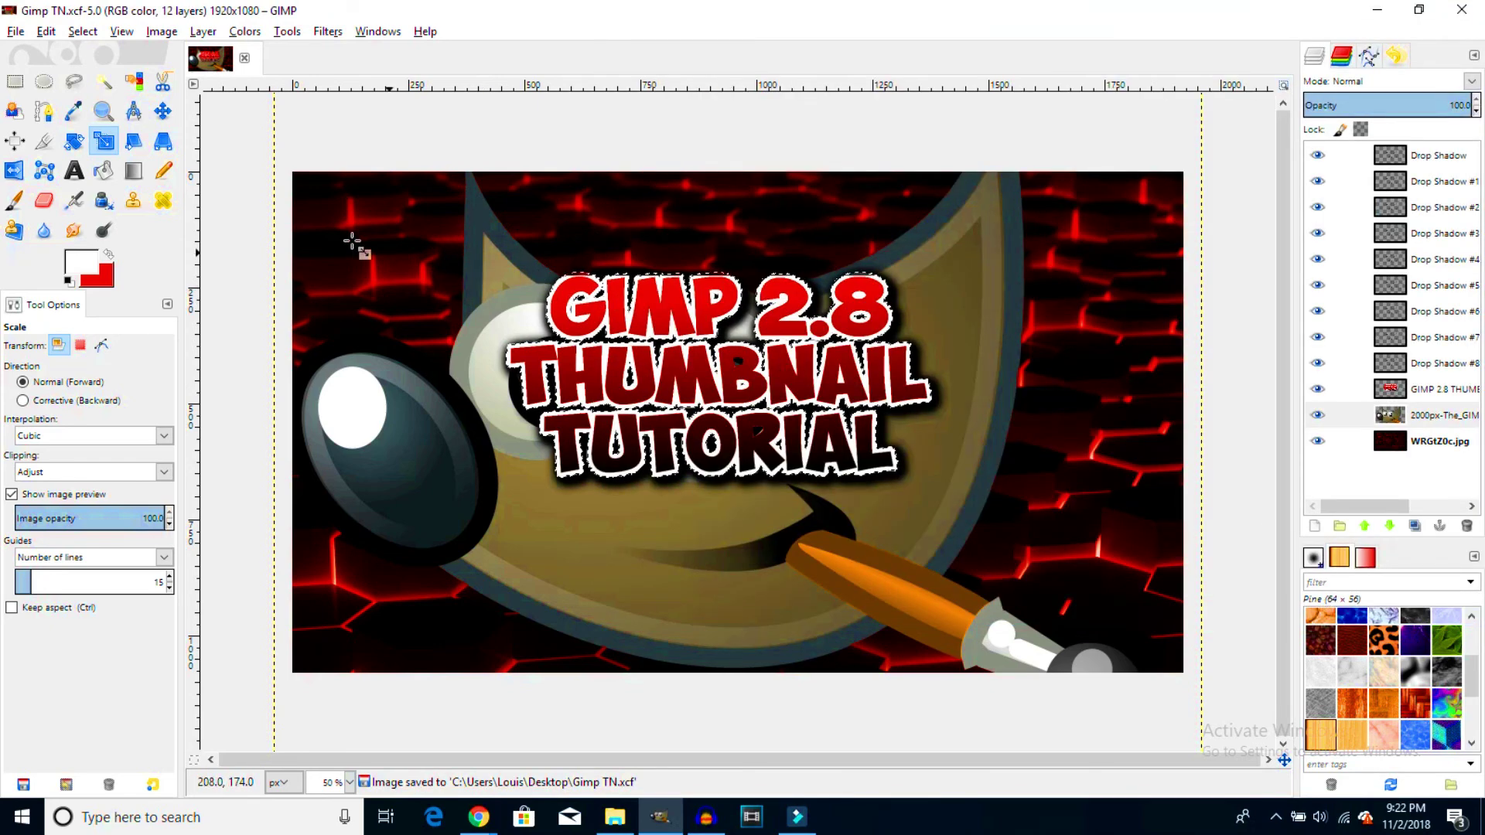
# Export the thumbnail to the desktop as Gimp TN.jpg with the JPEG quality raised to the maximum.
pyautogui.click(15, 31)
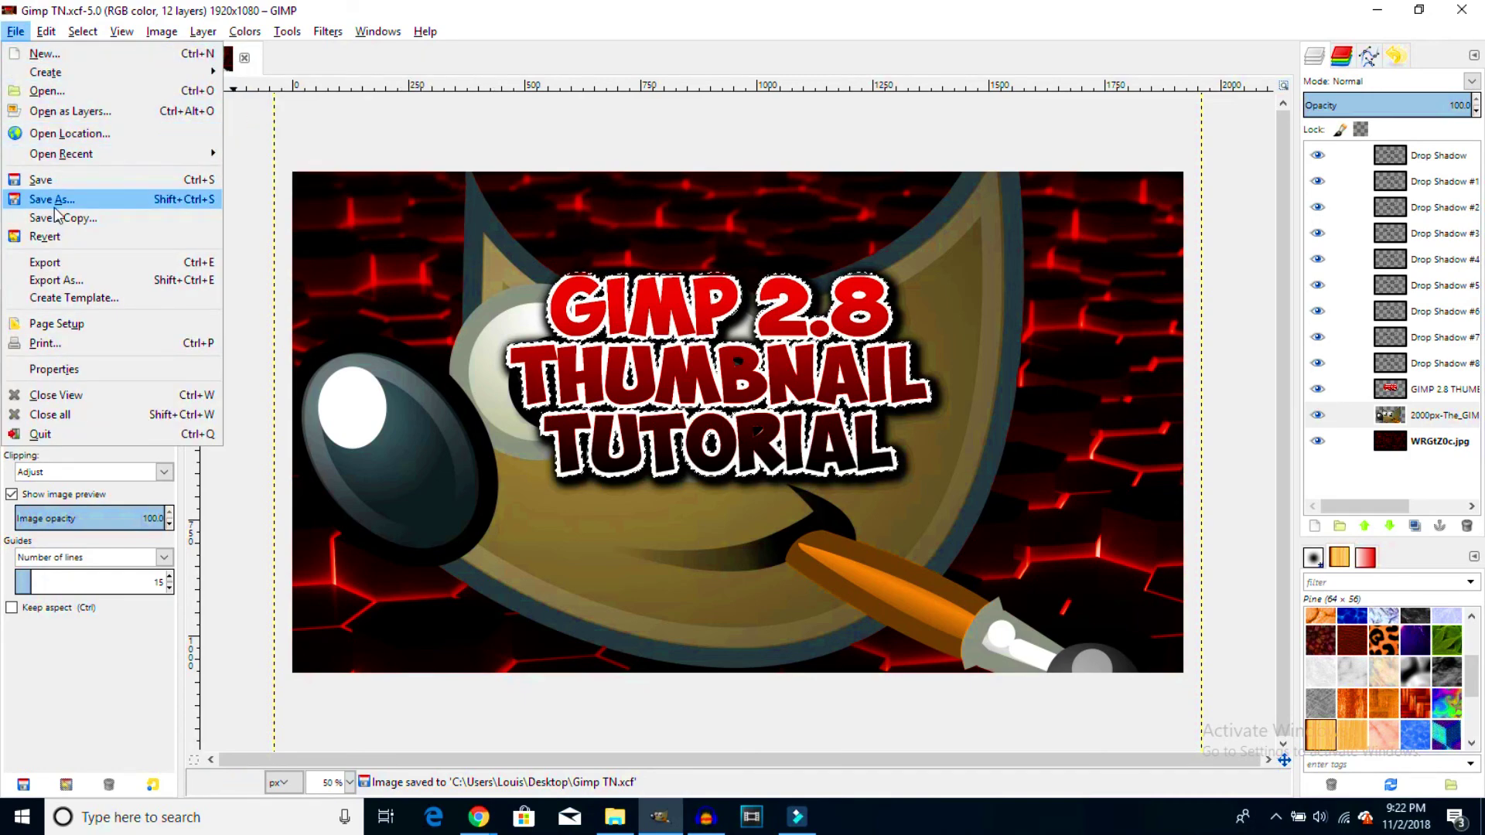
pyautogui.click(68, 282)
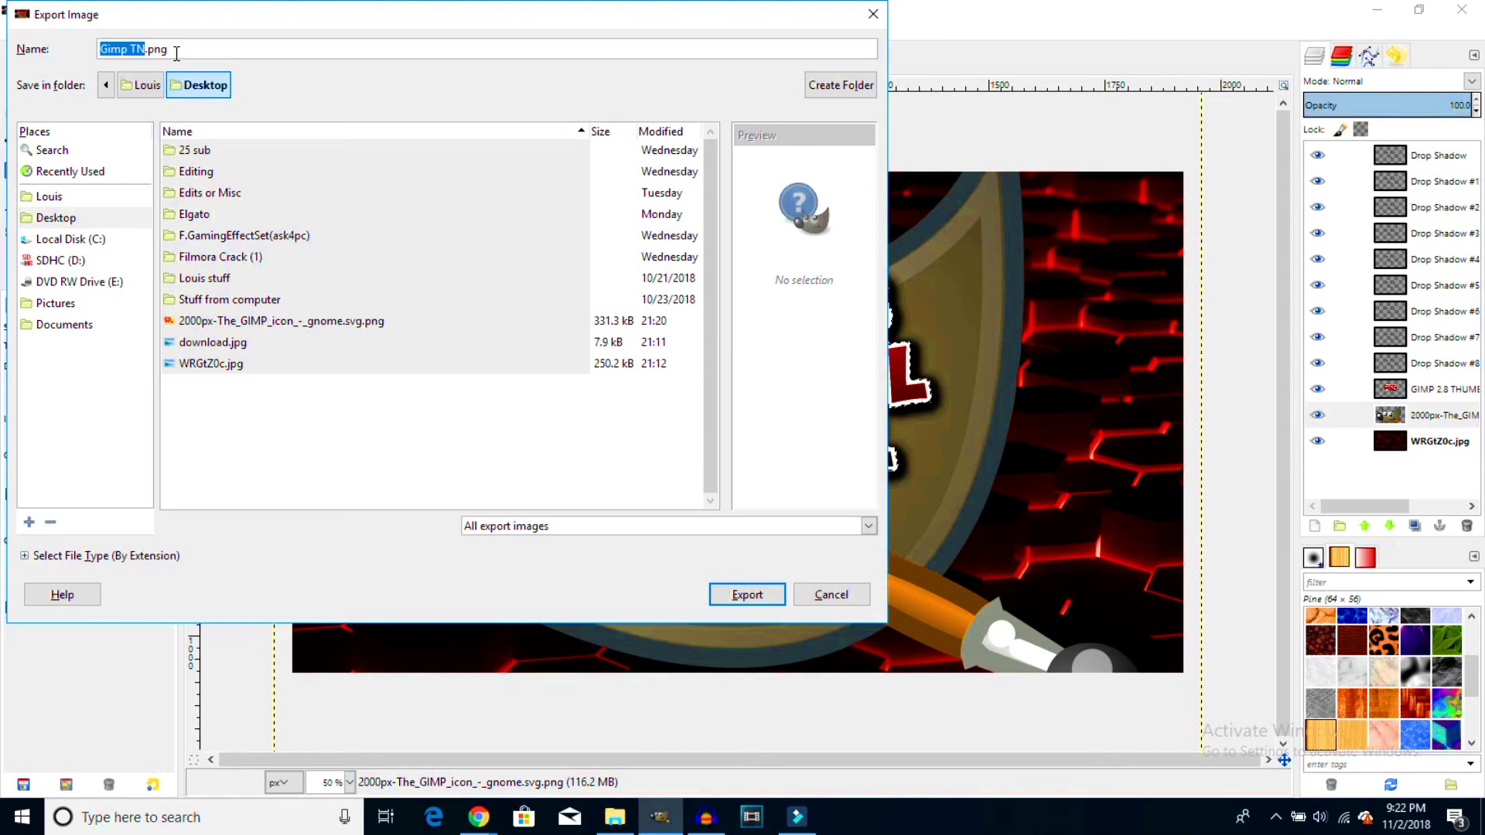
pyautogui.moveTo(177, 53); pyautogui.dragTo(154, 51)
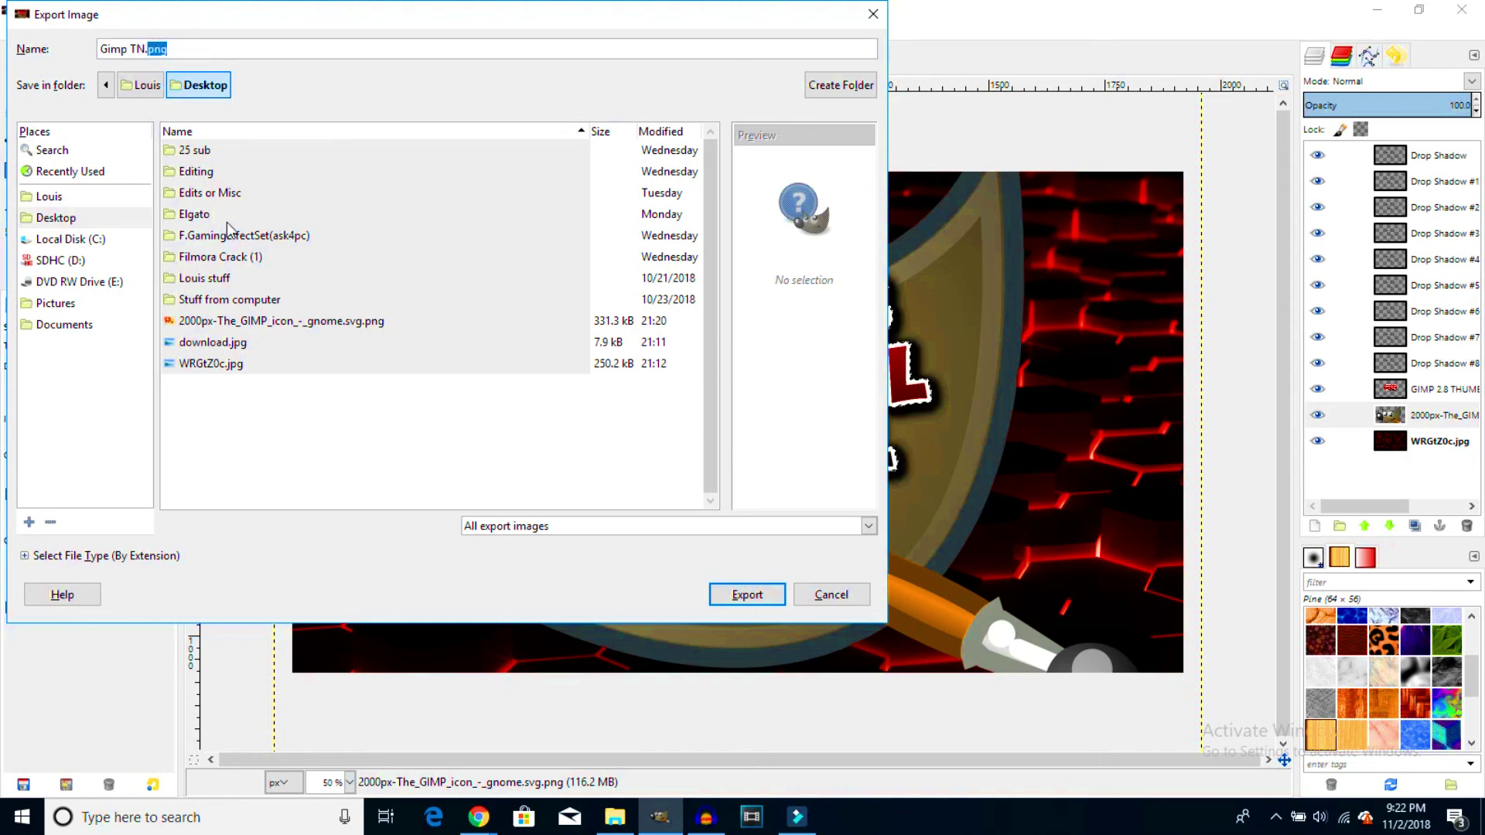
pyautogui.press('BackSpace')
pyautogui.press('BackSpace')
pyautogui.write('jpg')
pyautogui.click(48, 239)
pyautogui.click(46, 217)
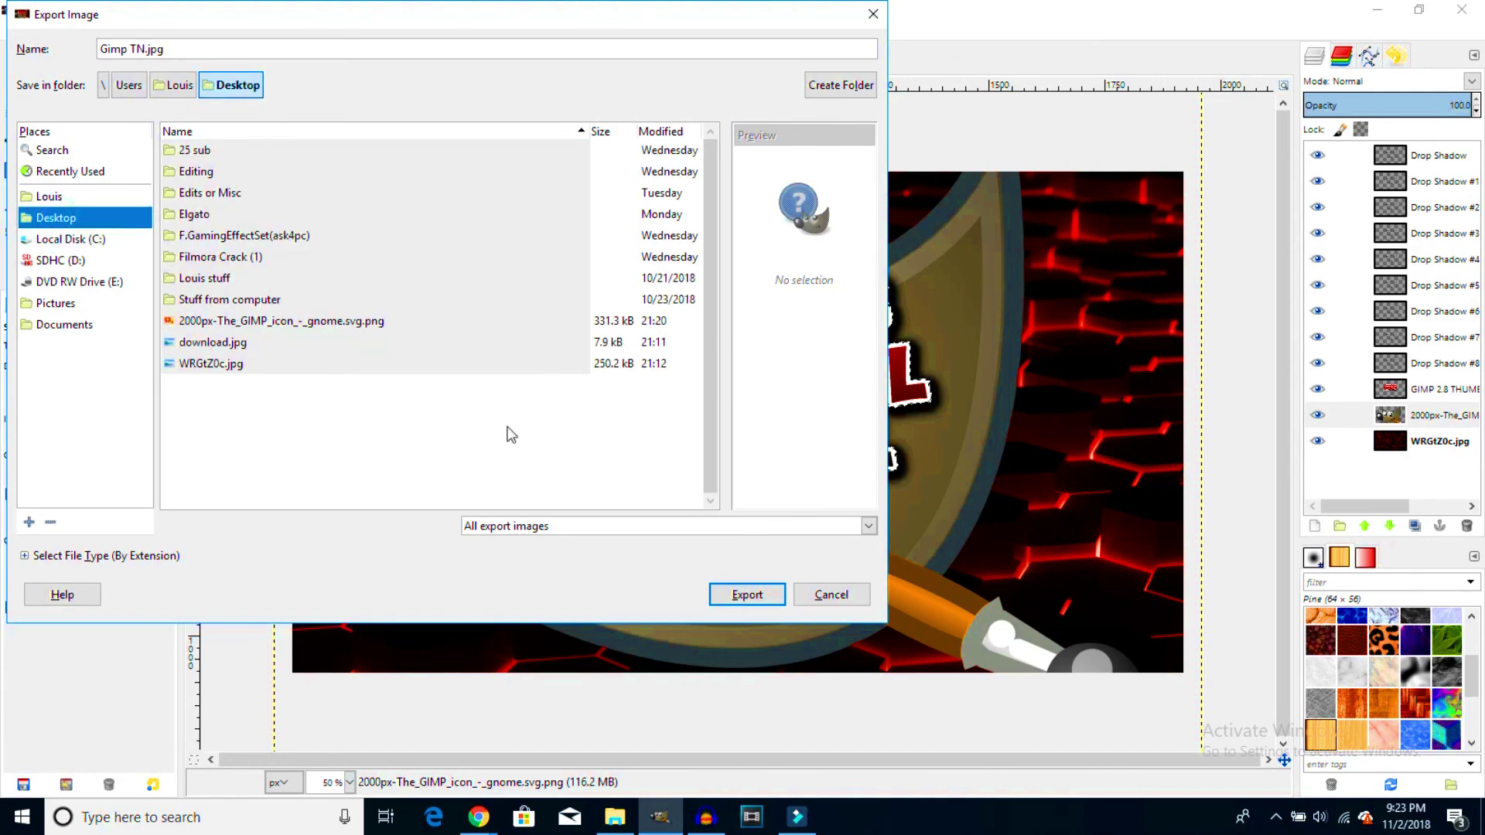
pyautogui.click(749, 602)
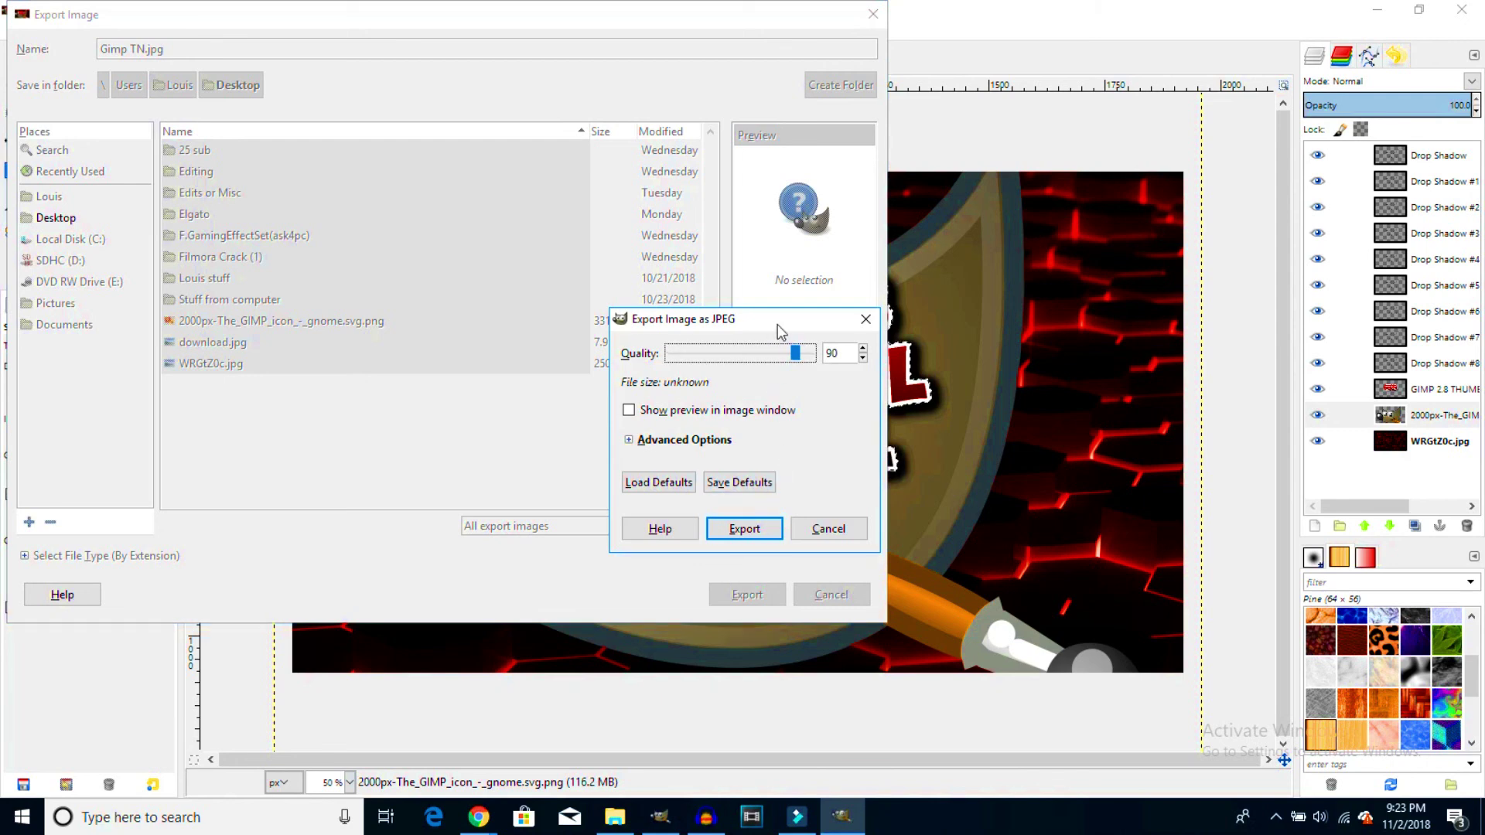
pyautogui.moveTo(792, 353); pyautogui.dragTo(835, 363)
pyautogui.click(750, 529)
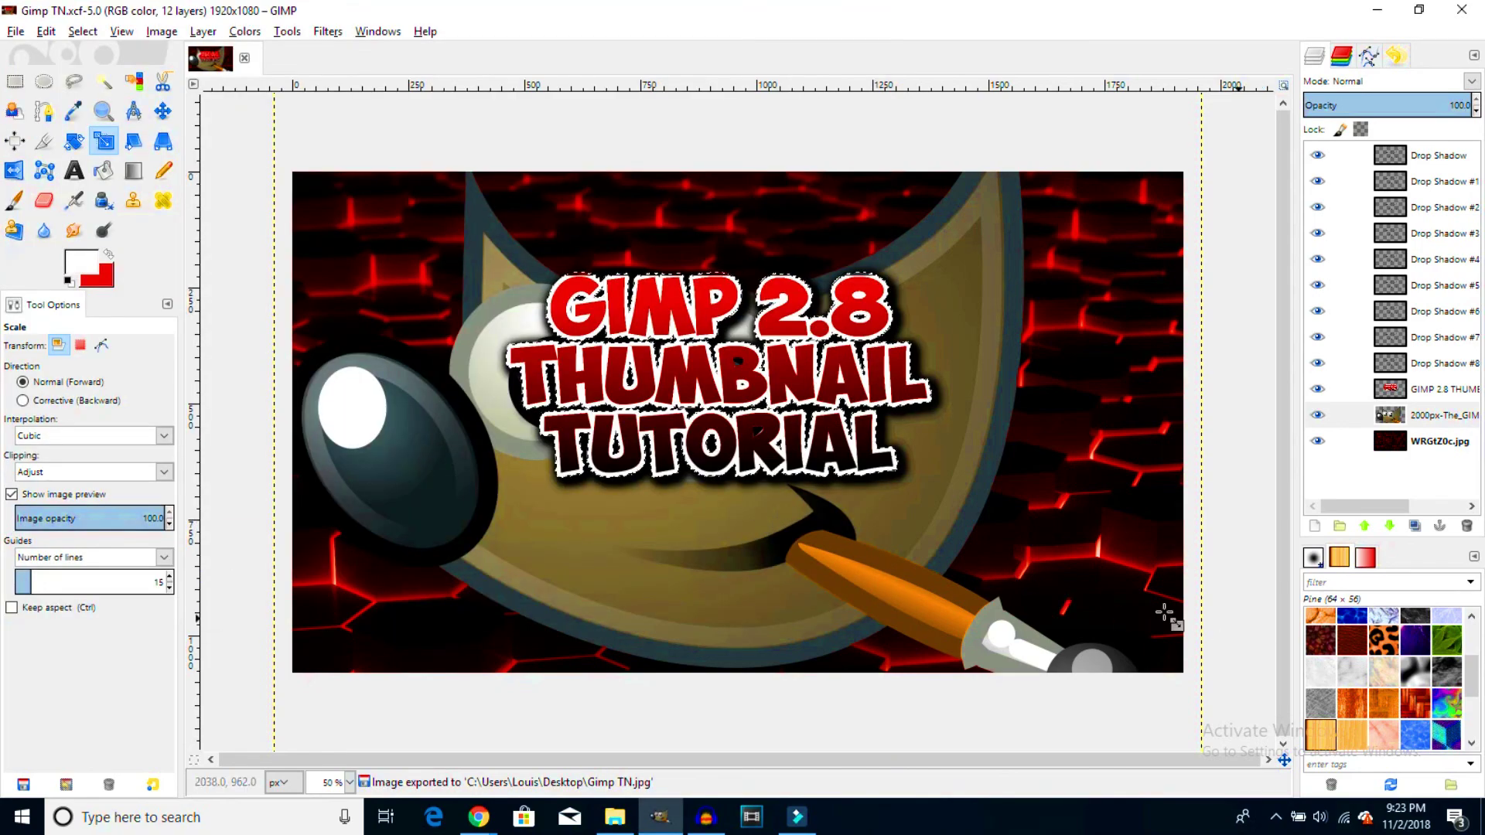
# Show the Windows desktop and open the exported Gimp TN image to view it.
pyautogui.press('super+d')
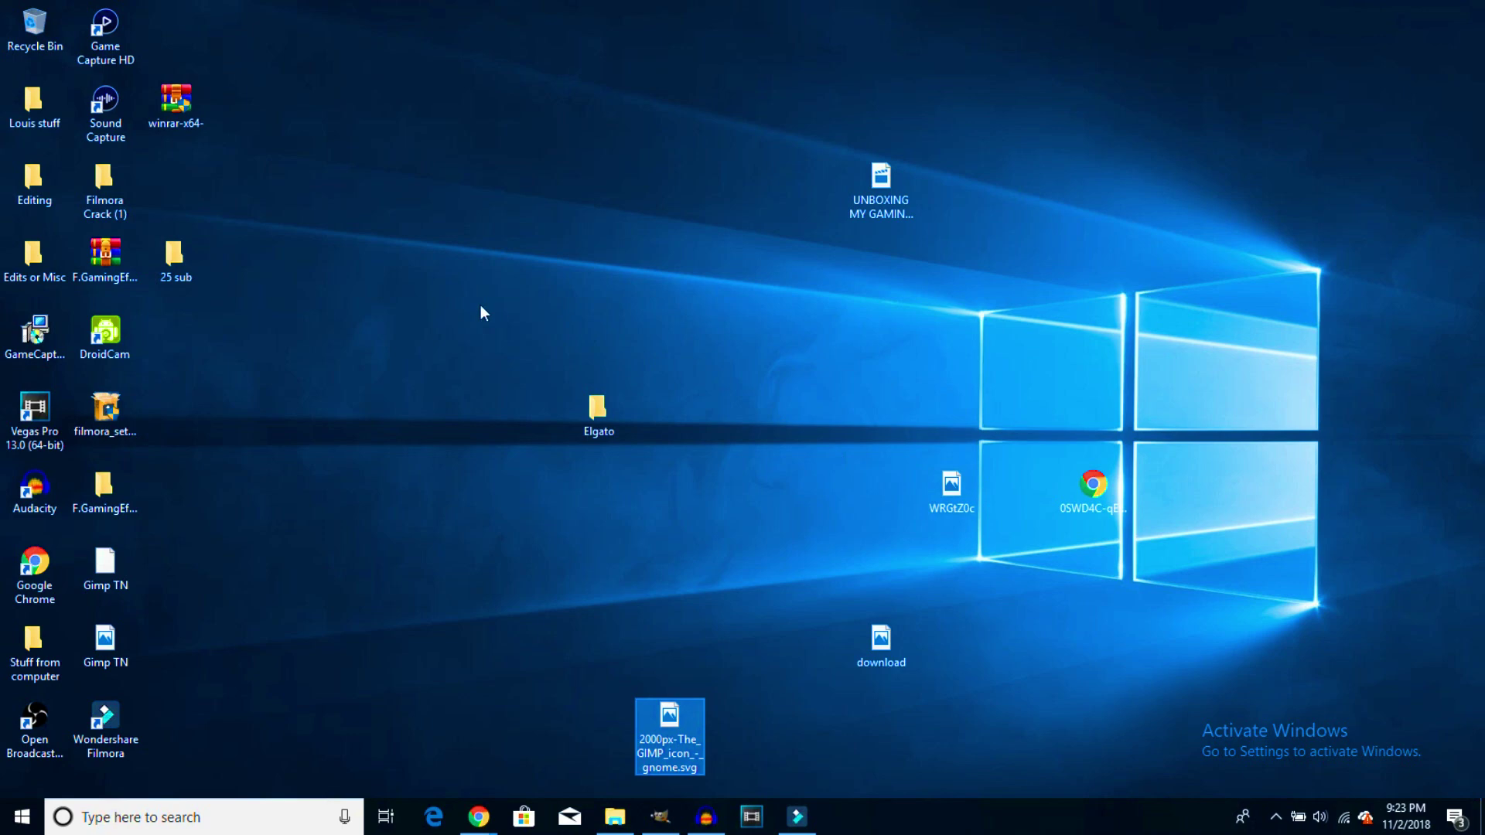
pyautogui.doubleClick(116, 641)
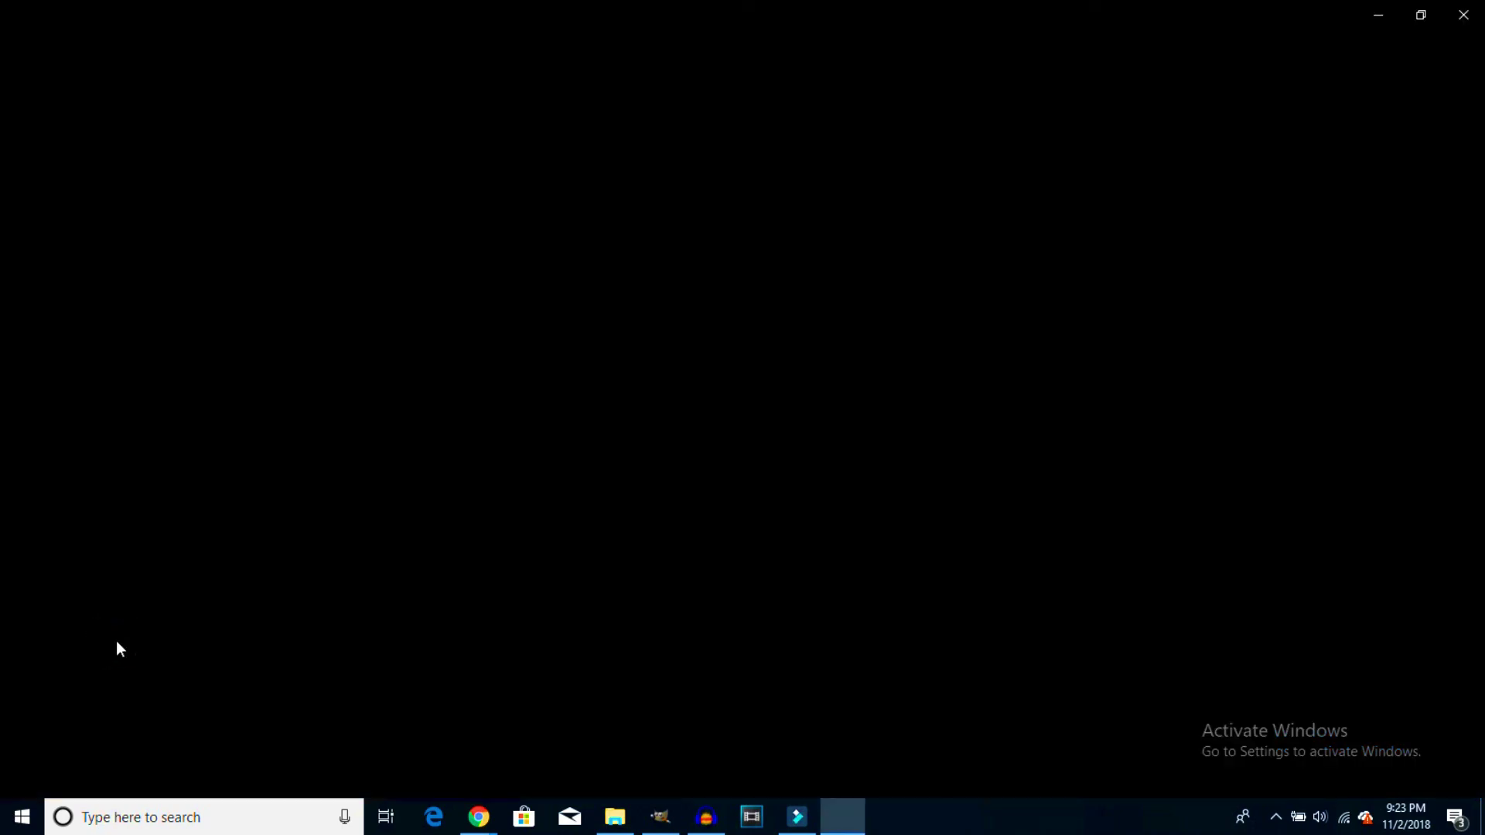